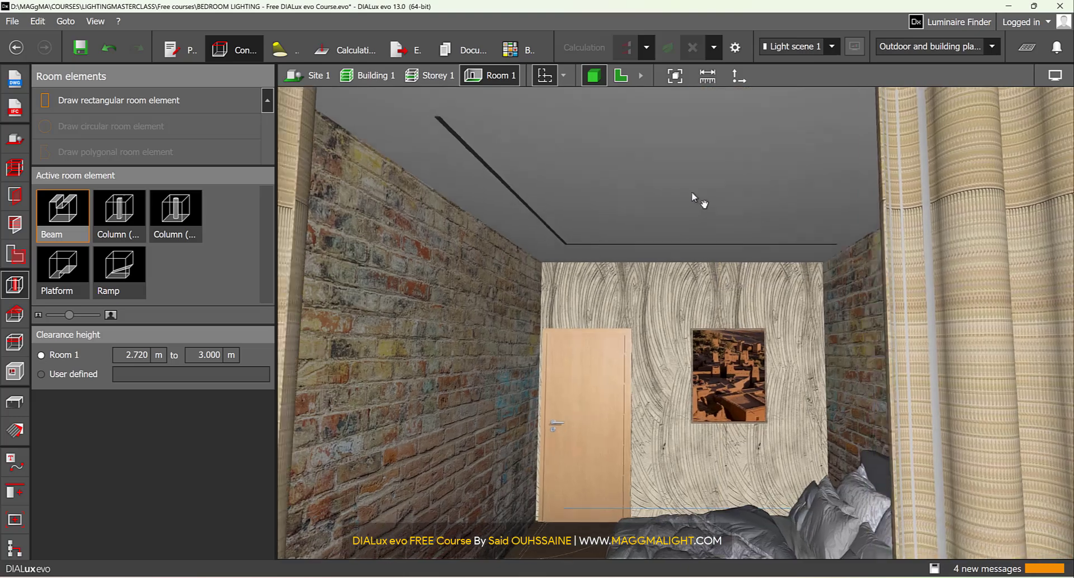
scroll(677, 259, up, 2)
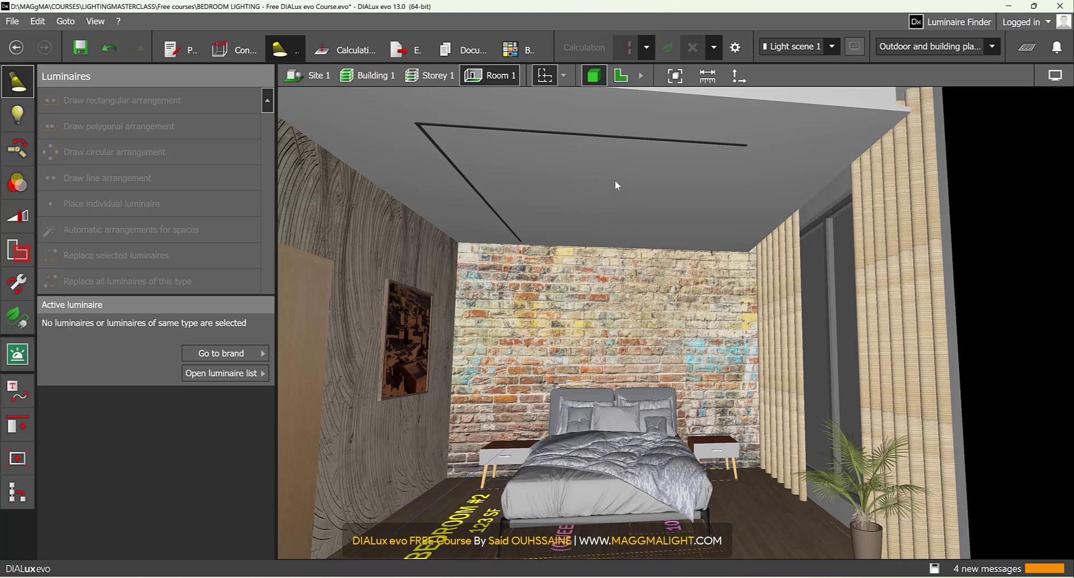
right_drag(637, 314, 622, 170)
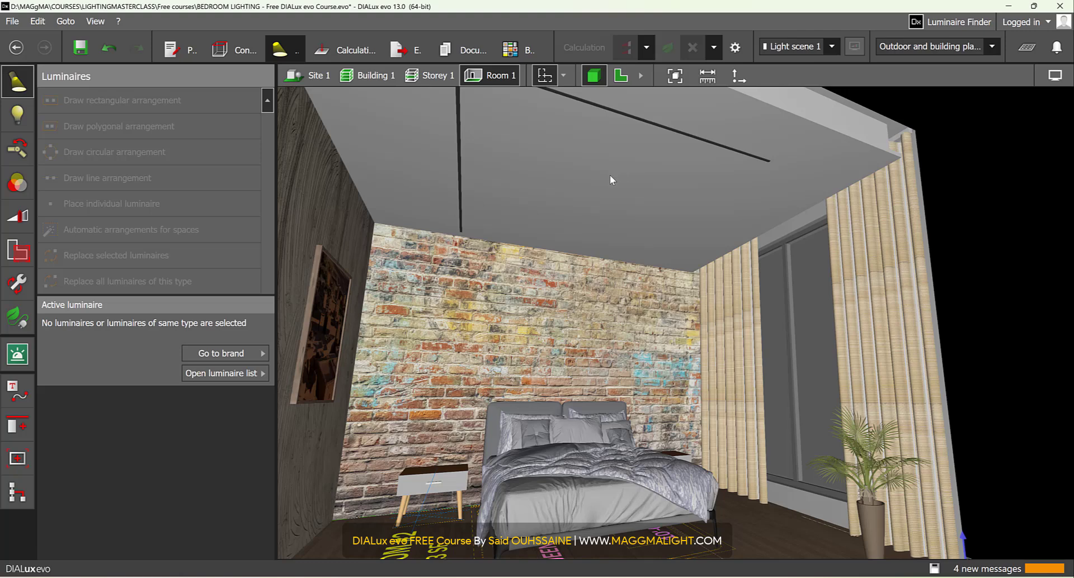
click(11, 21)
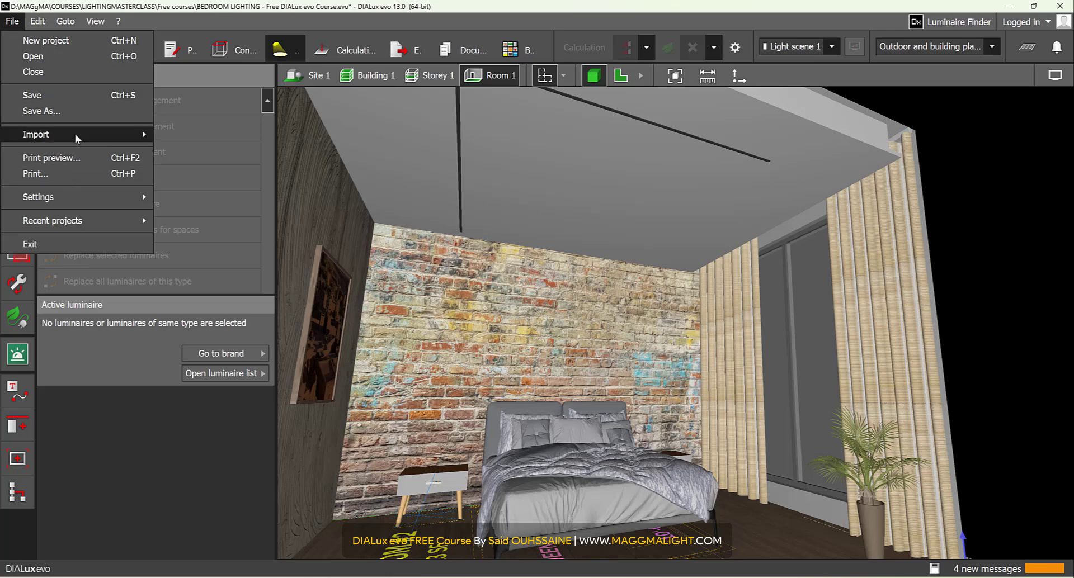
mouse_move(76, 133)
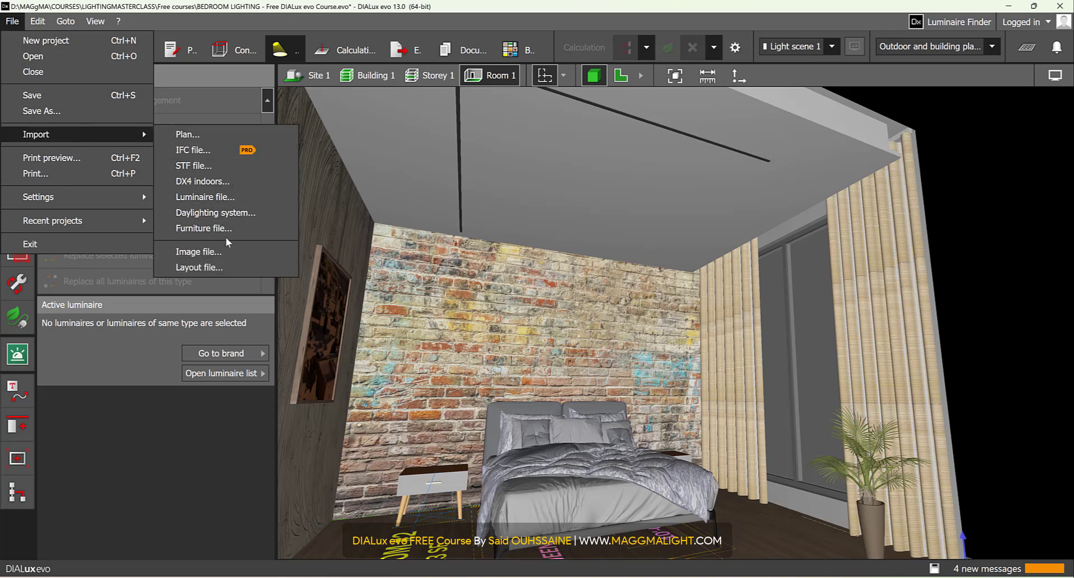
click(398, 21)
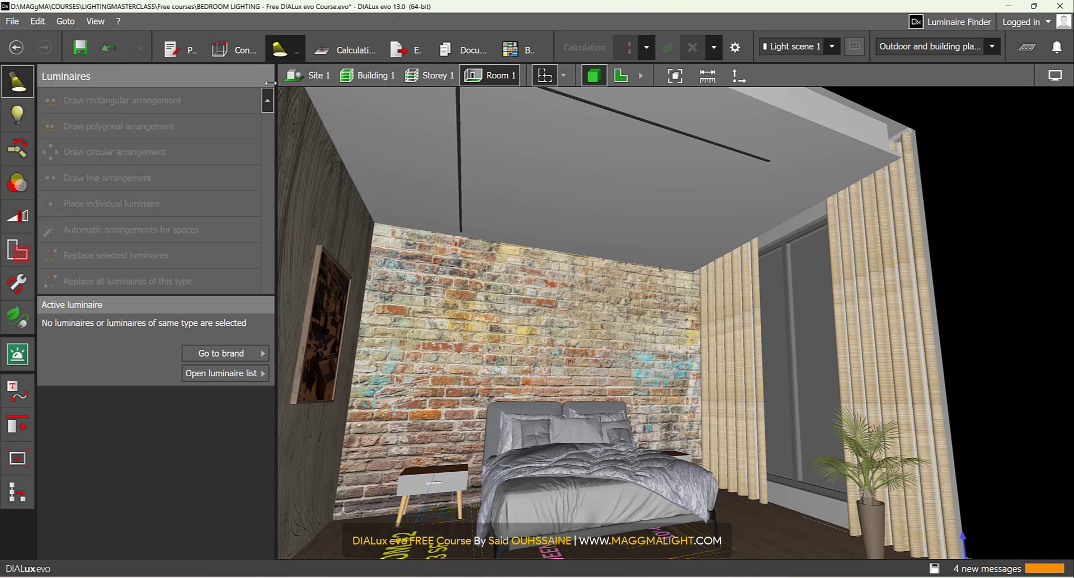
click(247, 376)
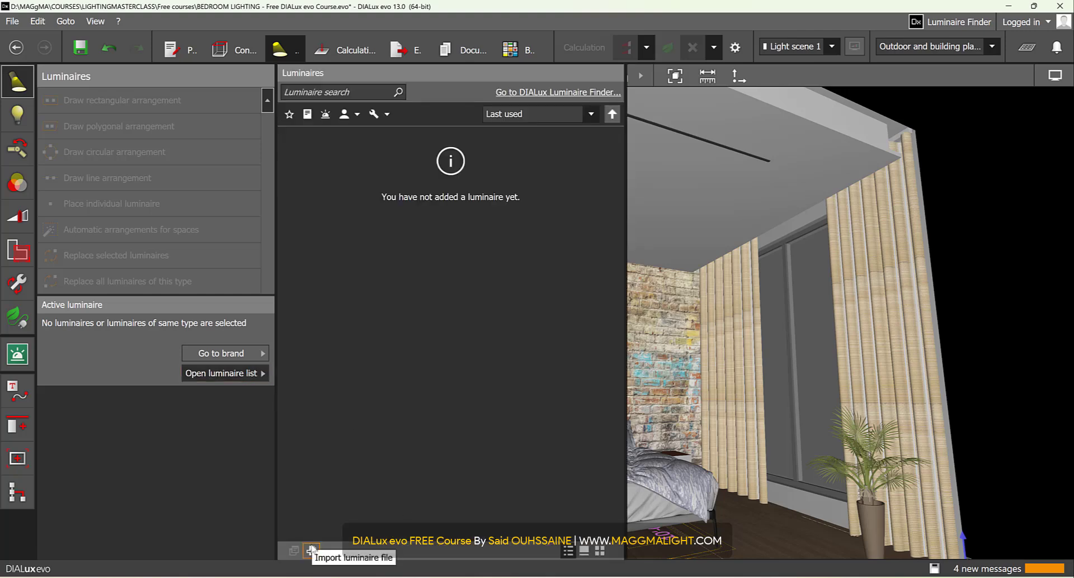
click(186, 510)
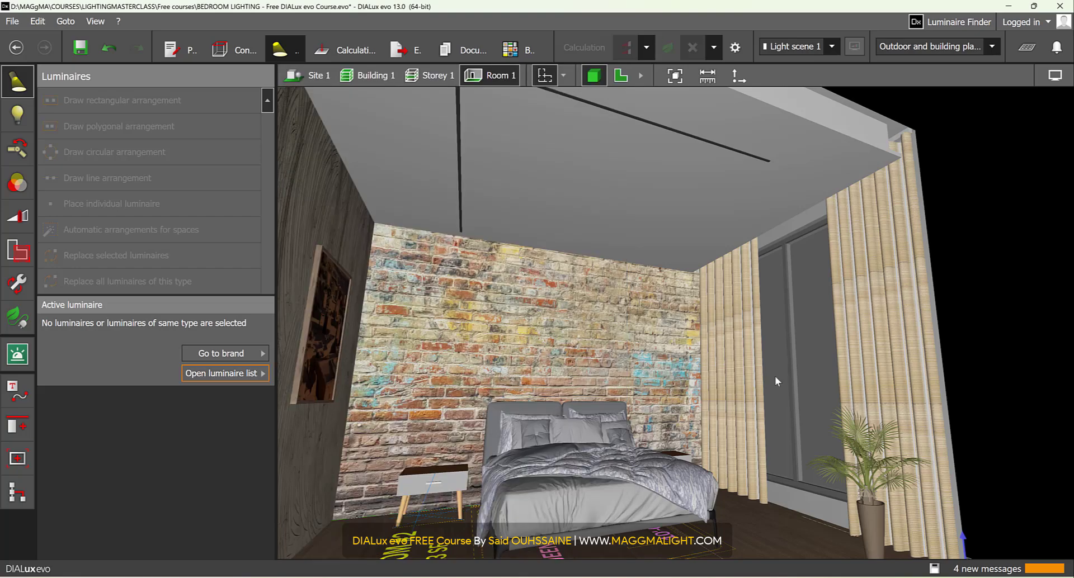
- Switch to File Explorer and send BE_51230.6K3.uld from the LUMINAIRES resource folder to DIALux as the active luminaire
click(572, 531)
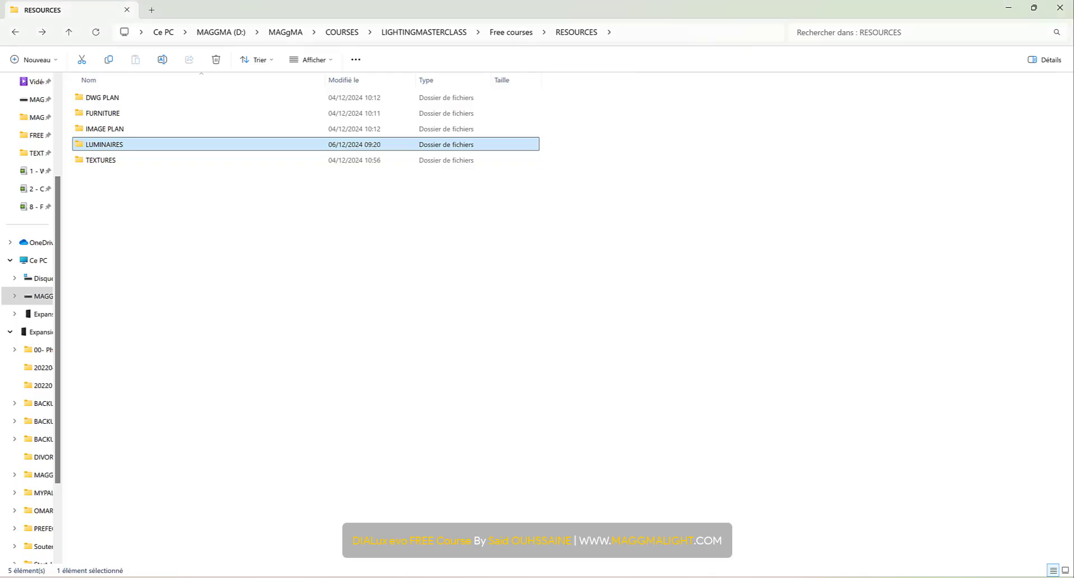
double_click(156, 145)
click(126, 162)
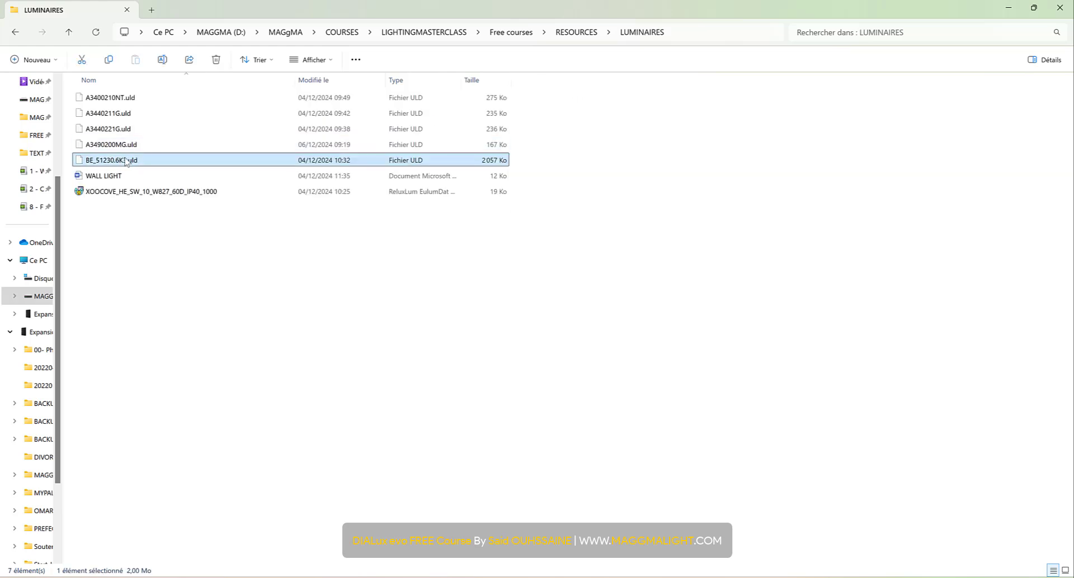
right_drag(128, 160, 137, 157)
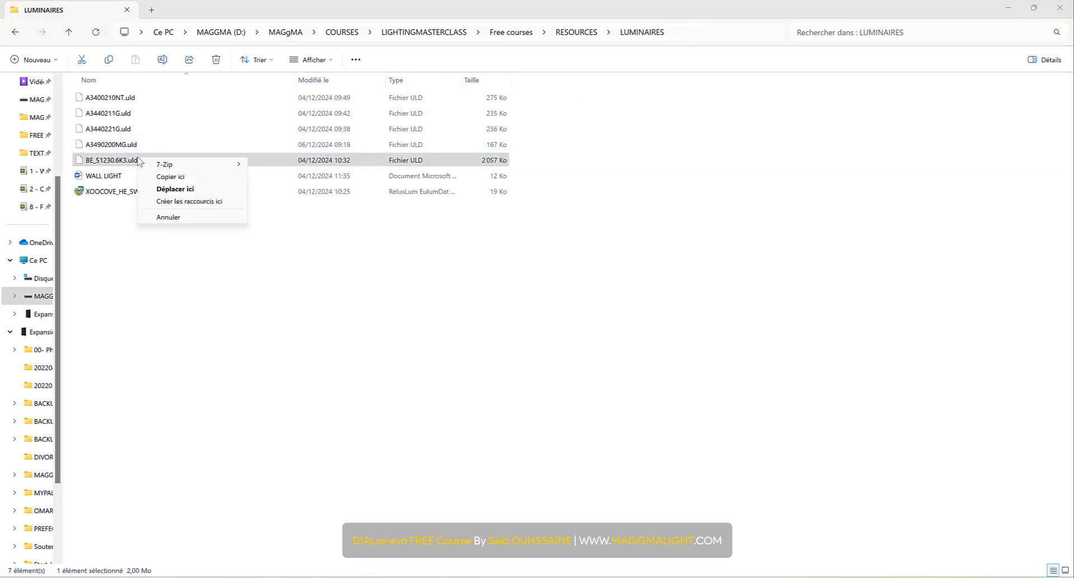
click(123, 162)
right_click(124, 165)
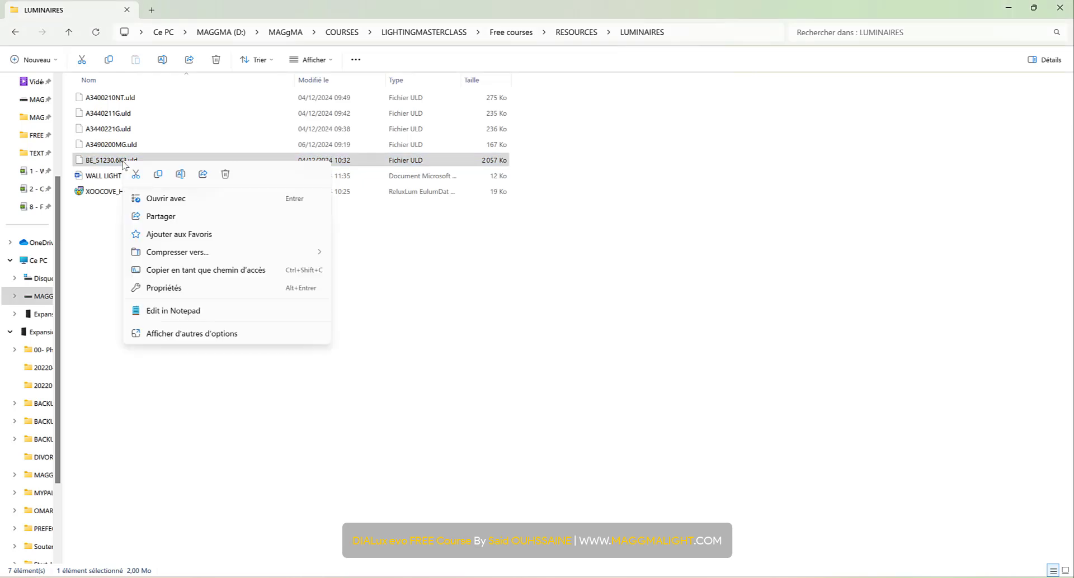
click(190, 333)
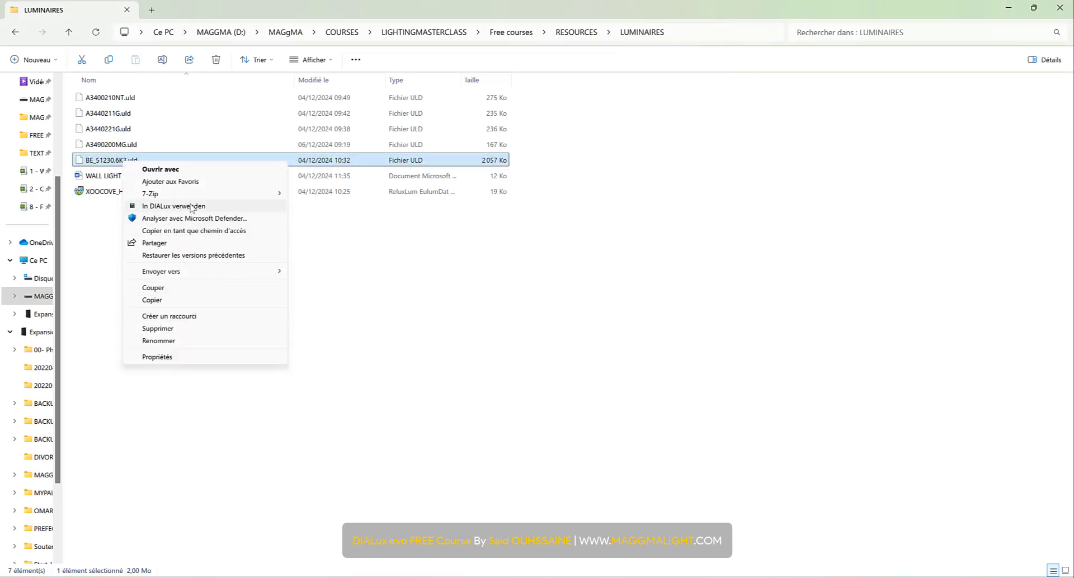
click(218, 212)
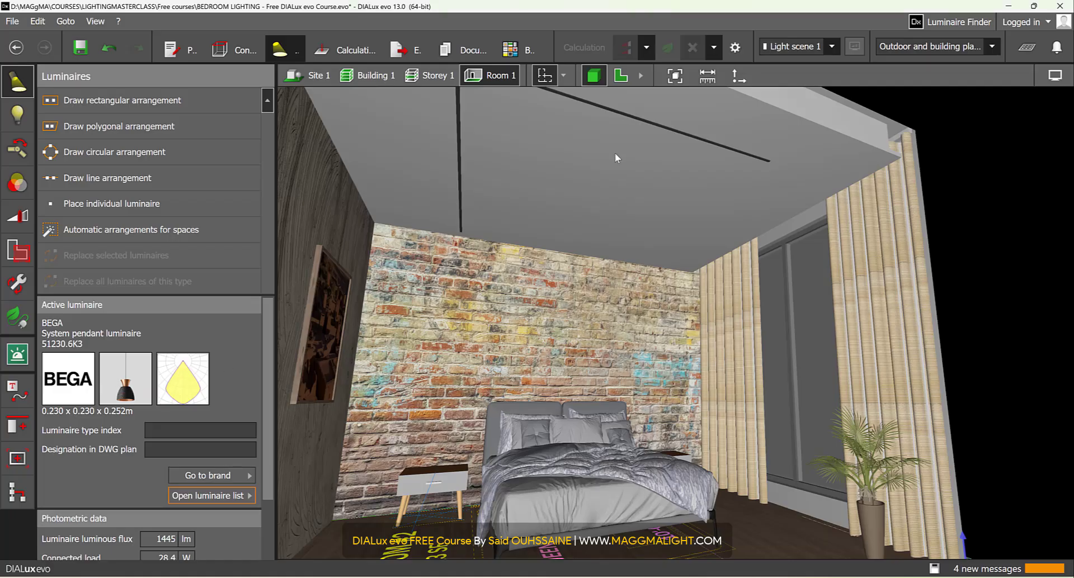
- Place the BEGA system pendant luminaire in the floor plan of Room 1 and centre it in the area
click(620, 76)
middle_drag(582, 308, 576, 280)
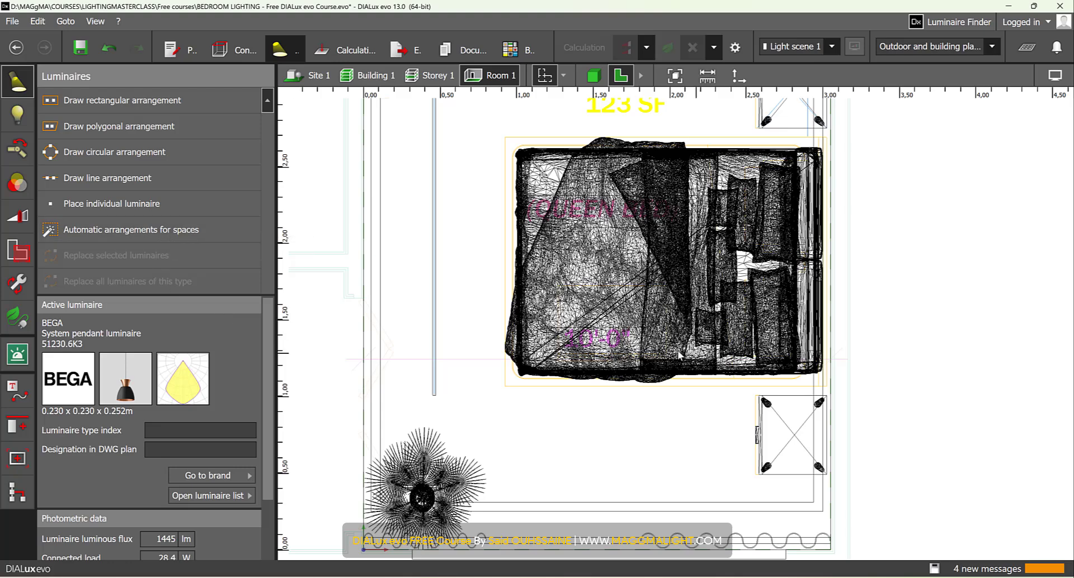
scroll(581, 267, down, 2)
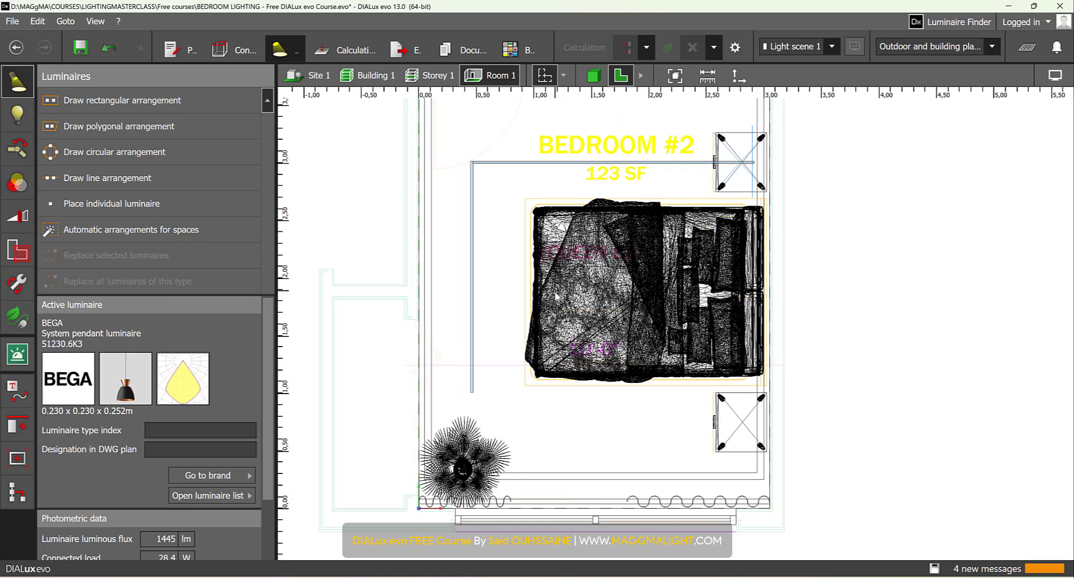
drag(129, 378, 600, 424)
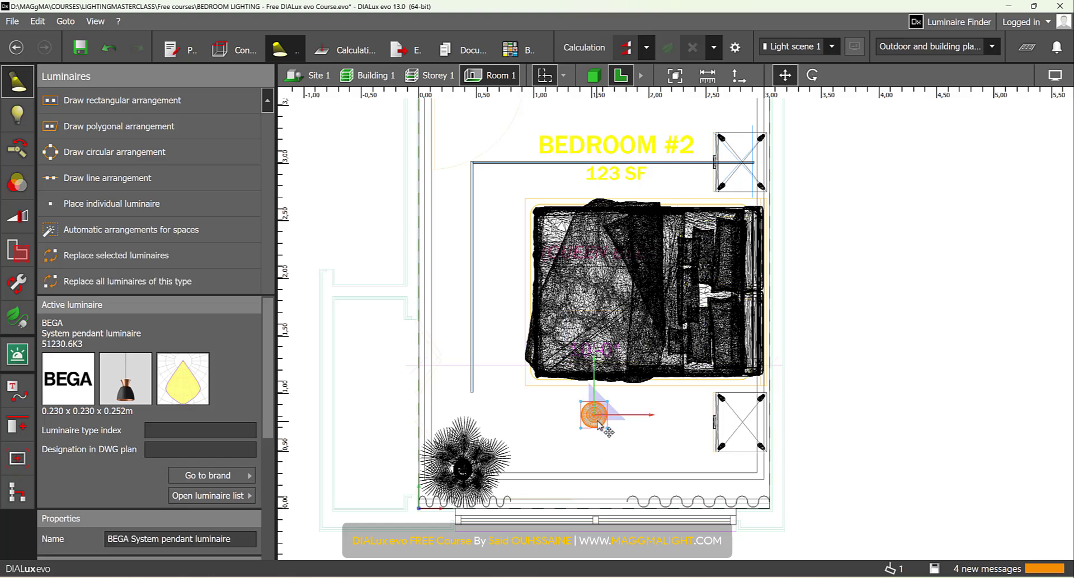
right_click(598, 423)
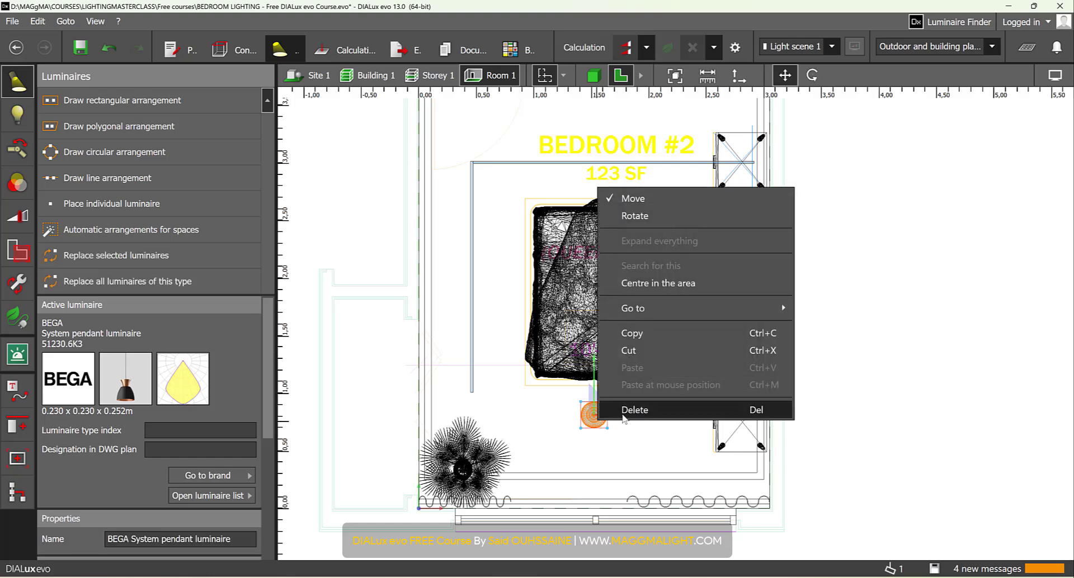
click(678, 288)
scroll(592, 293, up, 2)
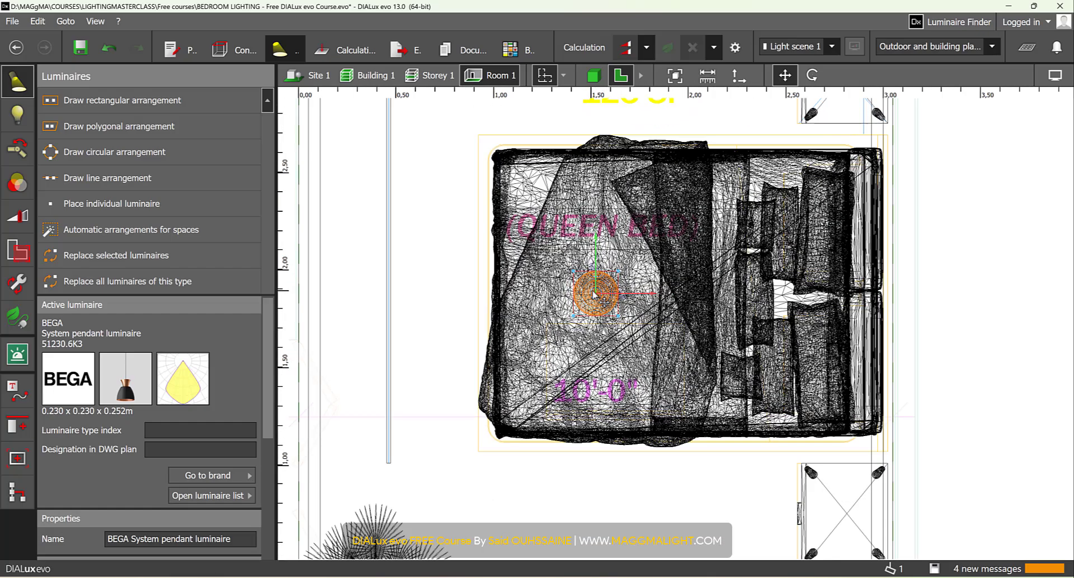
scroll(594, 293, up, 3)
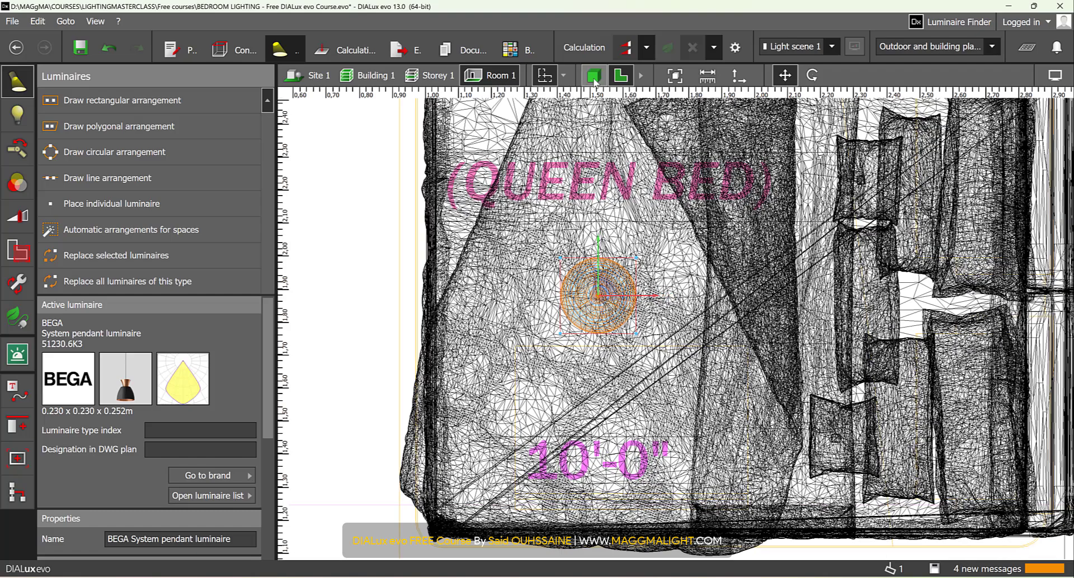
- Turn on light visualisation in the 3D view and inspect the pendant's light over the bed
click(594, 77)
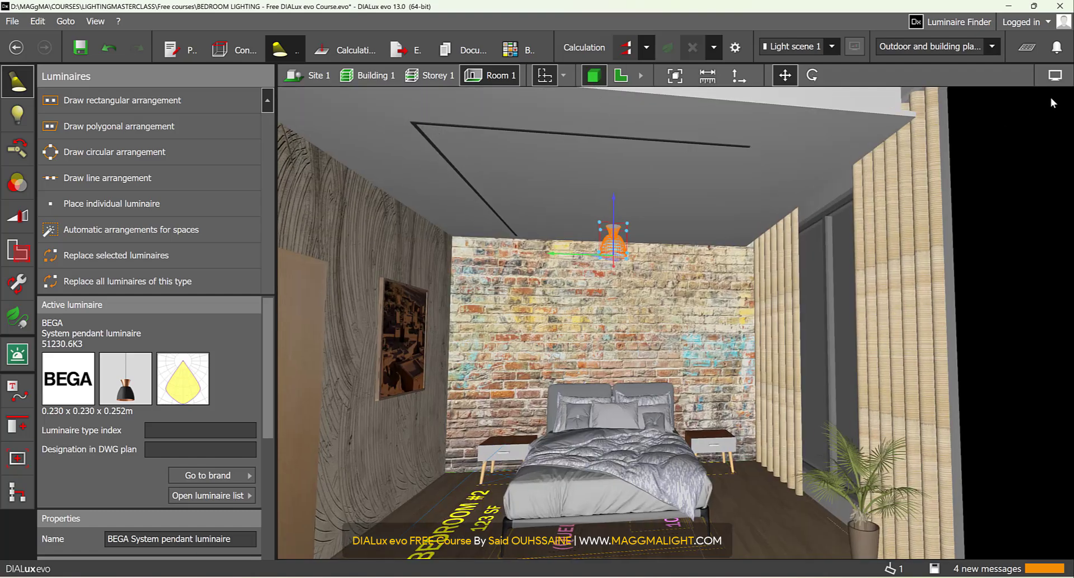
click(1054, 76)
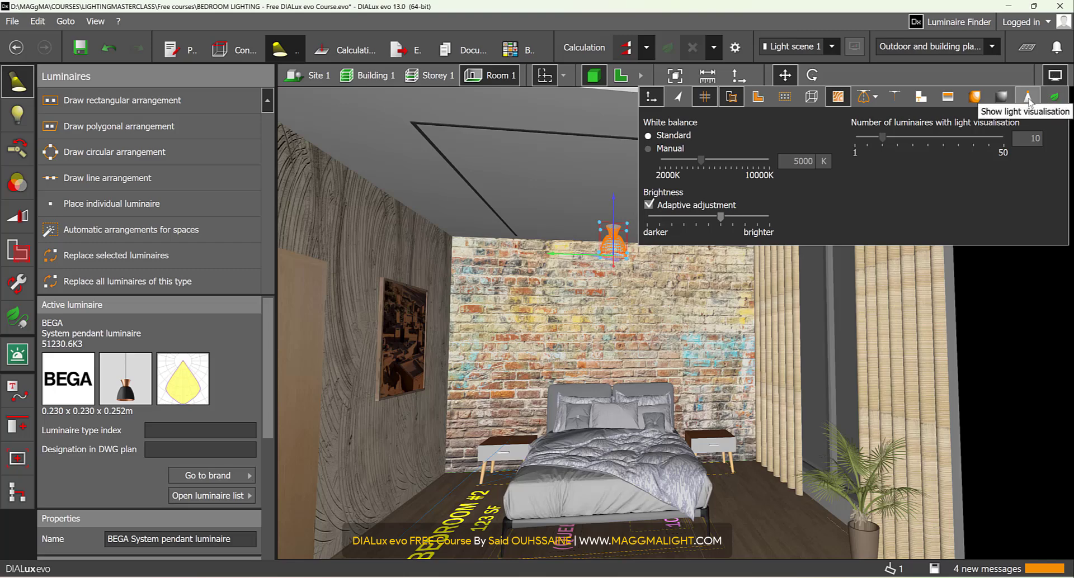
click(1027, 97)
click(1054, 76)
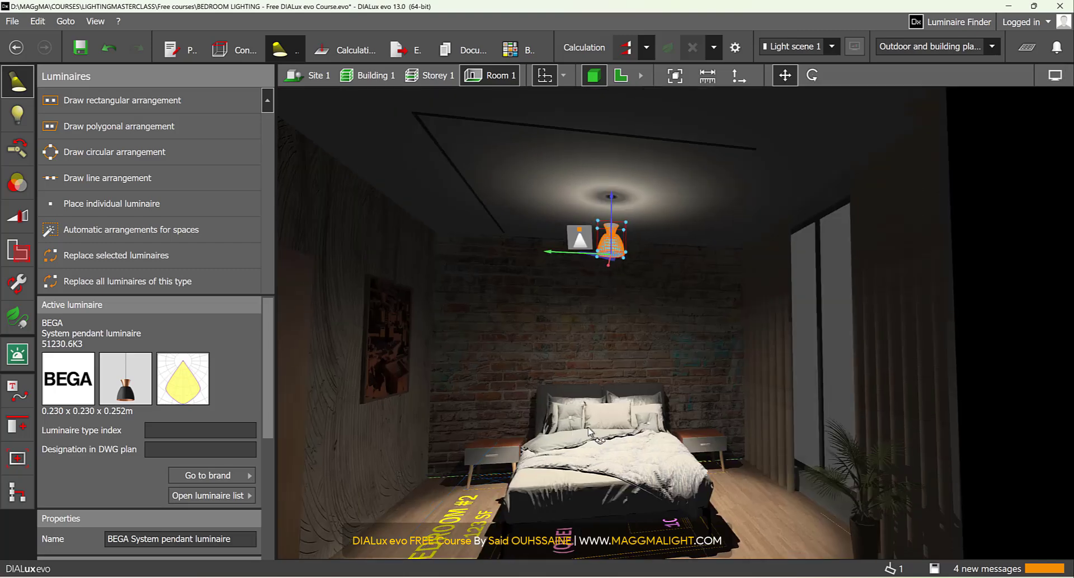
scroll(589, 431, up, 5)
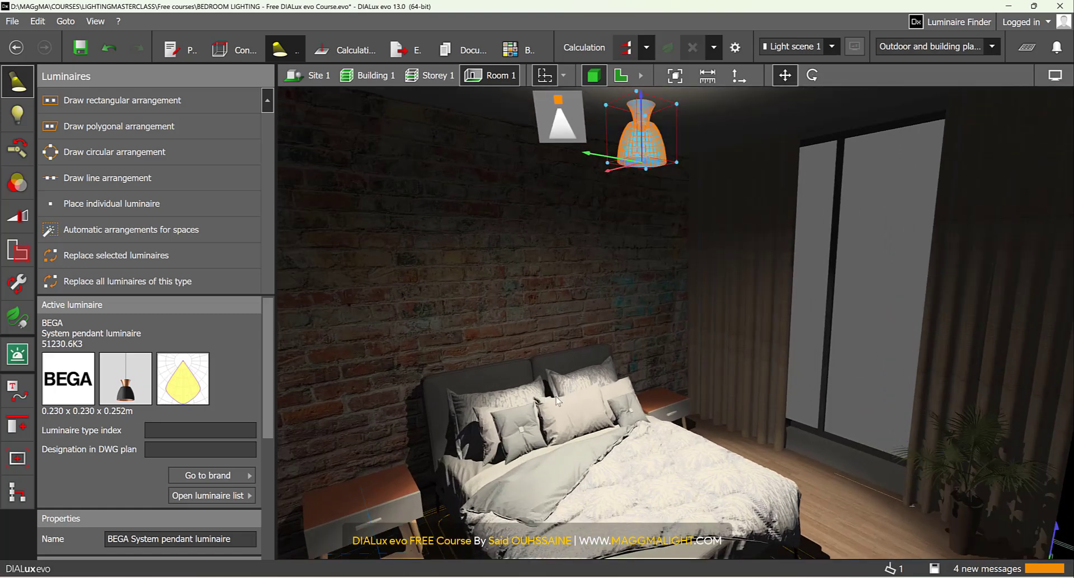
scroll(564, 394, down, 3)
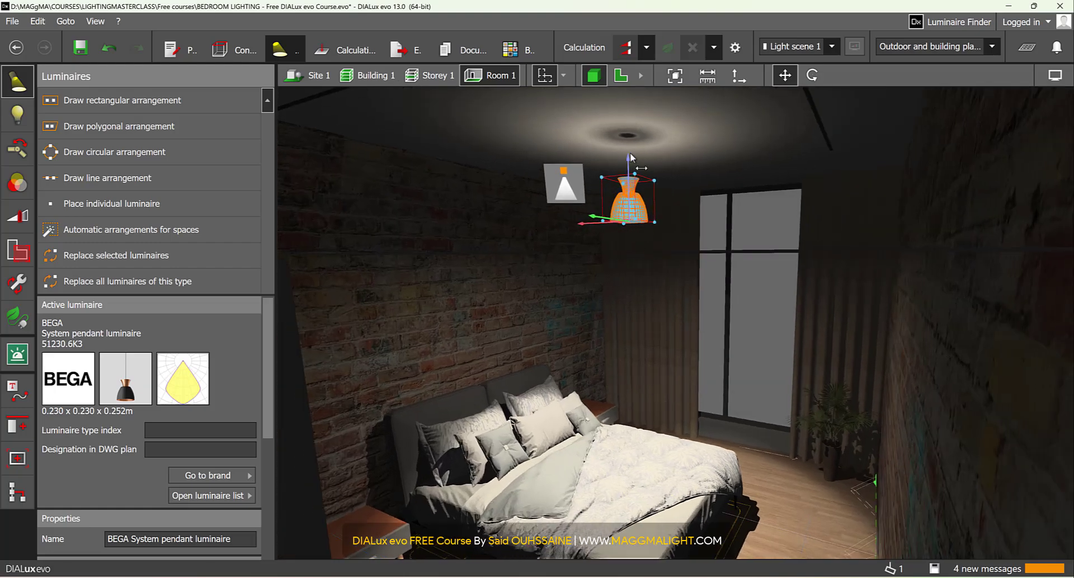
- Set the pendant luminaire's mounting height to 2 m
scroll(186, 462, down, 3)
scroll(186, 462, down, 1)
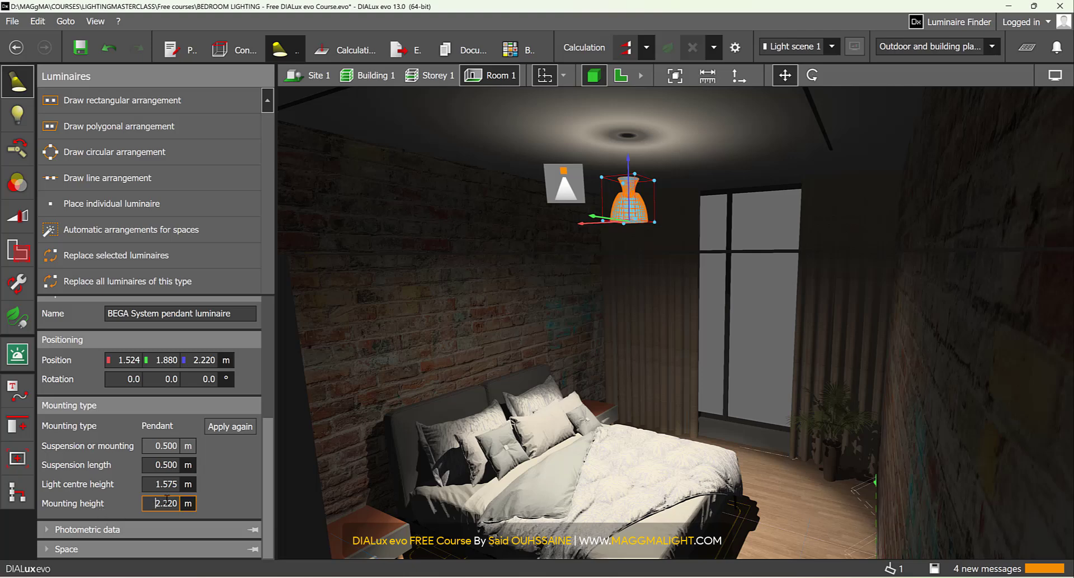
text(2)
key(Return)
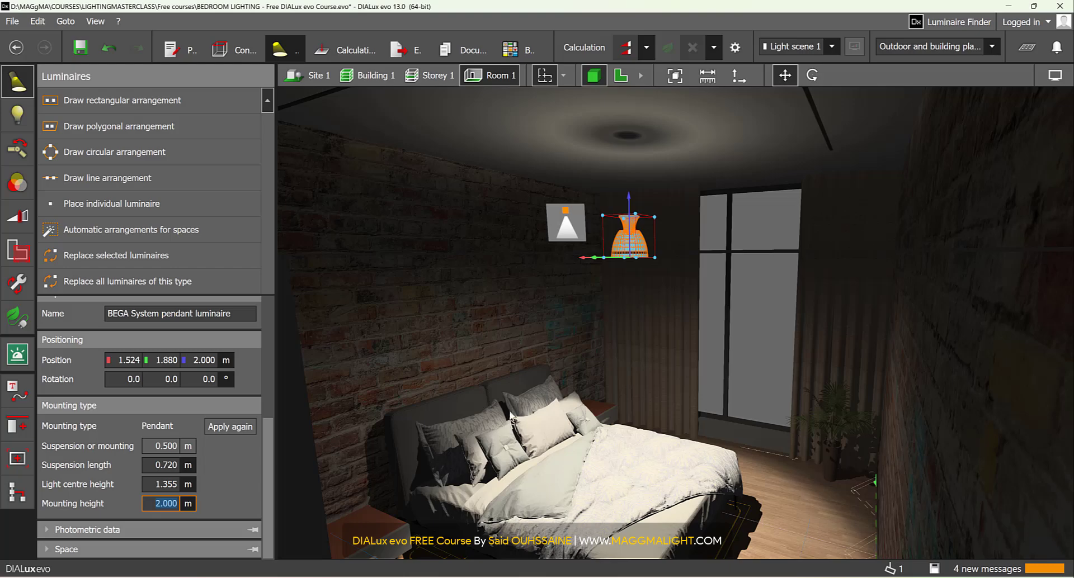
- Move the pendant about 0.18 m toward the foot of the bed in the floor plan and check its light in 3D
click(621, 75)
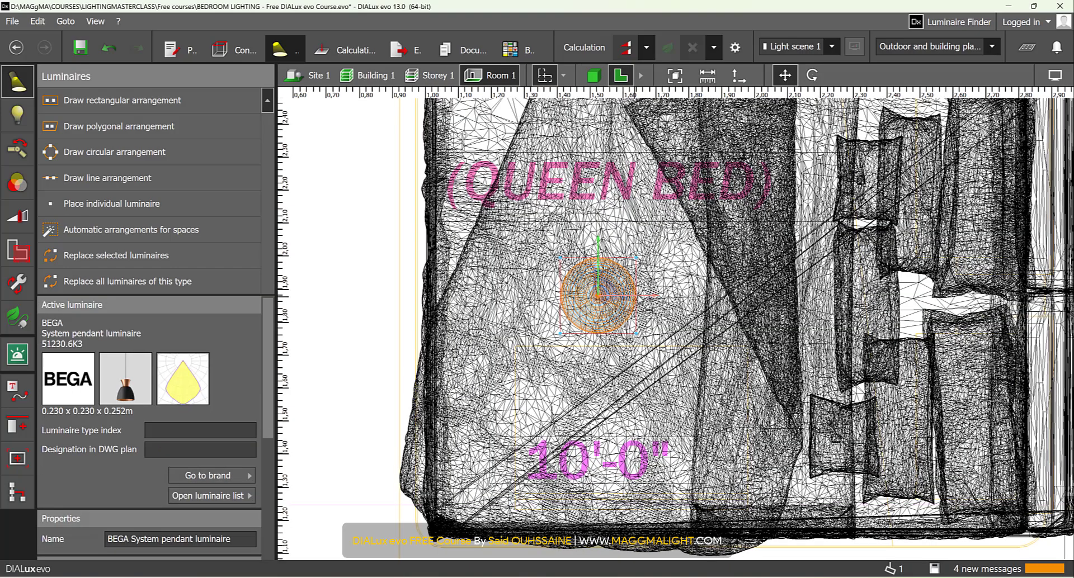
drag(649, 297, 595, 315)
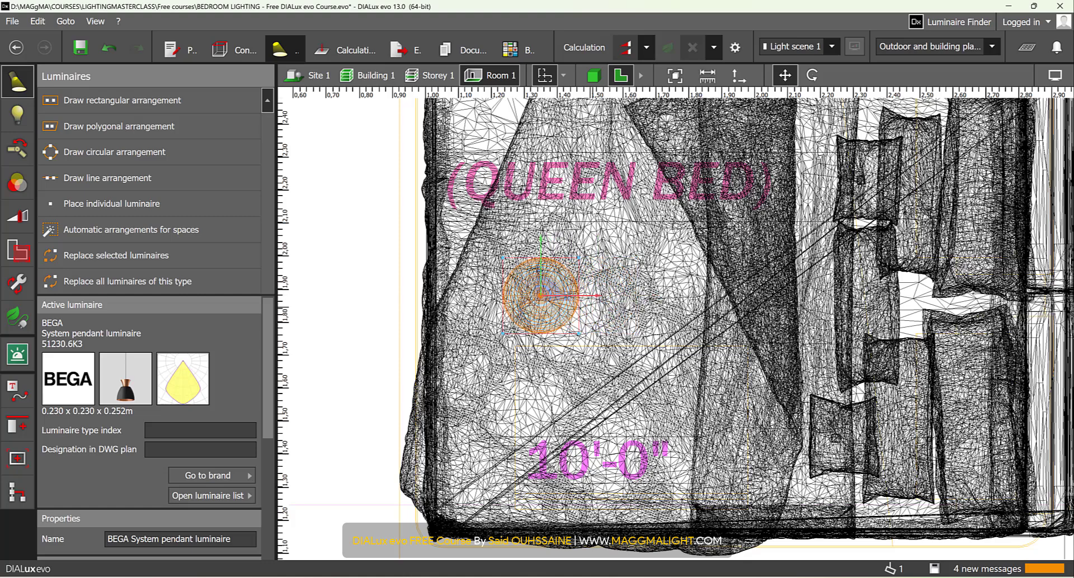
click(594, 73)
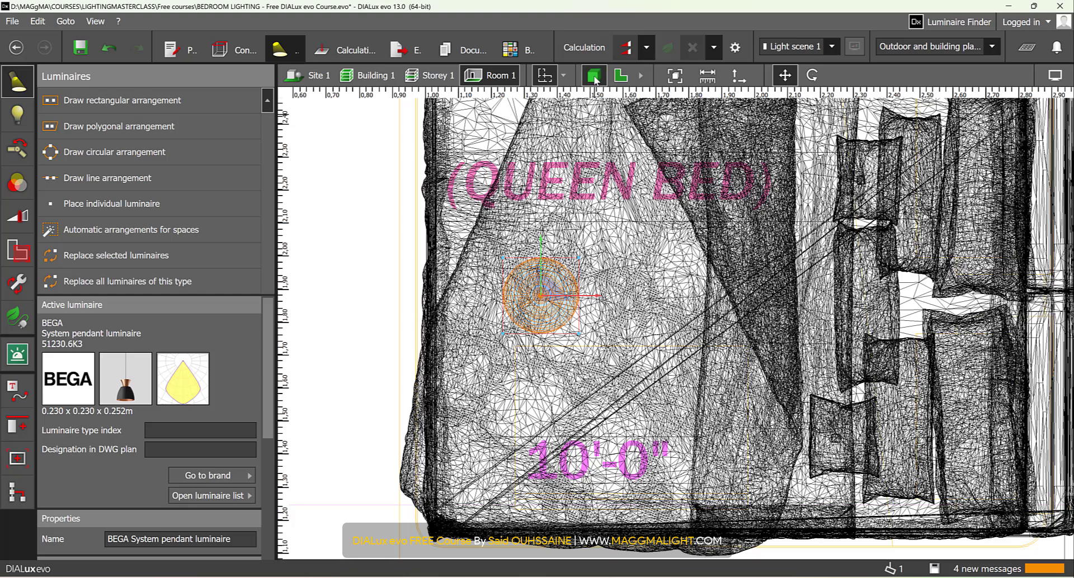
drag(606, 391, 619, 424)
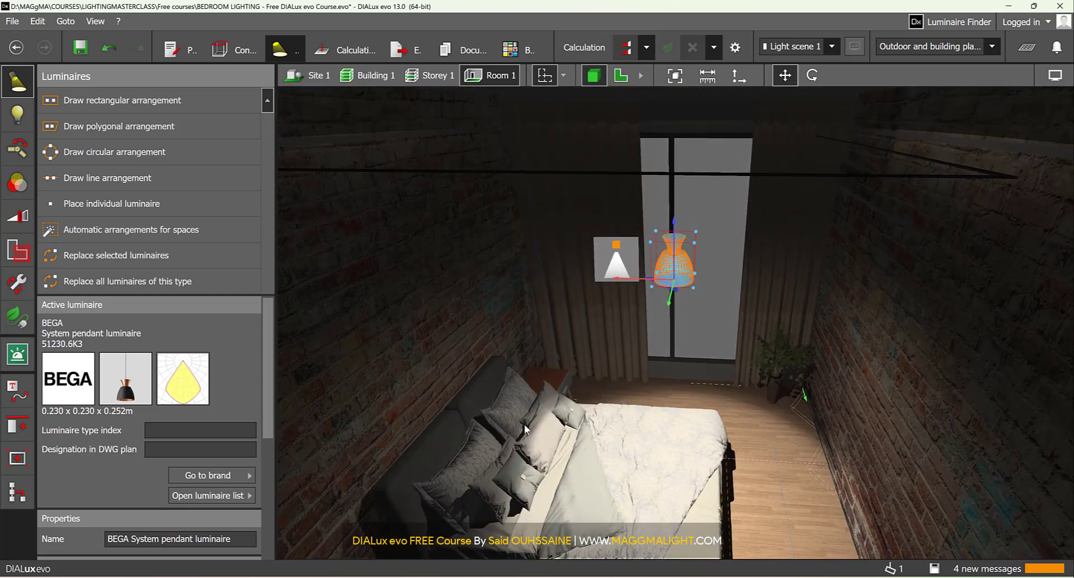
drag(532, 421, 545, 375)
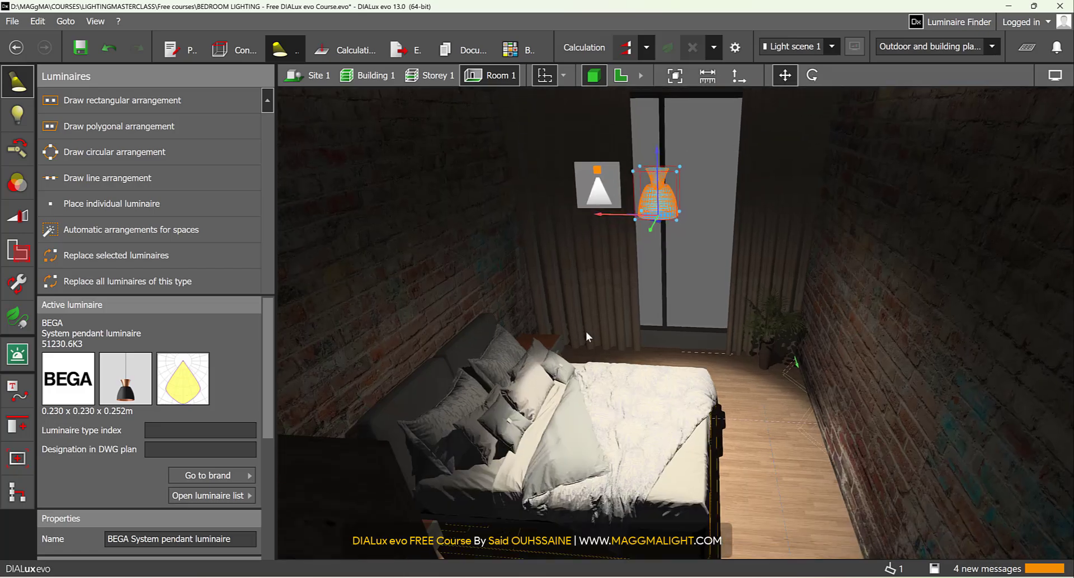
- Measure the distance from the outline at the foot of the bed to the pendant's centre in the floor plan
click(620, 75)
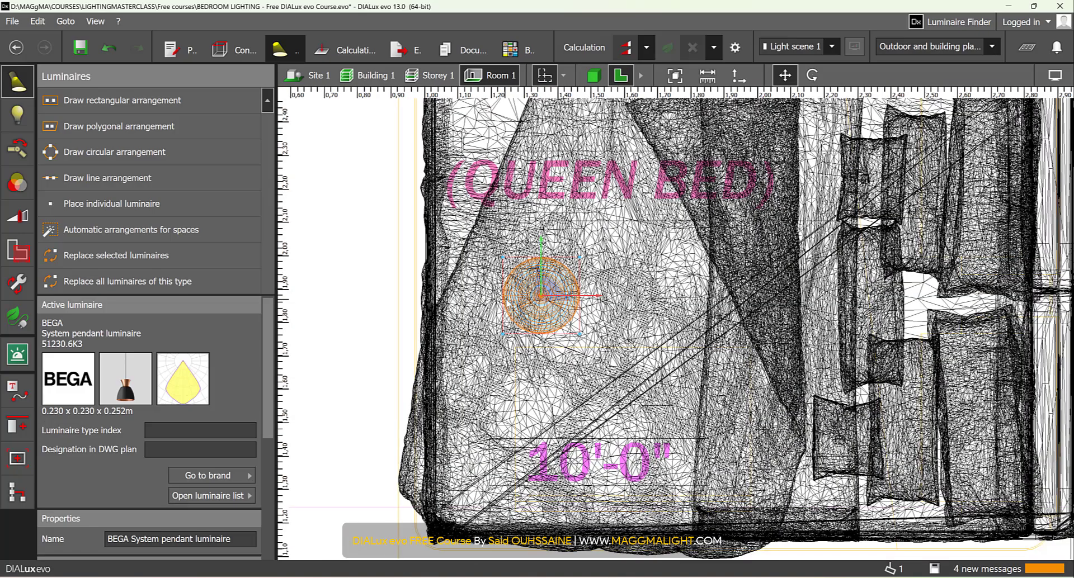
scroll(439, 306, up, 5)
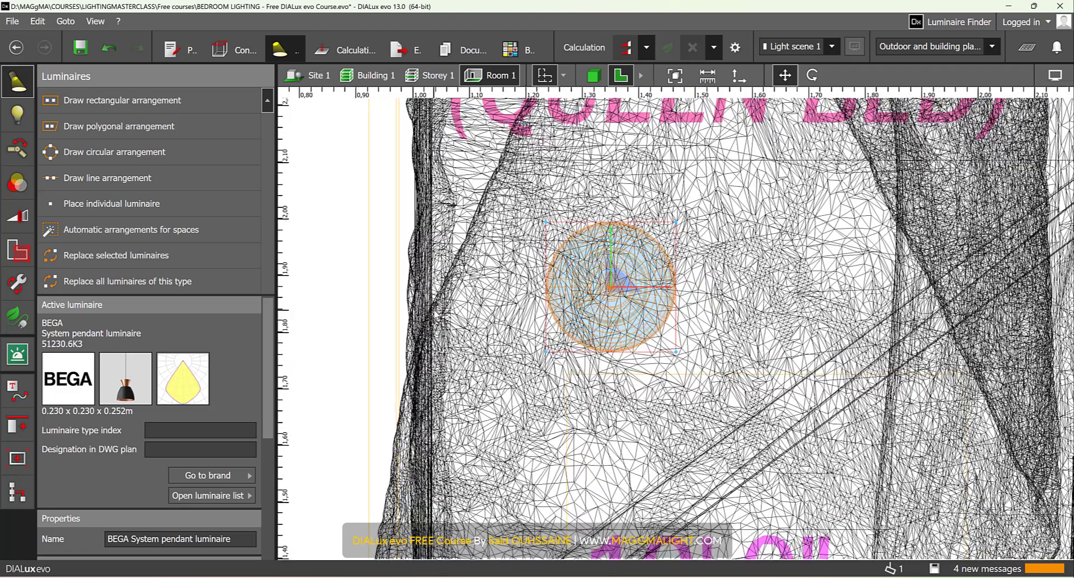
right_drag(437, 314, 485, 314)
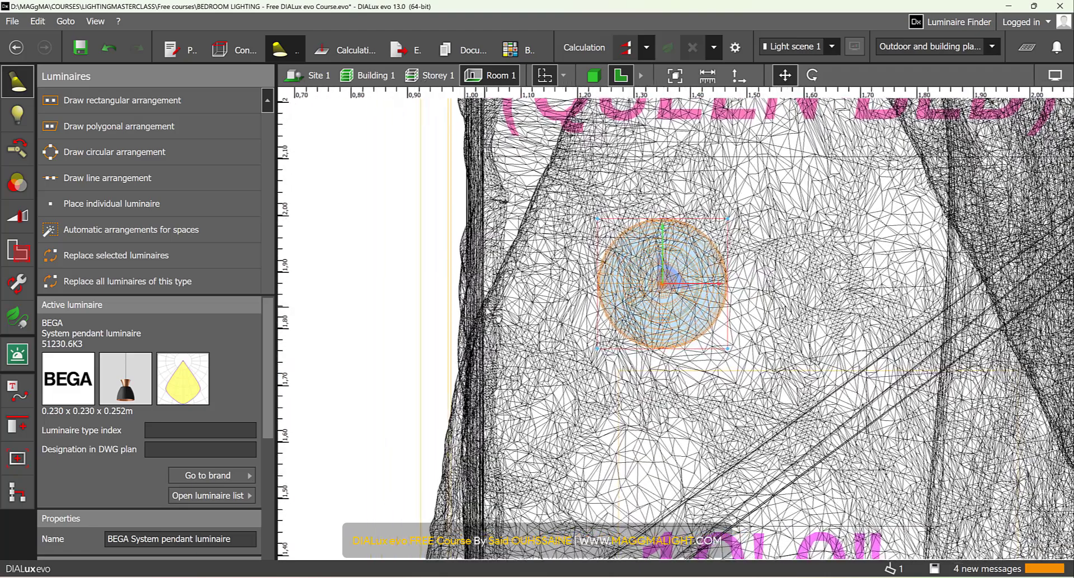
click(714, 79)
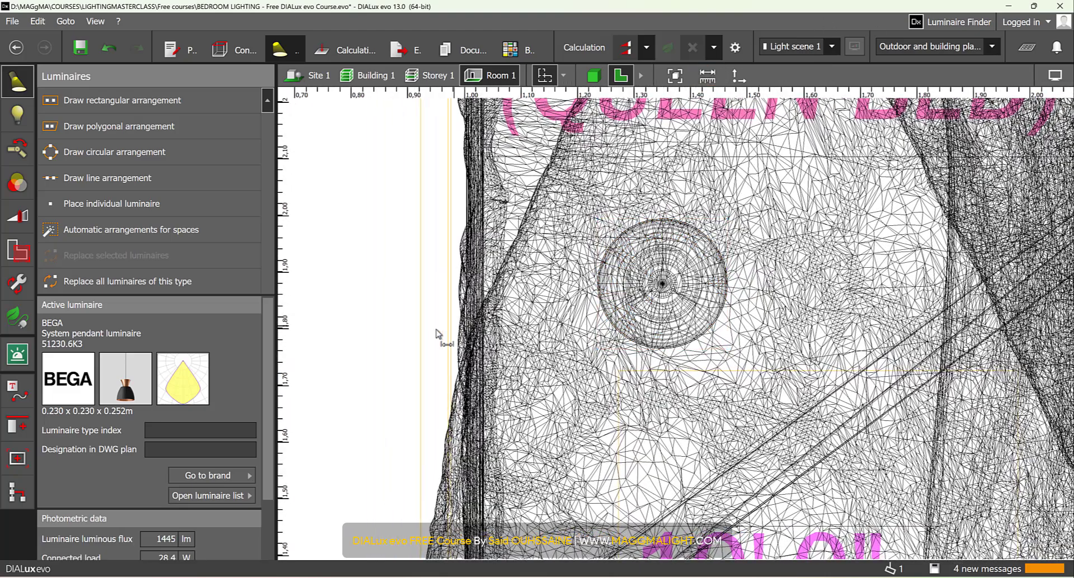
click(420, 303)
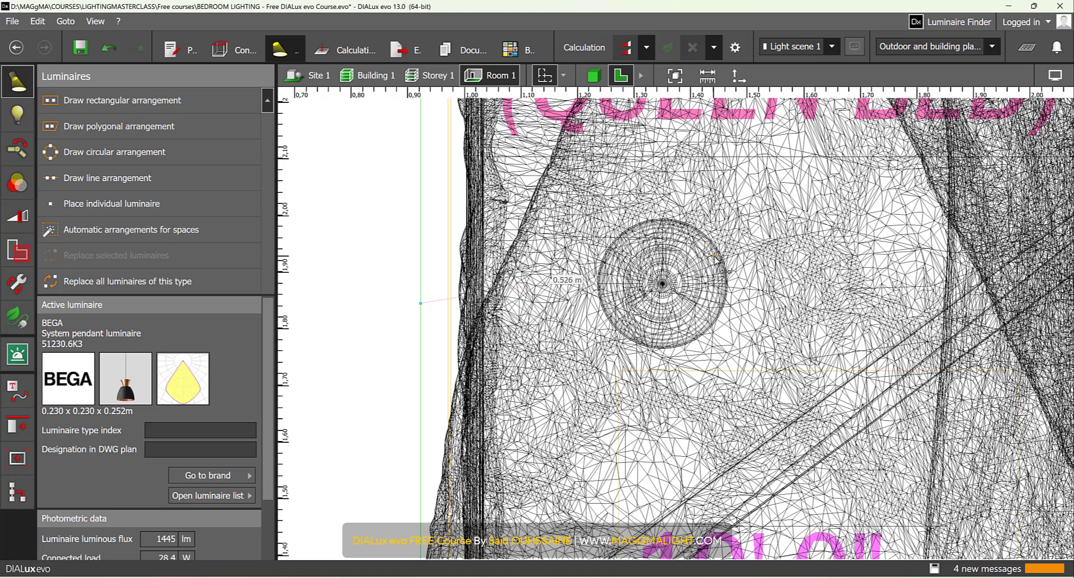
click(662, 283)
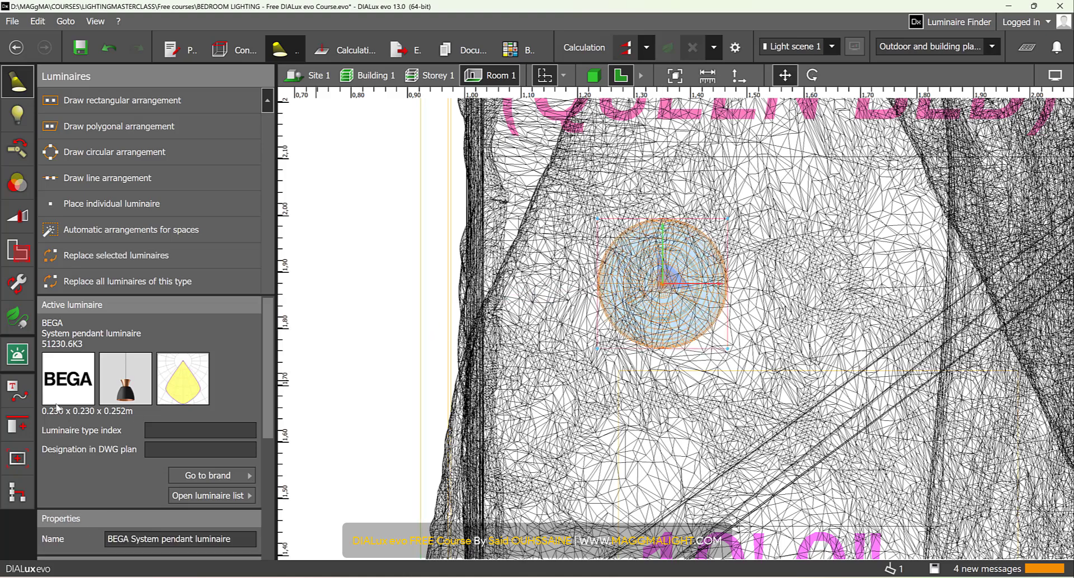
- Draw a reference line about 0.47 m long on the bed's foot outline and set its parallels 0.35 m apart
click(32, 398)
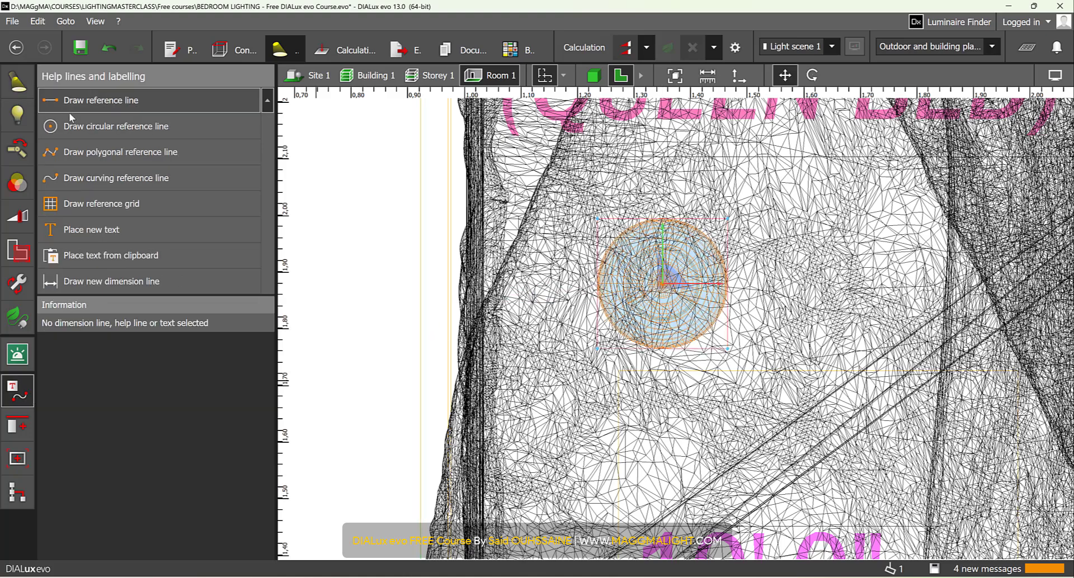
click(105, 100)
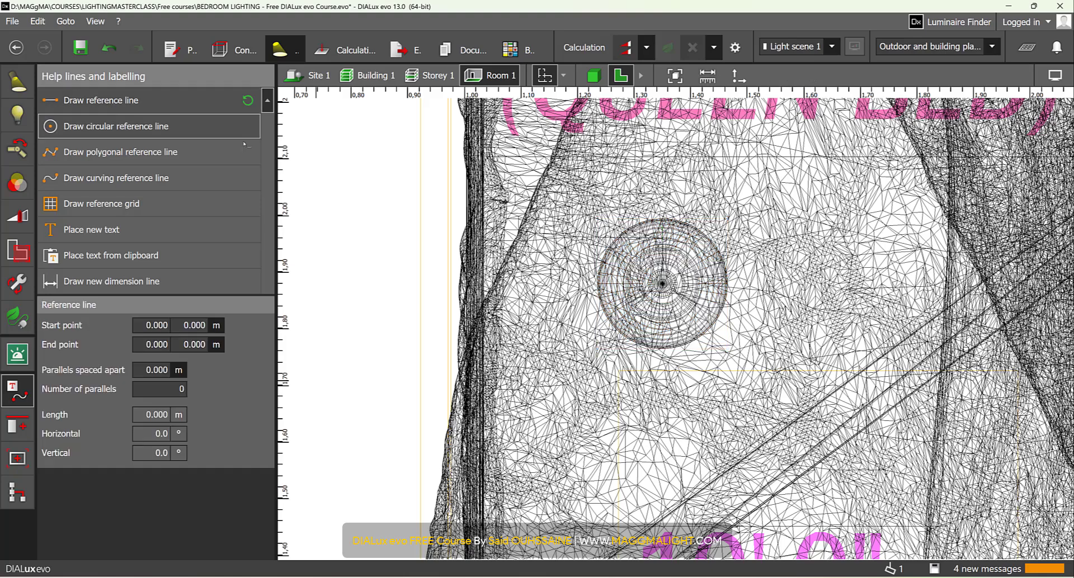
click(420, 404)
click(420, 142)
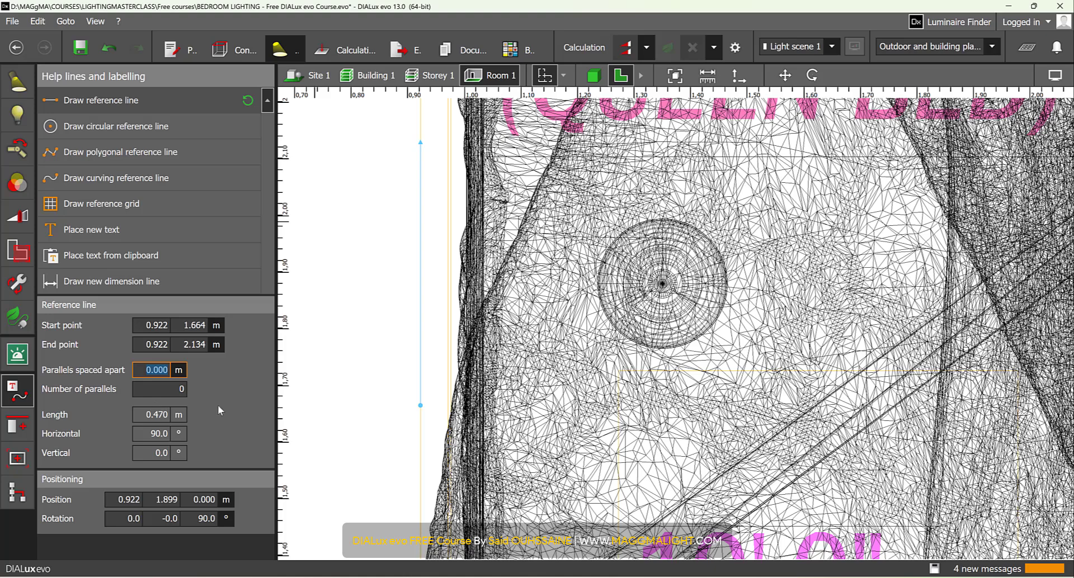
text(0.35)
key(Tab)
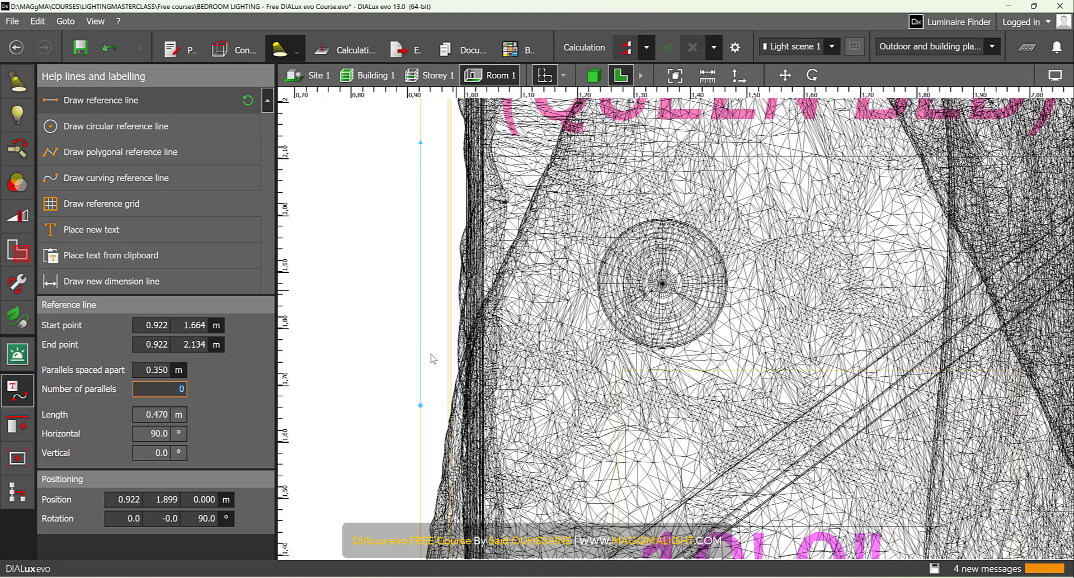
- Reposition the reference line on the bed's foot outline, about 0.52 m long, and set the number of parallels to 1
drag(421, 405, 417, 197)
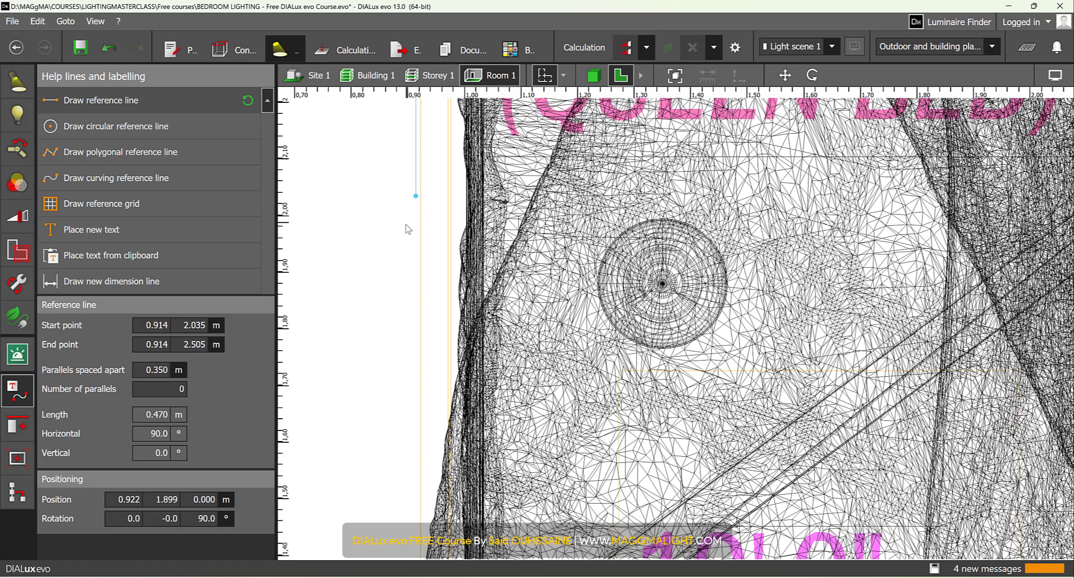
scroll(407, 229, down, 2)
drag(422, 94, 424, 413)
drag(420, 265, 423, 232)
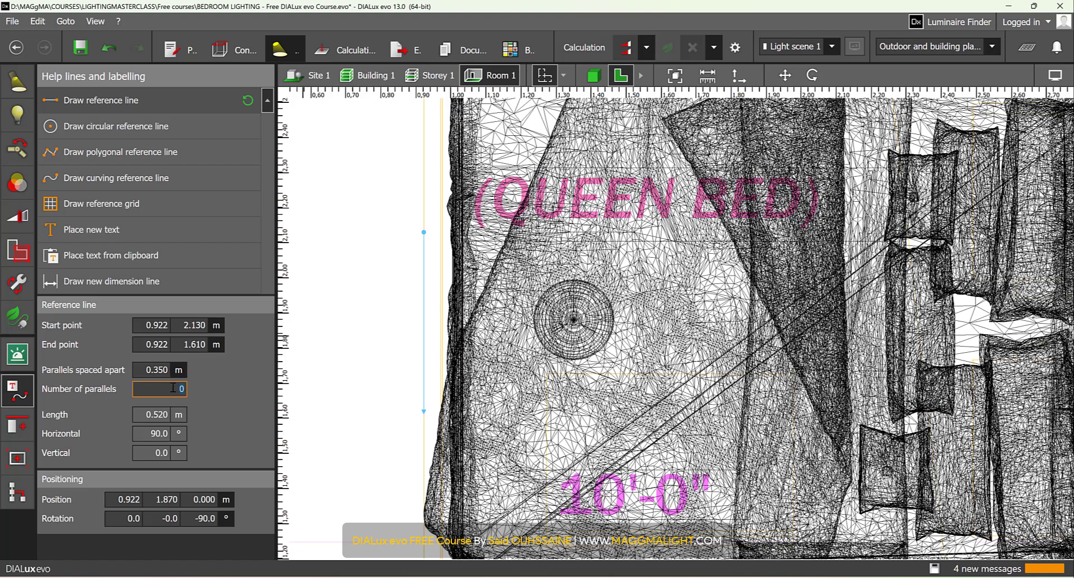
scroll(456, 338, up, 1)
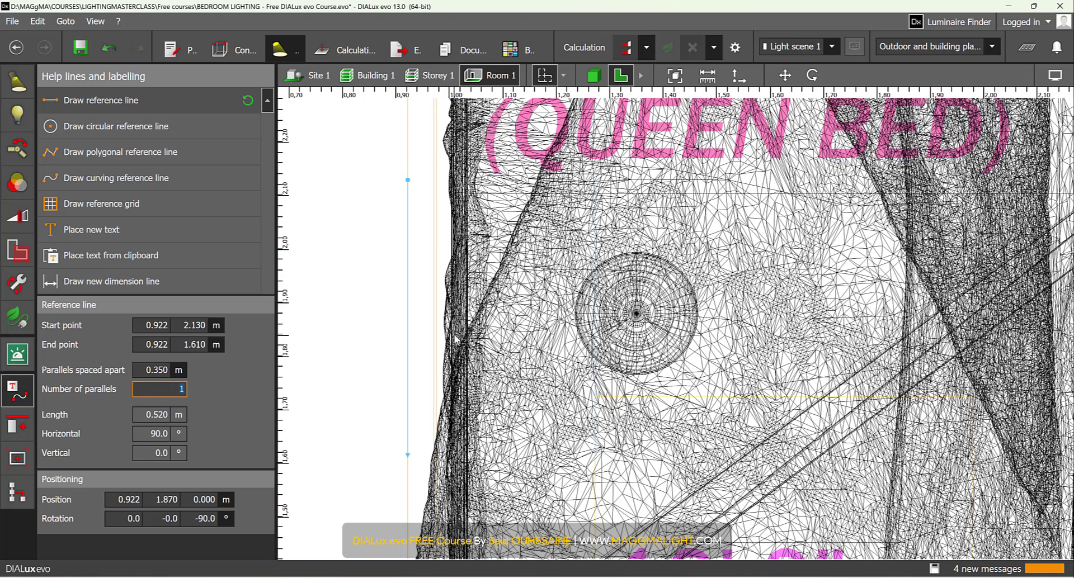
scroll(663, 313, up, 1)
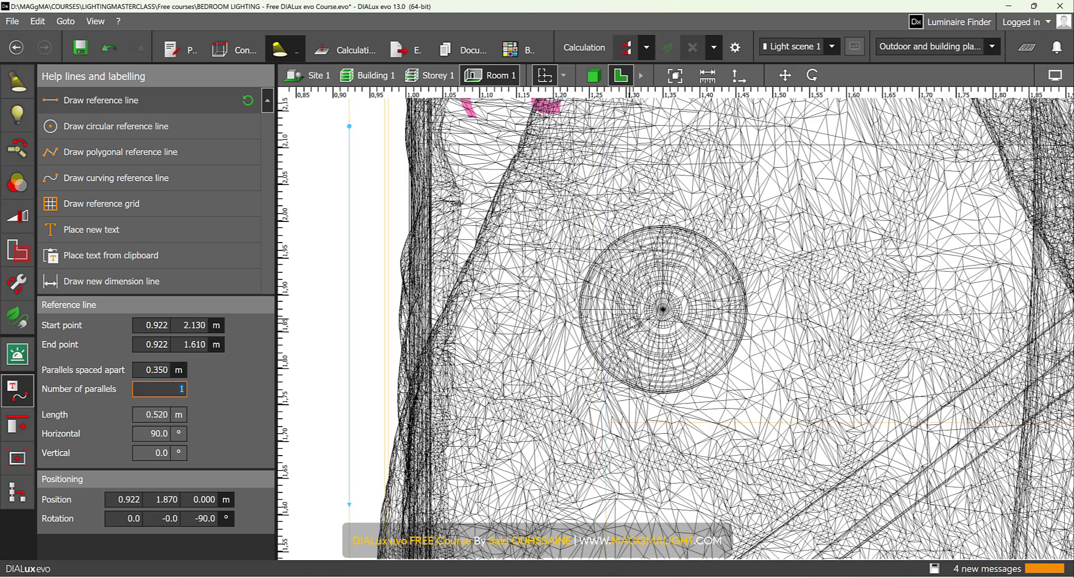
scroll(664, 309, down, 1)
- Select the pendant, return to luminaire editing and make the reference lines visible in the floor plan
click(665, 309)
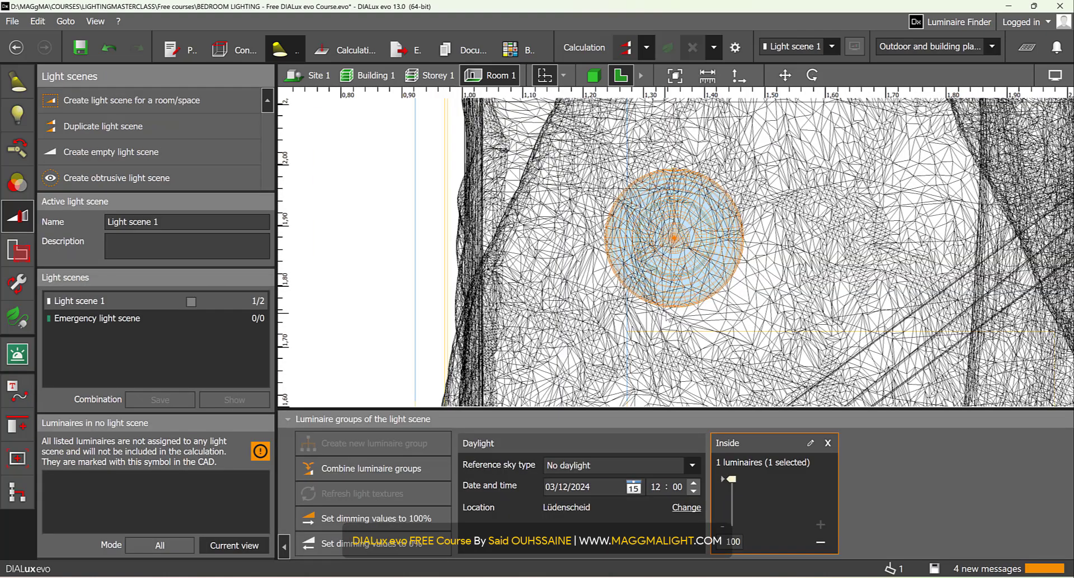
click(18, 89)
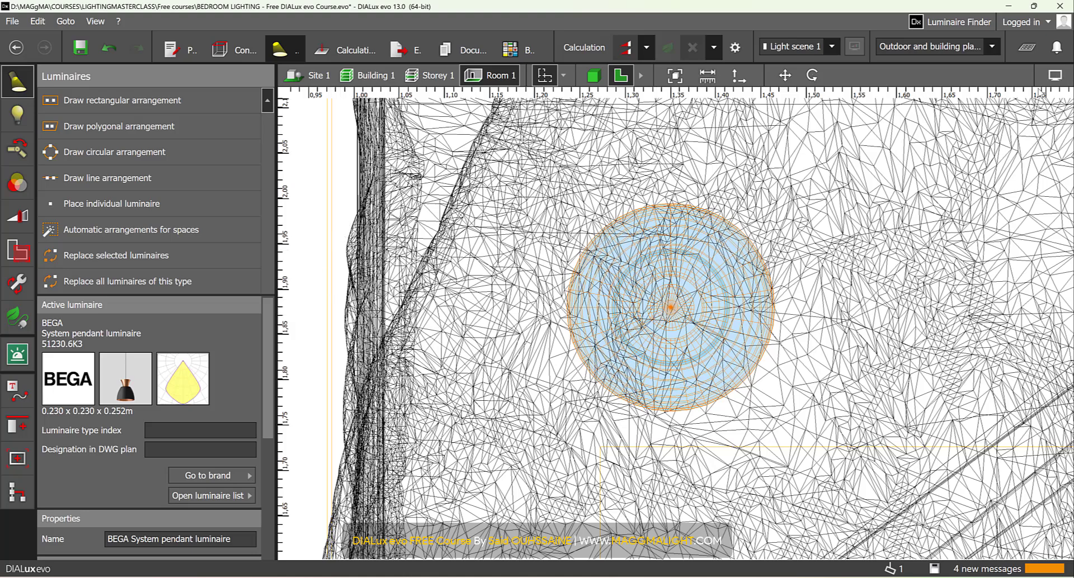
click(1056, 75)
click(1061, 75)
scroll(404, 352, down, 5)
scroll(405, 352, up, 4)
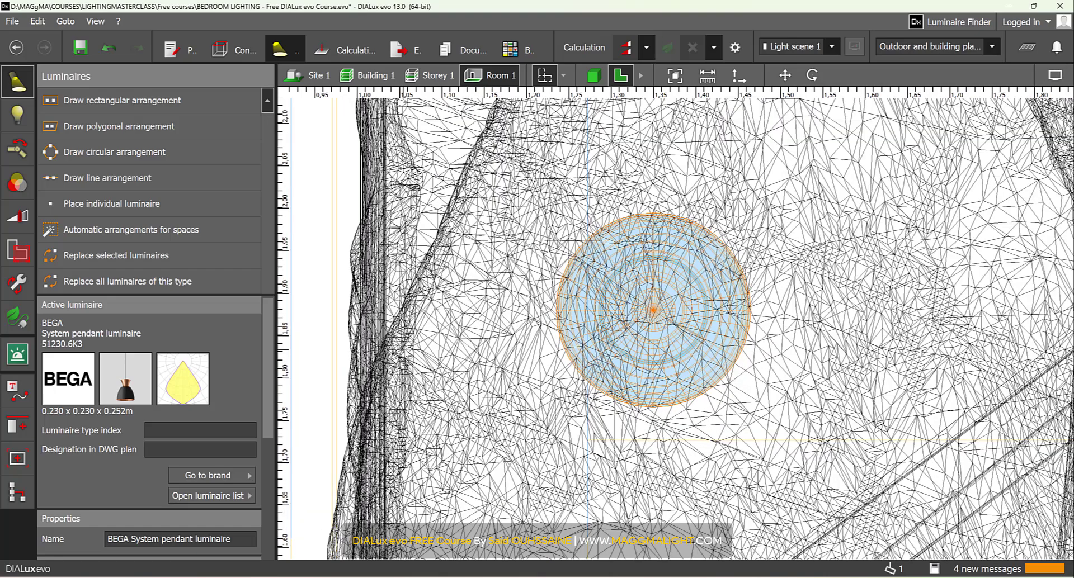
- Move the pendant about 0.08 m toward the foot of the bed so its centre sits on the parallel reference line
right_drag(404, 352, 502, 343)
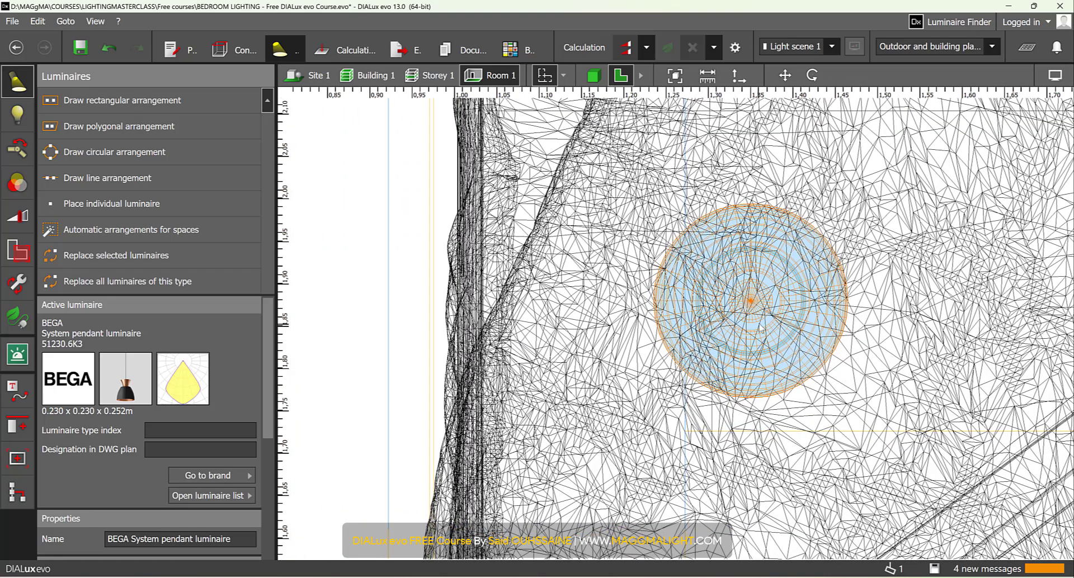
click(784, 75)
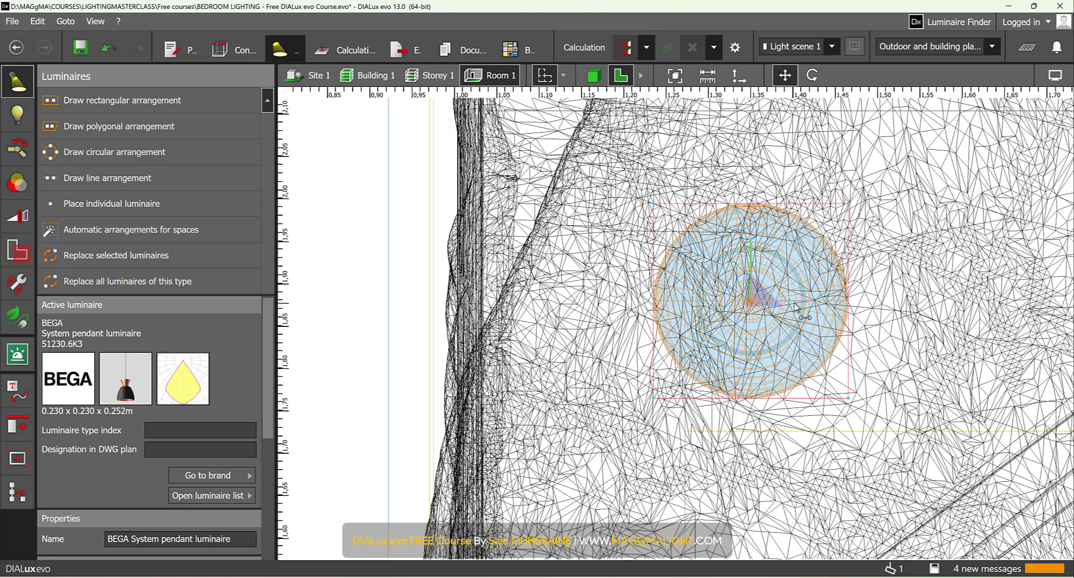
drag(808, 302, 745, 319)
scroll(745, 320, down, 2)
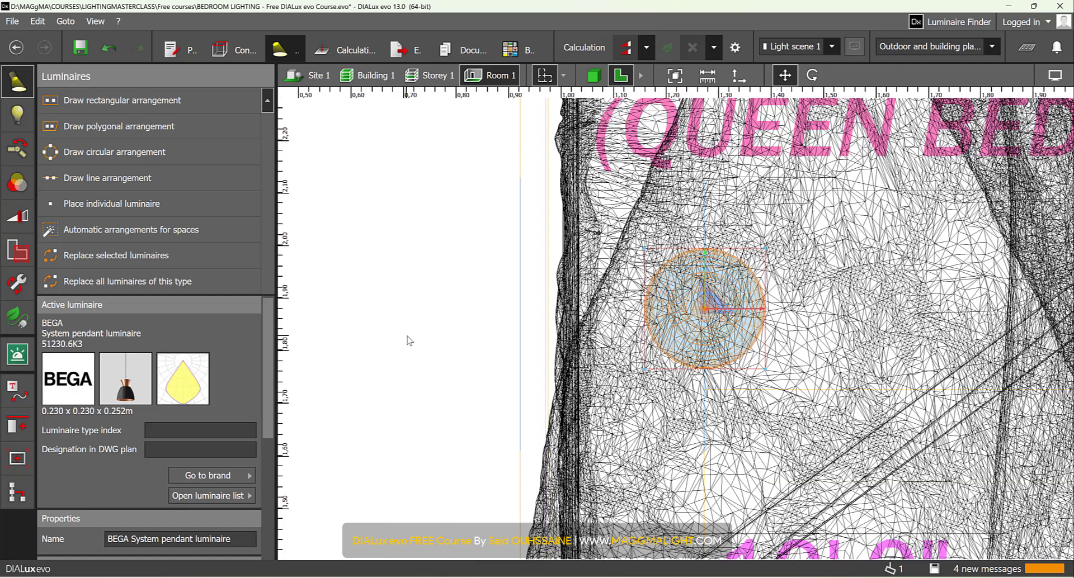
click(410, 342)
- Inspect the pendant's light and its position over the bed in the 3D view
click(593, 75)
right_drag(640, 234, 665, 202)
click(667, 204)
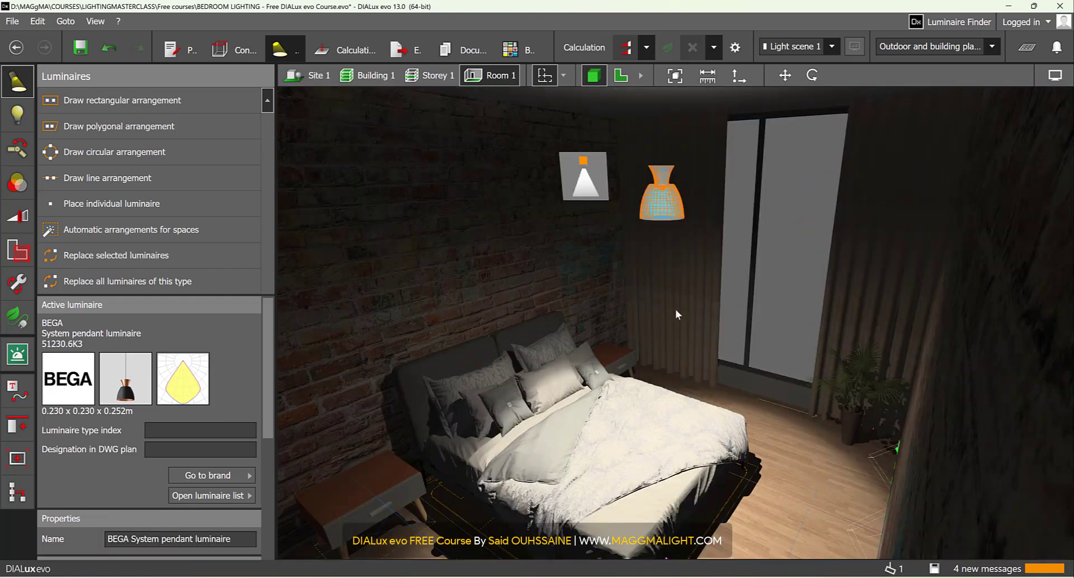
right_drag(676, 314, 518, 375)
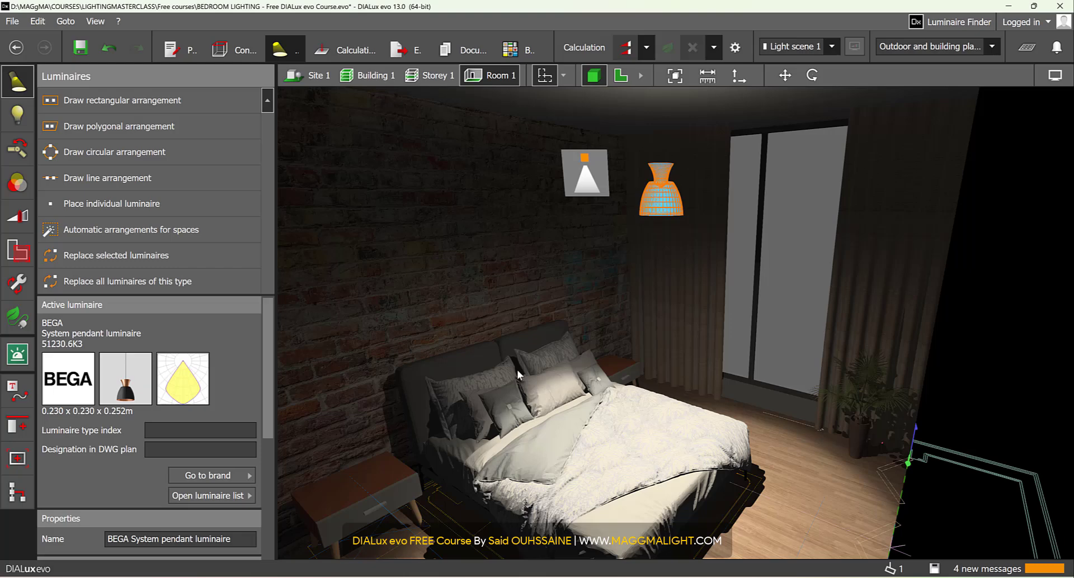
right_drag(636, 395, 755, 374)
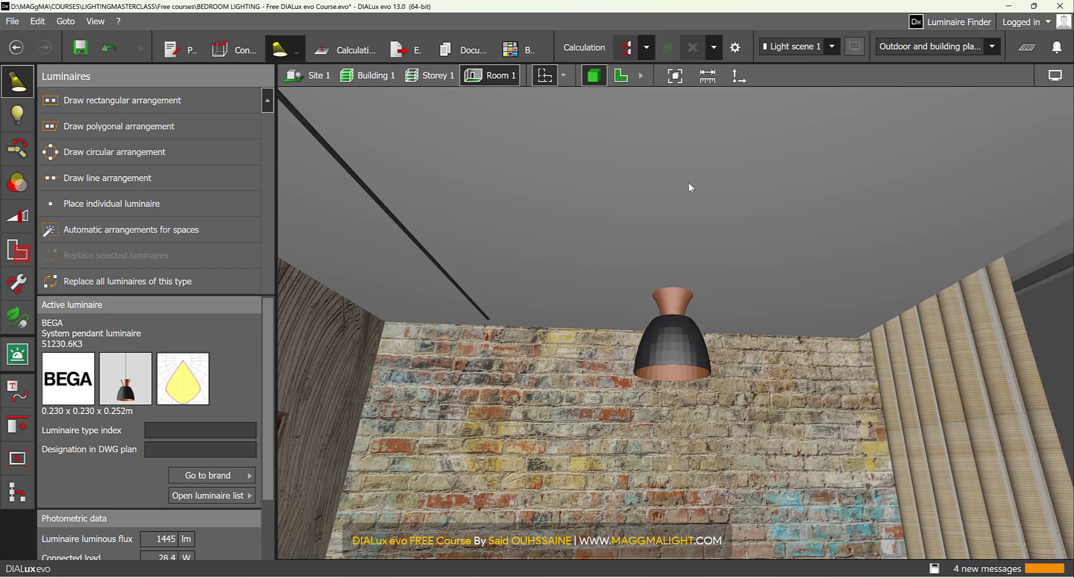
right_drag(688, 182, 695, 234)
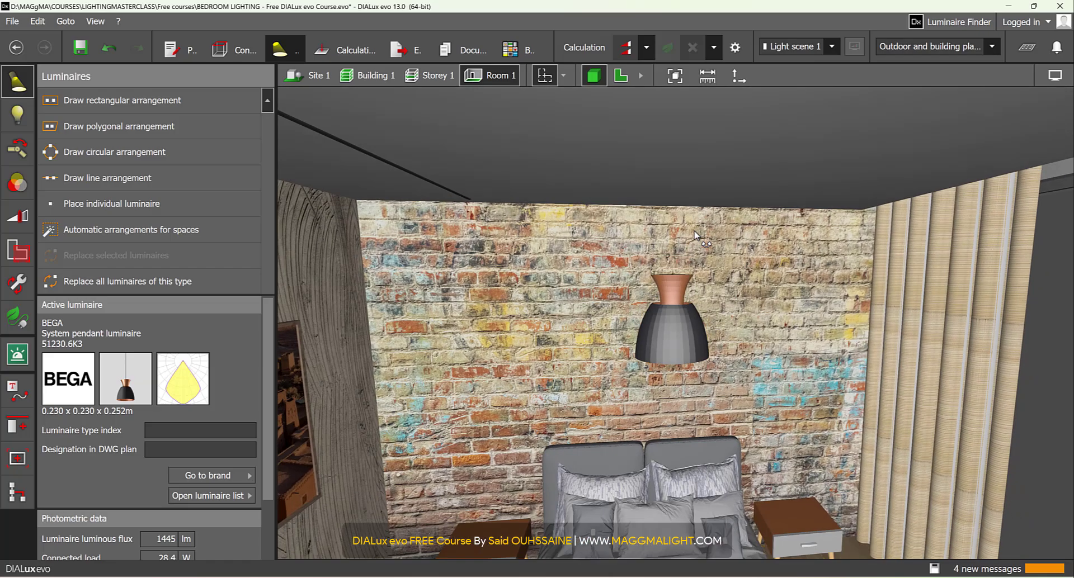
- Choose the standard Vertical cylinder from the construction furniture and objects for the floor plan and set its segments to 20
click(626, 82)
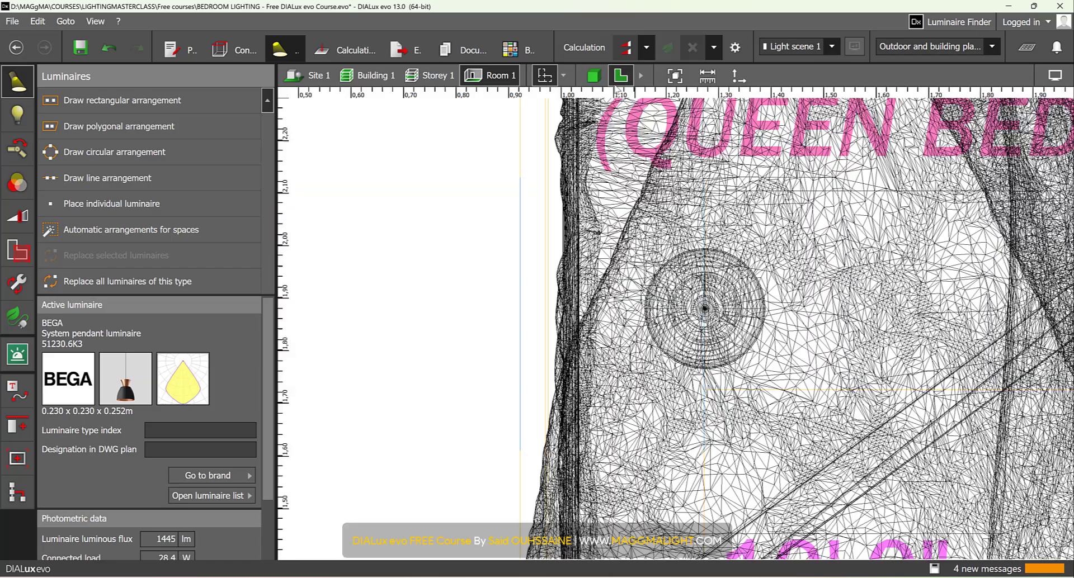
click(233, 52)
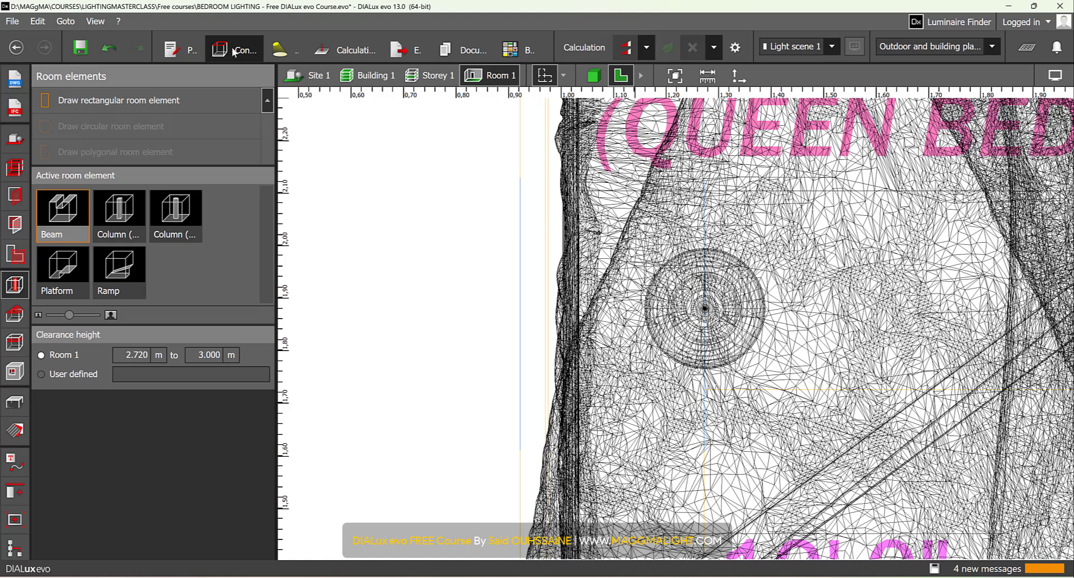
click(15, 403)
click(262, 408)
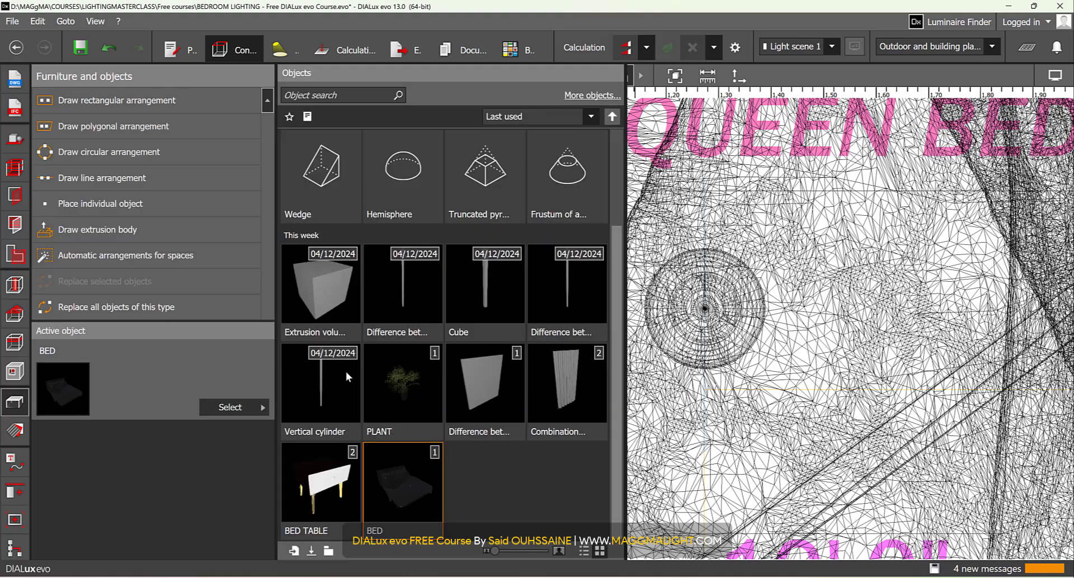
scroll(619, 210, up, 2)
drag(618, 210, 618, 129)
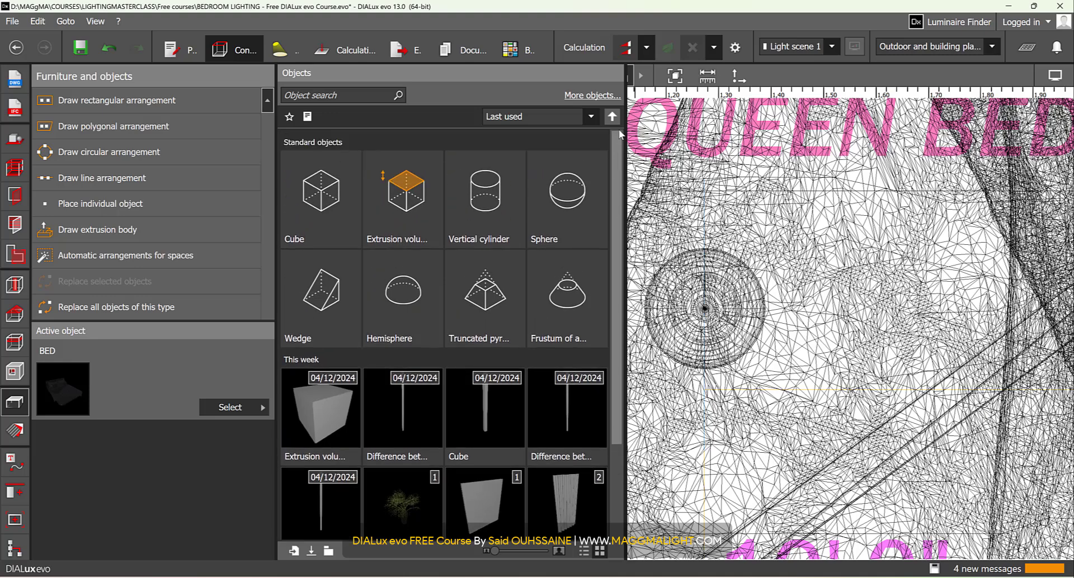
click(496, 179)
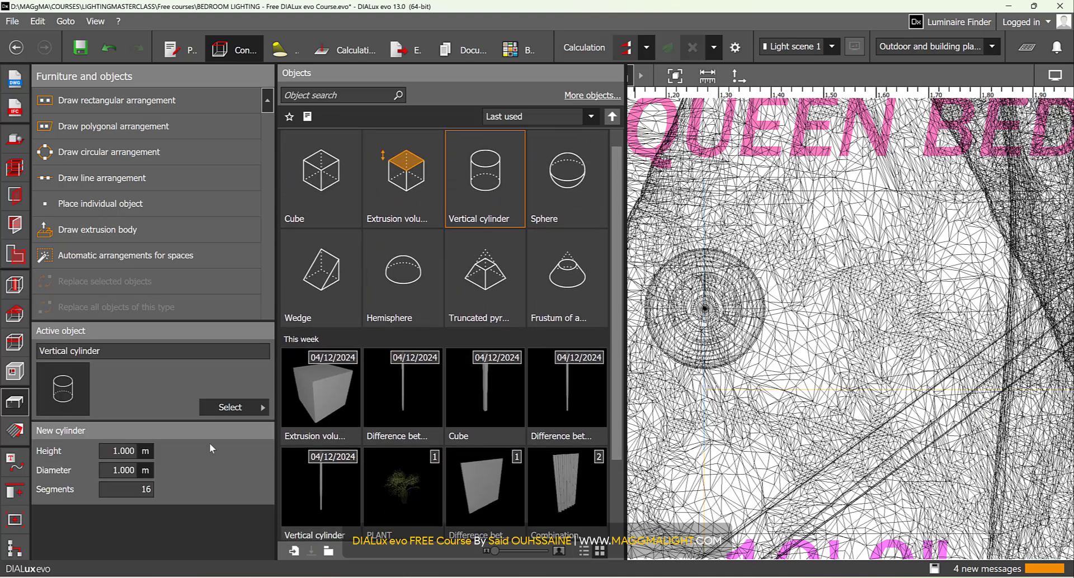
click(122, 489)
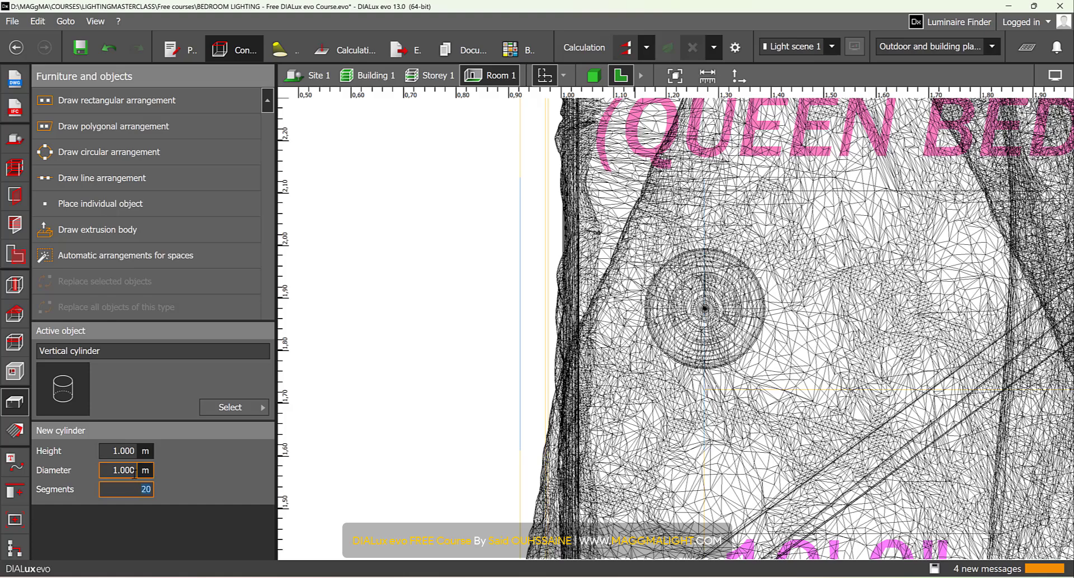
- Set the new vertical cylinder's diameter to 0.003 m
click(123, 452)
double_click(122, 451)
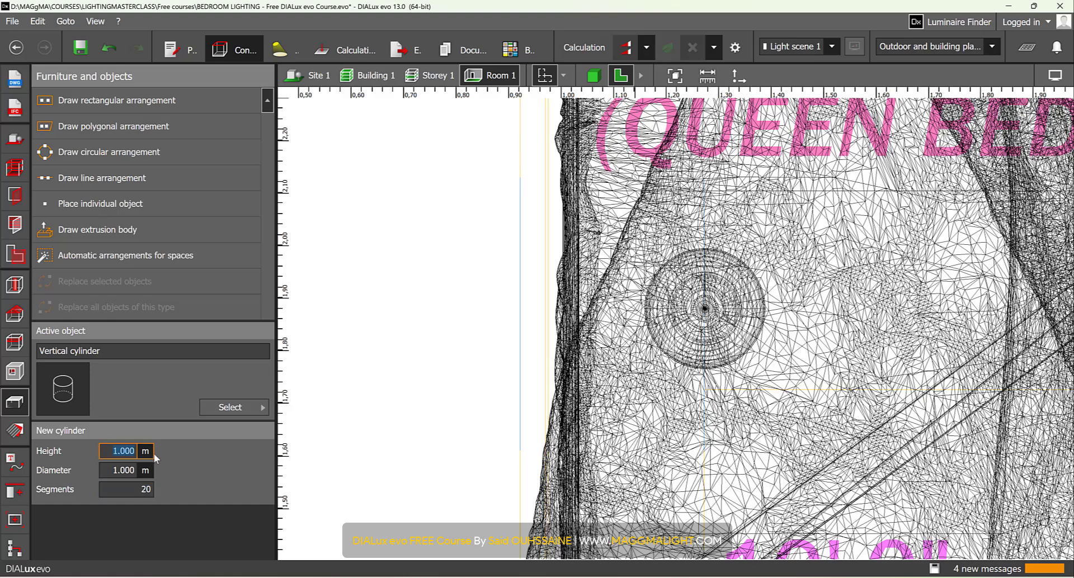
click(130, 470)
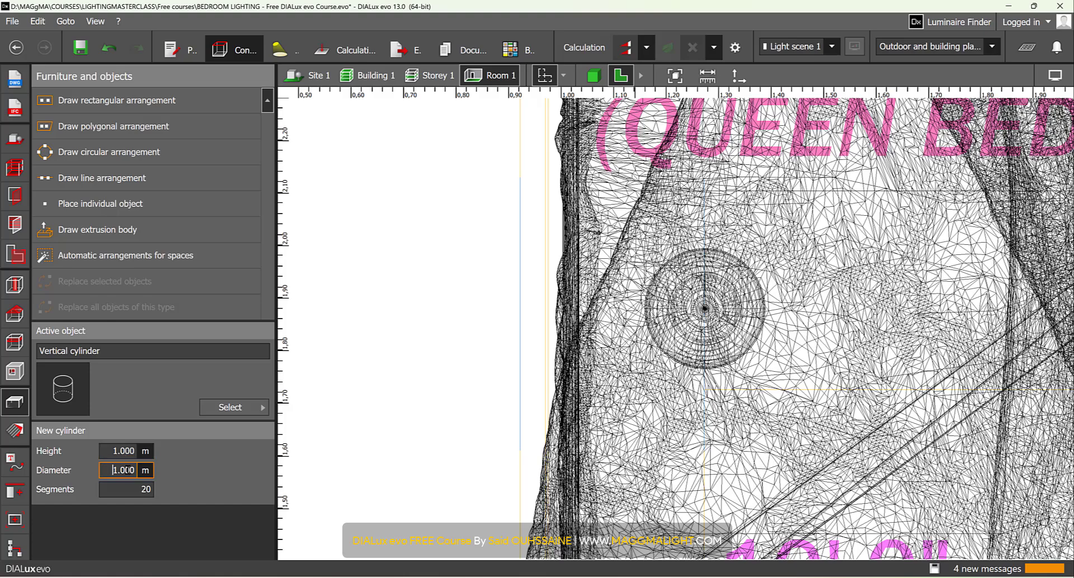
text(0.003)
key(Return)
- Place the thin cylinder in the floor plan and move it exactly onto the pendant's centre
click(707, 305)
scroll(727, 306, up, 2)
scroll(728, 307, up, 3)
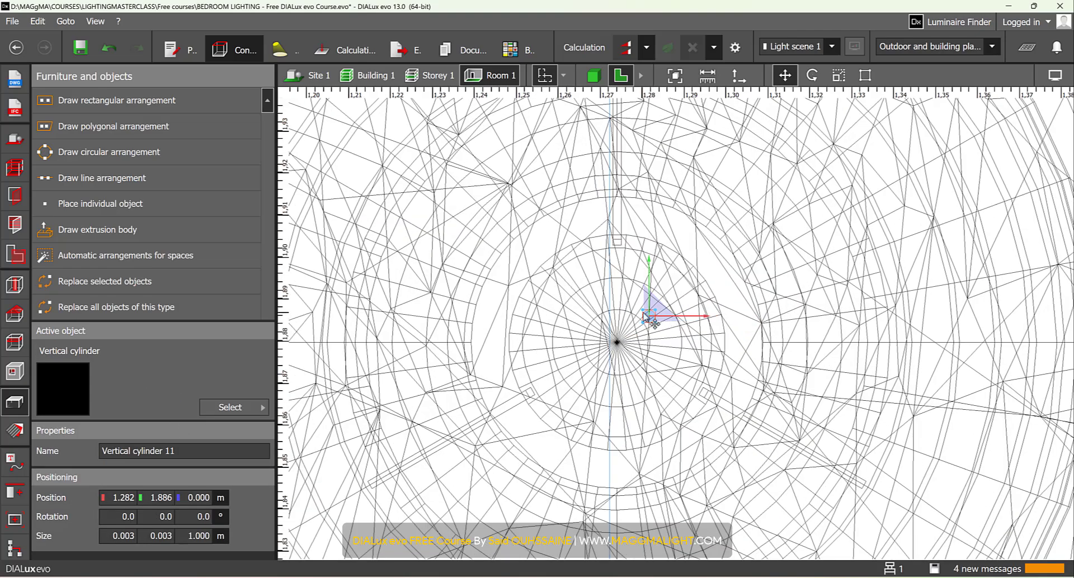
drag(647, 318, 619, 347)
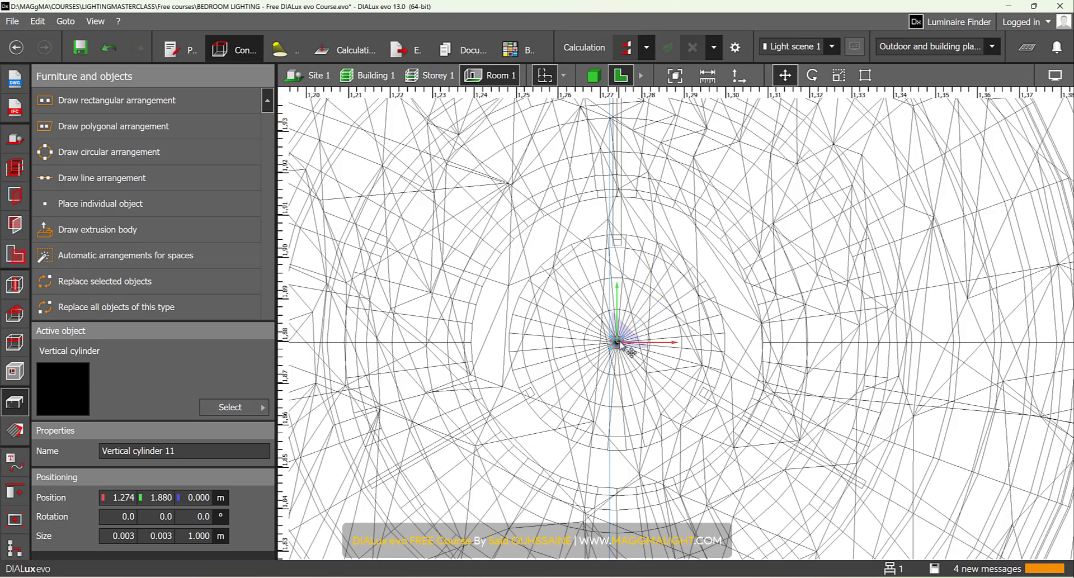
- Raise the cylinder to about 2.28 m over the pendant in the 3D view and display the model in front view
click(594, 76)
scroll(682, 340, down, 5)
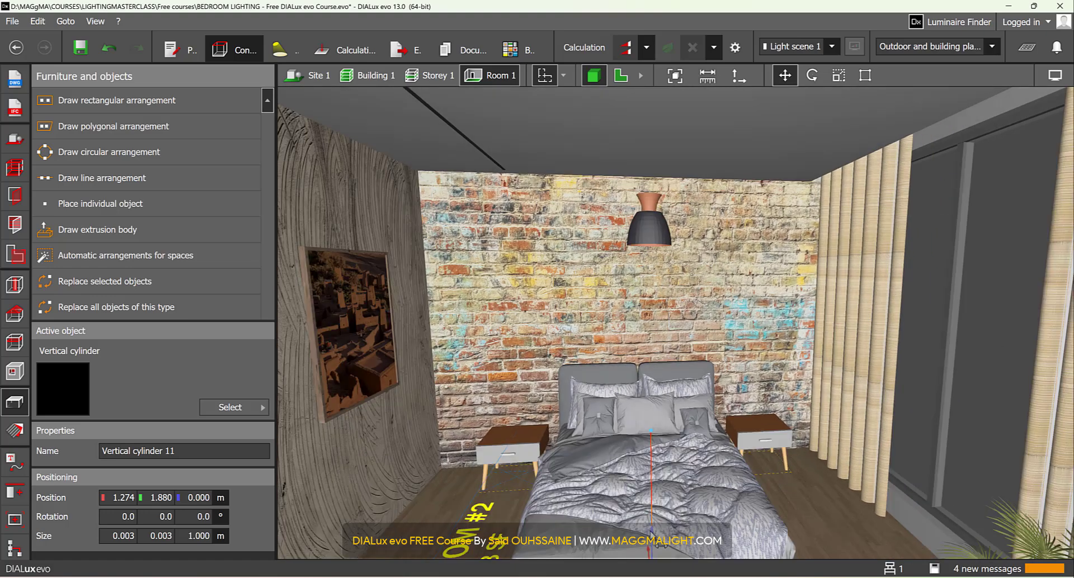
drag(659, 544, 676, 103)
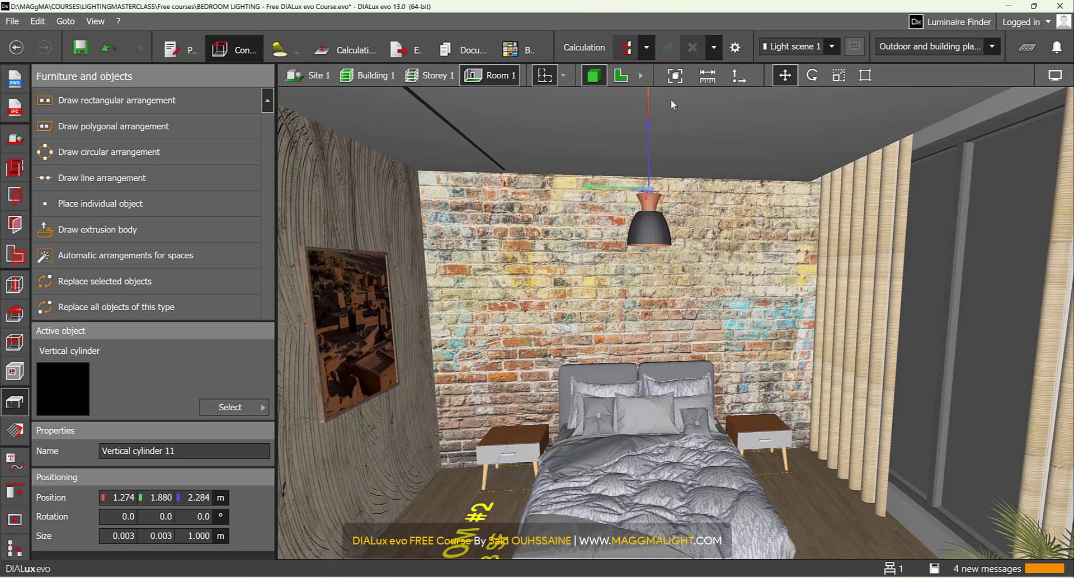
click(640, 76)
click(647, 76)
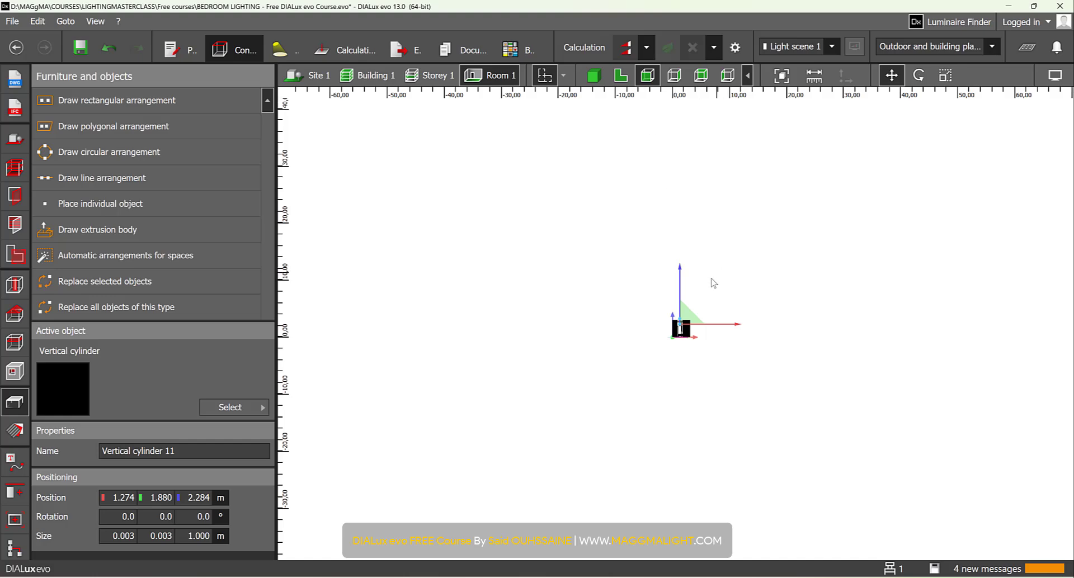
- Lower the thin cylinder to a height of about 2.252 m so its base sits on the top edge of the pendant
scroll(671, 336, up, 10)
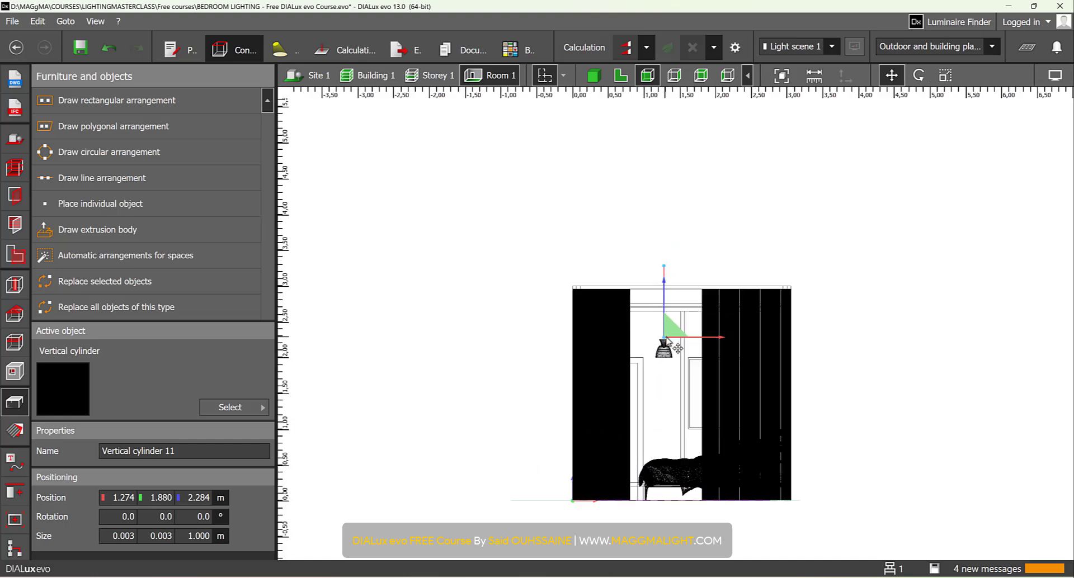
scroll(667, 339, up, 12)
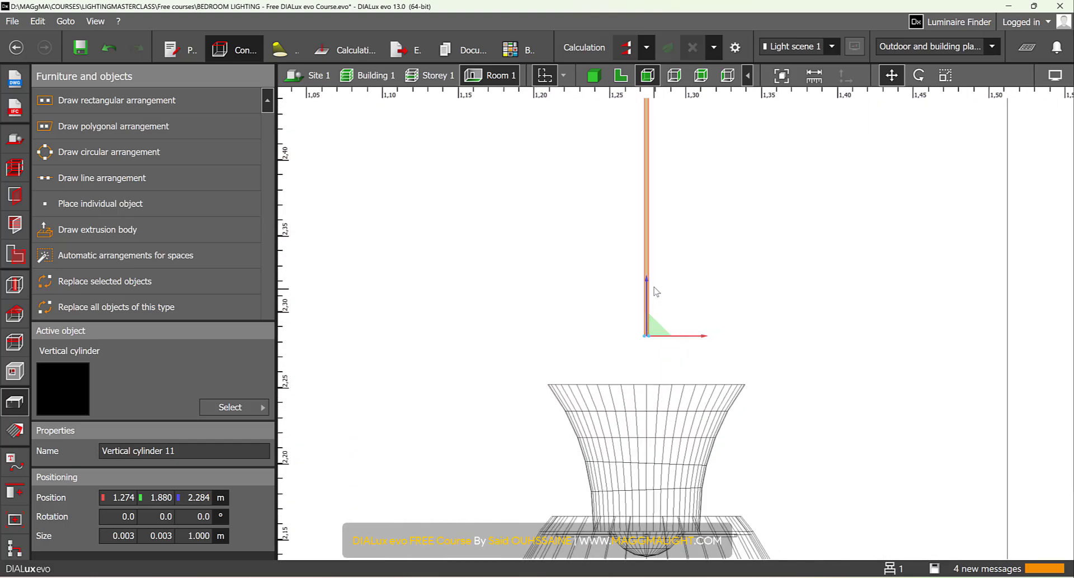
drag(652, 295, 635, 403)
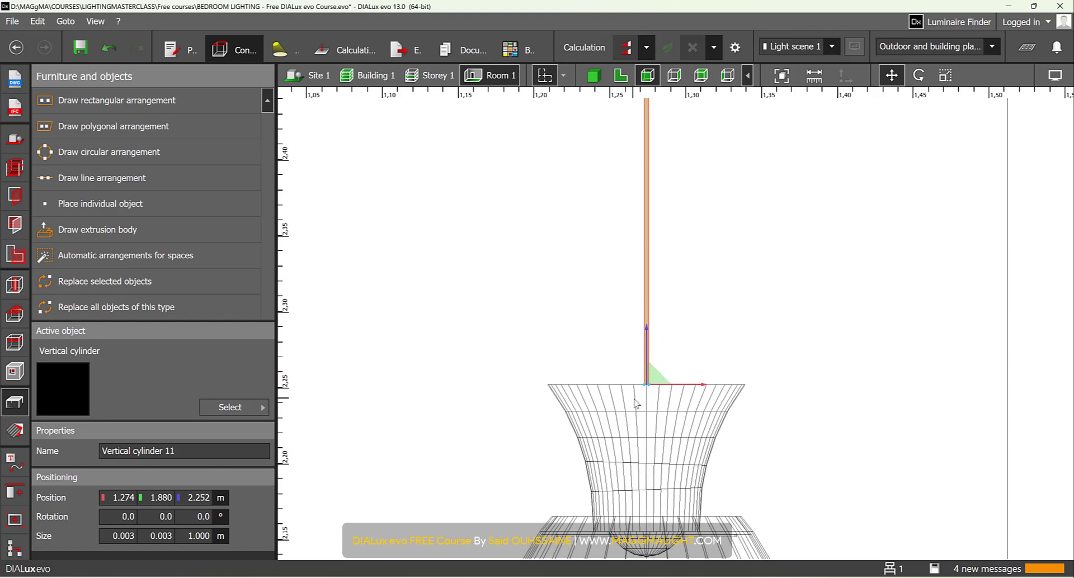
- Scale the thin cylinder's height down to about 0.498 m so it ends at the suspended ceiling line
scroll(637, 391, down, 7)
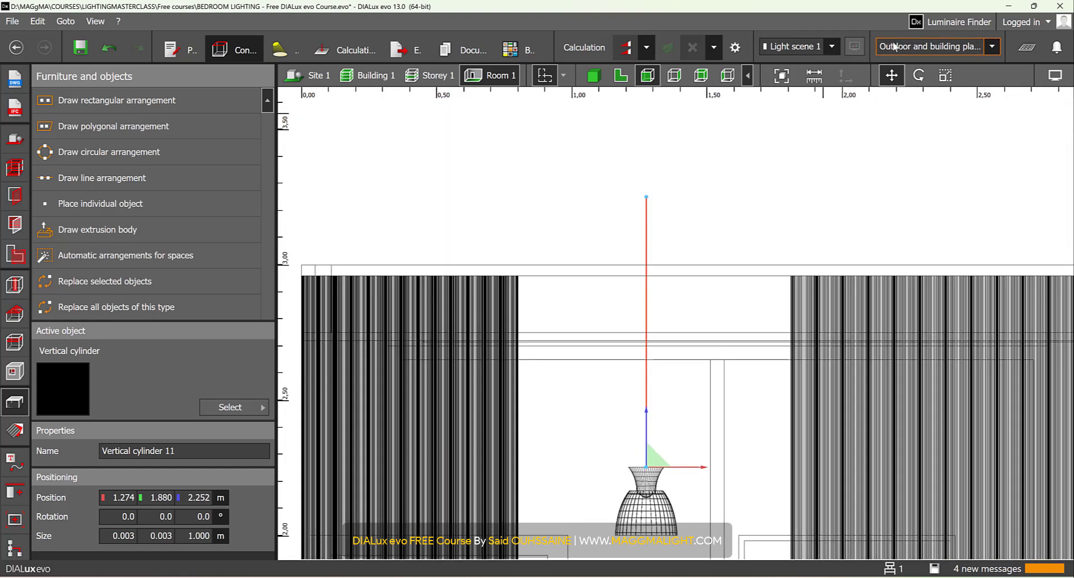
click(945, 75)
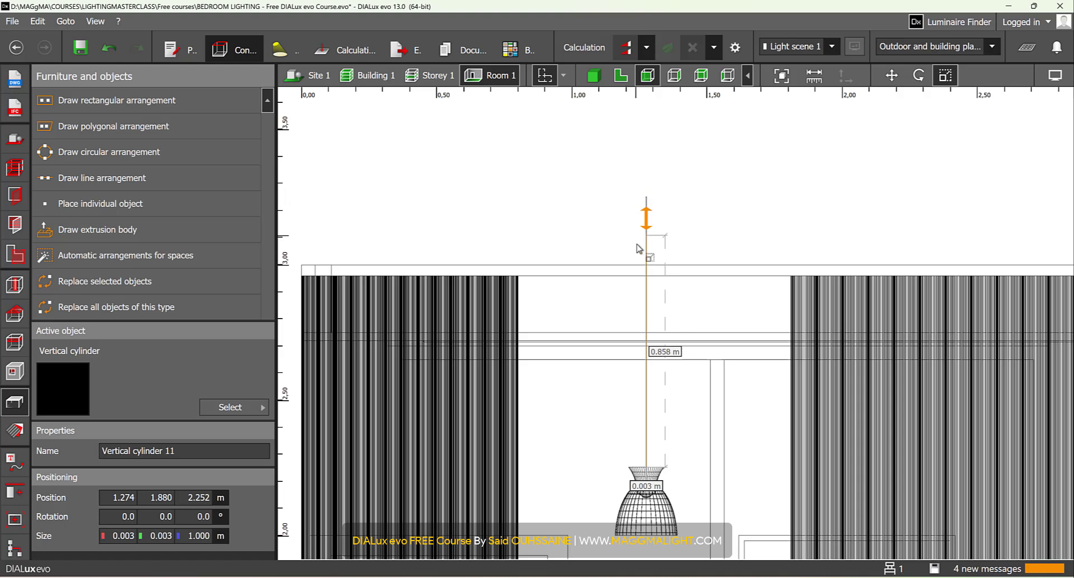
drag(637, 248, 649, 337)
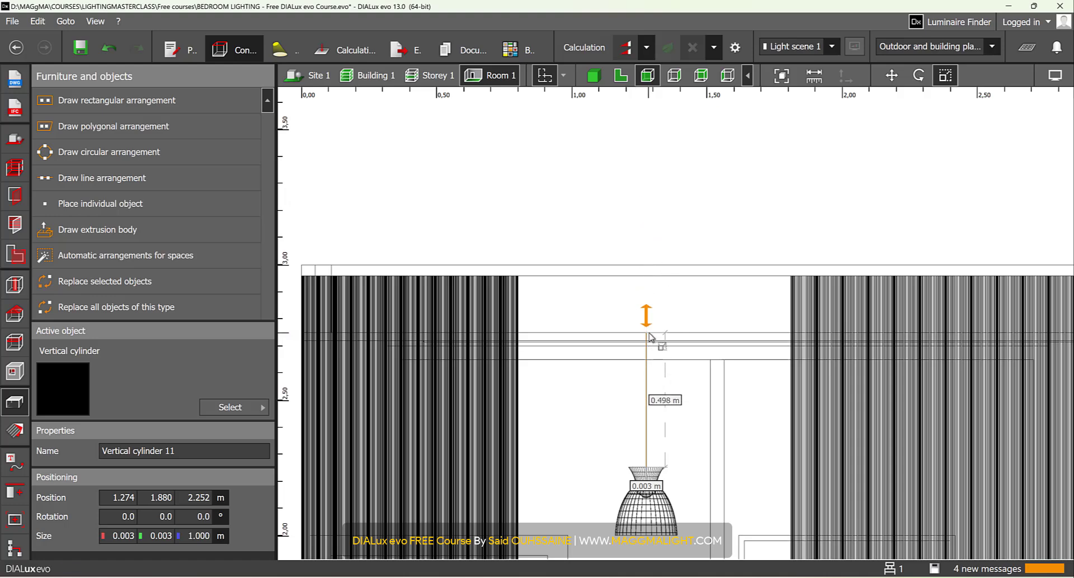
scroll(643, 358, up, 4)
scroll(660, 346, up, 1)
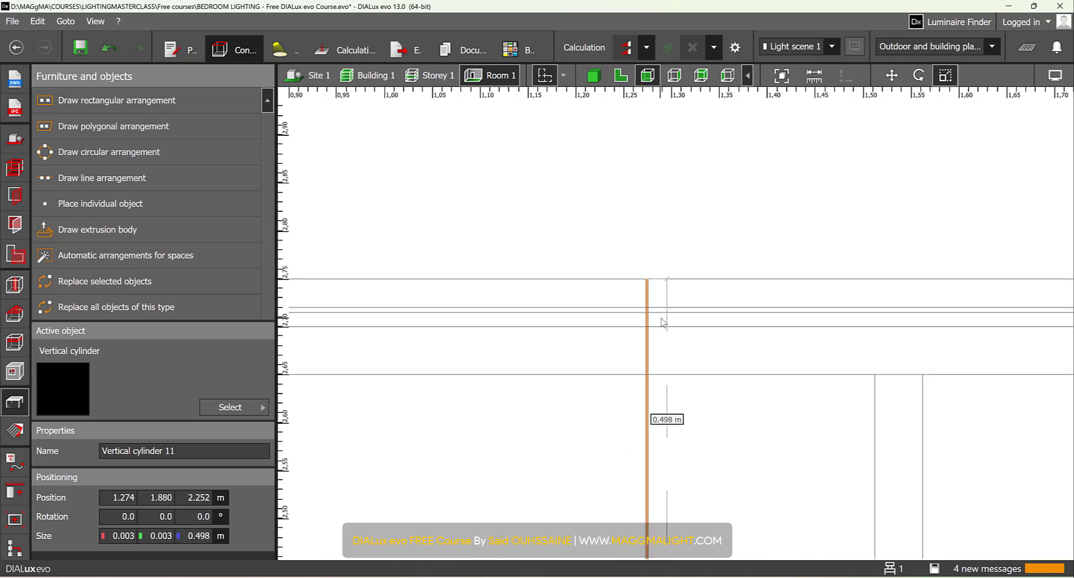
scroll(662, 322, up, 2)
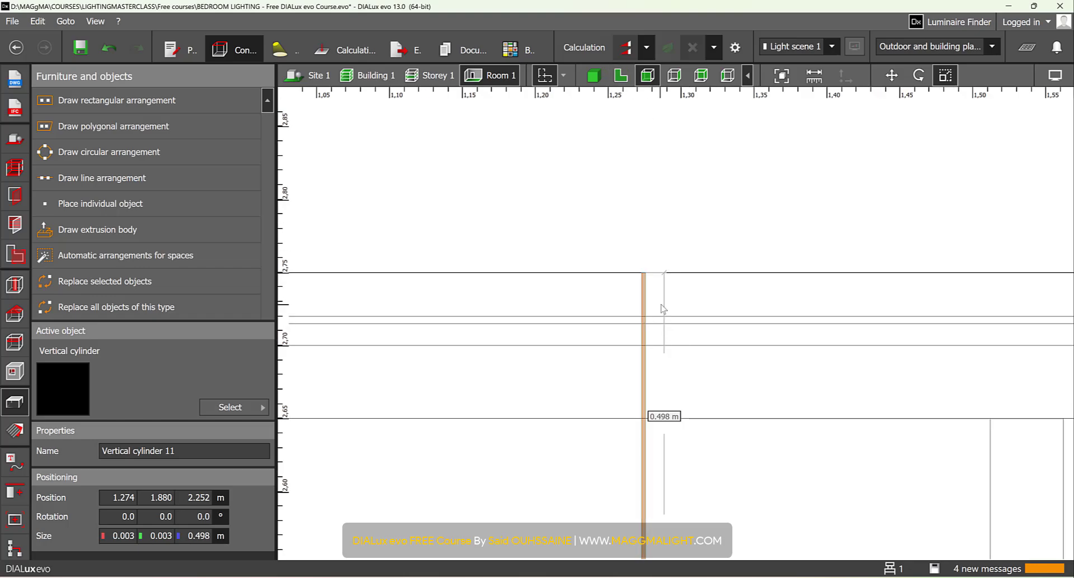
- Examine in 3D how the thin cylinder connects the pendant to the ceiling over the bed
click(593, 75)
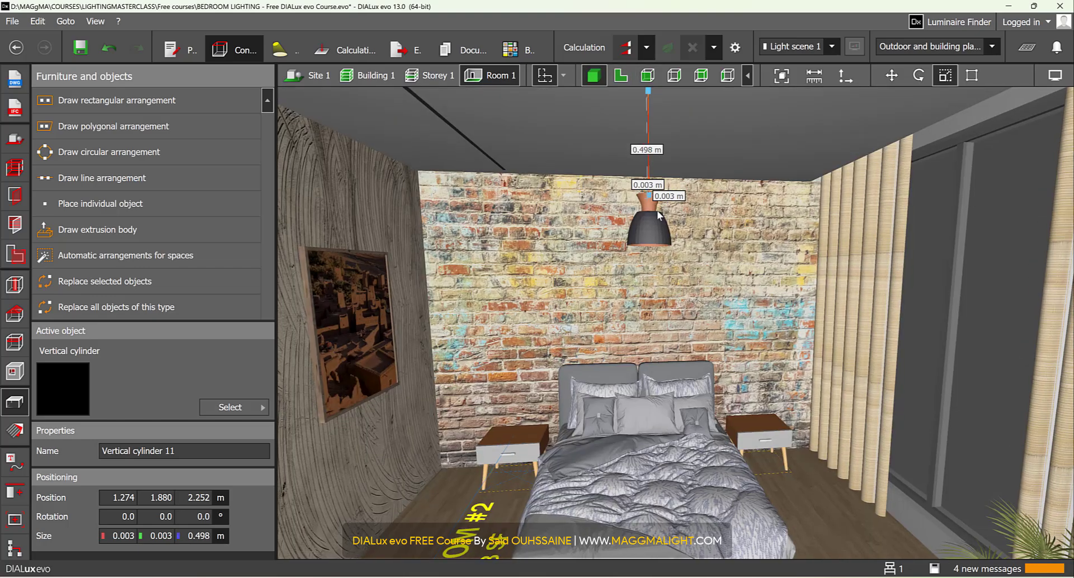
right_drag(656, 278, 669, 162)
scroll(668, 162, up, 2)
scroll(641, 211, up, 1)
click(640, 211)
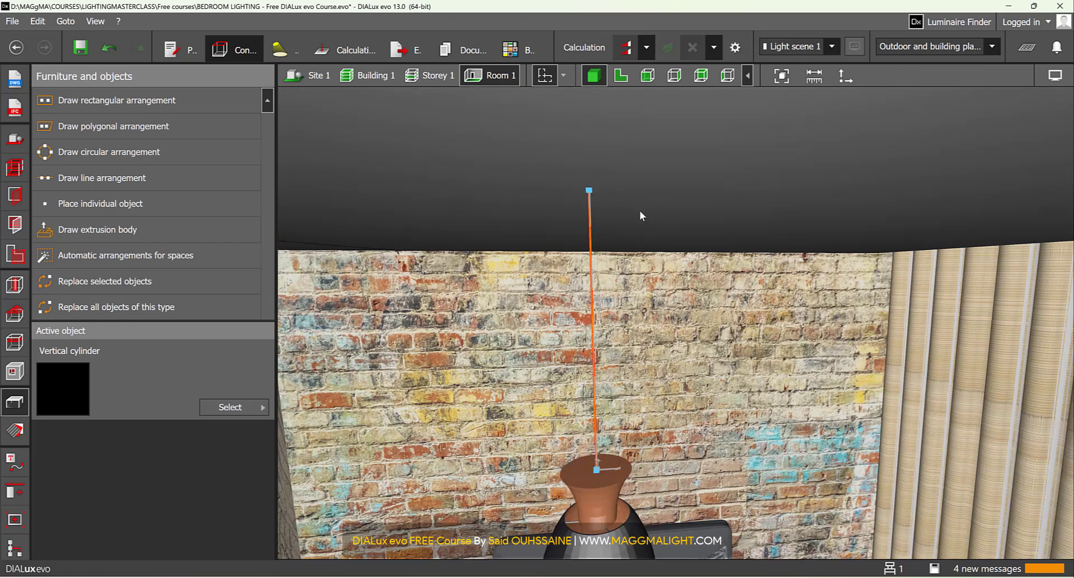
right_drag(630, 213, 626, 215)
middle_drag(627, 215, 627, 130)
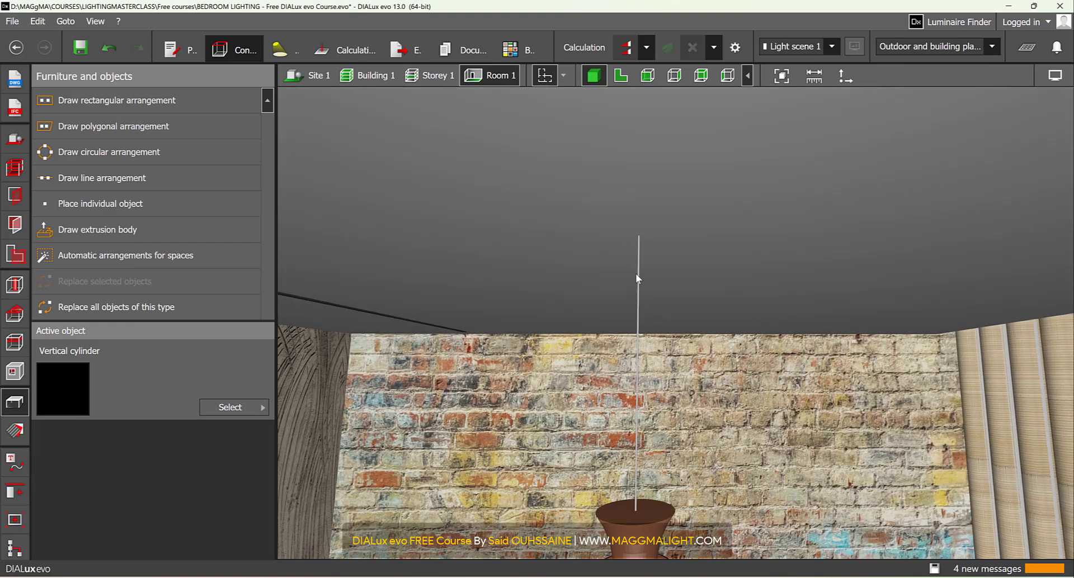
click(637, 262)
scroll(653, 302, down, 4)
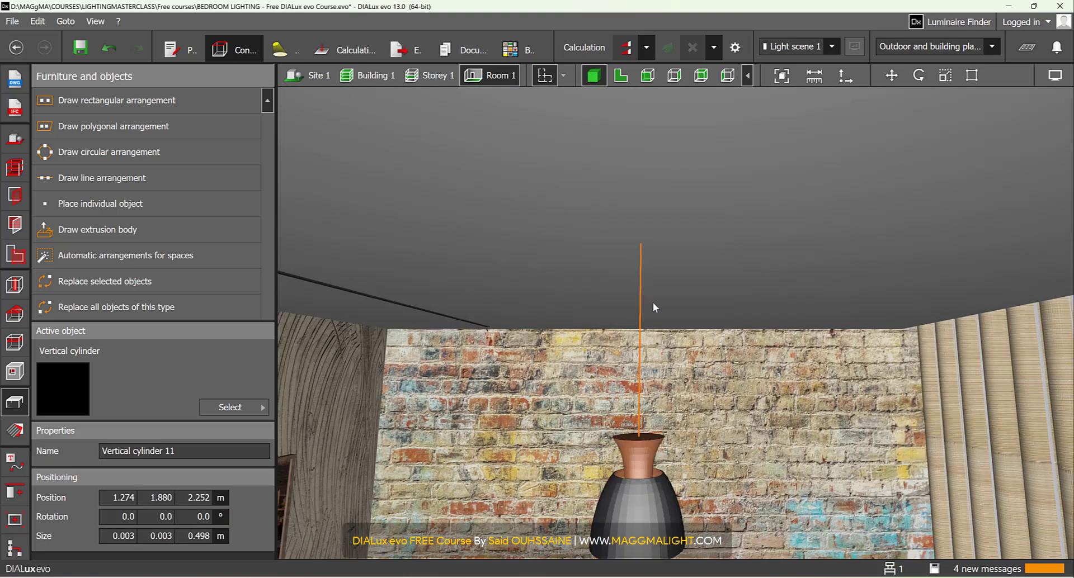
click(654, 283)
scroll(656, 315, up, 2)
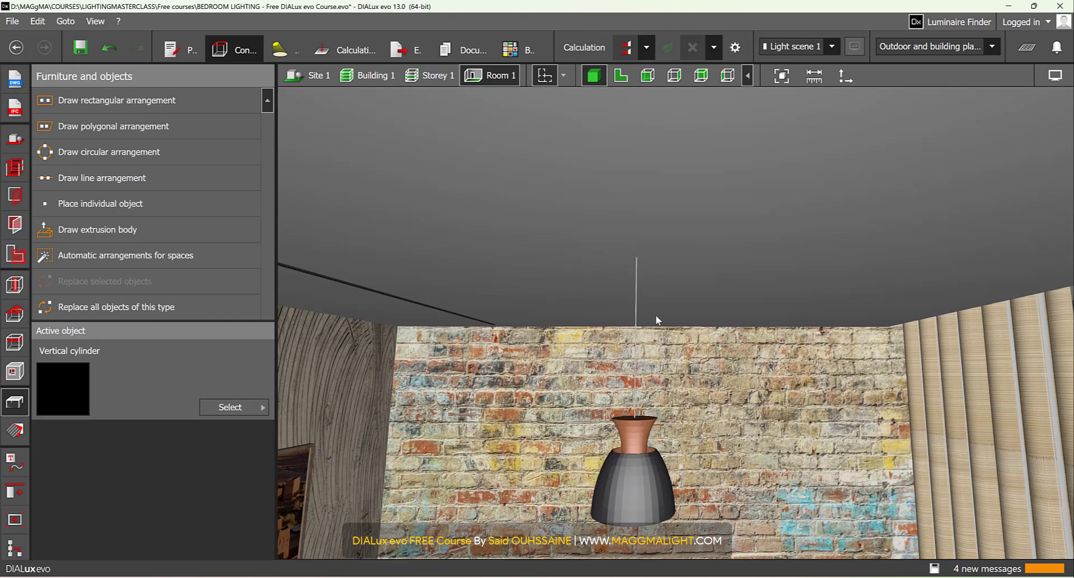
scroll(641, 308, up, 2)
scroll(638, 317, up, 2)
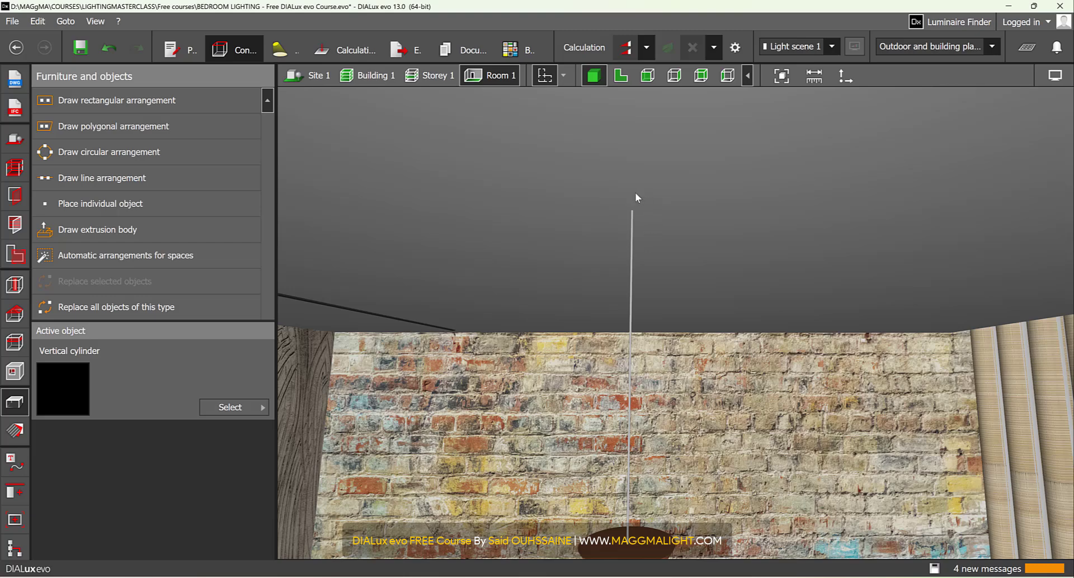
- Choose the standard Frustum of a cone with lower diameter 0.001 m, upper diameter 0.070 m, height 0.050 m and 20 segments
click(204, 408)
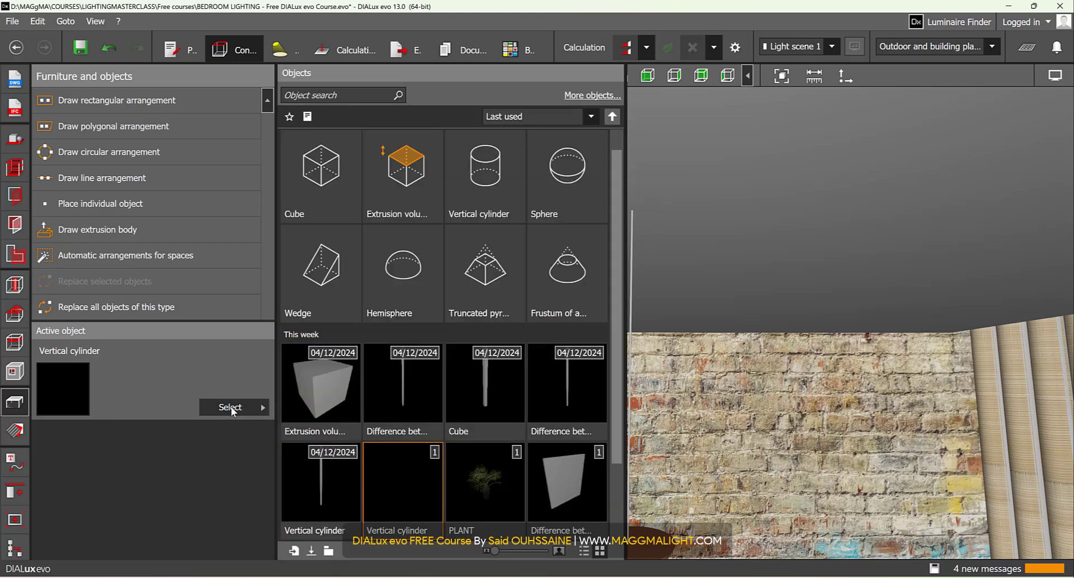
click(592, 274)
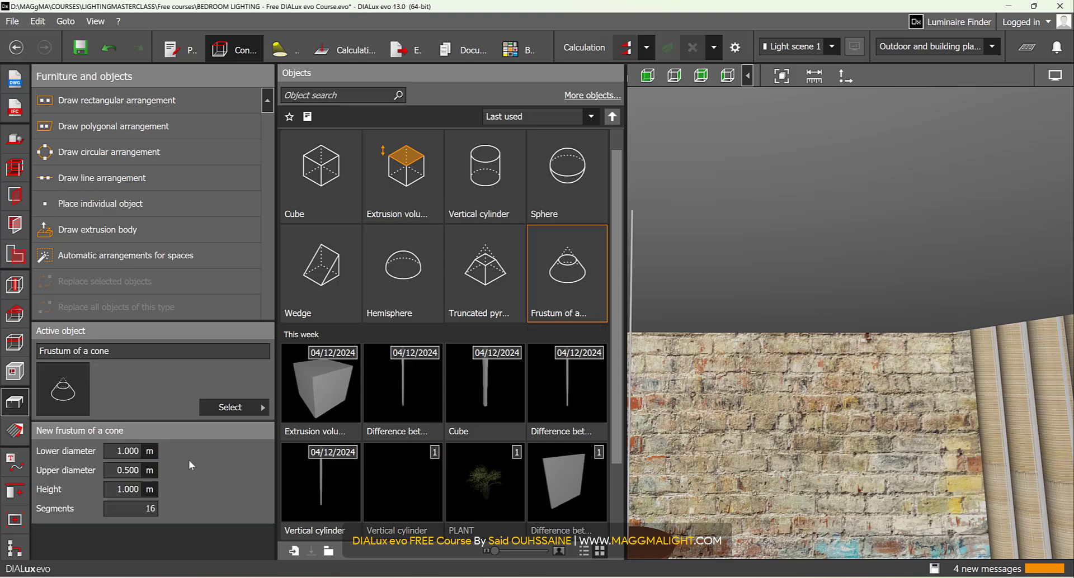
click(115, 450)
text(0)
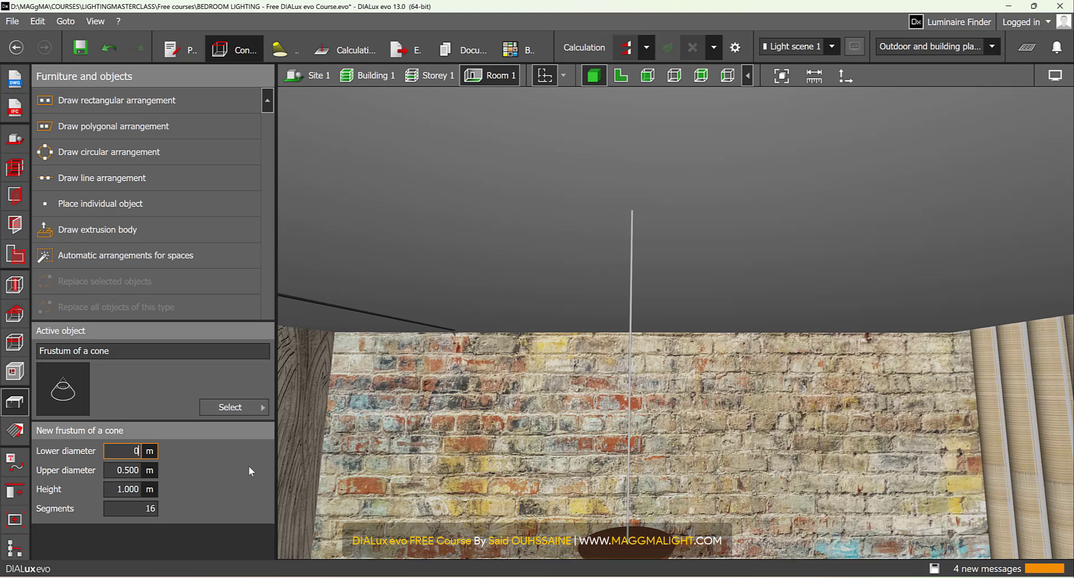
key(Tab)
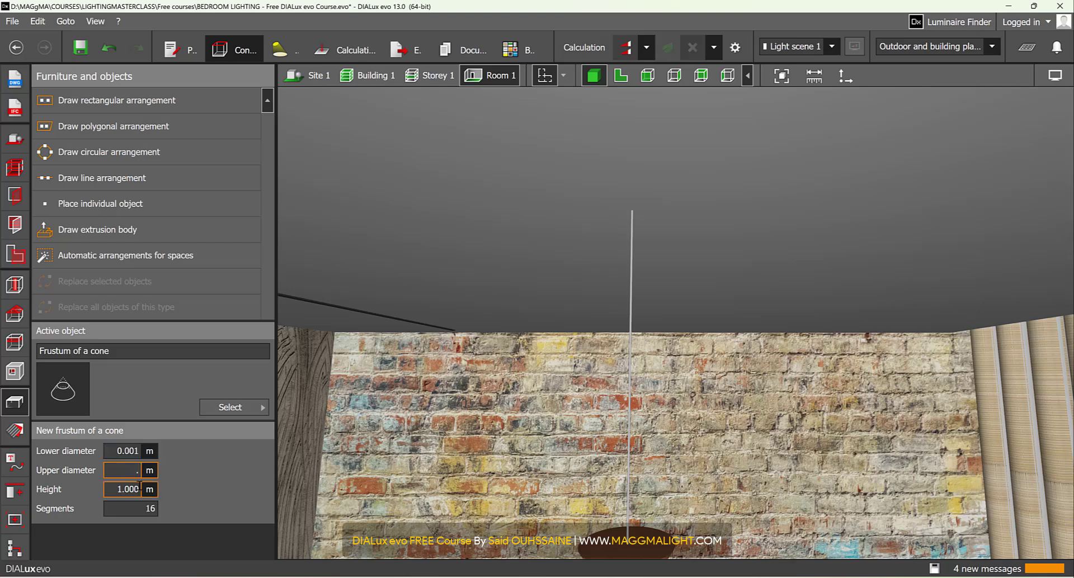
click(139, 485)
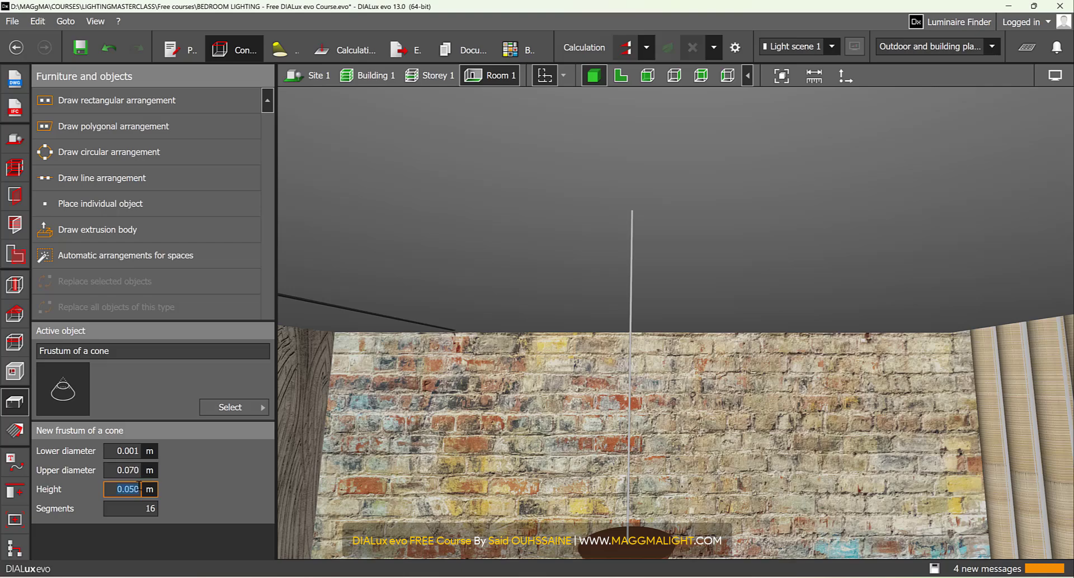
key(Tab)
text(20)
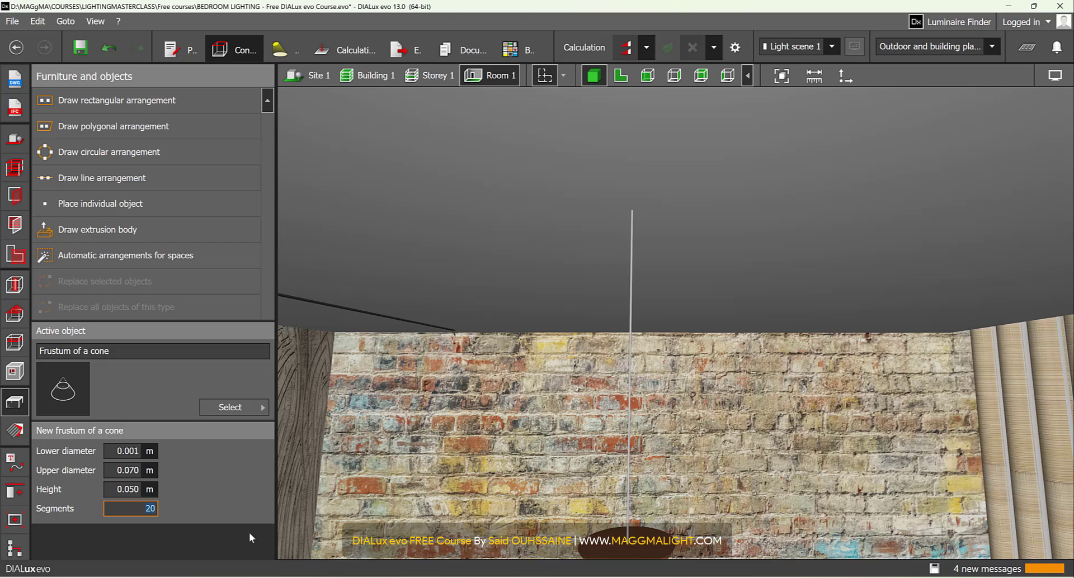
- Place the frustum of a cone in the floor plan and move it exactly onto the pendant's centre
click(620, 75)
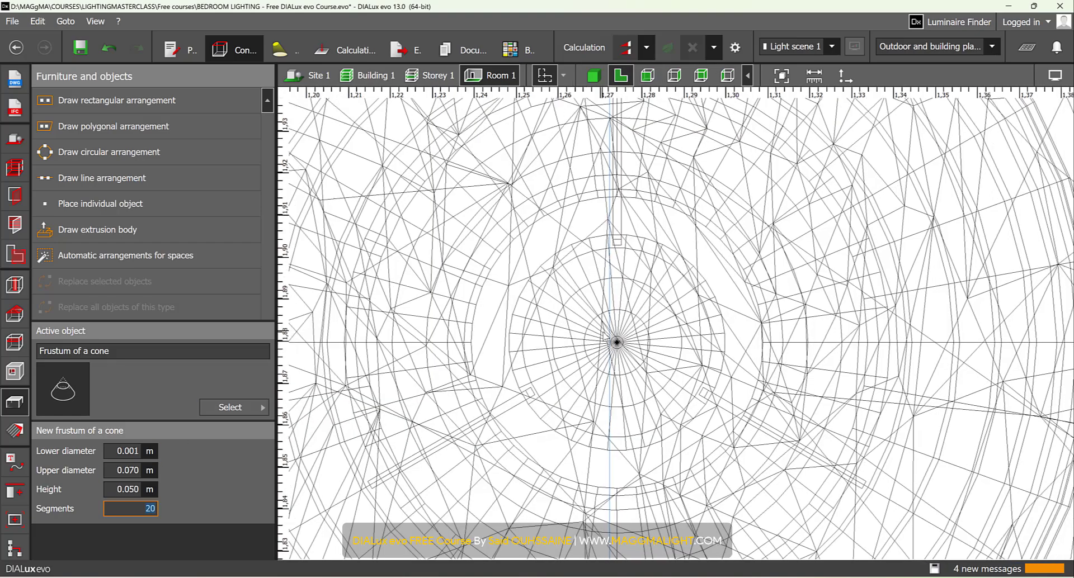
click(697, 304)
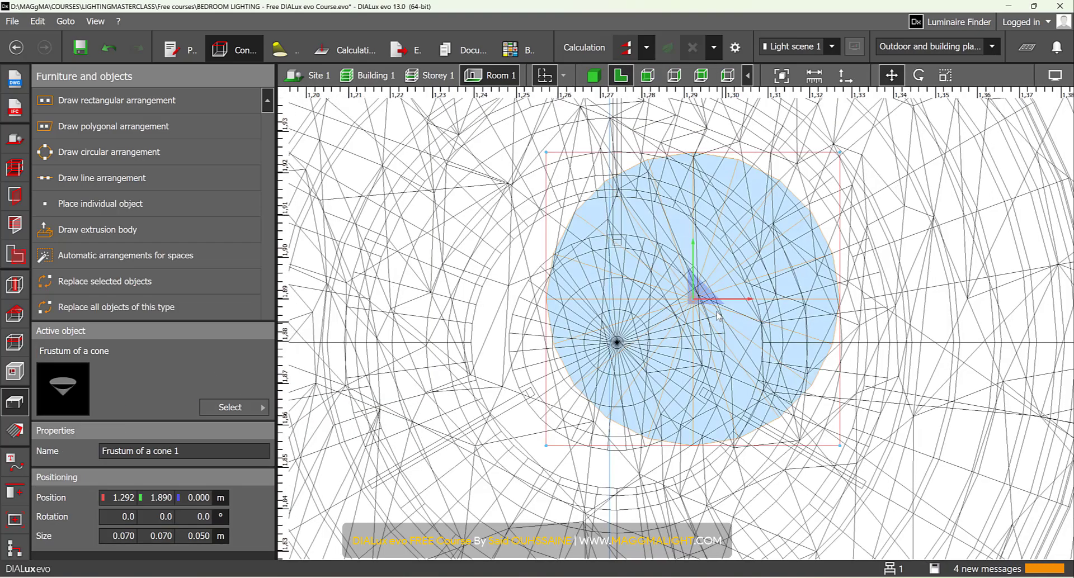
drag(622, 344, 617, 342)
- Raise the cone in front view to about 2.670 m at the upper end of the cable and display it in 3D
click(648, 77)
scroll(712, 311, down, 10)
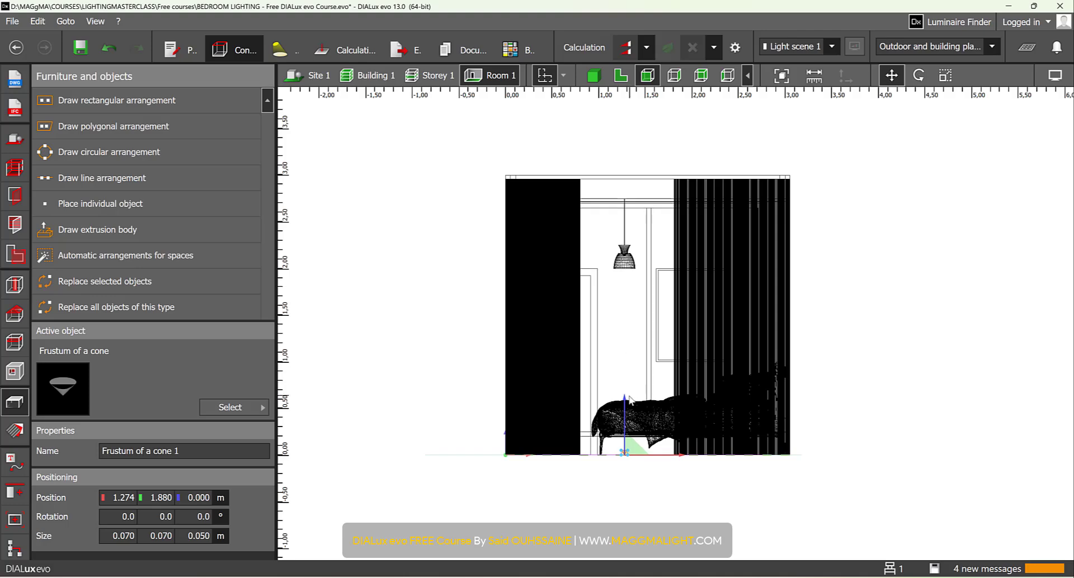
drag(625, 398, 629, 168)
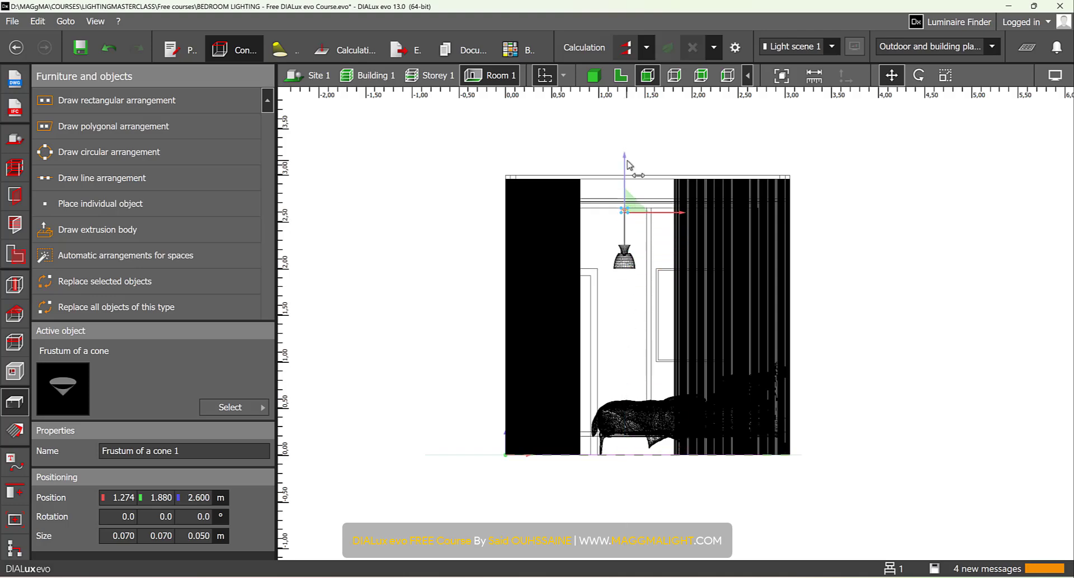
scroll(630, 224, up, 8)
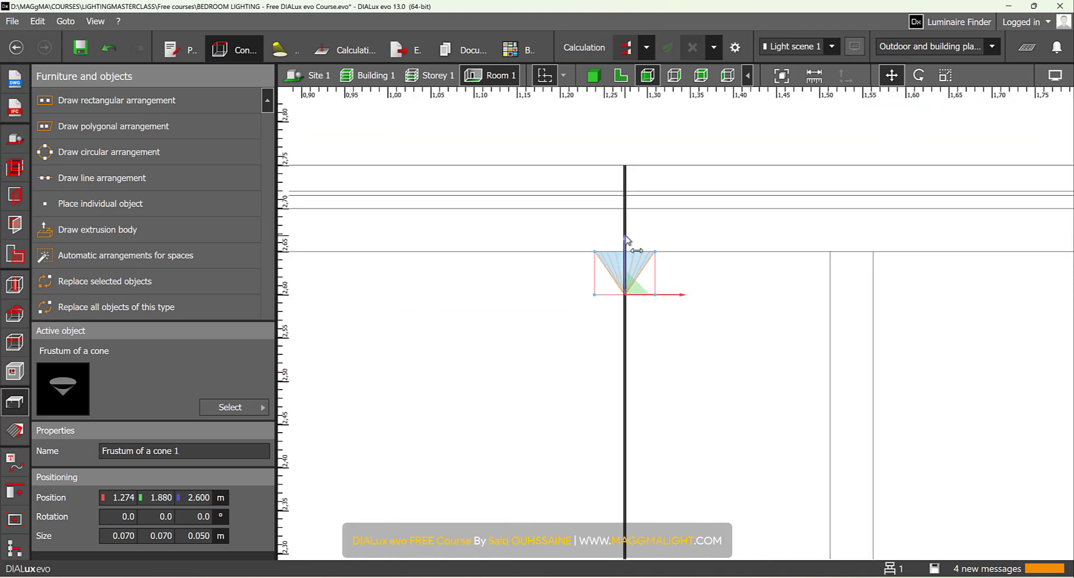
drag(626, 239, 630, 176)
click(593, 75)
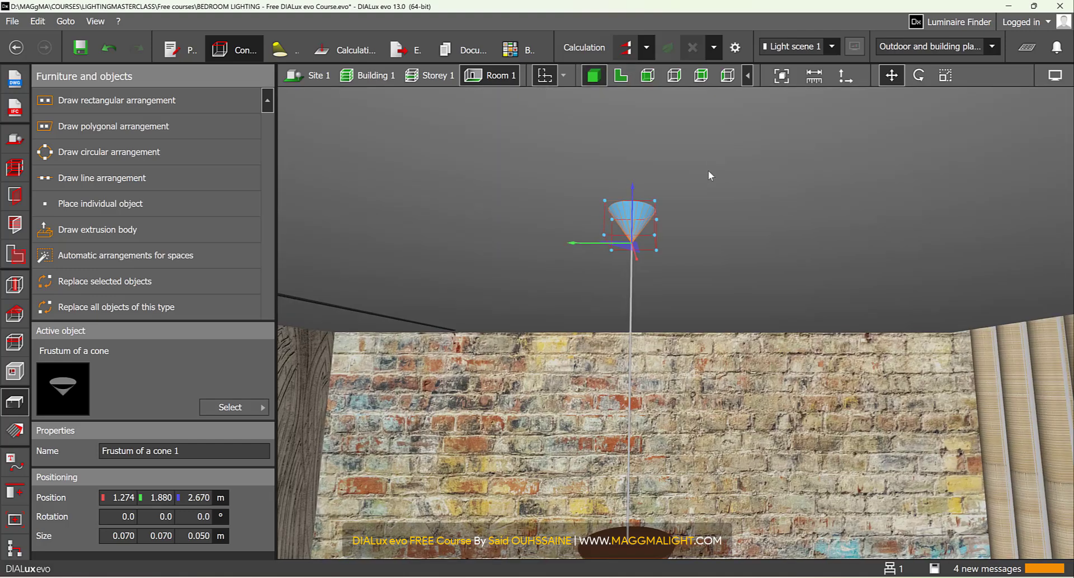
click(661, 252)
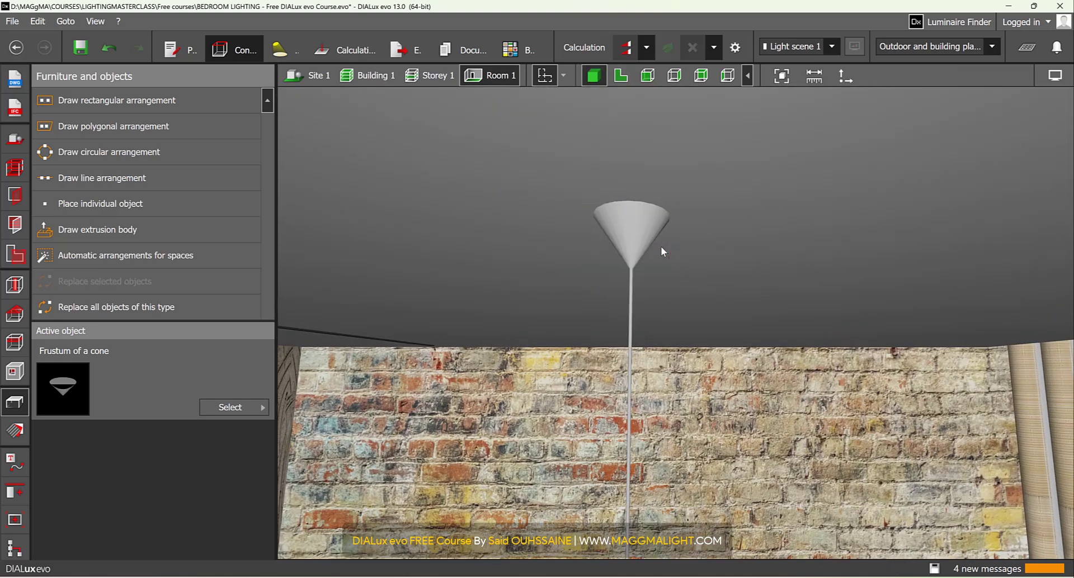
- Pick the dark material from the black strip in the ceiling and apply it to the cone and the suspension cable
click(14, 431)
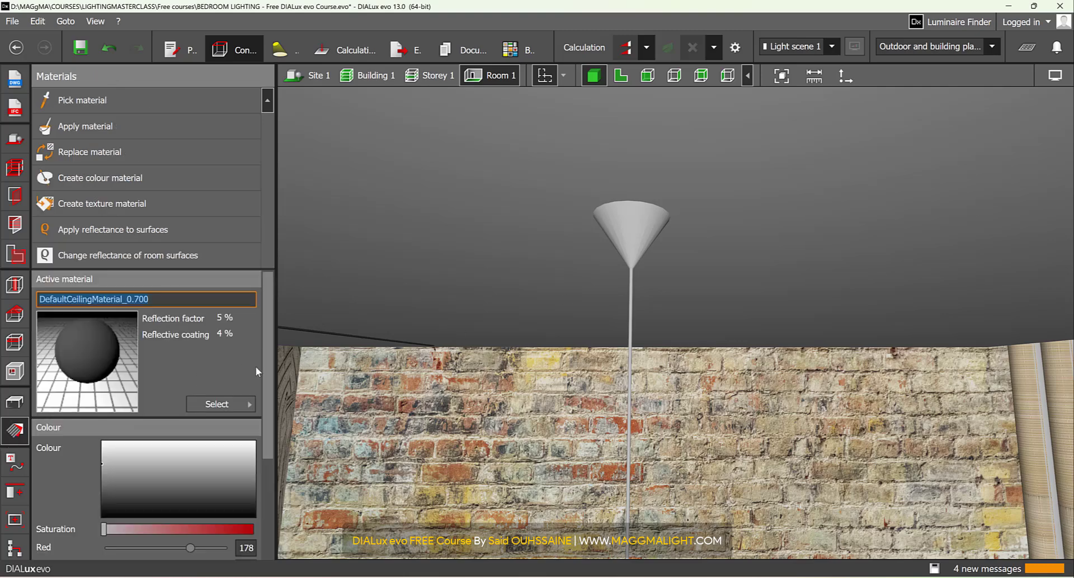
middle_drag(645, 314, 949, 299)
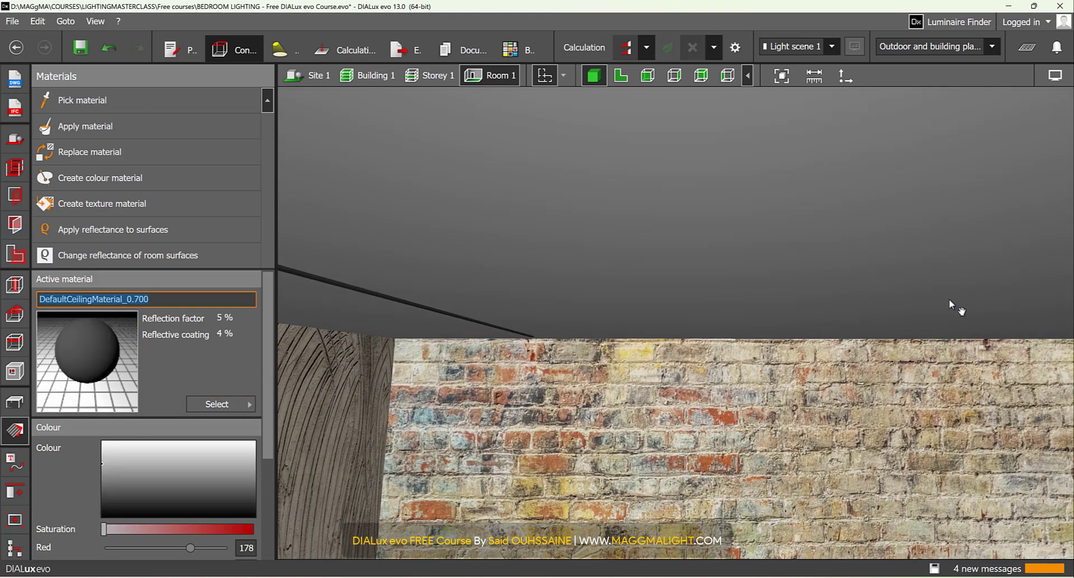
click(137, 100)
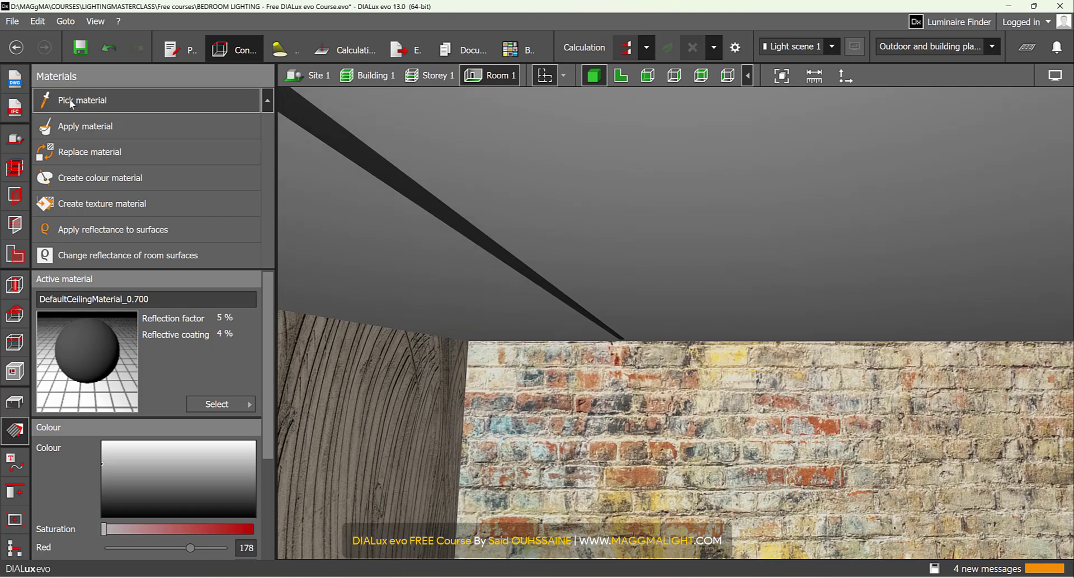
scroll(726, 253, down, 4)
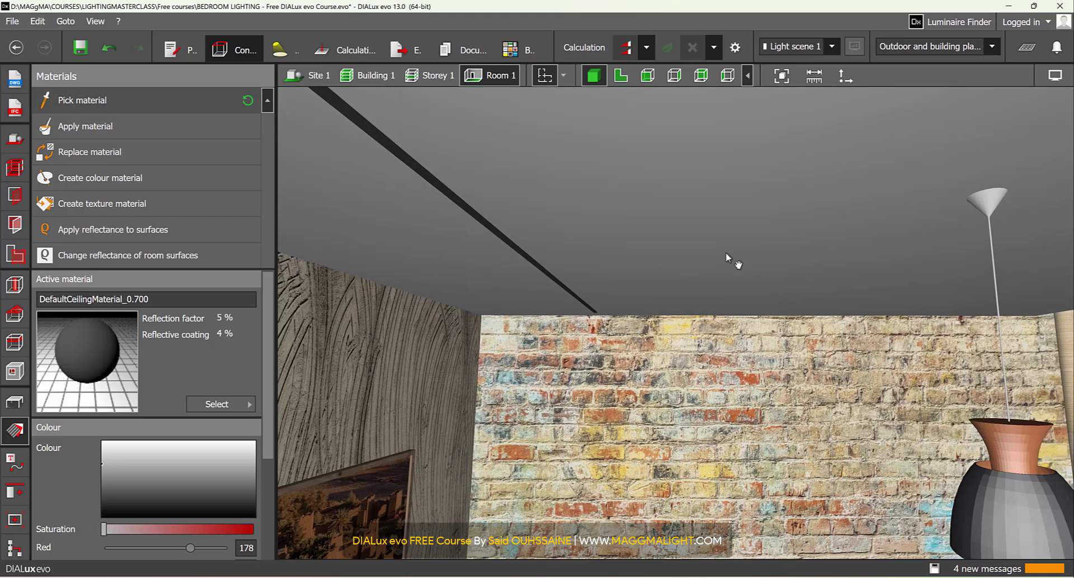
middle_drag(961, 258, 759, 292)
scroll(435, 287, up, 5)
scroll(608, 249, up, 2)
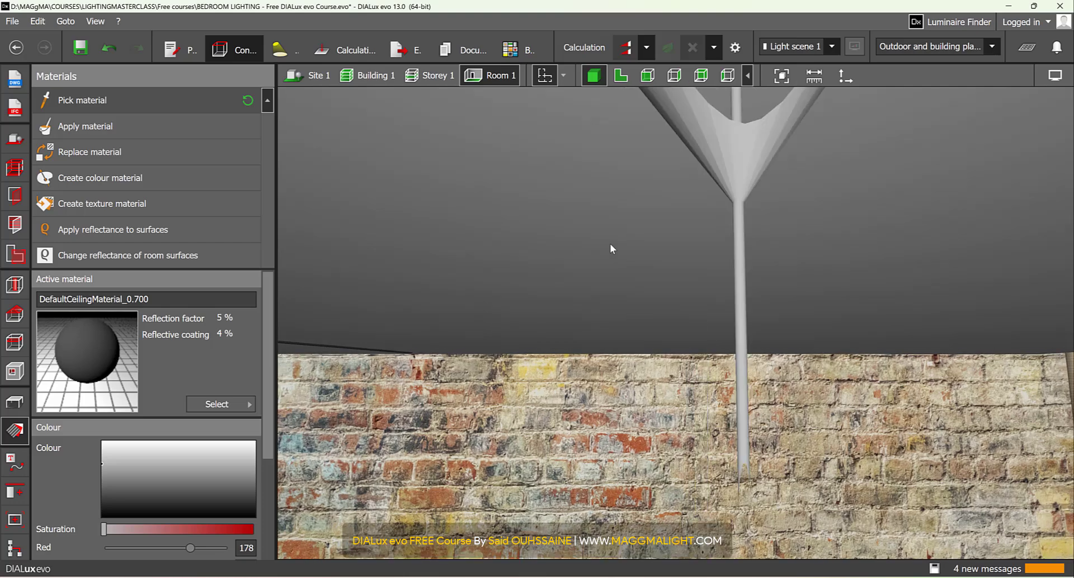
scroll(75, 372, down, 1)
click(734, 196)
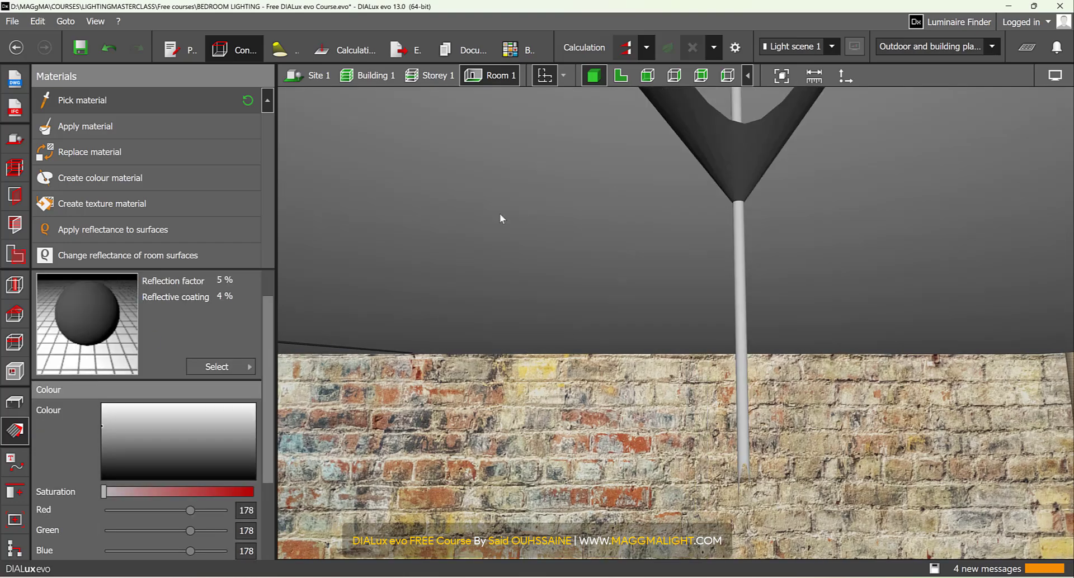
scroll(742, 230, down, 6)
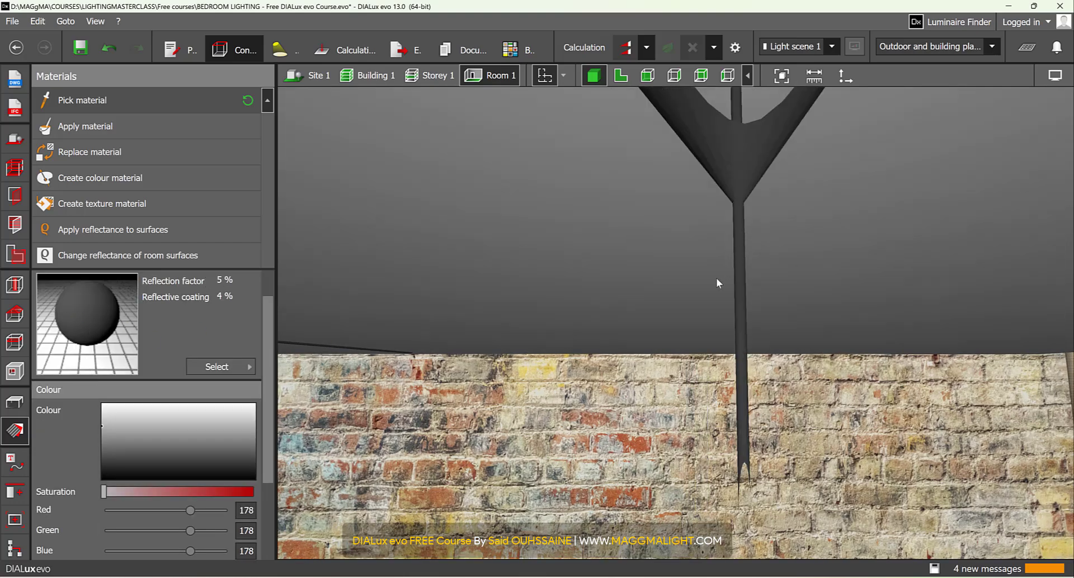
scroll(709, 321, up, 2)
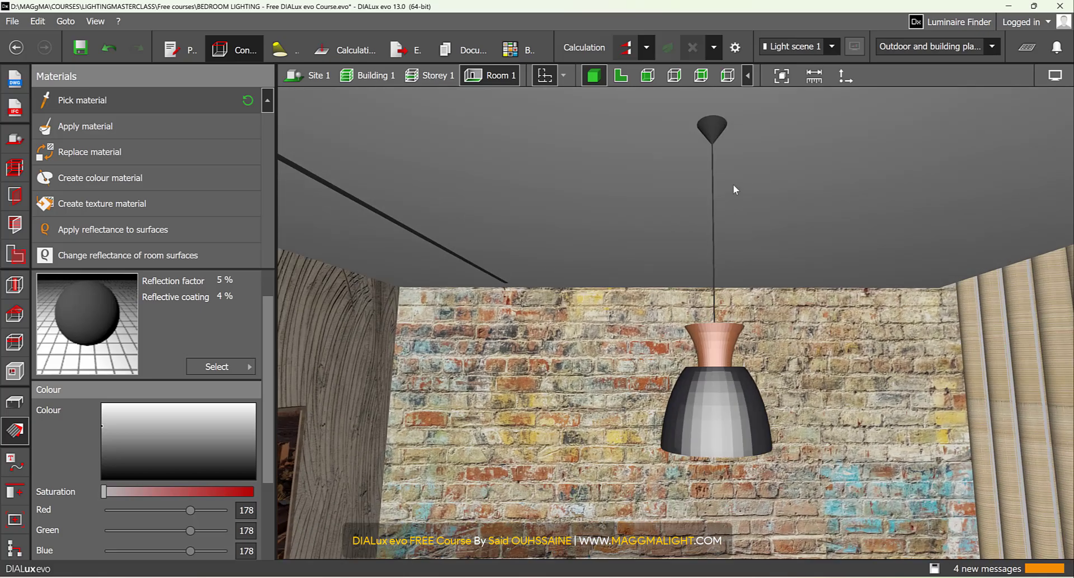
scroll(733, 185, up, 2)
right_drag(679, 181, 662, 259)
scroll(662, 265, down, 6)
middle_drag(697, 248, 701, 250)
scroll(702, 250, up, 3)
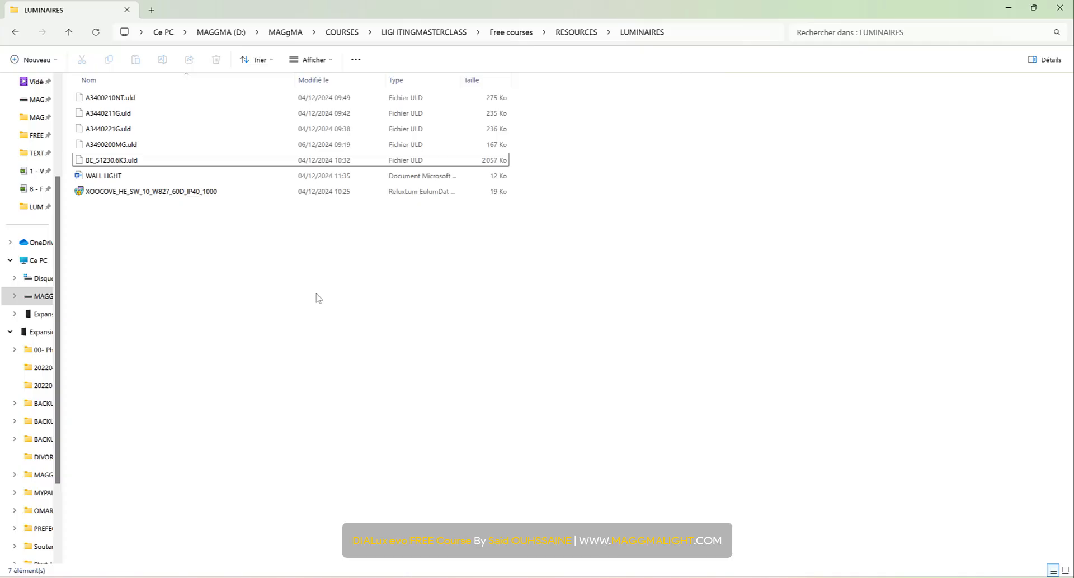
- Open the WALL LIGHT document from the LUMINAIRES folder and copy the luminaire web link it contains
double_click(110, 178)
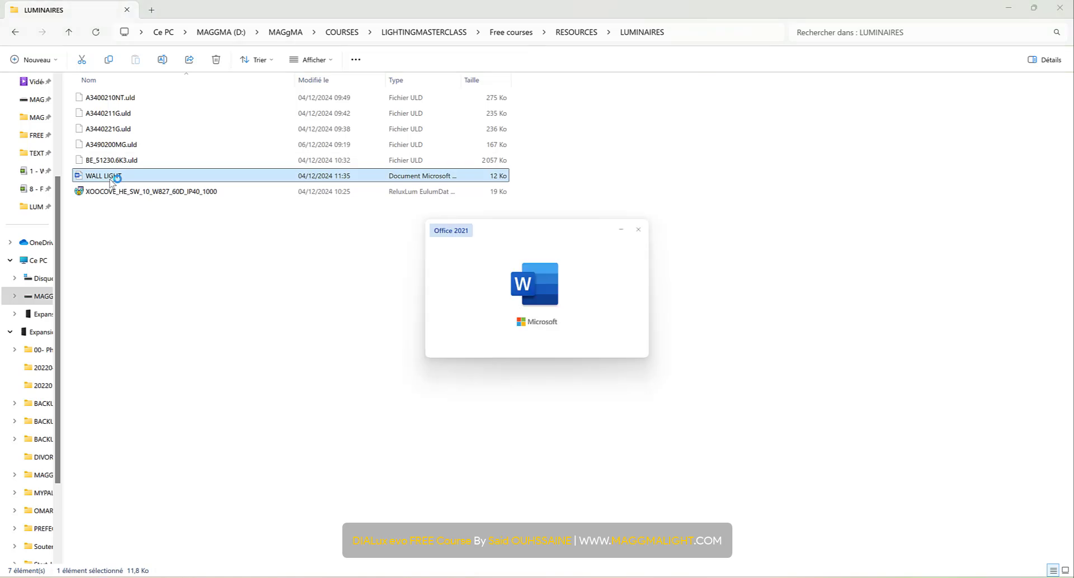
drag(654, 162, 350, 167)
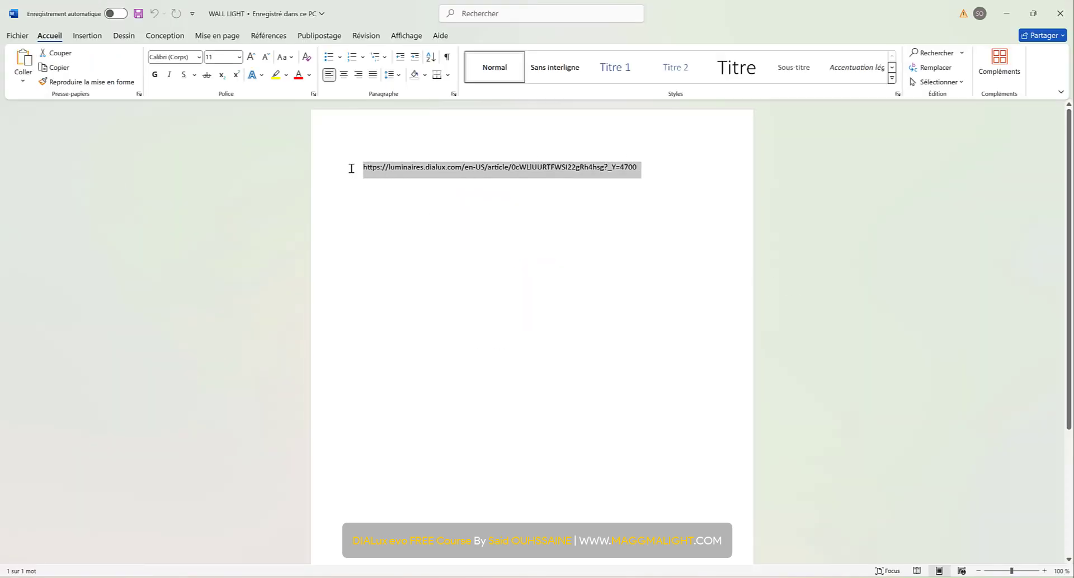
mouse_move(526, 576)
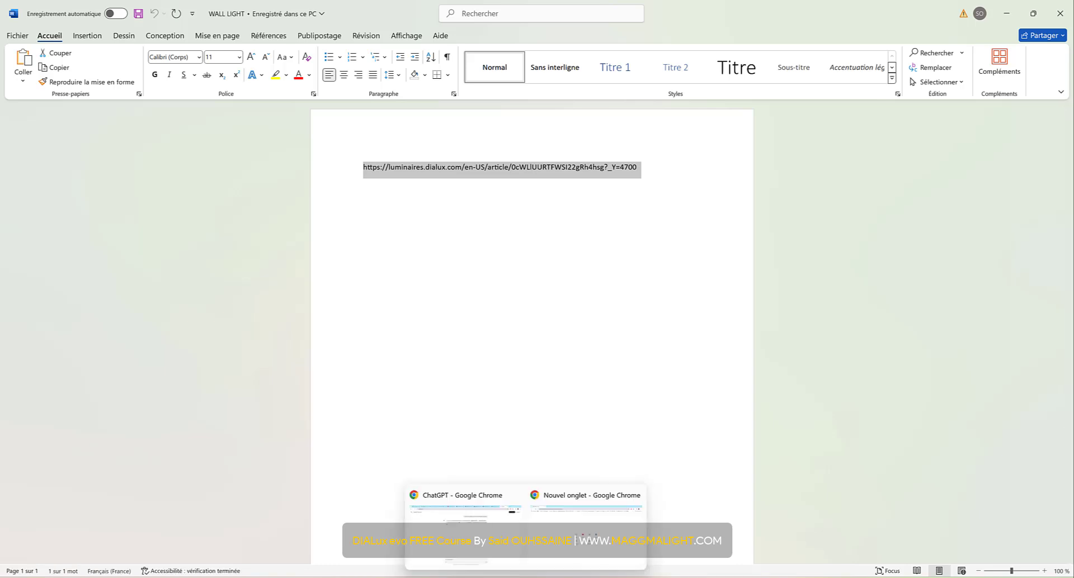
- Switch to Chrome, load the copied link and send the Artemide TOLOMEO MINI PARETE LED luminaire to DIALux
click(596, 529)
text(https://luminaires.dialux.com/en-US/article/0cWLIUURTFWSI22gRh4hsg?_Y=4700)
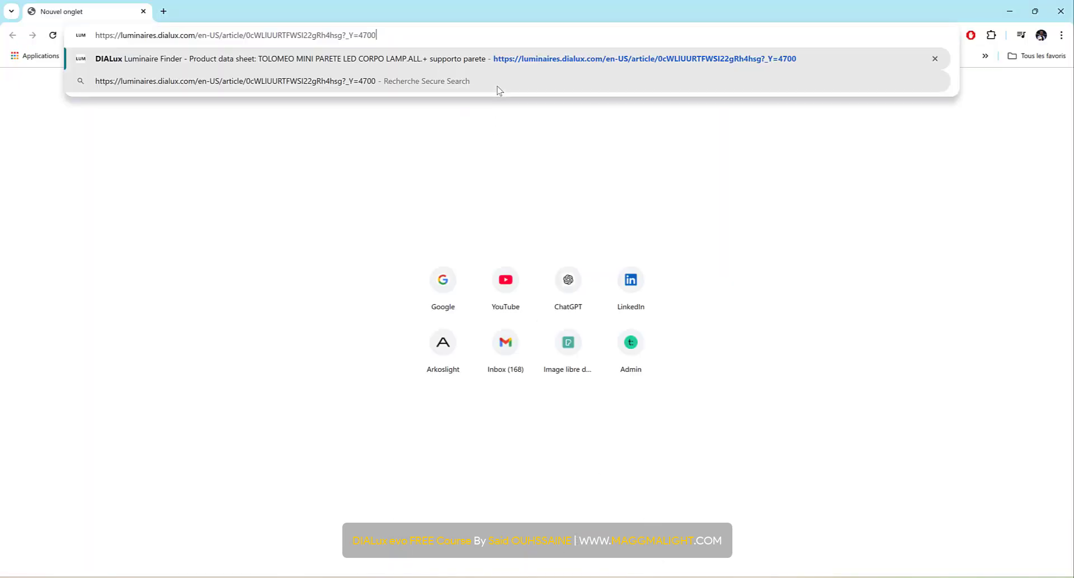
key(Return)
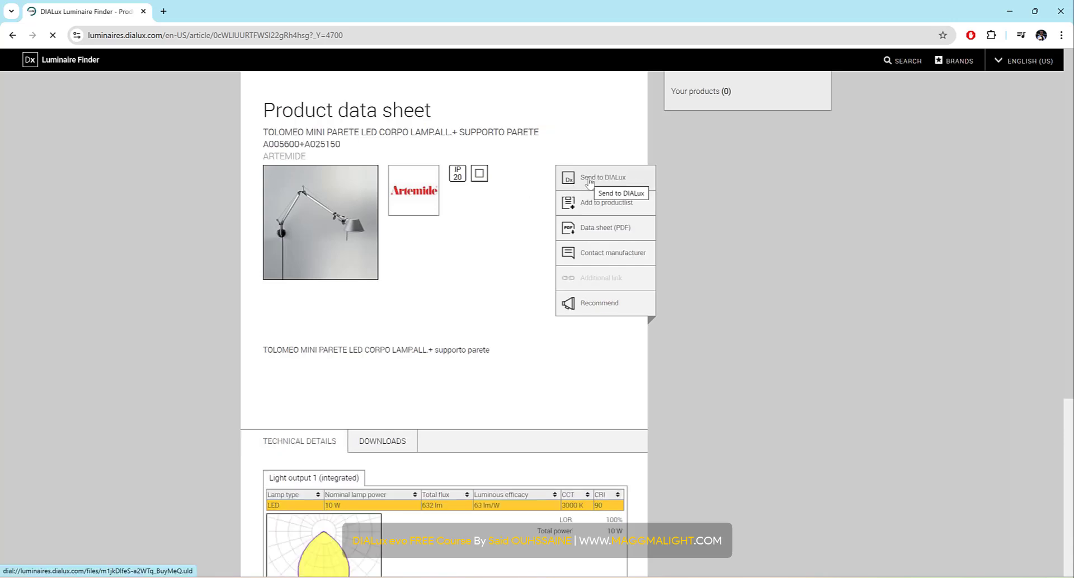
click(624, 179)
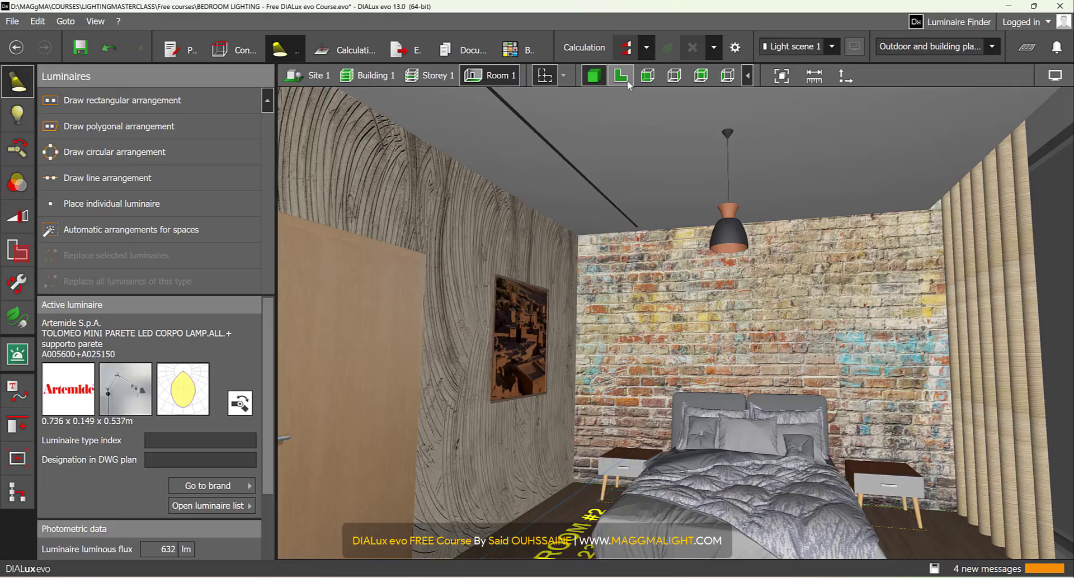
- In the floor plan, draw a line arrangement about 0.515 m long on the headboard wall, spanning the width of the window-side bedside table
click(621, 76)
scroll(582, 356, down, 20)
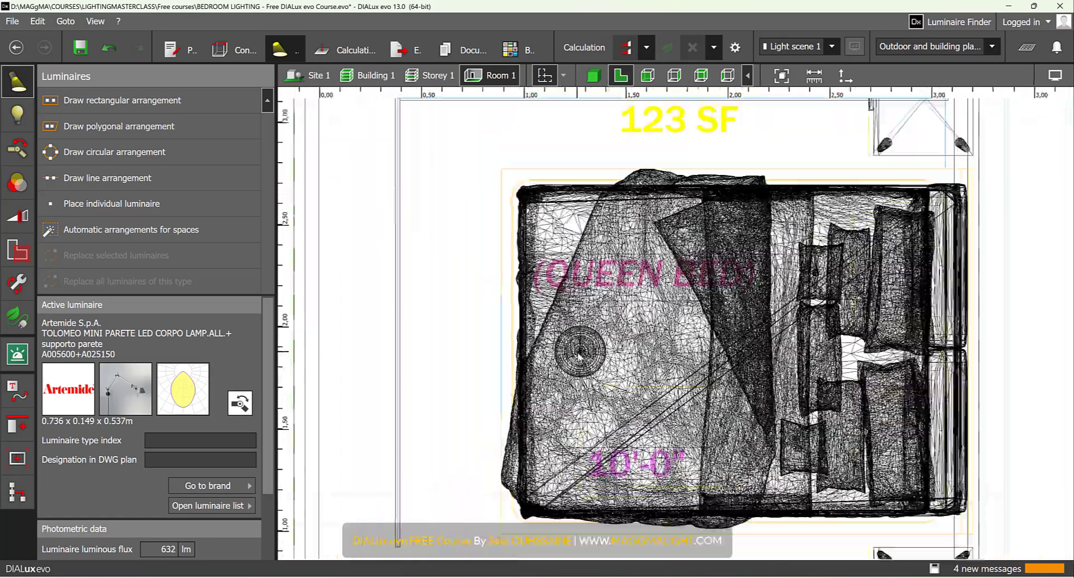
middle_drag(582, 355, 491, 240)
scroll(686, 360, up, 5)
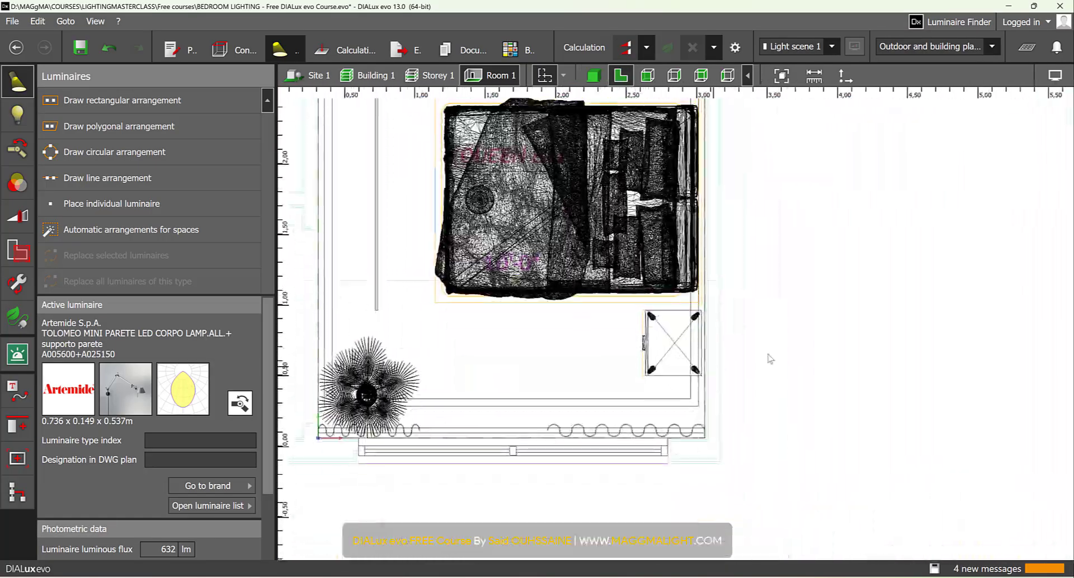
scroll(686, 360, down, 5)
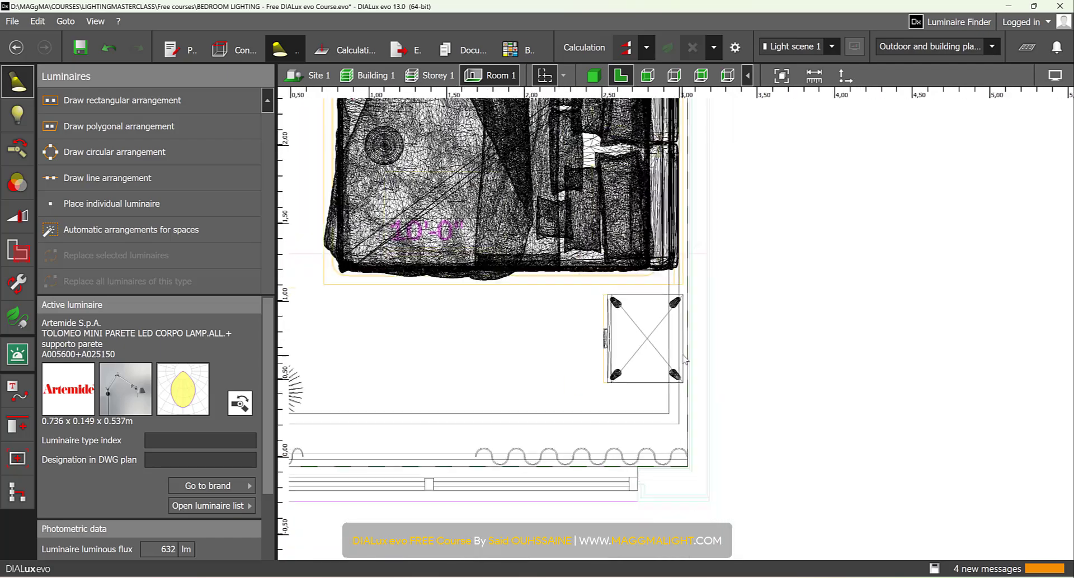
scroll(688, 369, up, 3)
scroll(687, 369, up, 2)
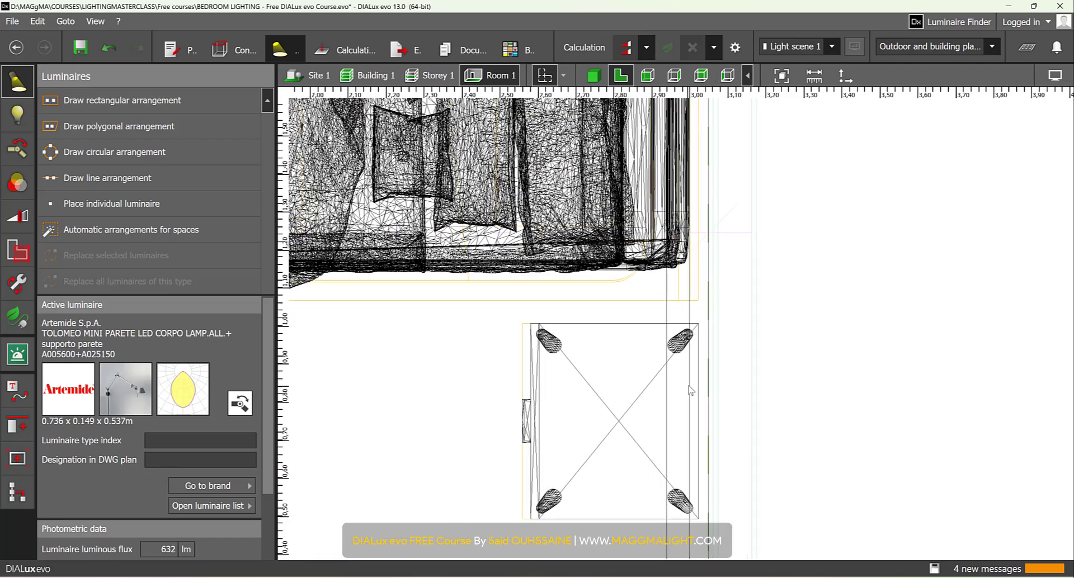
click(132, 180)
scroll(703, 528, up, 3)
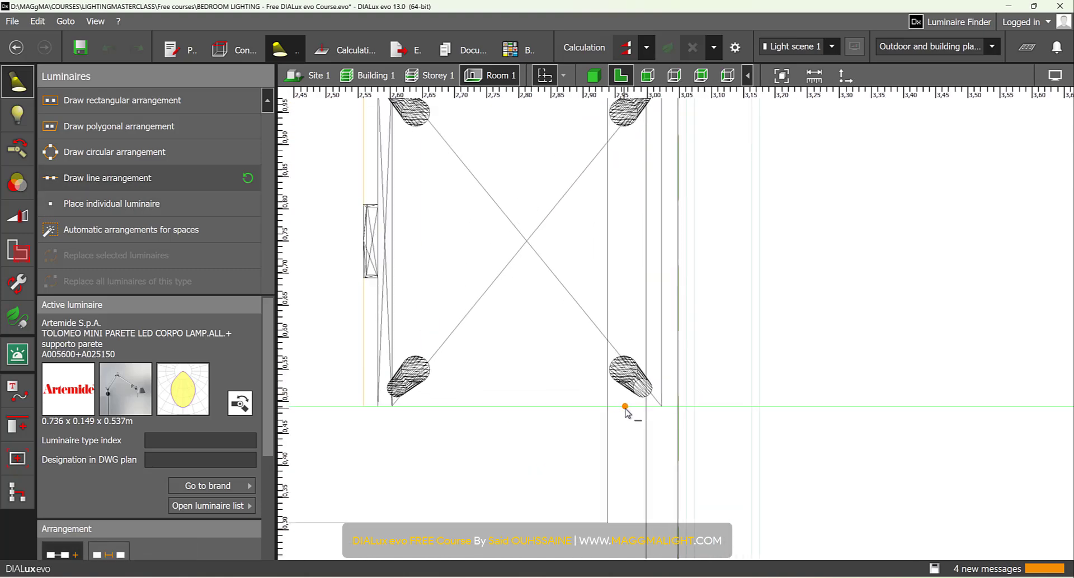
click(681, 407)
scroll(679, 297, down, 2)
middle_drag(679, 296, 680, 424)
scroll(680, 257, up, 2)
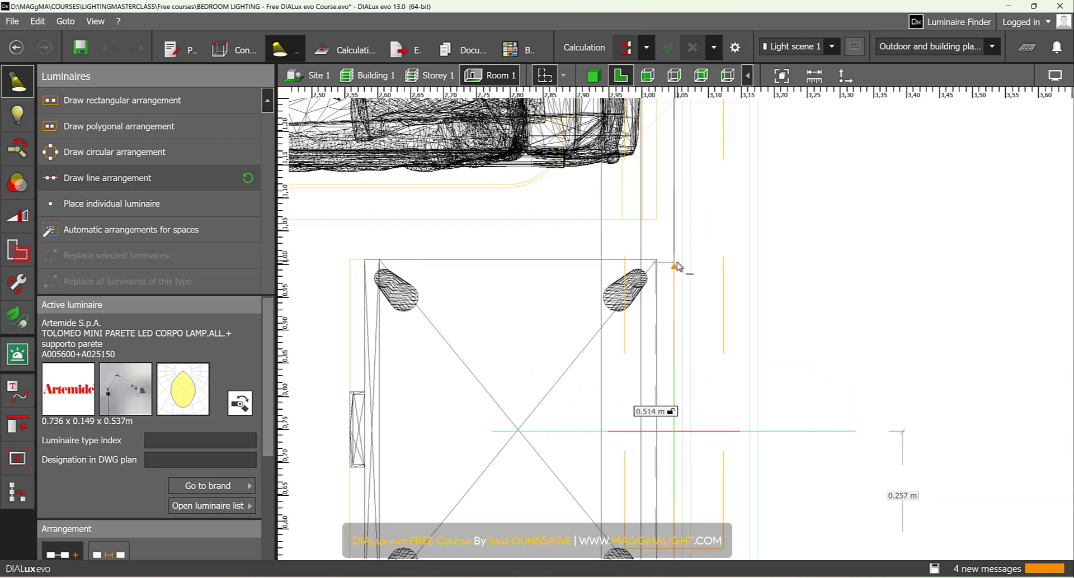
scroll(676, 267, up, 2)
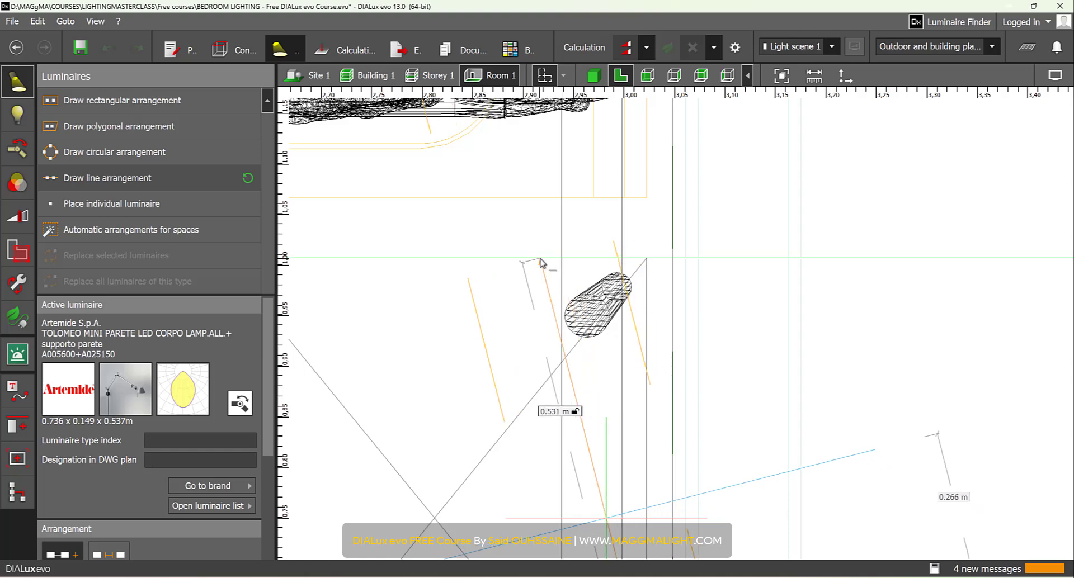
click(672, 261)
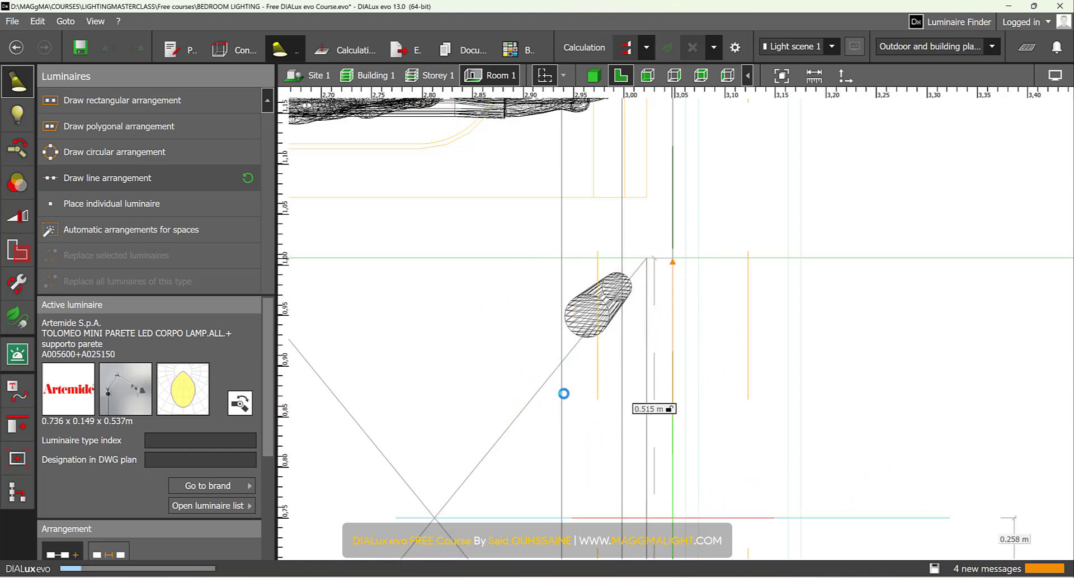
- Rotate the wall luminaire to an element rotation of 180° so its arm points from the wall into the room
scroll(564, 397, down, 5)
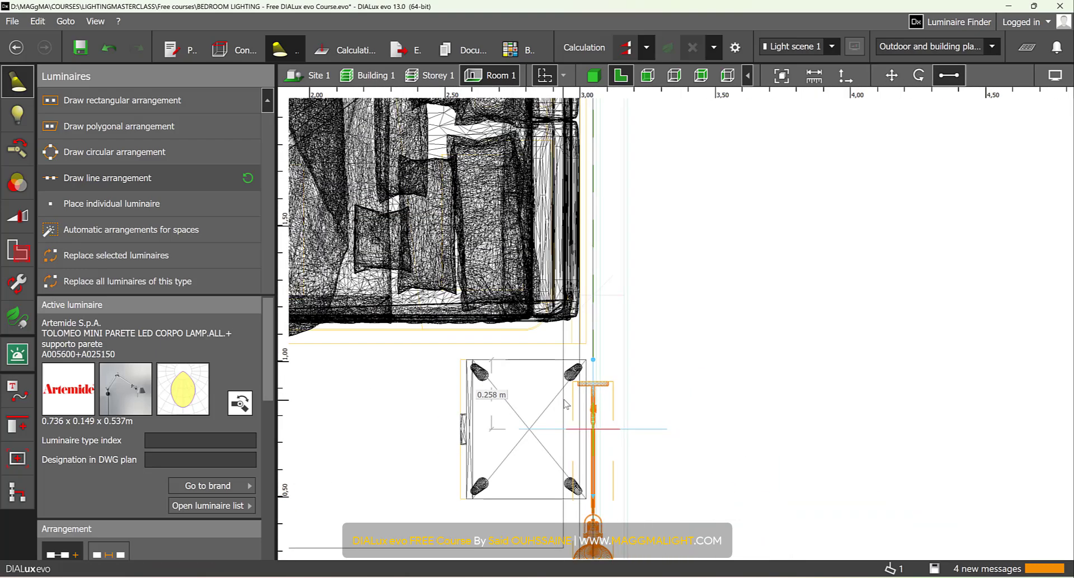
middle_drag(564, 400, 590, 277)
click(150, 465)
scroll(149, 464, down, 6)
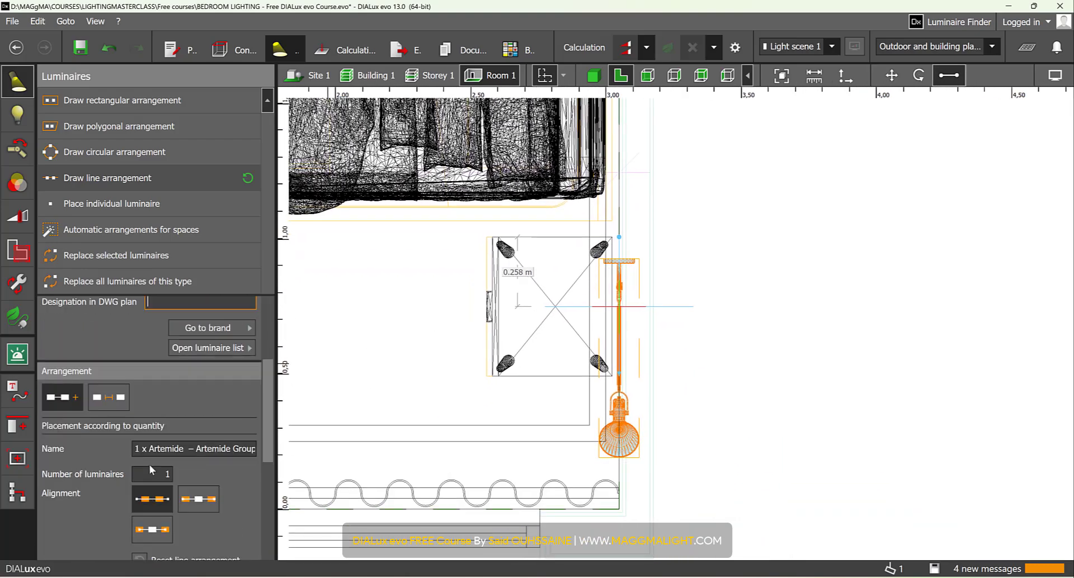
scroll(150, 465, down, 3)
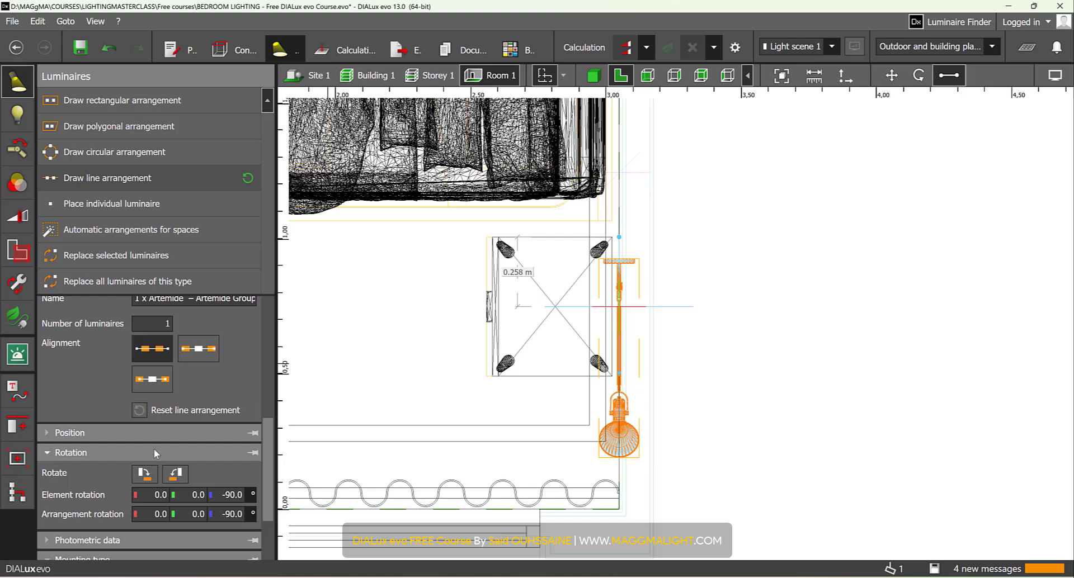
click(175, 475)
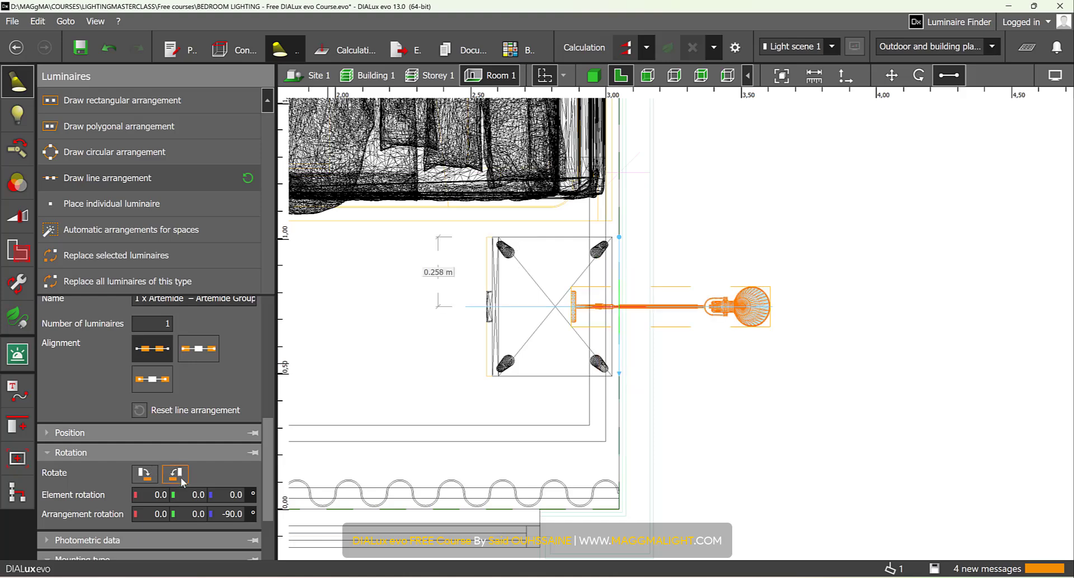
click(183, 482)
click(185, 482)
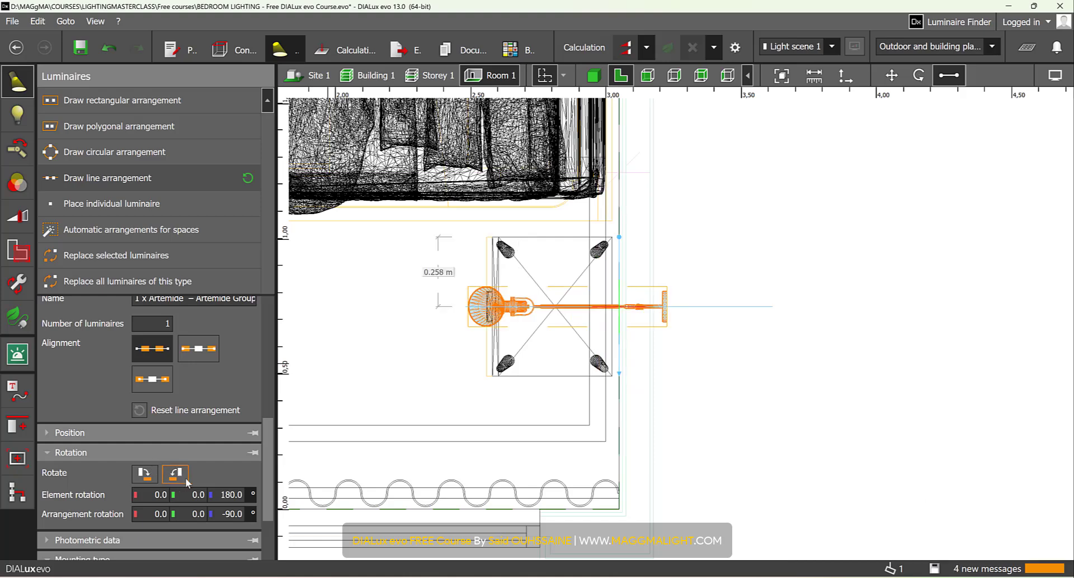
- Move the wall luminaire horizontally in the floor plan until its mounting plate sits against the headboard wall
click(891, 75)
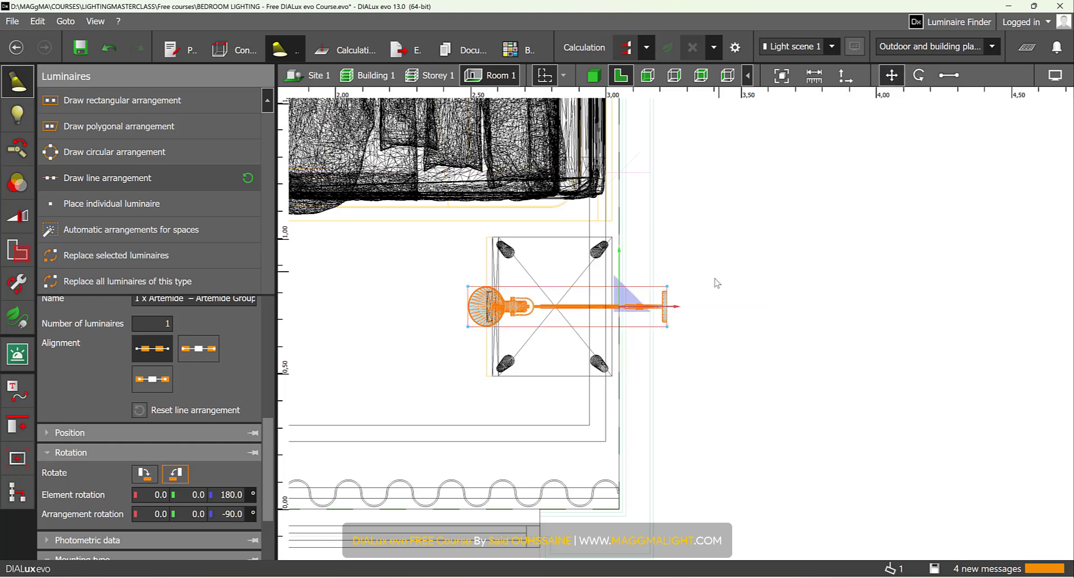
scroll(661, 312, up, 3)
drag(645, 307, 570, 317)
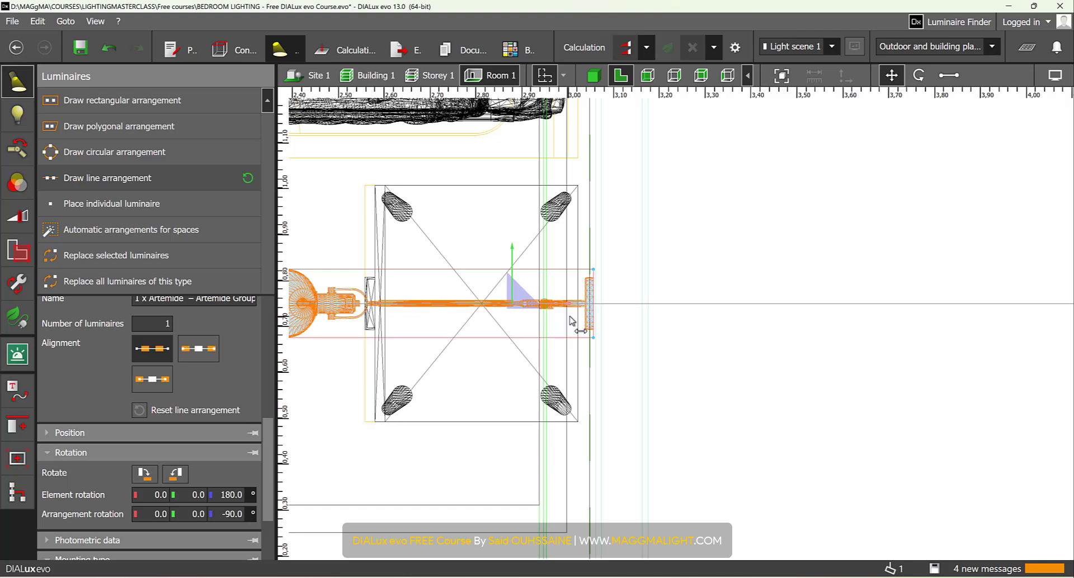
scroll(594, 278, up, 2)
scroll(502, 333, up, 1)
scroll(502, 332, down, 3)
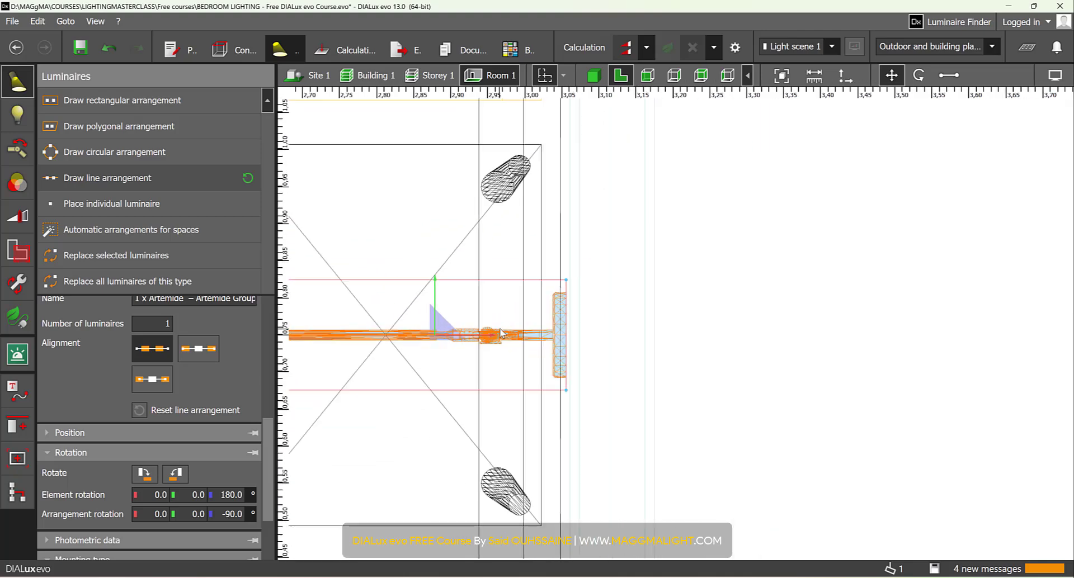
drag(478, 336, 472, 336)
- Lower the wall luminaire beside the bed in the 3D view and set its mounting height to 0.9 m
click(594, 75)
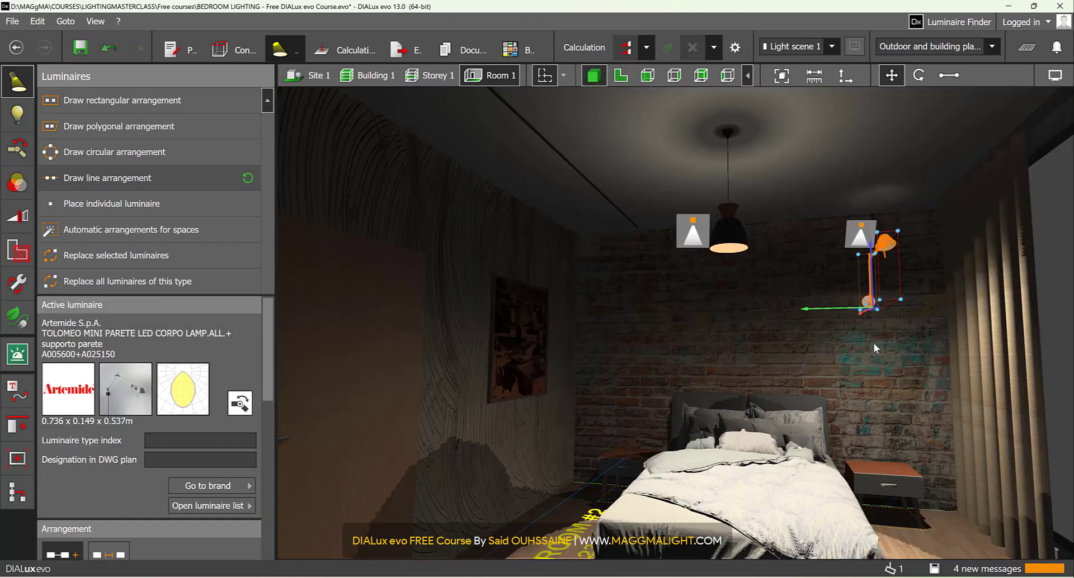
click(840, 345)
scroll(840, 345, up, 3)
right_drag(840, 346, 739, 183)
click(739, 181)
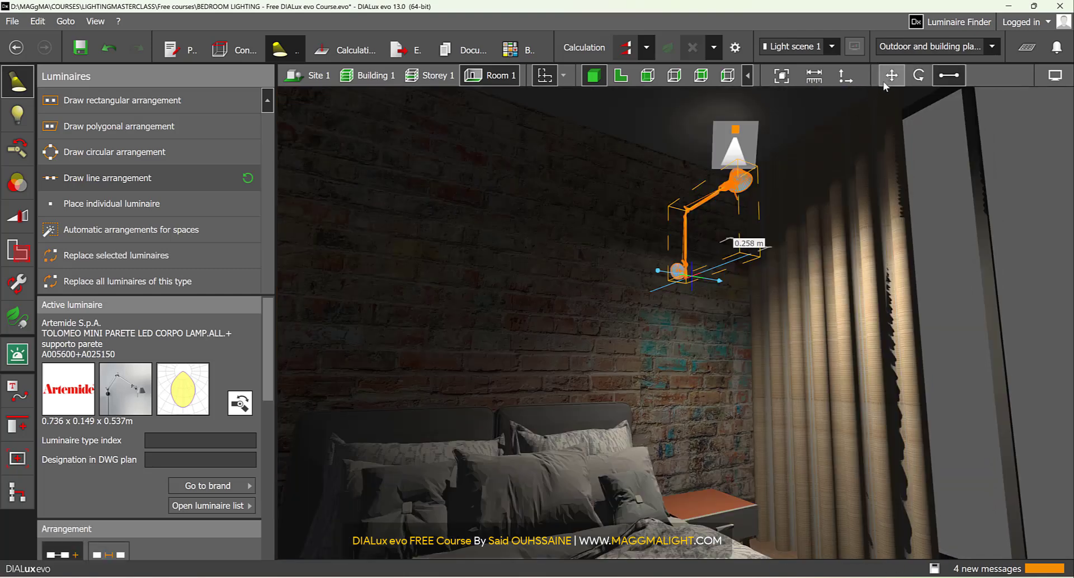
click(890, 76)
drag(693, 232, 713, 351)
scroll(179, 451, down, 5)
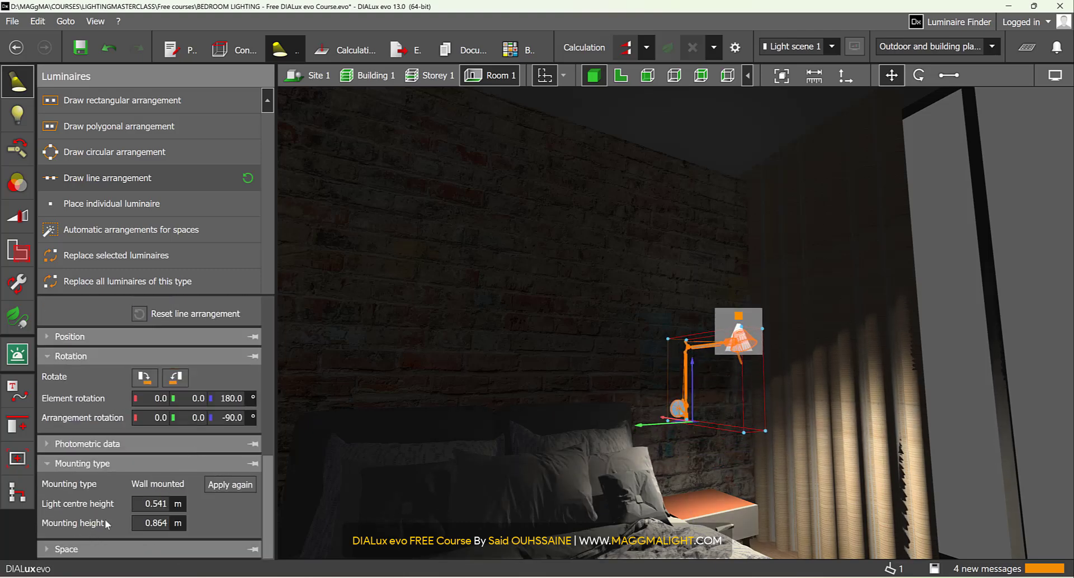
click(148, 524)
text(0.9)
key(Return)
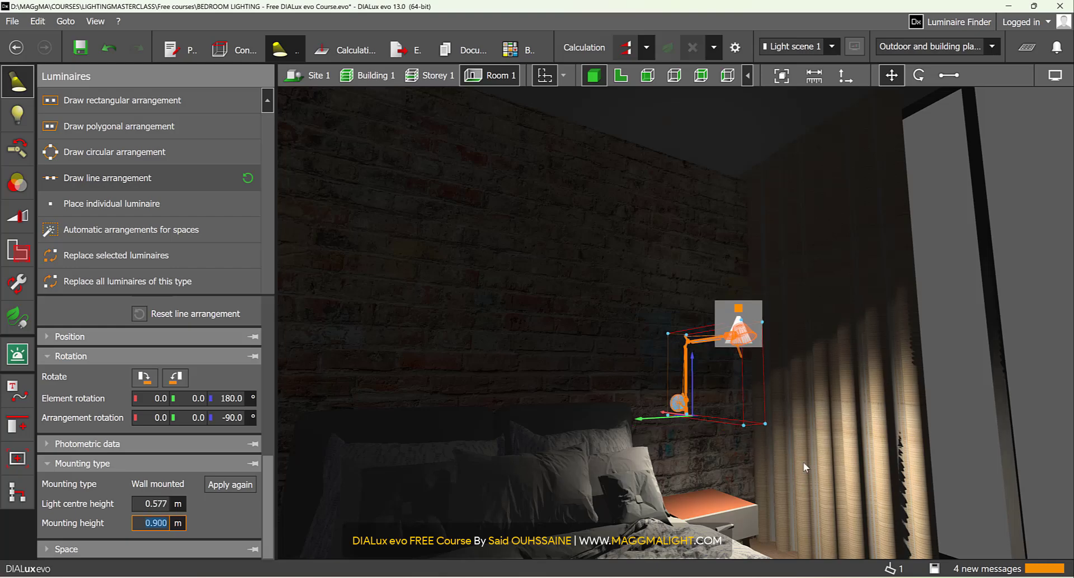
- Edit the wall luminaire's joints and rotate the elbow joint to about -58.6° so the upper arm folds downwards
click(710, 437)
right_drag(713, 437, 710, 453)
scroll(727, 332, up, 5)
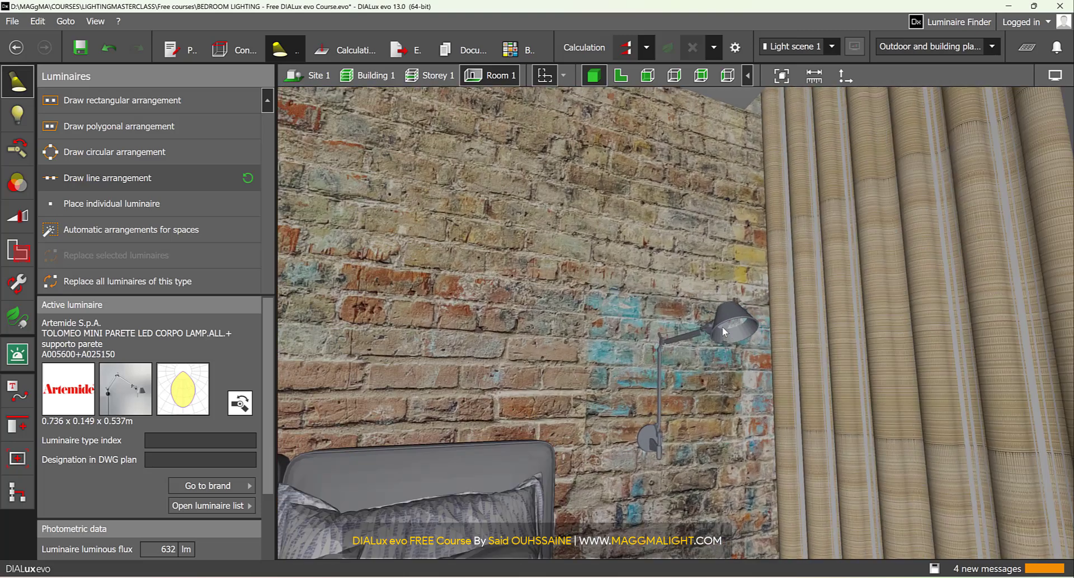
click(722, 326)
click(16, 150)
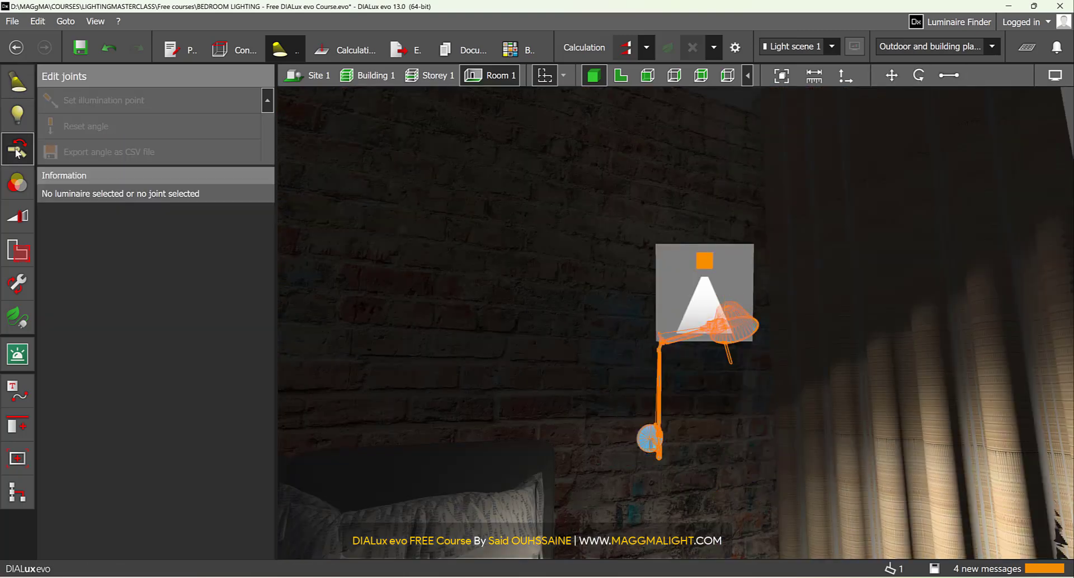
right_drag(669, 321, 665, 349)
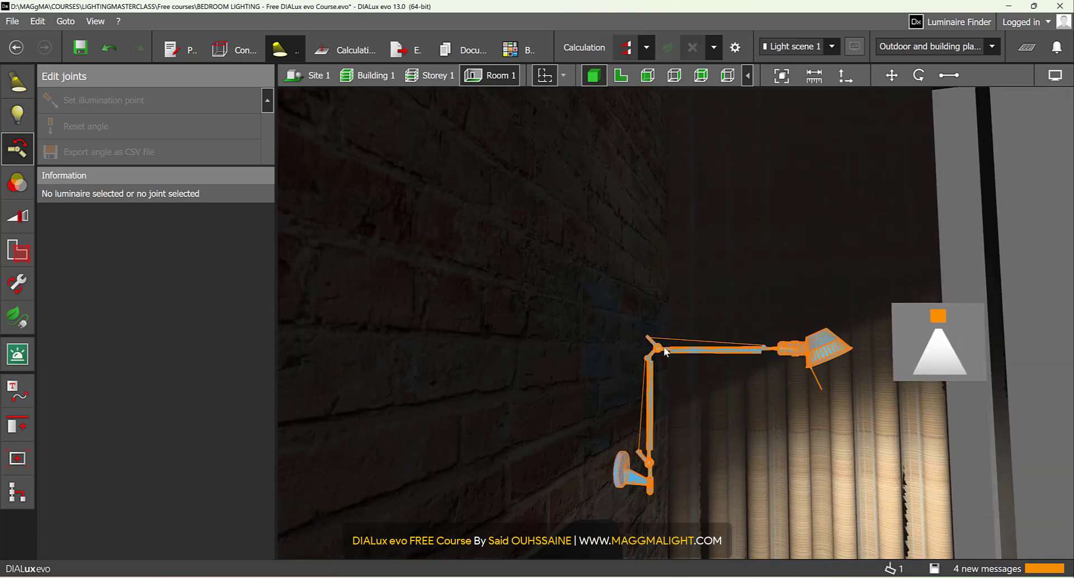
click(660, 351)
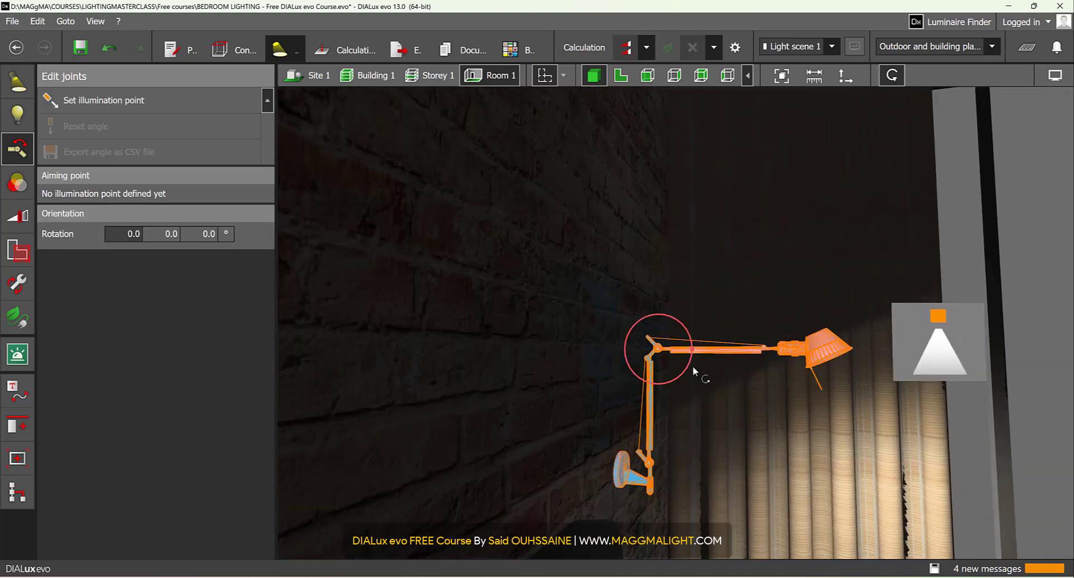
drag(693, 371, 652, 403)
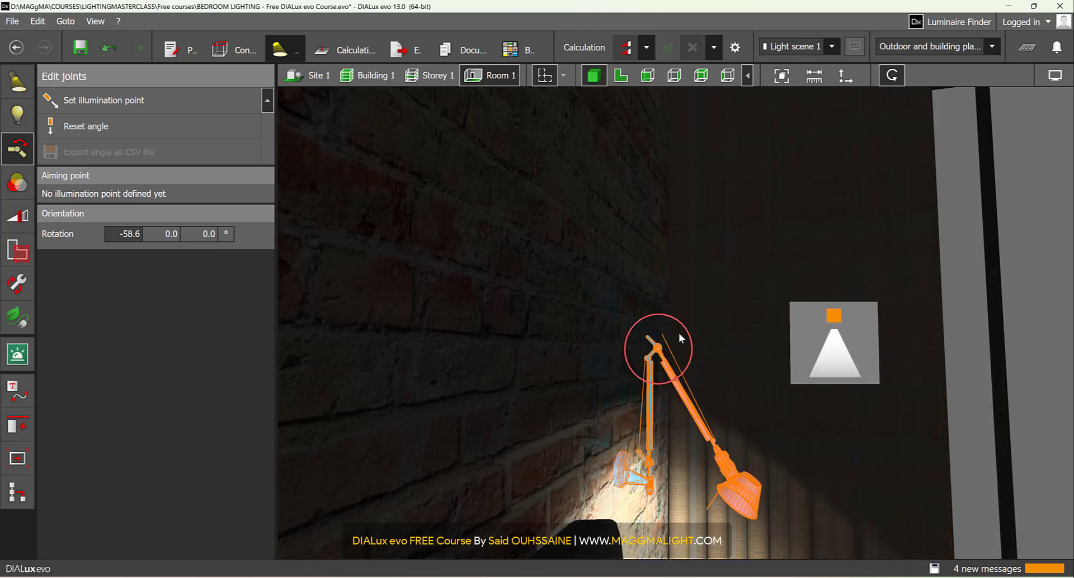
- Rotate the joint at the wall bracket to -30° so the lower arm leans away from the wall
right_drag(721, 415, 651, 409)
scroll(690, 350, up, 2)
click(567, 366)
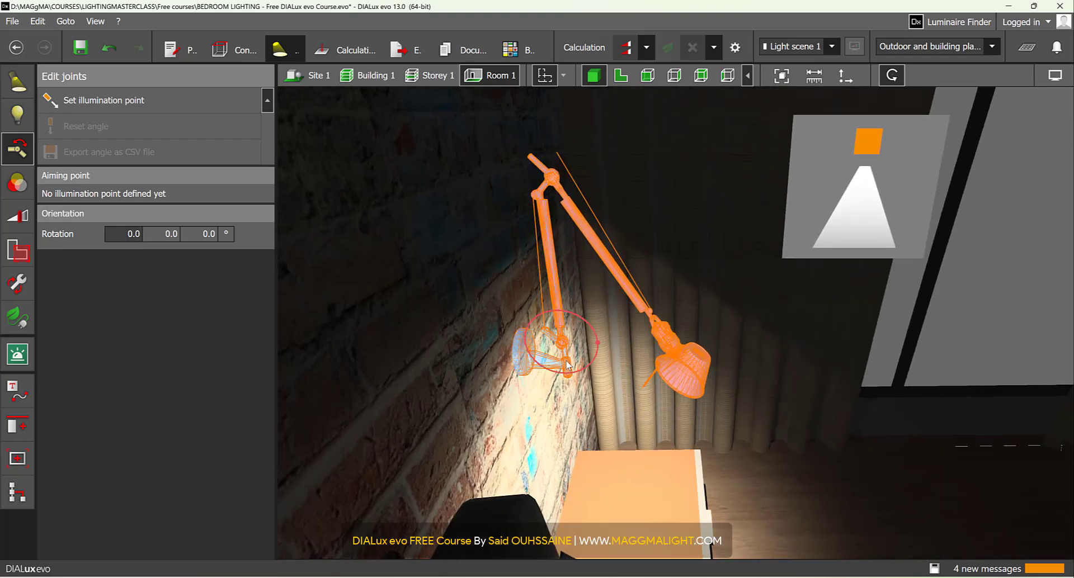
drag(593, 338, 601, 348)
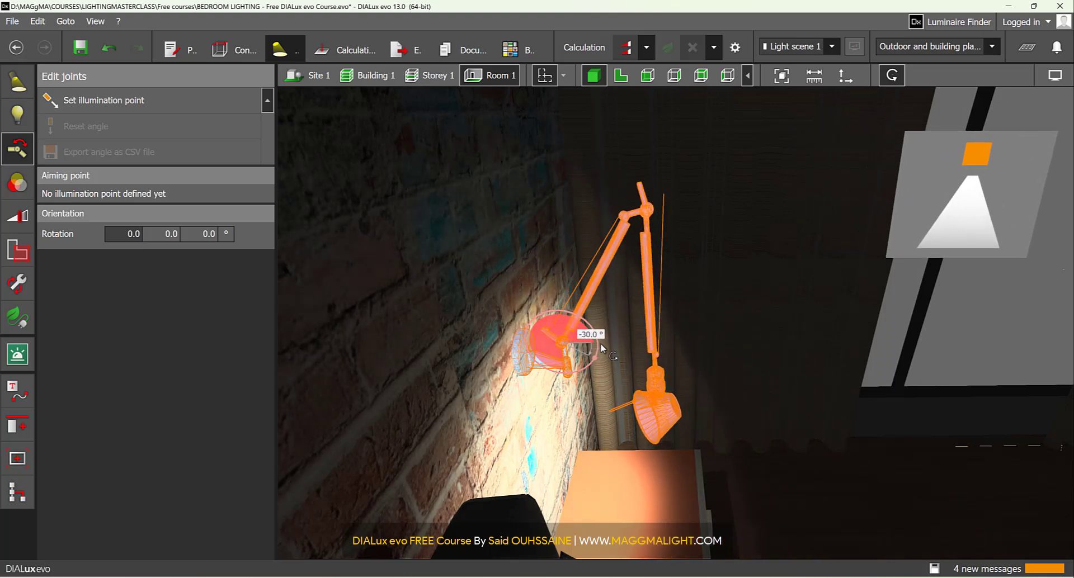
- Rotate the lamp head joint to about 41.8° and display the whole bedroom with the luminaire deselected
click(661, 400)
right_drag(760, 439, 791, 415)
drag(665, 401, 614, 441)
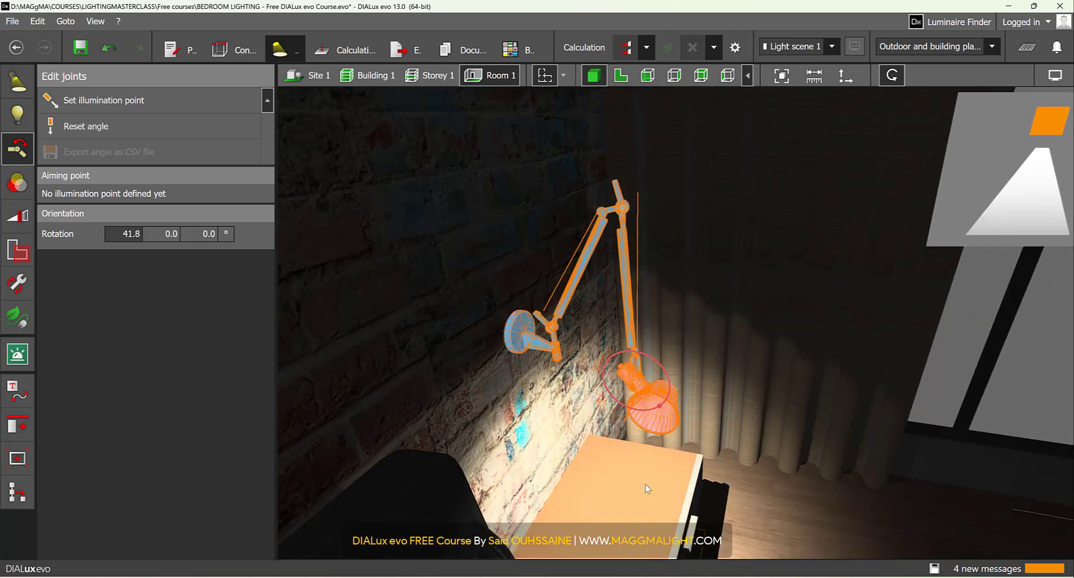
right_drag(758, 454, 565, 429)
scroll(721, 435, down, 3)
click(722, 435)
scroll(722, 436, down, 8)
scroll(564, 430, up, 4)
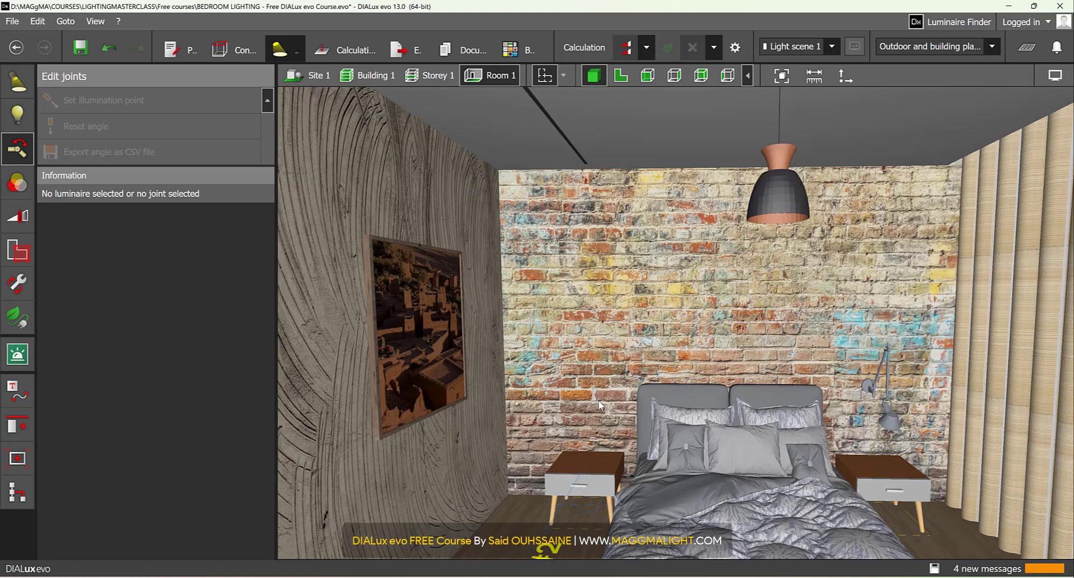
- Switch to the LUMINAIRES folder in File Explorer and load the luminaire file A3490200MG.uld into DIALux
click(550, 577)
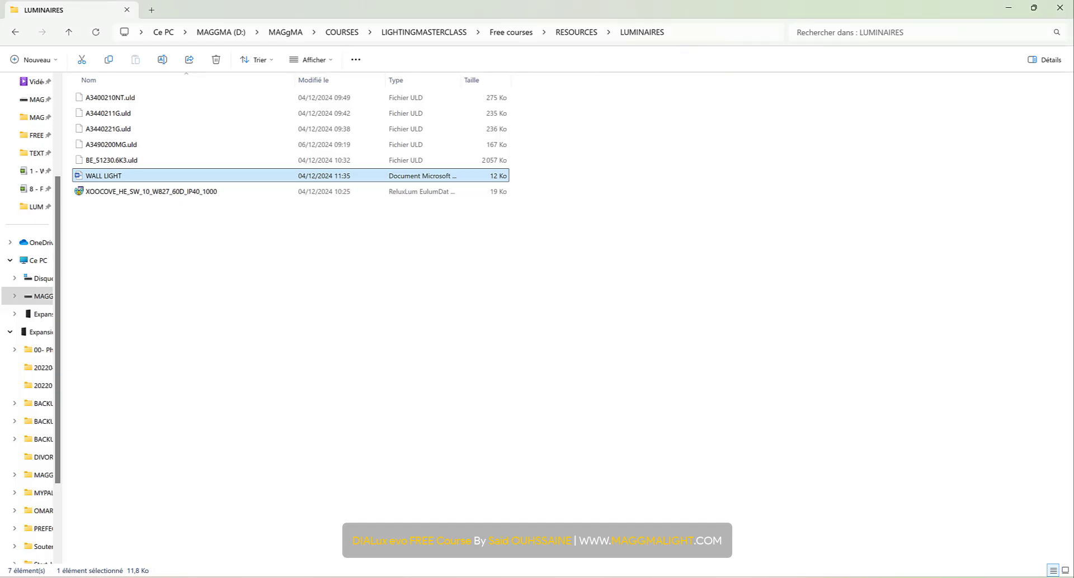
click(129, 145)
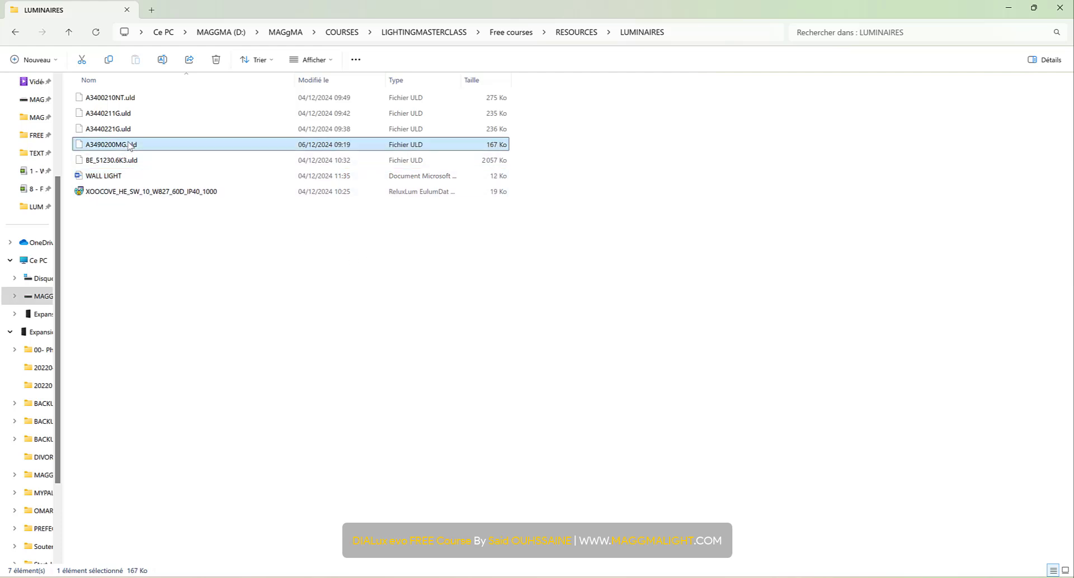
right_click(129, 145)
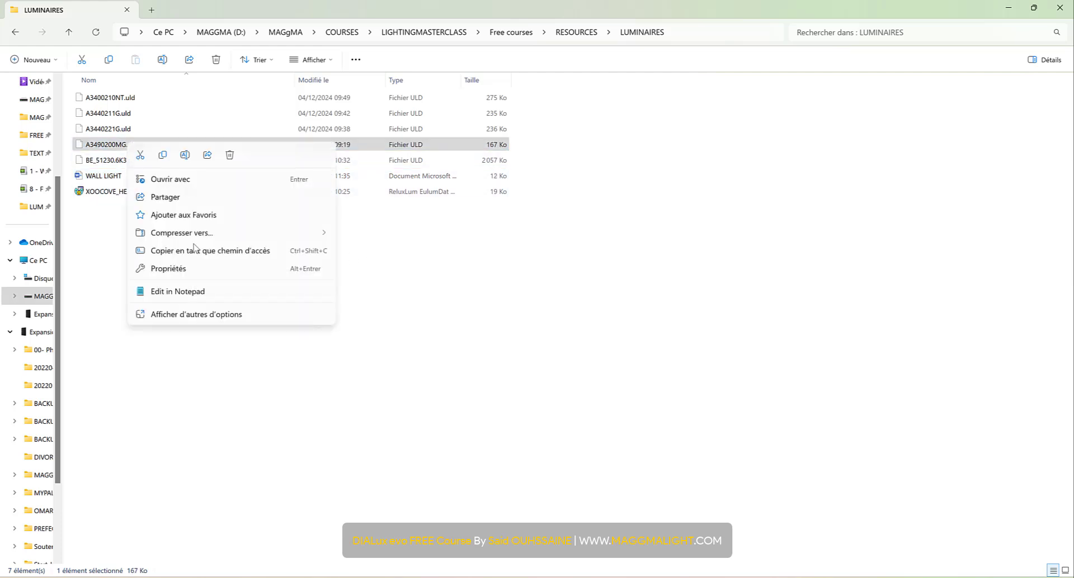
click(201, 315)
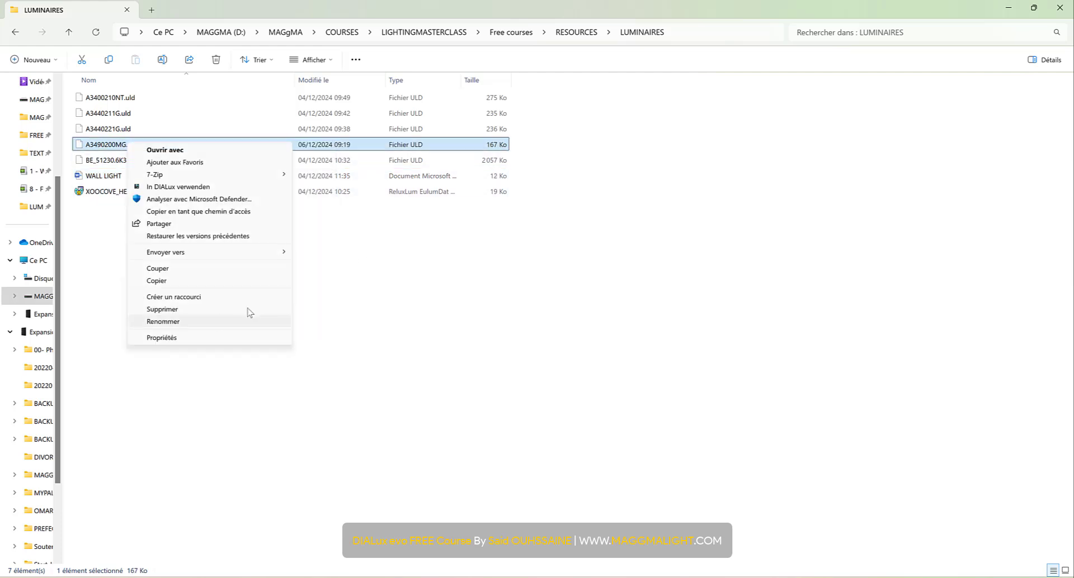
click(206, 188)
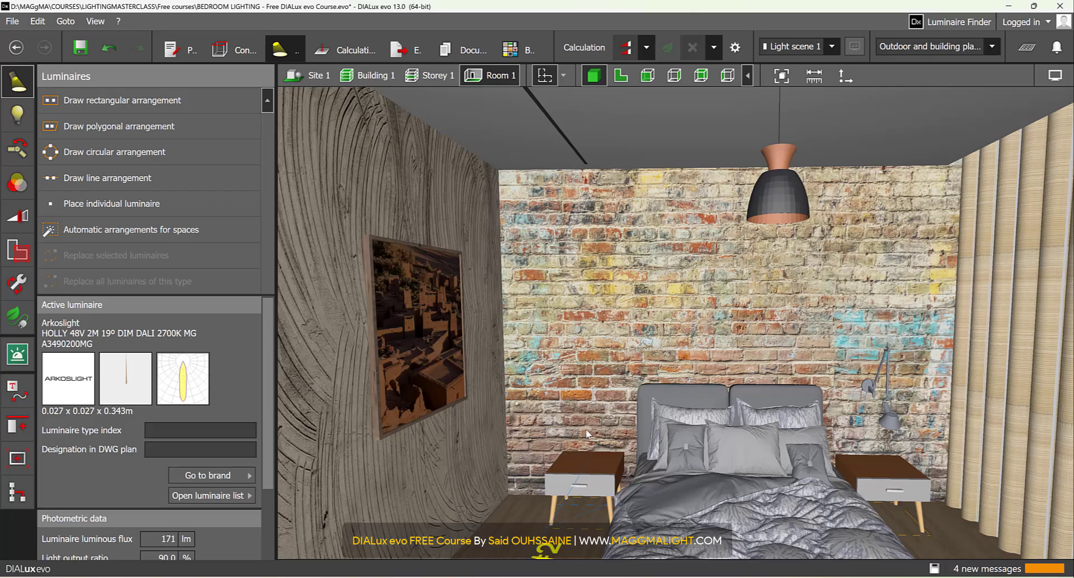
- Place one Arkoslight HOLLY luminaire over the free nightstand in plan, centred on the construction line crossing at about X 2.793 m, Y 3.008 m
click(621, 75)
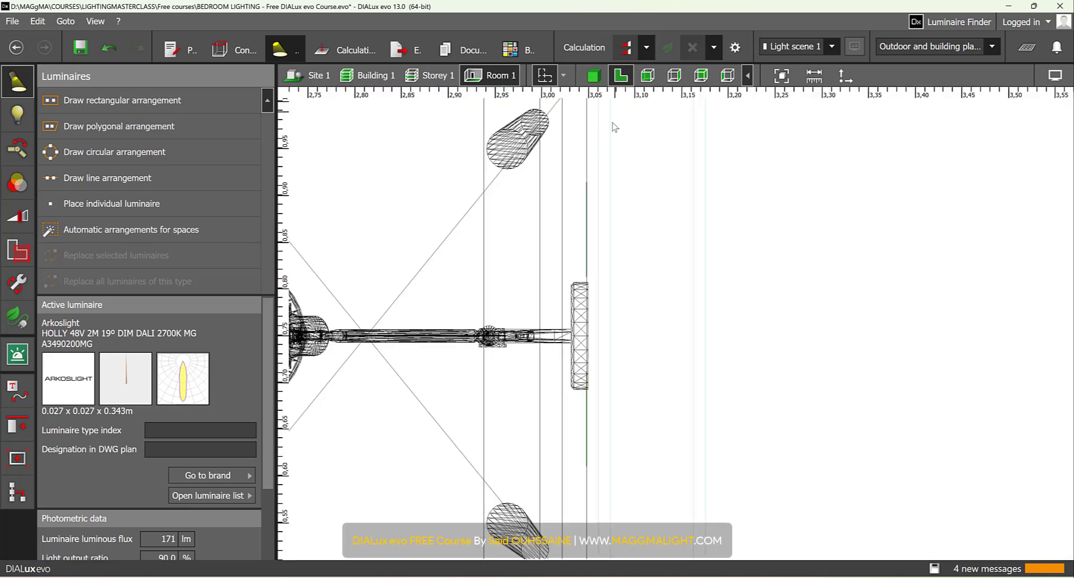
scroll(588, 355, down, 8)
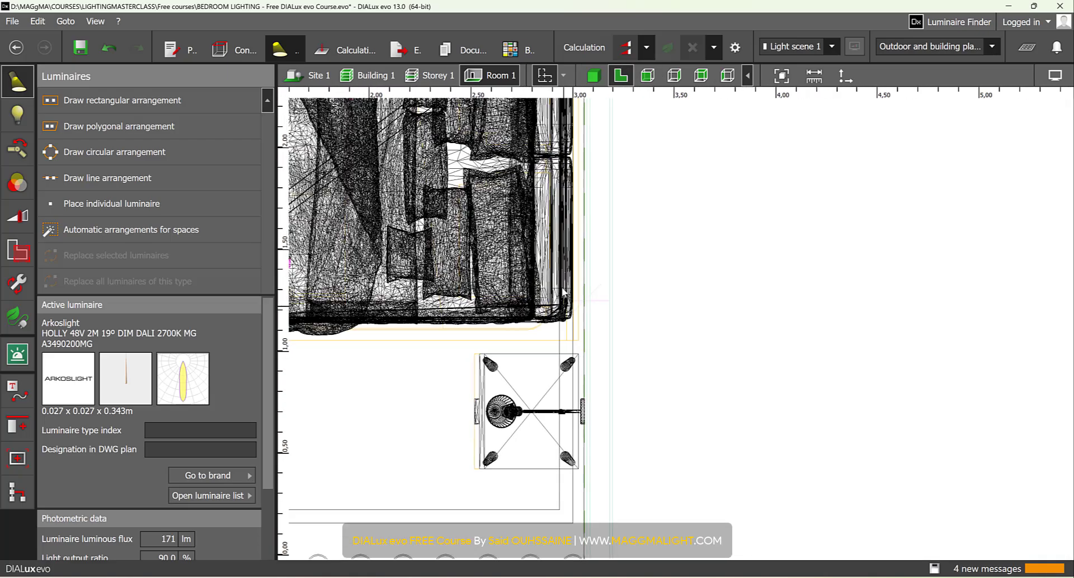
scroll(563, 291, up, 8)
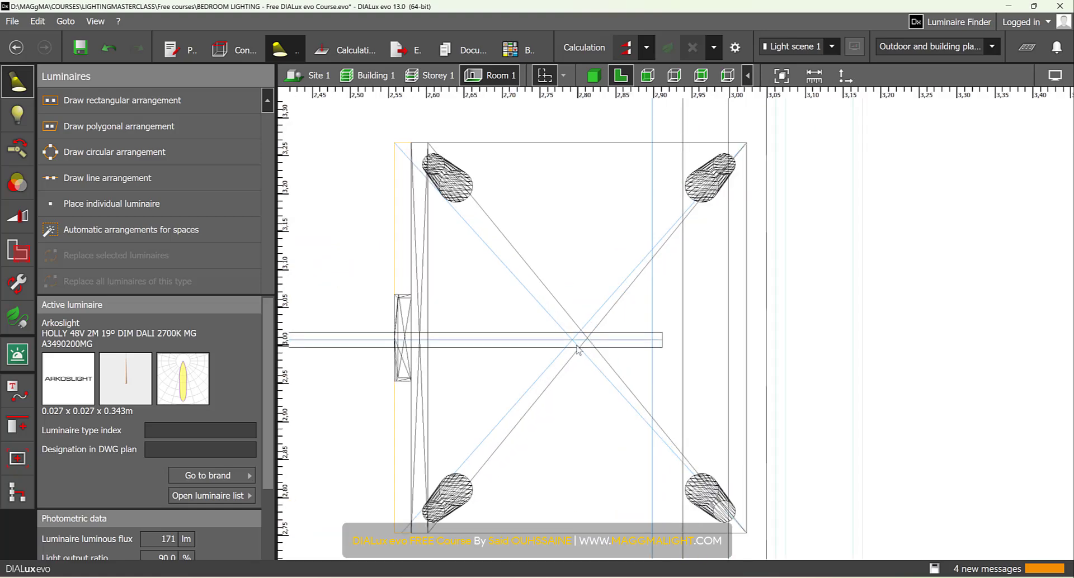
scroll(577, 350, up, 6)
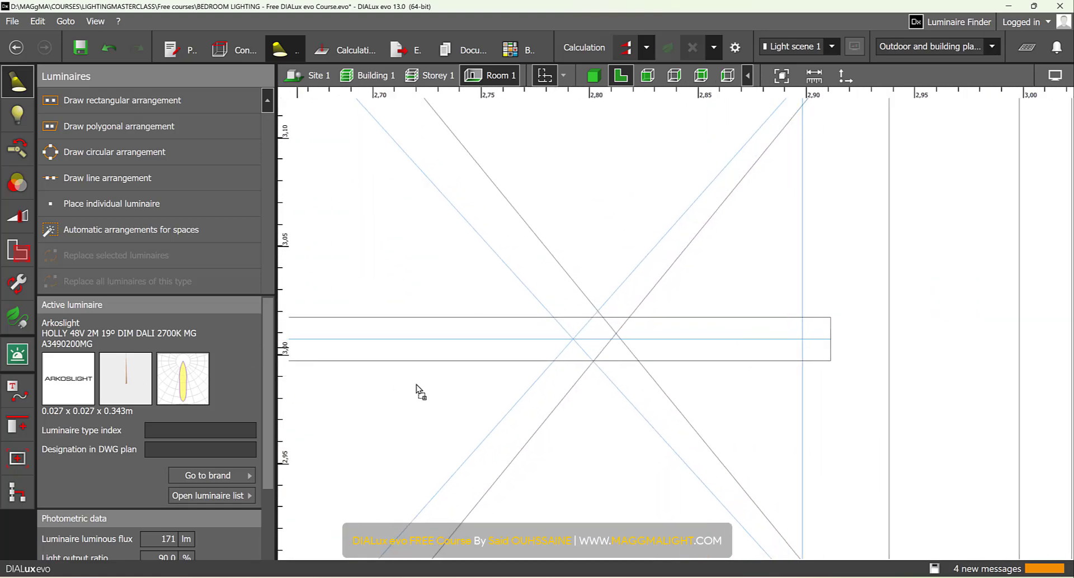
click(558, 342)
scroll(565, 344, up, 3)
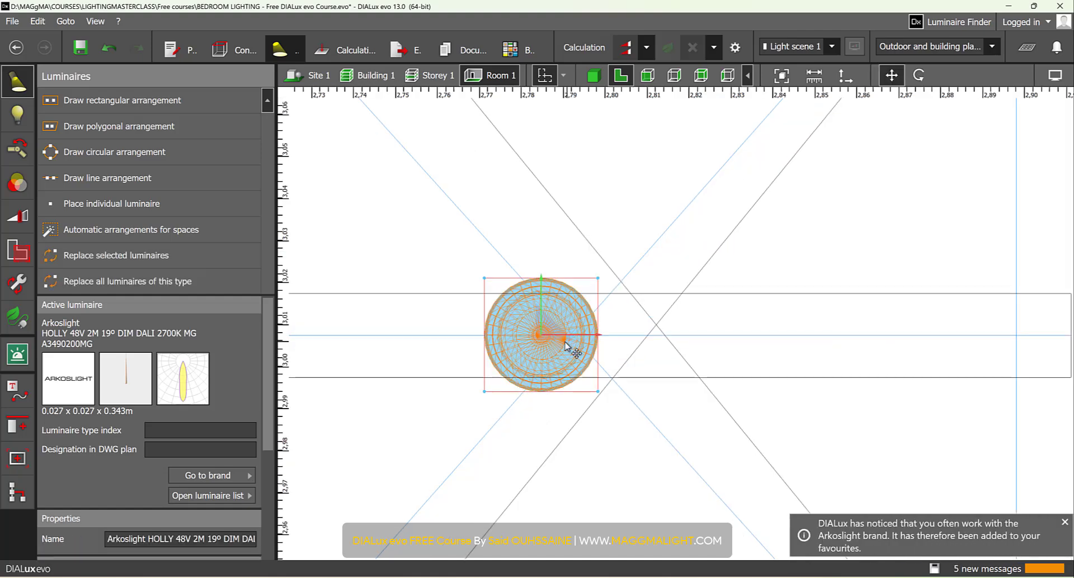
drag(543, 336, 575, 333)
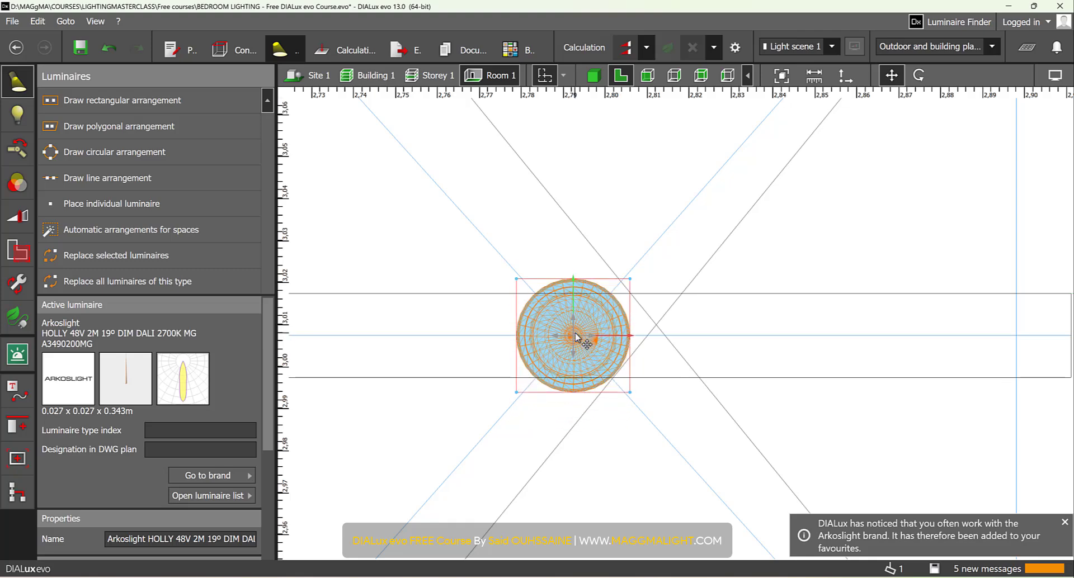
- Lower the HOLLY luminaire in the 3D view so it hangs close above the nightstand
click(593, 74)
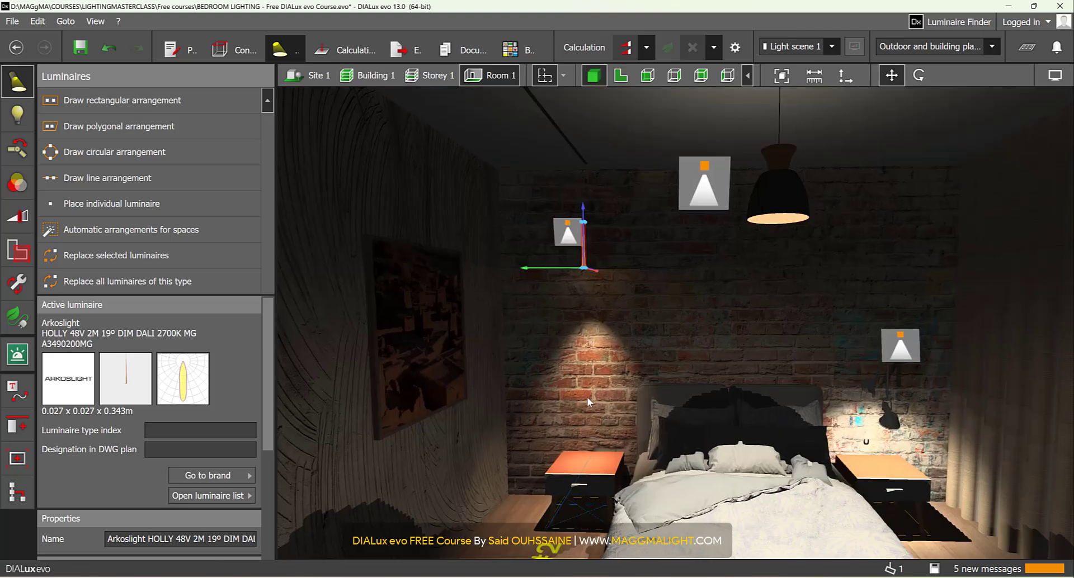
scroll(585, 398, up, 3)
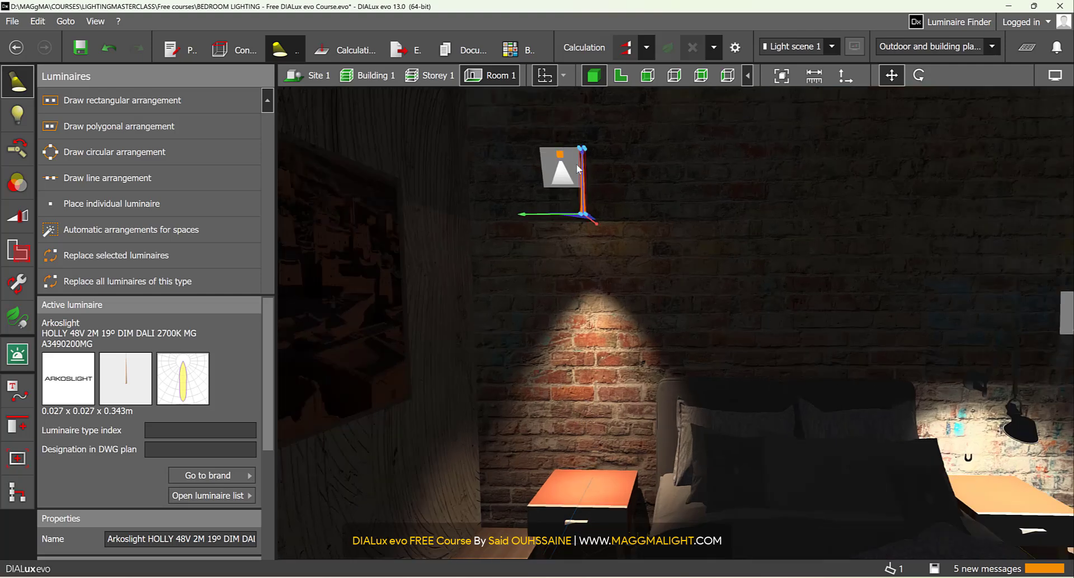
drag(584, 188, 594, 332)
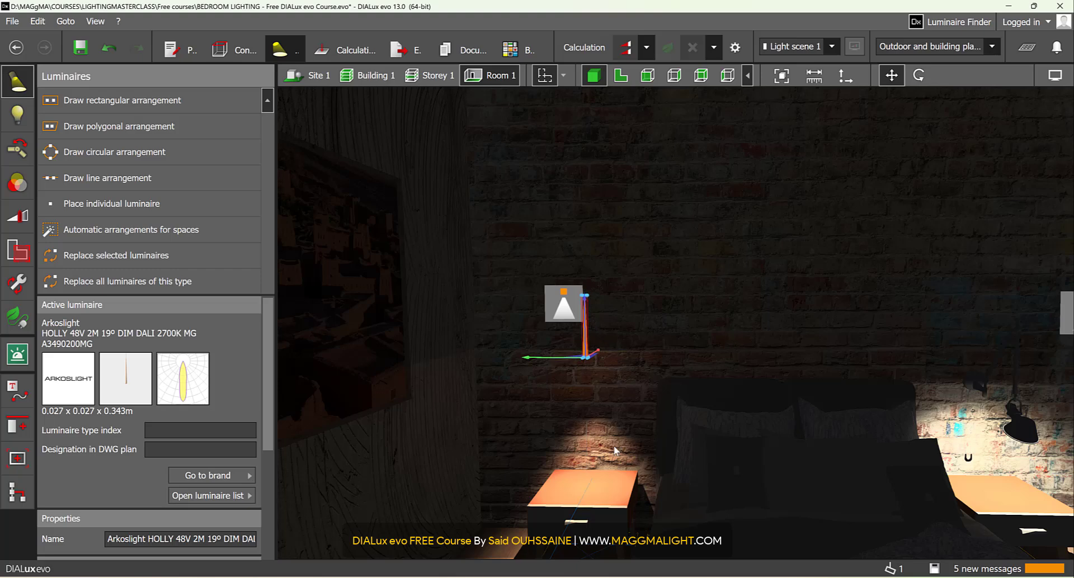
click(1055, 75)
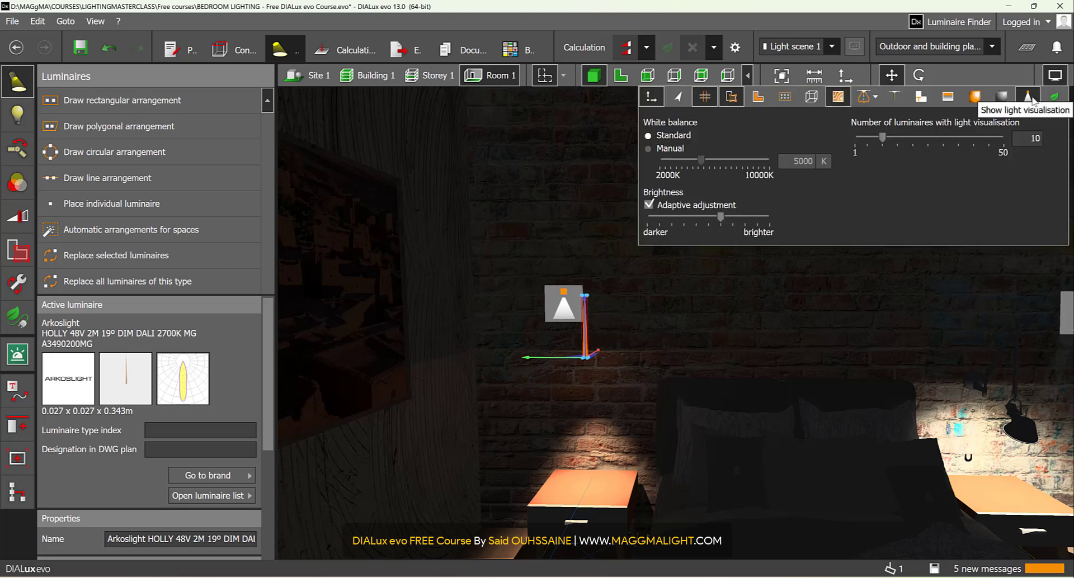
click(1055, 77)
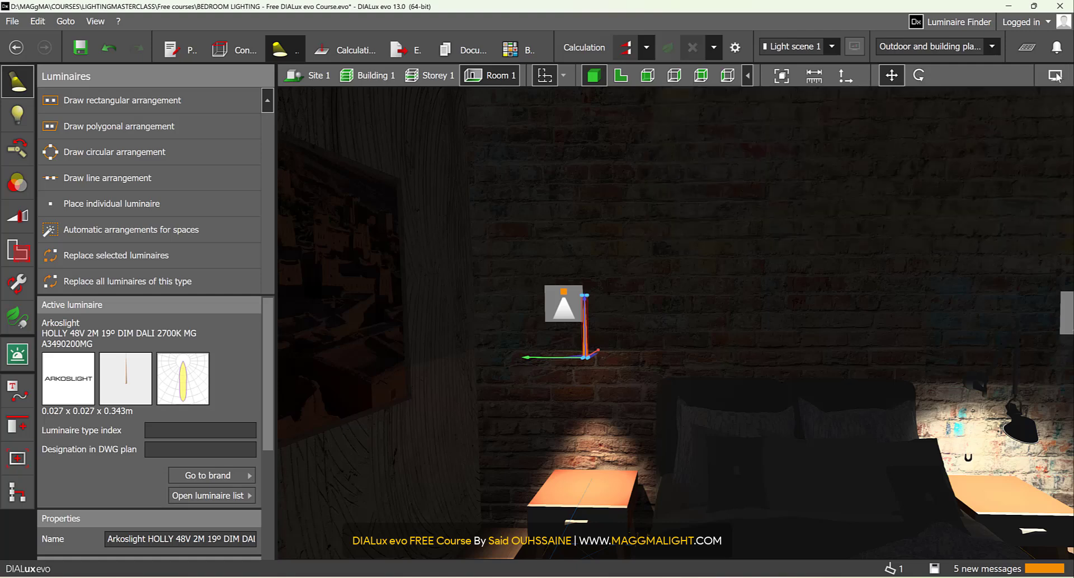
middle_drag(717, 330, 767, 307)
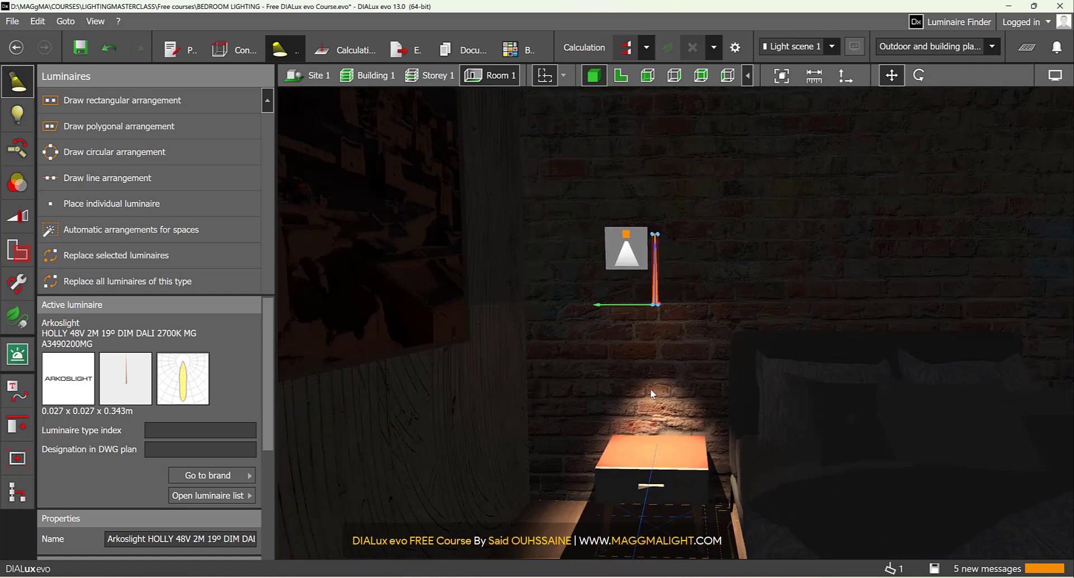
scroll(658, 381, up, 1)
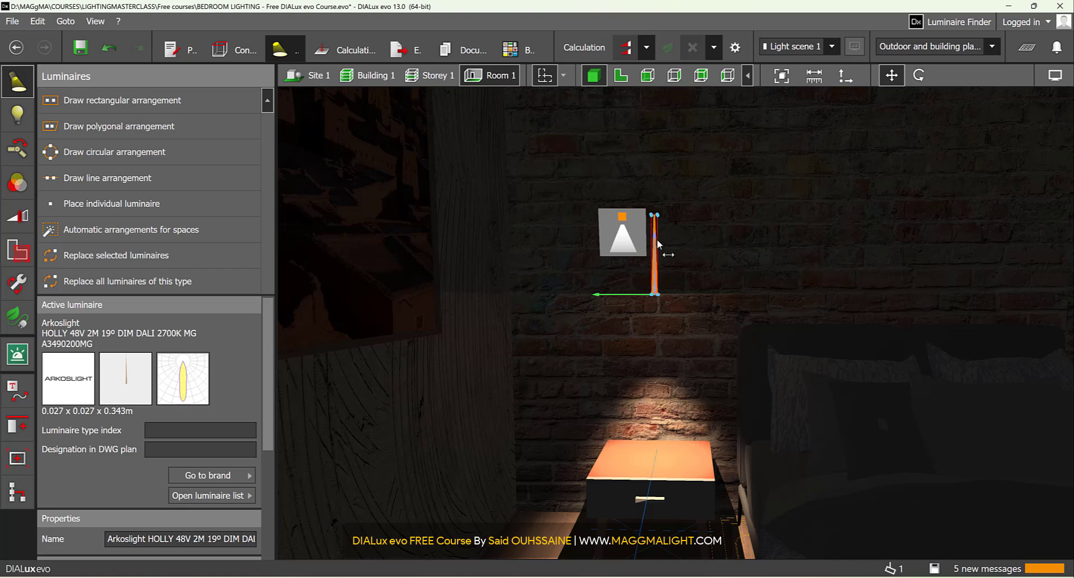
mouse_move(657, 241)
mouse_down()
mouse_move(657, 269)
mouse_move(656, 242)
mouse_up()
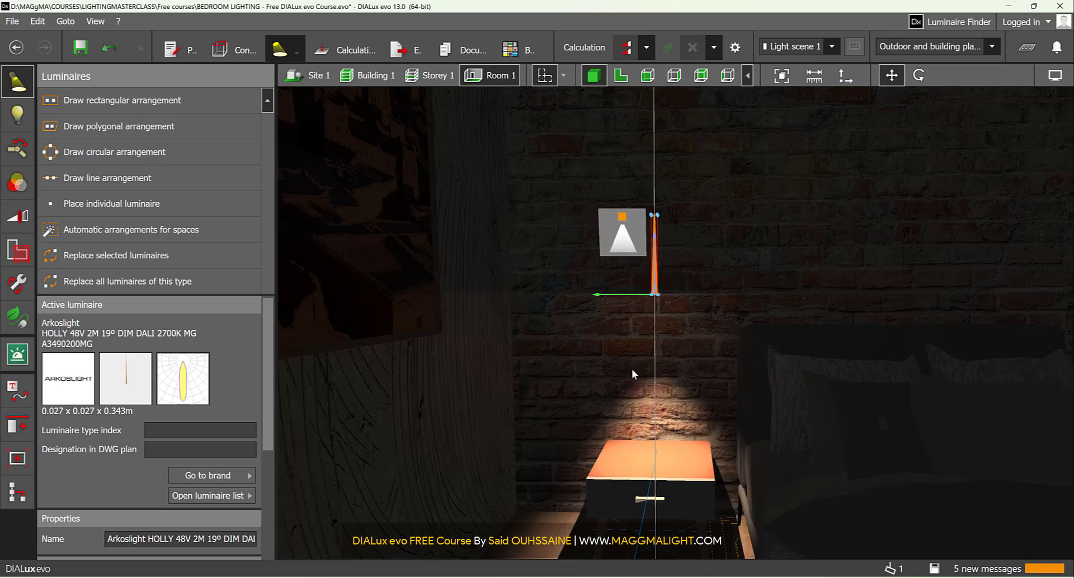
- Lower the HOLLY luminaire slightly further, set its mounting height to 1 m and deselect it
scroll(672, 458, down, 1)
middle_drag(673, 458, 662, 374)
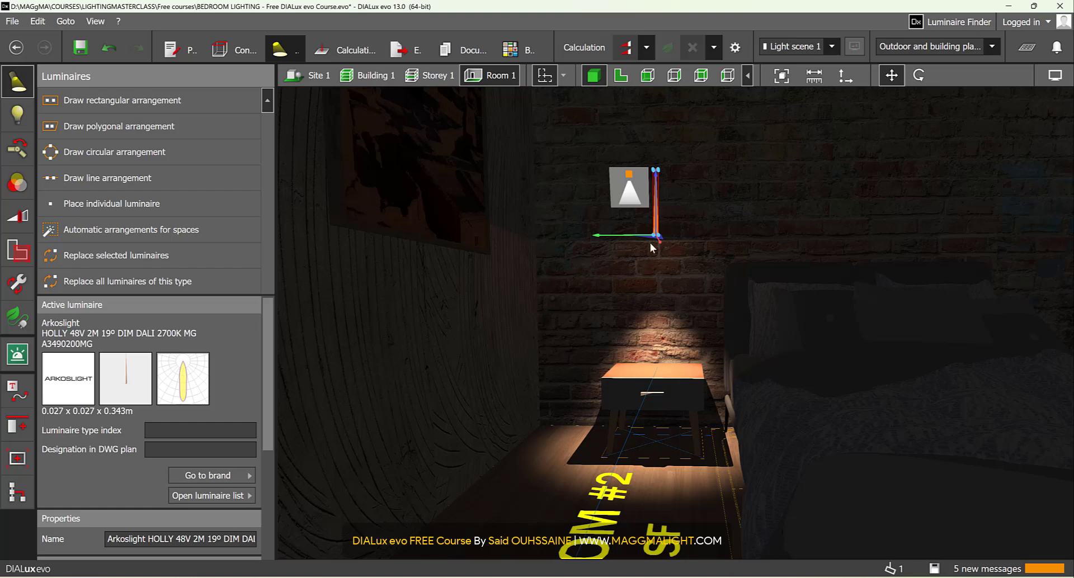
scroll(649, 243, up, 3)
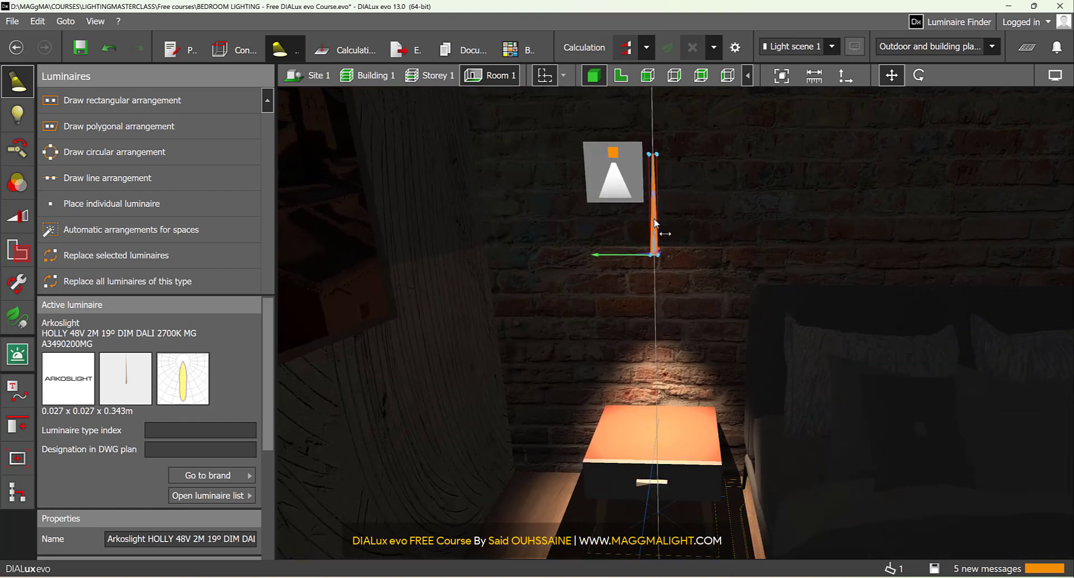
drag(656, 222, 655, 256)
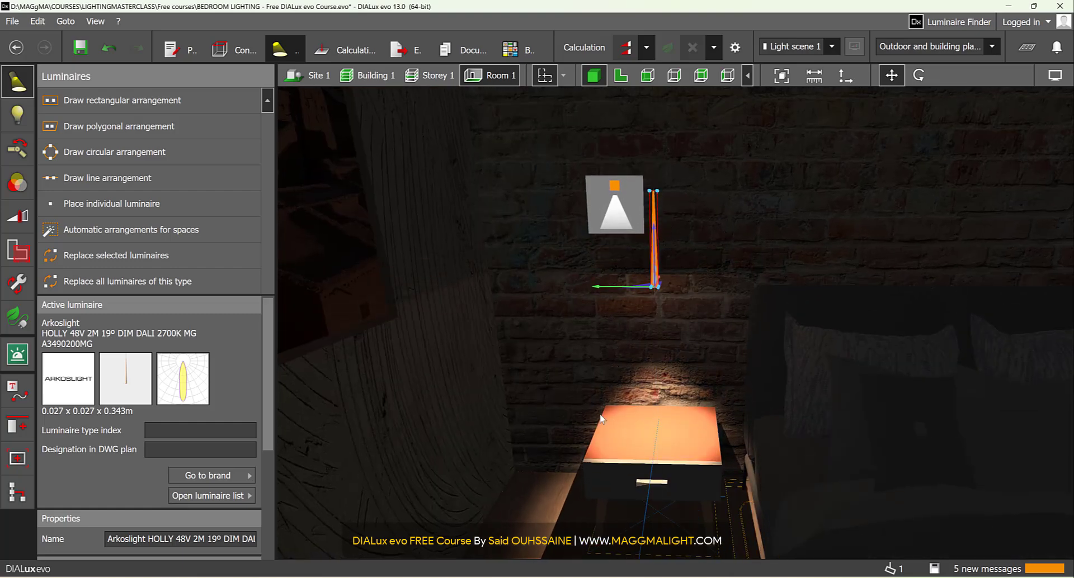
scroll(223, 457, down, 5)
click(155, 504)
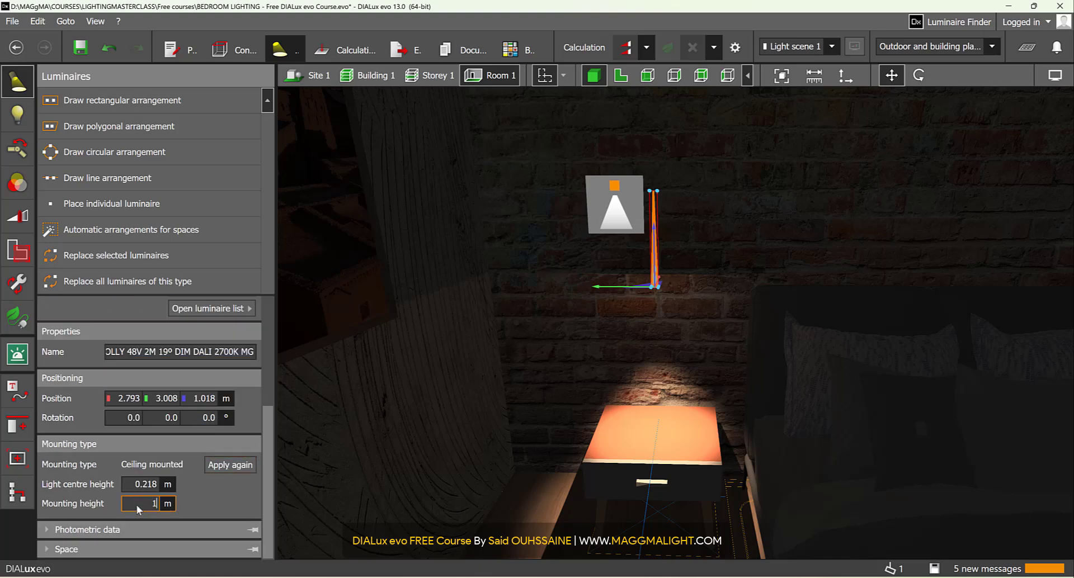
text(1)
key(Return)
middle_drag(752, 265, 716, 234)
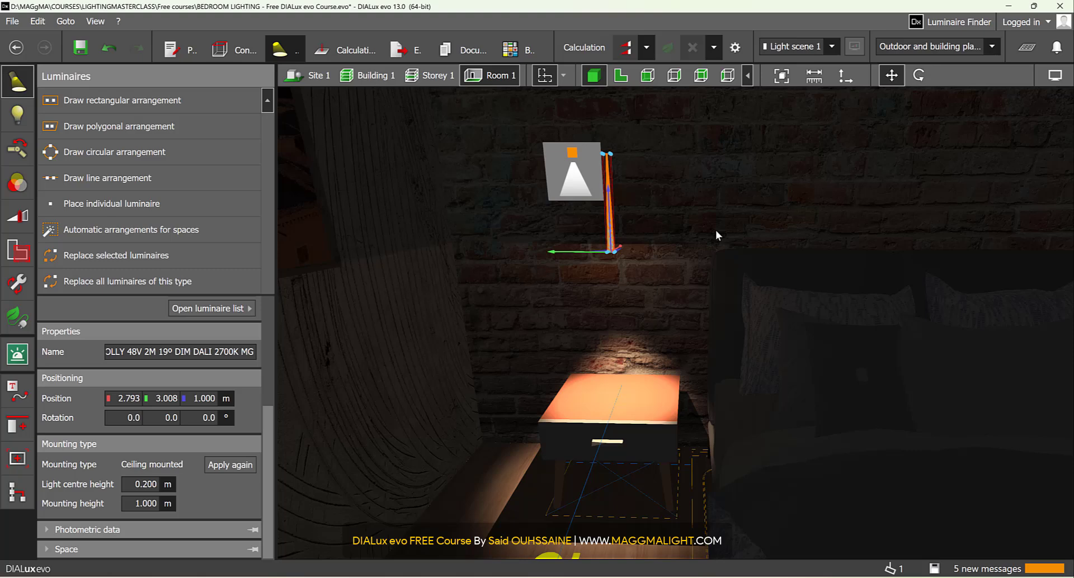
scroll(599, 311, down, 6)
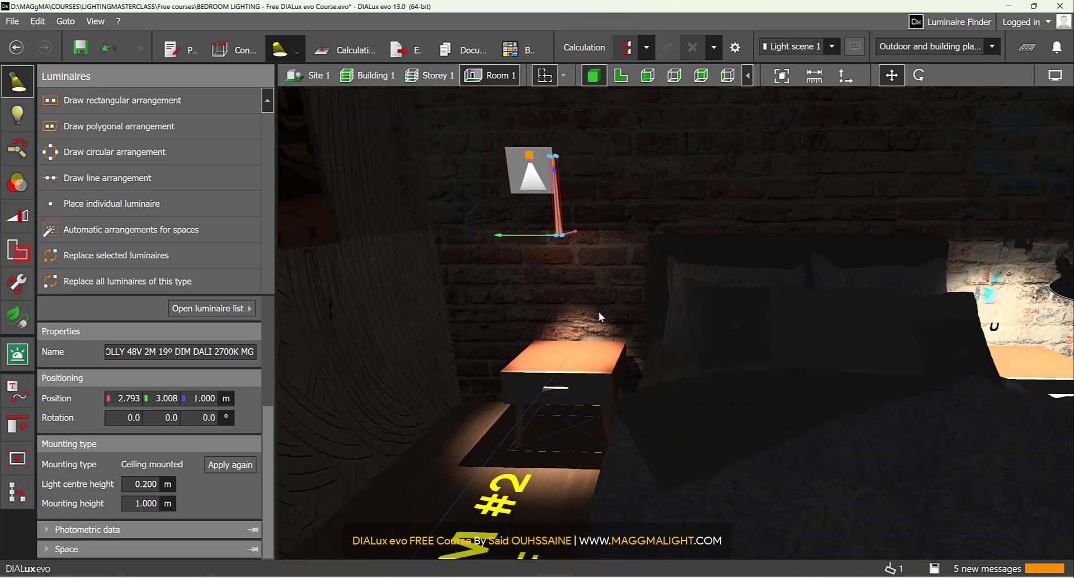
click(610, 311)
- Select the BEGA pendant's thin cable cylinder and copy it in plan onto the HOLLY luminaire over the nightstand
right_drag(619, 309, 679, 266)
scroll(679, 266, down, 3)
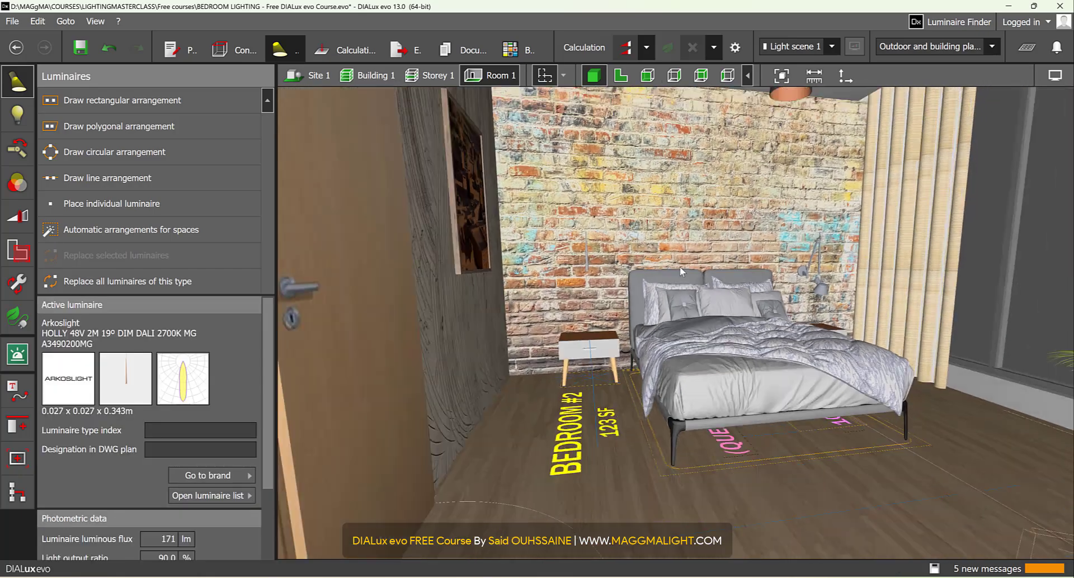
middle_drag(679, 266, 643, 338)
scroll(565, 327, up, 6)
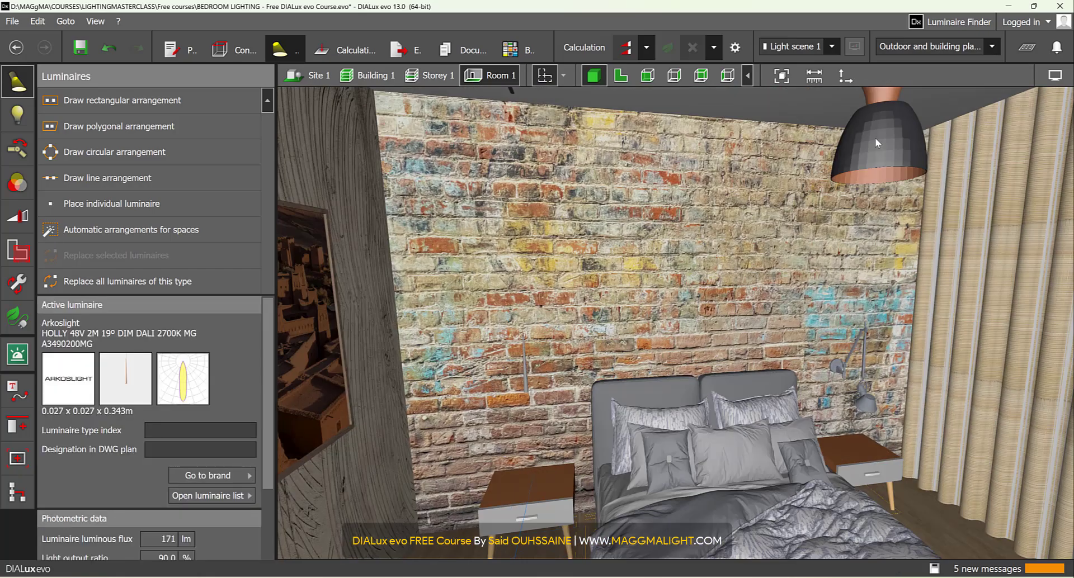
middle_drag(823, 144, 774, 249)
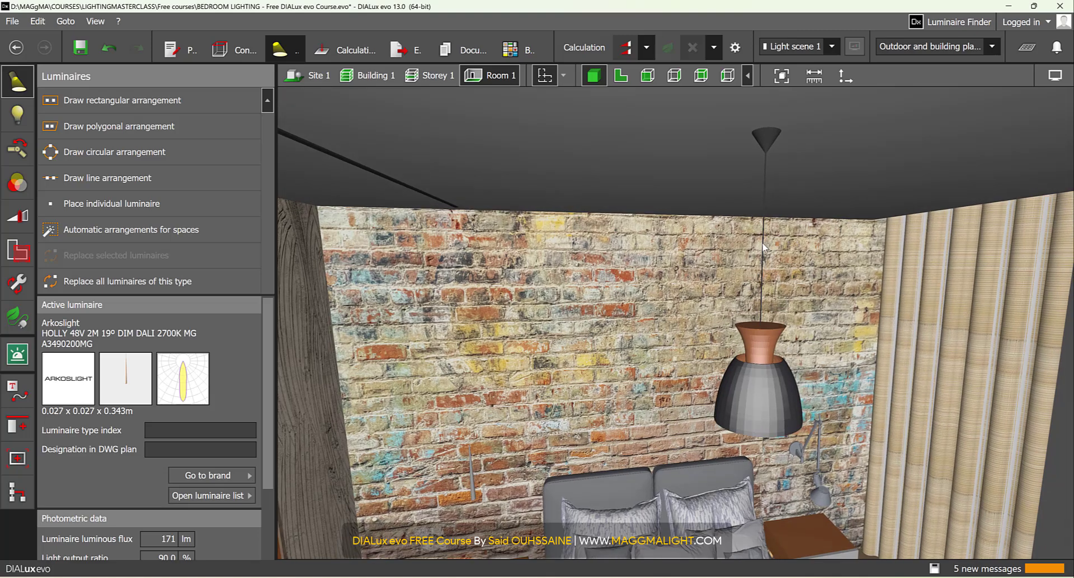
click(763, 247)
click(764, 246)
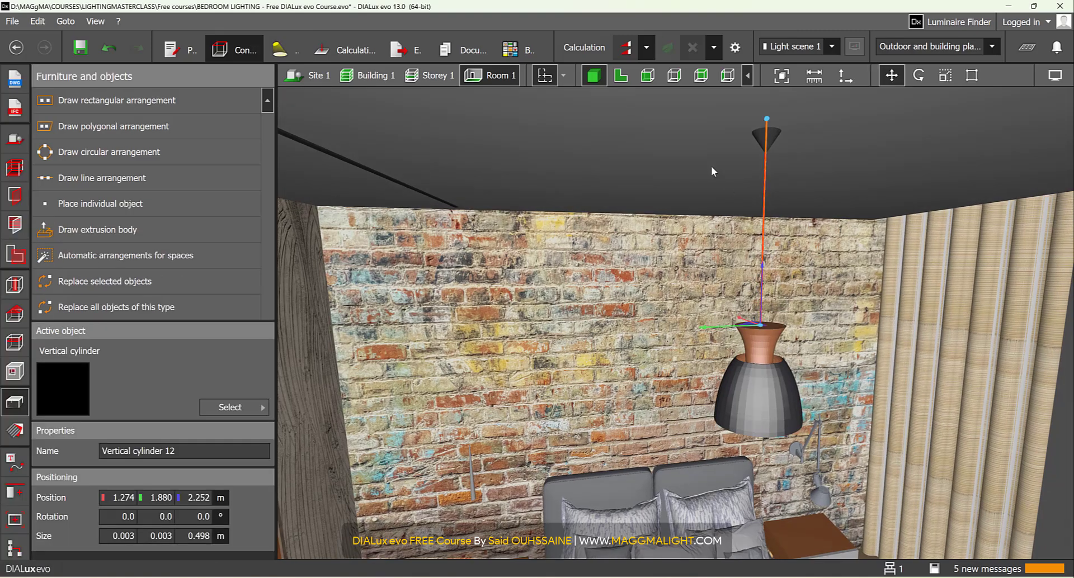
click(620, 75)
scroll(637, 373, down, 5)
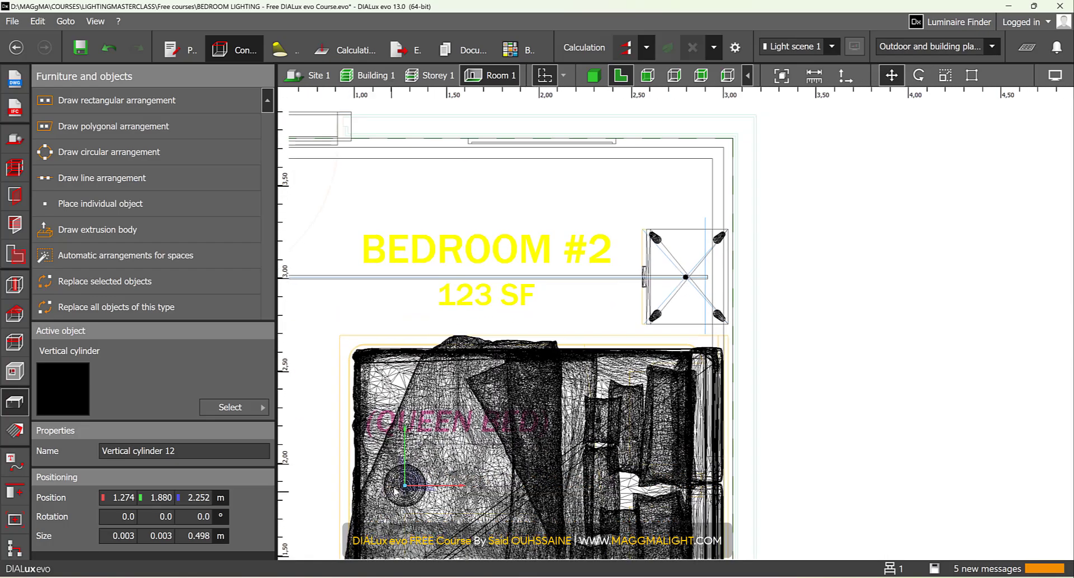
drag(403, 485, 685, 277)
- Centre the copied cable cylinder on the HOLLY luminaire at X 2.792 m, Y 3.008 m
scroll(685, 277, up, 6)
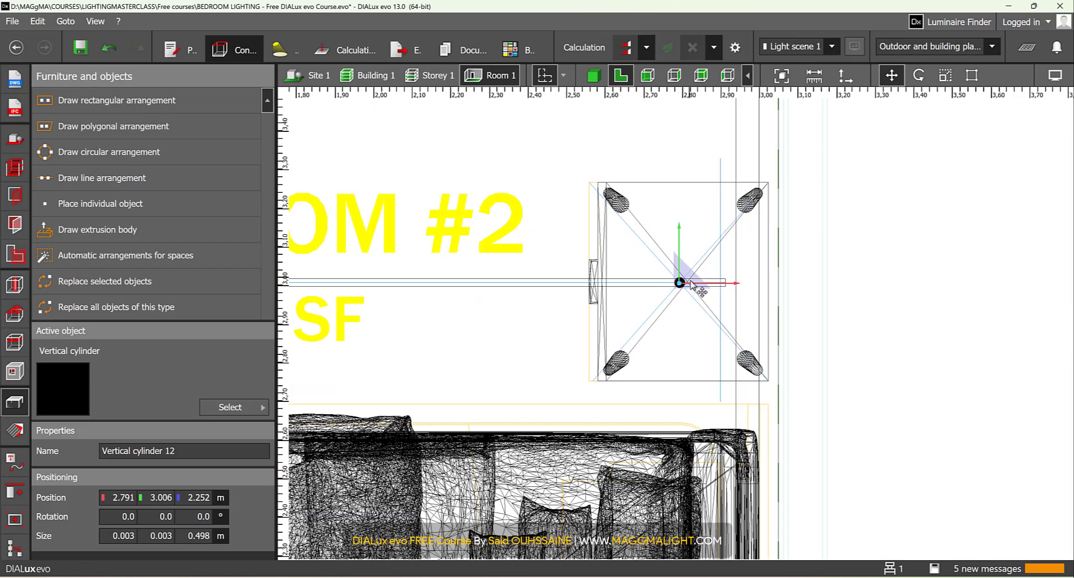
scroll(668, 272, up, 3)
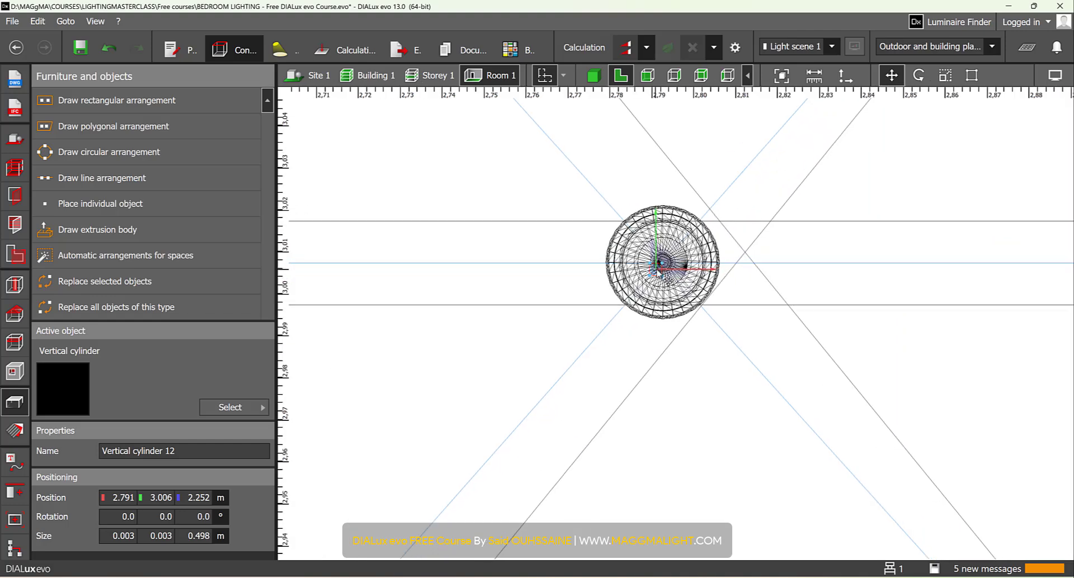
drag(656, 270, 666, 255)
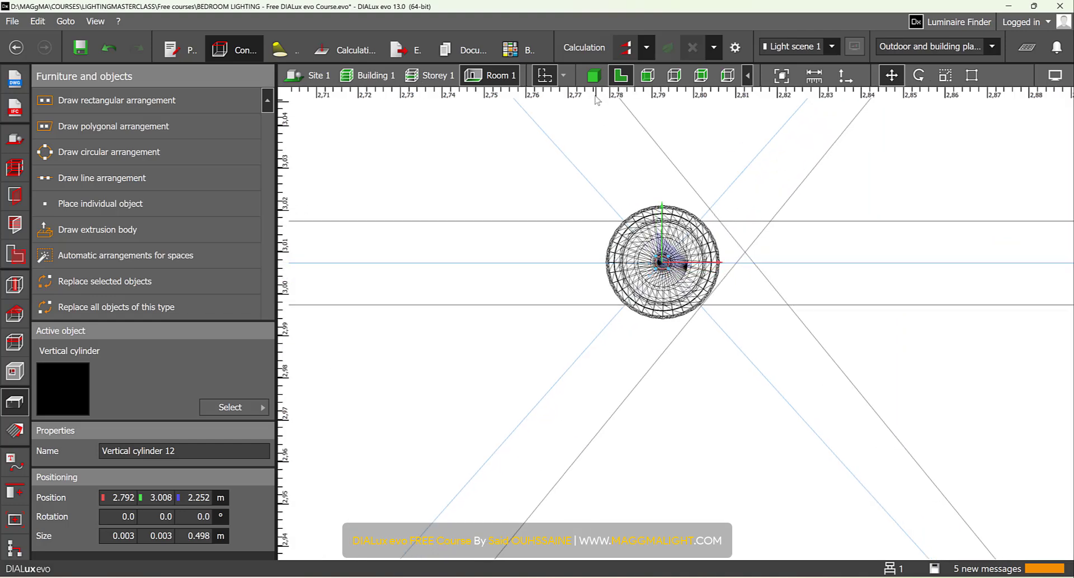
- Shorten the BEGA pendant's cable cylinder from its upper end to the tip of the ceiling canopy, giving a height of 0.422 m
click(647, 75)
scroll(639, 321, down, 5)
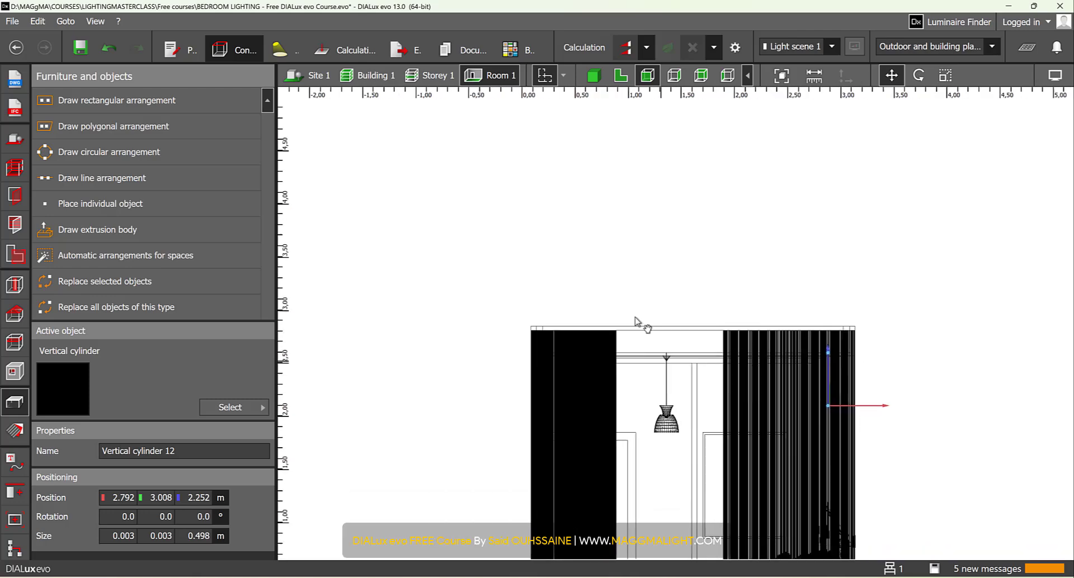
scroll(591, 210, up, 2)
scroll(655, 335, up, 5)
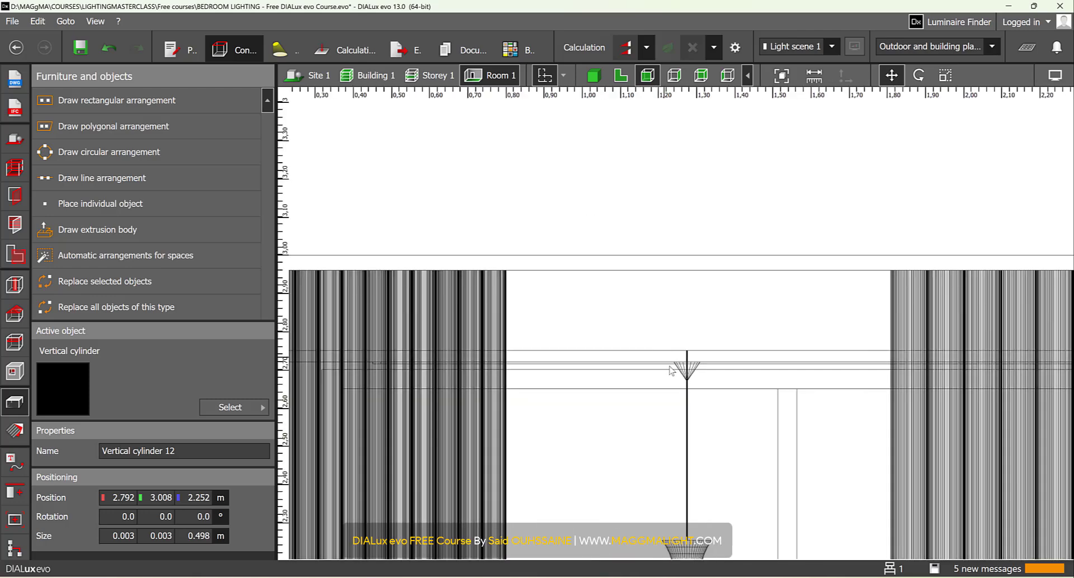
click(680, 407)
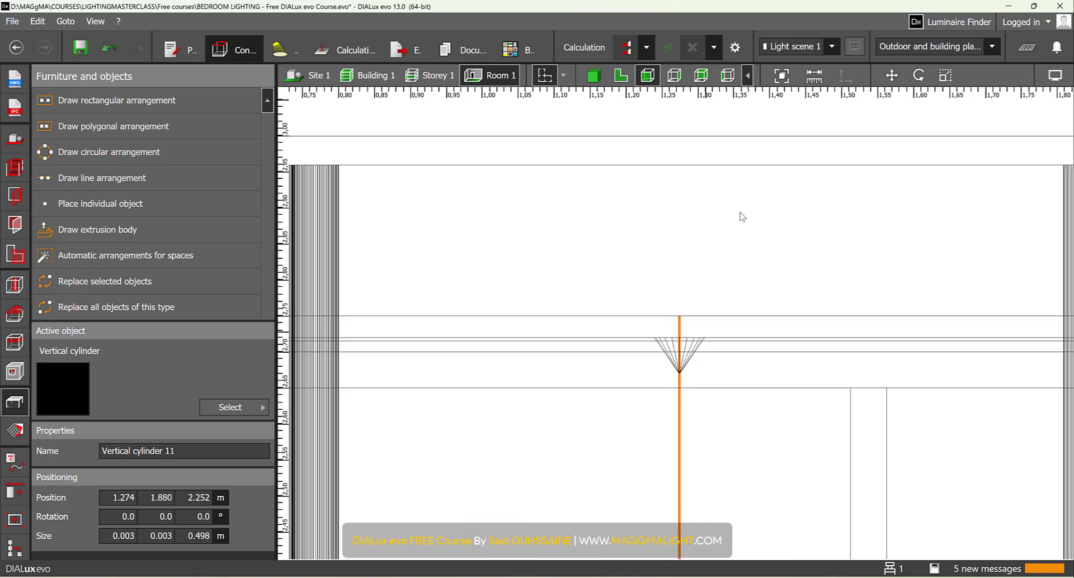
click(945, 76)
scroll(676, 322, up, 3)
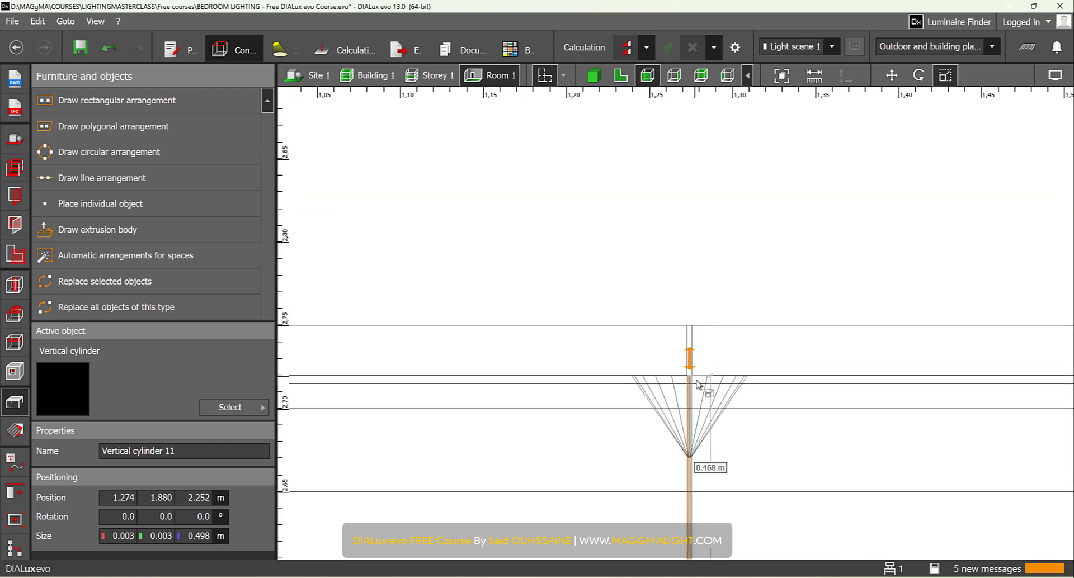
drag(697, 385, 692, 456)
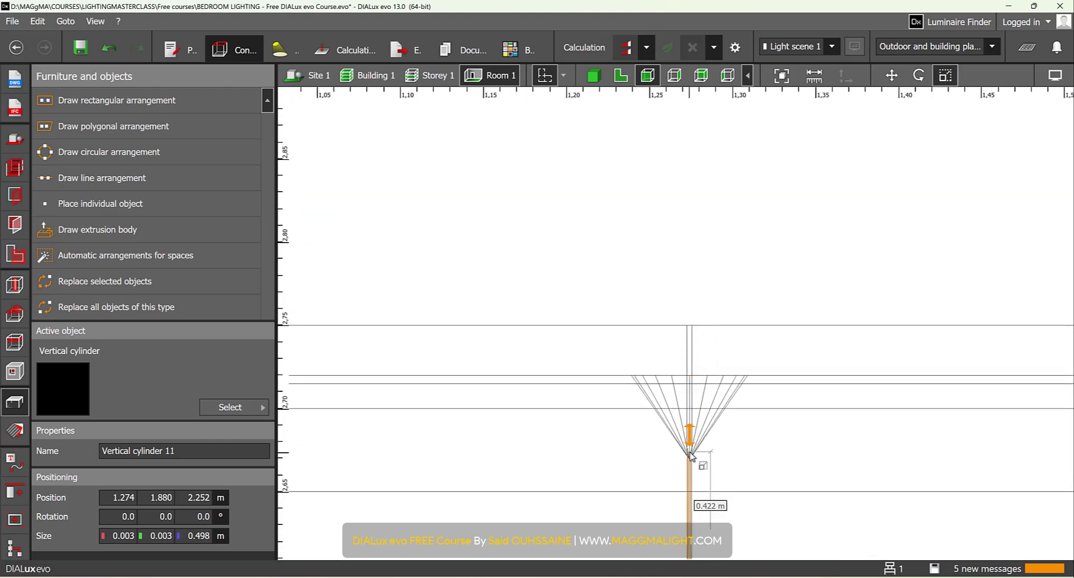
scroll(618, 349, down, 15)
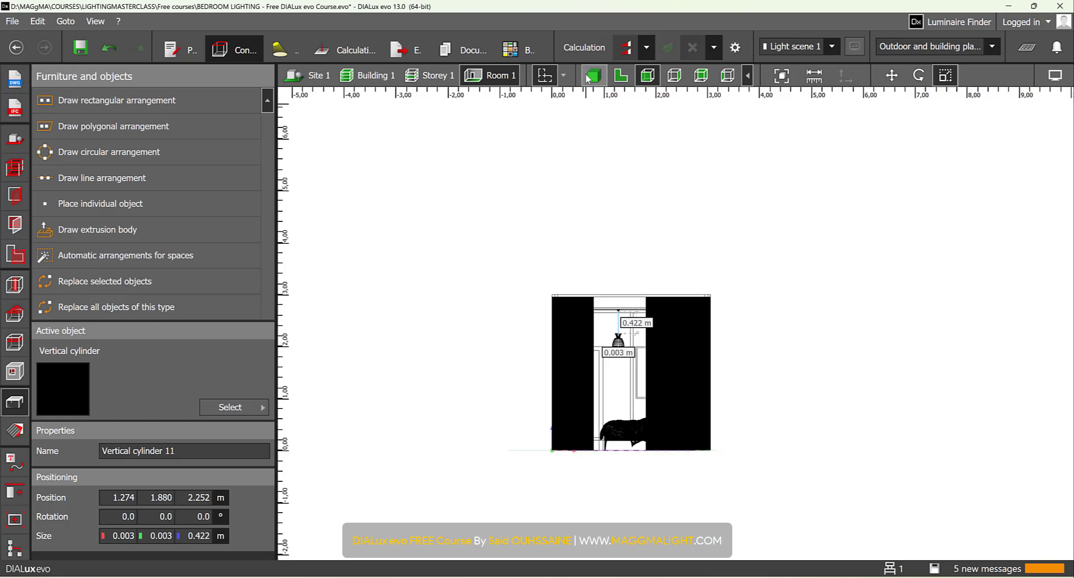
- In the side elevation, stretch the cable cylinder over the nightstand down to the top of the HOLLY luminaire, about 1.407 m long
click(674, 76)
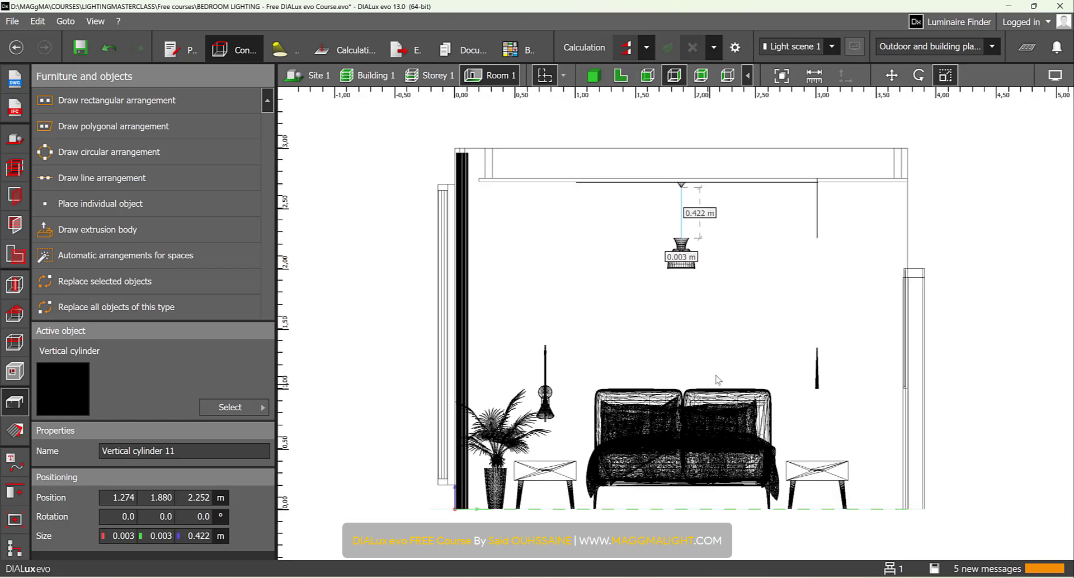
scroll(718, 380, up, 3)
scroll(659, 282, down, 1)
middle_drag(659, 281, 631, 382)
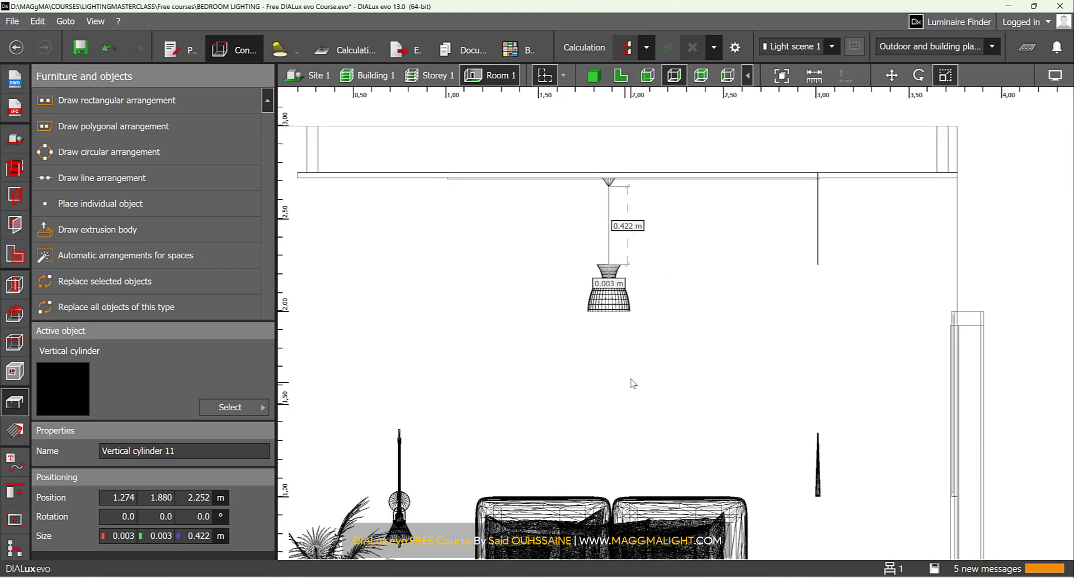
click(818, 224)
click(945, 76)
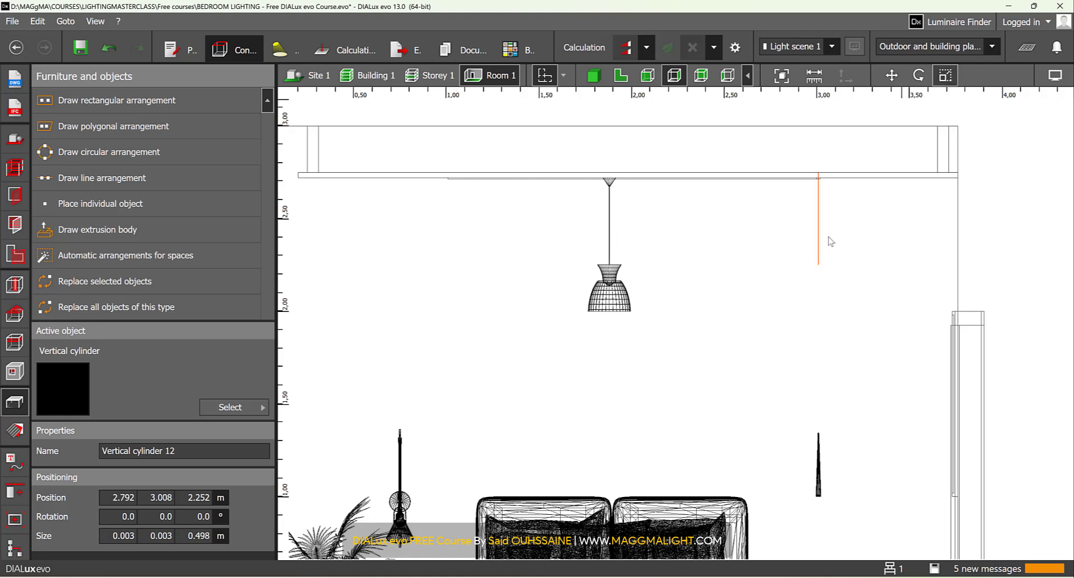
drag(818, 269, 818, 434)
- Trim the upper end of the HOLLY cable to the ceiling underside, making it 1.377 m high, and deselect it
scroll(816, 182, up, 6)
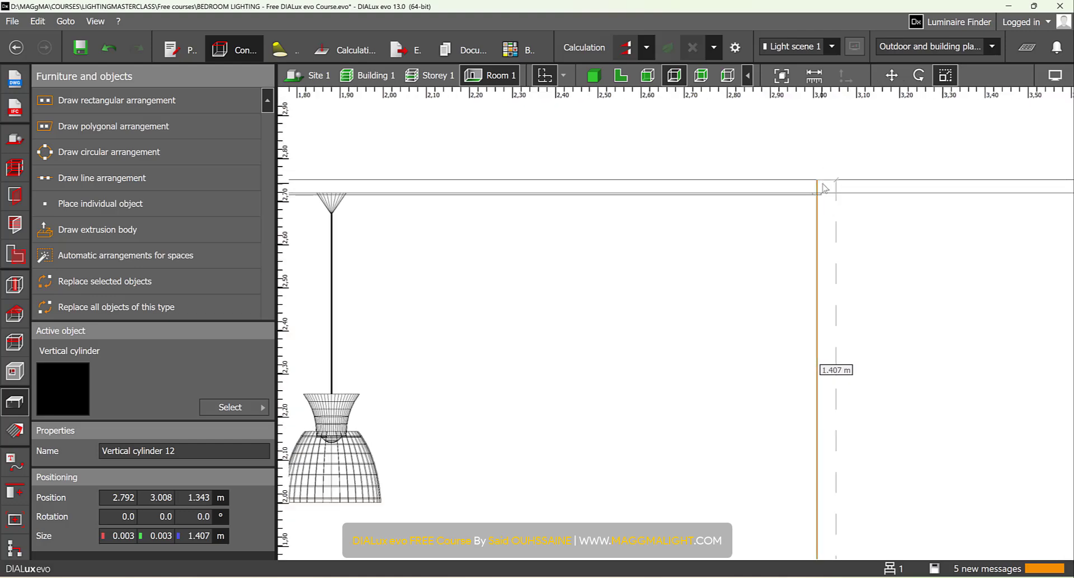
drag(816, 180, 815, 202)
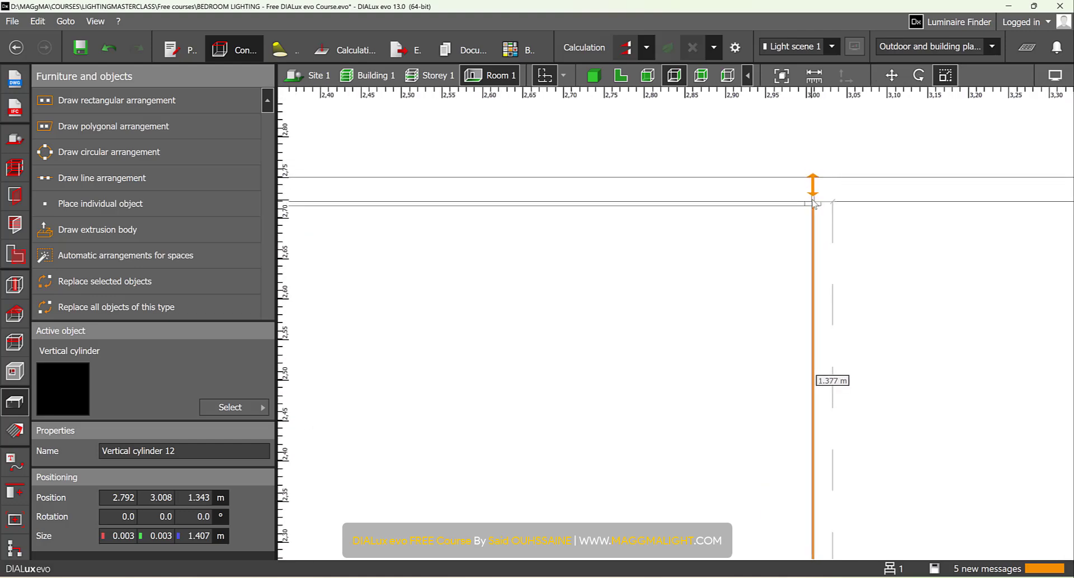
scroll(750, 287, down, 8)
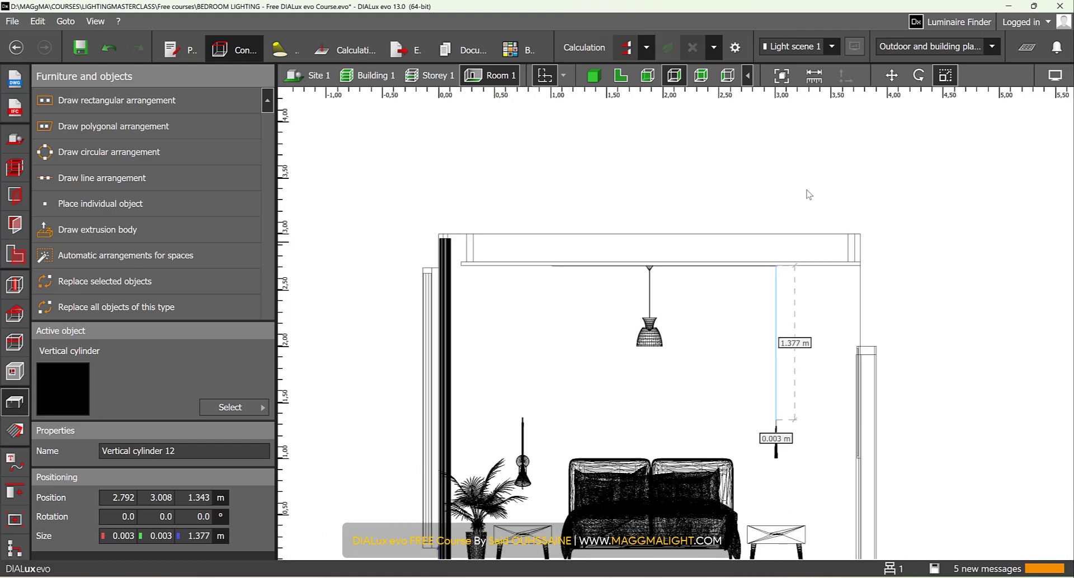
click(806, 191)
- Examine the pendants, their cables and the ceiling track from around the bedroom in 3D, and decline saving the project
click(599, 78)
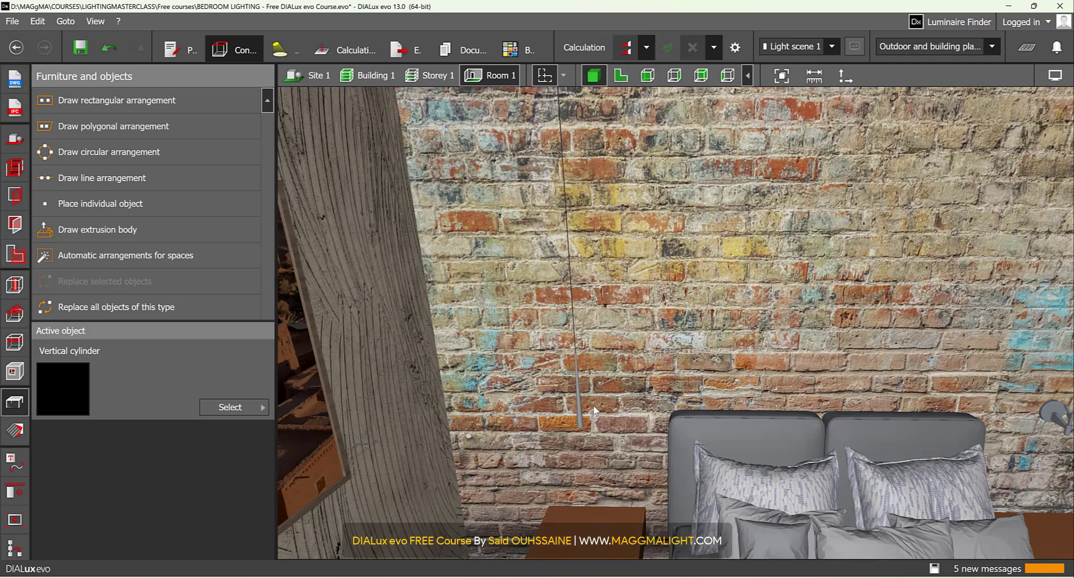
scroll(593, 407, up, 2)
right_drag(594, 407, 625, 350)
scroll(551, 353, down, 4)
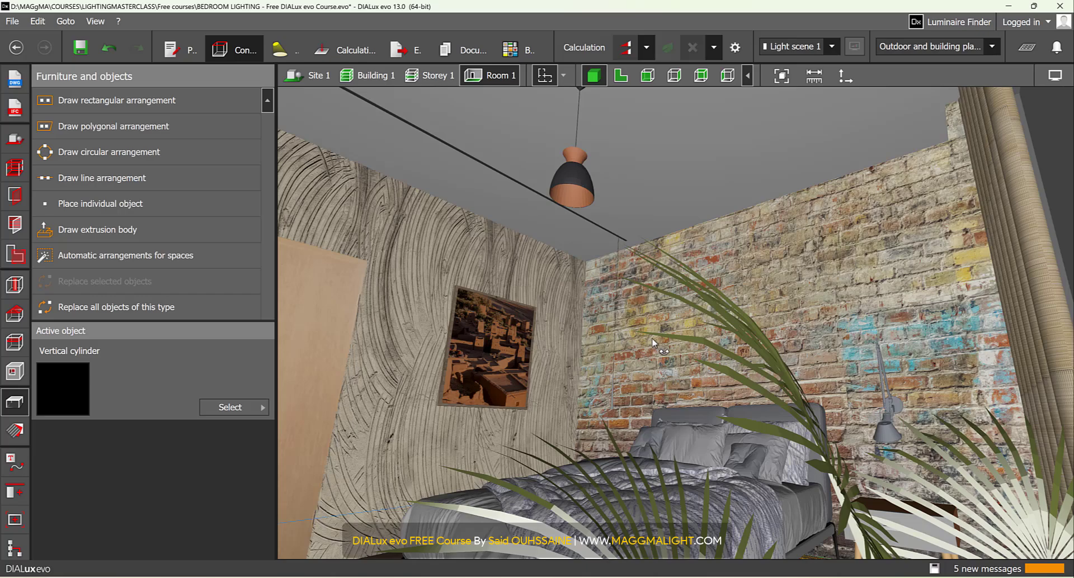
right_drag(652, 339, 598, 367)
scroll(615, 365, down, 3)
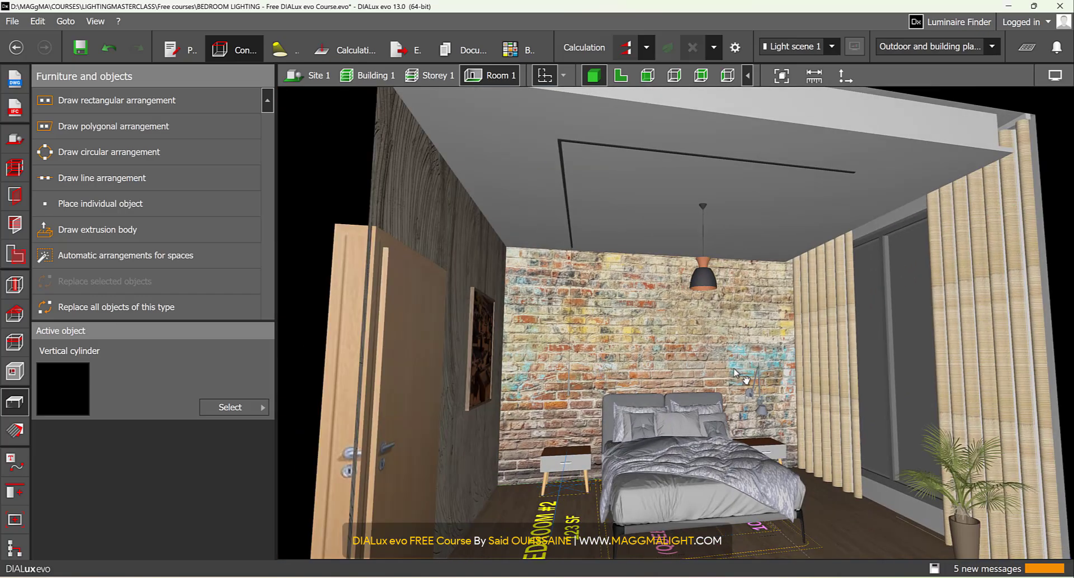
middle_drag(733, 373, 709, 343)
right_drag(709, 343, 548, 131)
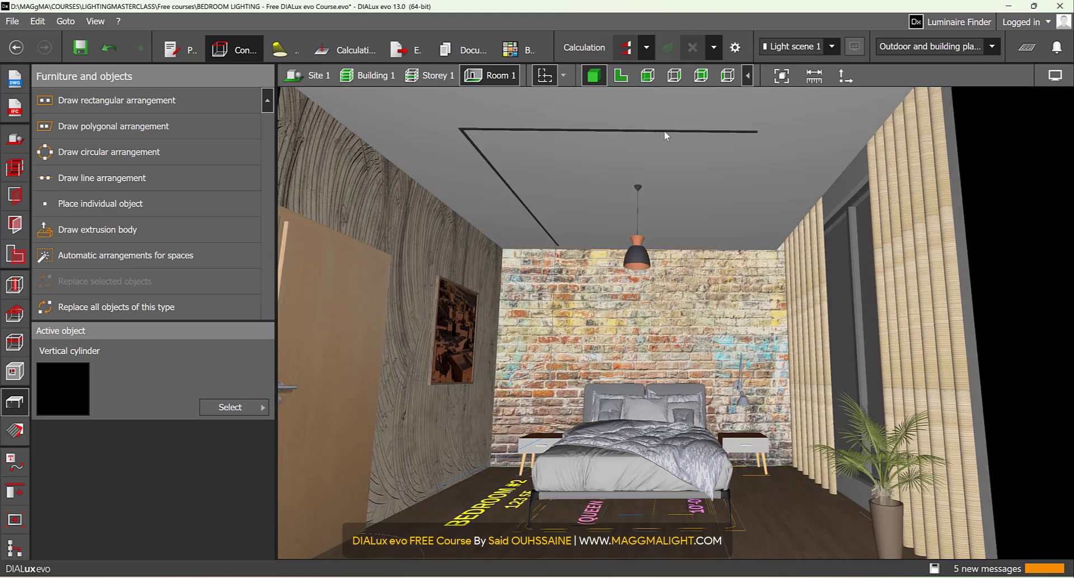
right_drag(630, 211, 649, 403)
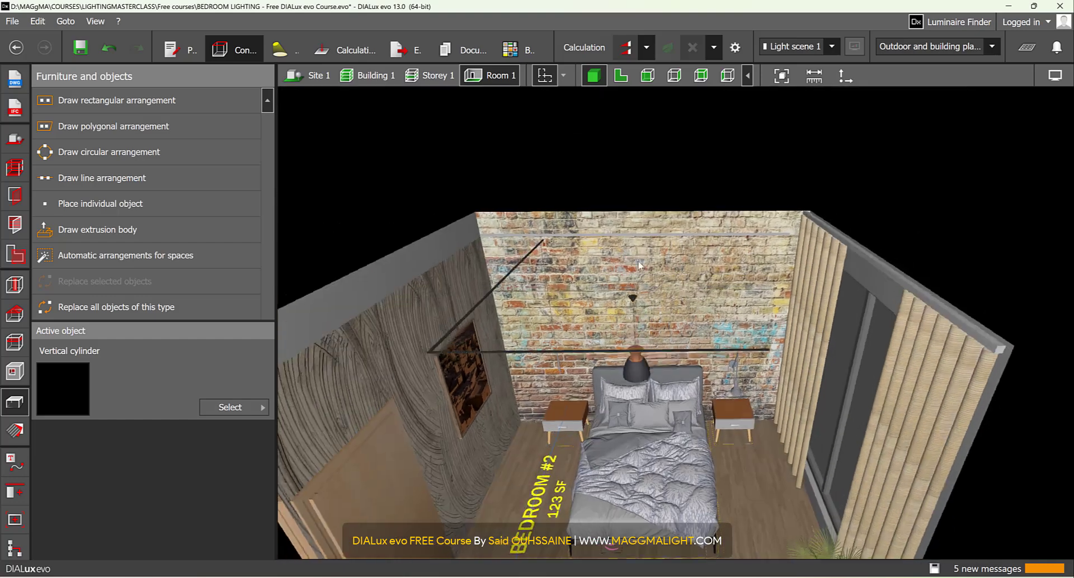
middle_drag(649, 403, 657, 305)
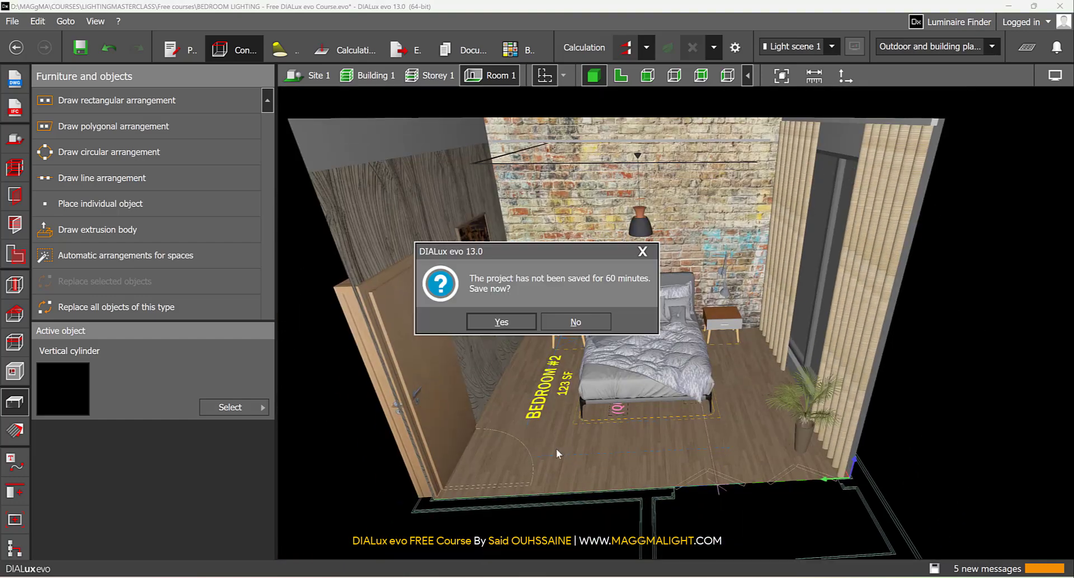
click(576, 322)
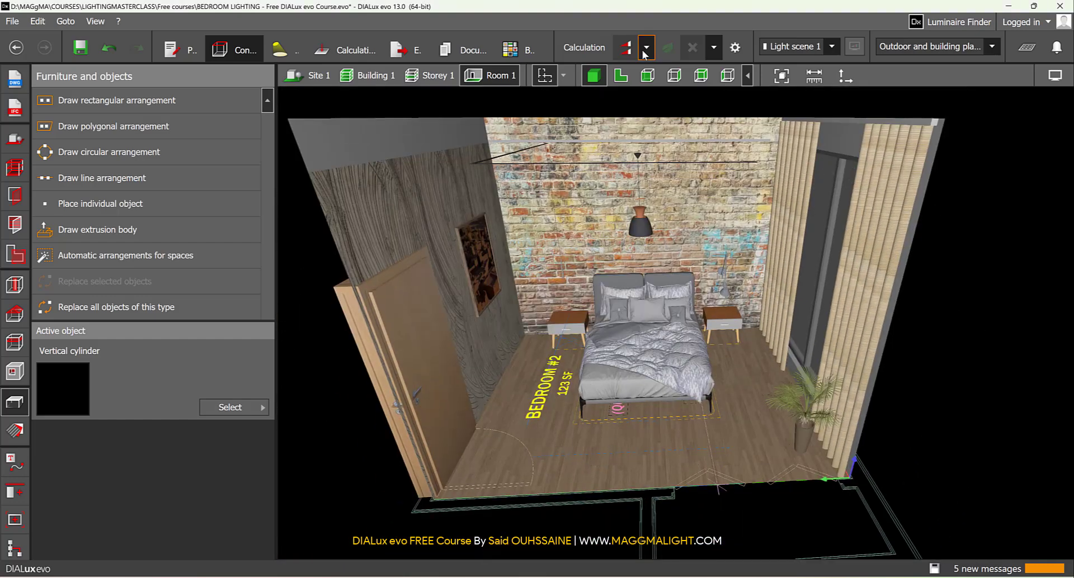
- Return to the plan view and load the HOLLY file A3490200MG.uld from the LUMINAIRES folder in File Explorer into DIALux
click(620, 76)
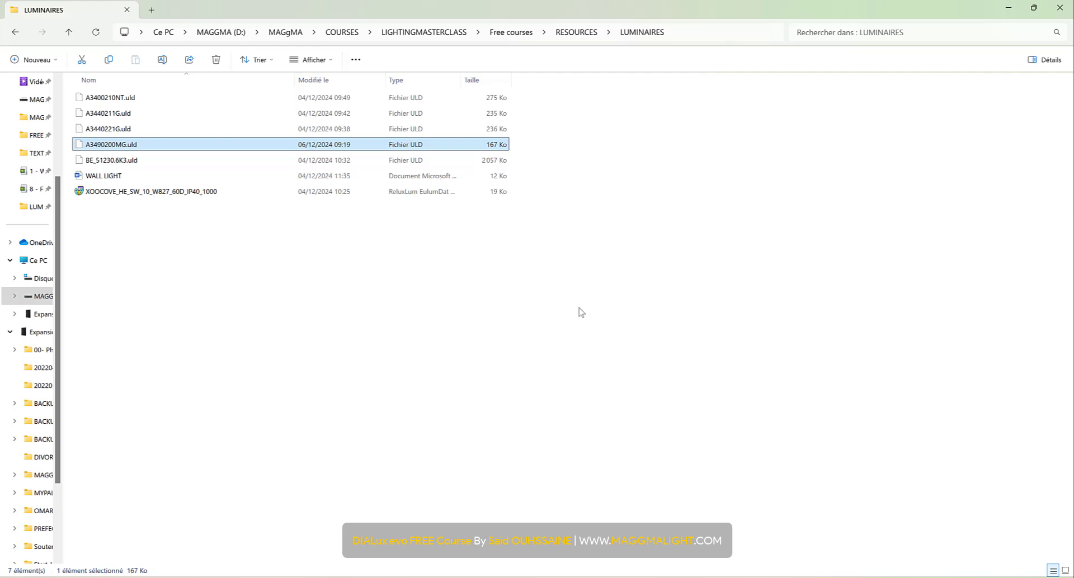
right_click(112, 147)
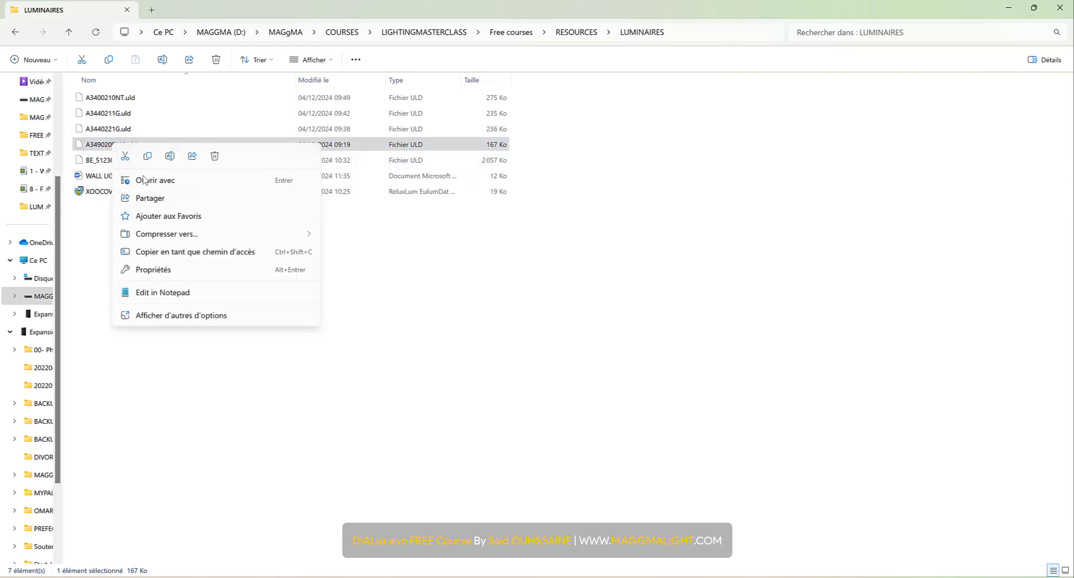
click(197, 316)
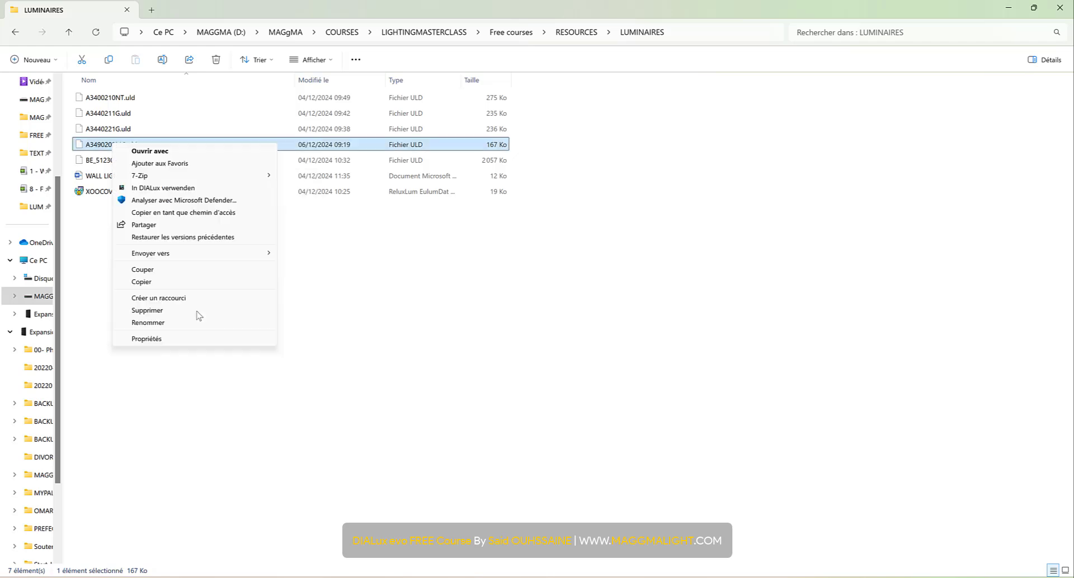
click(193, 188)
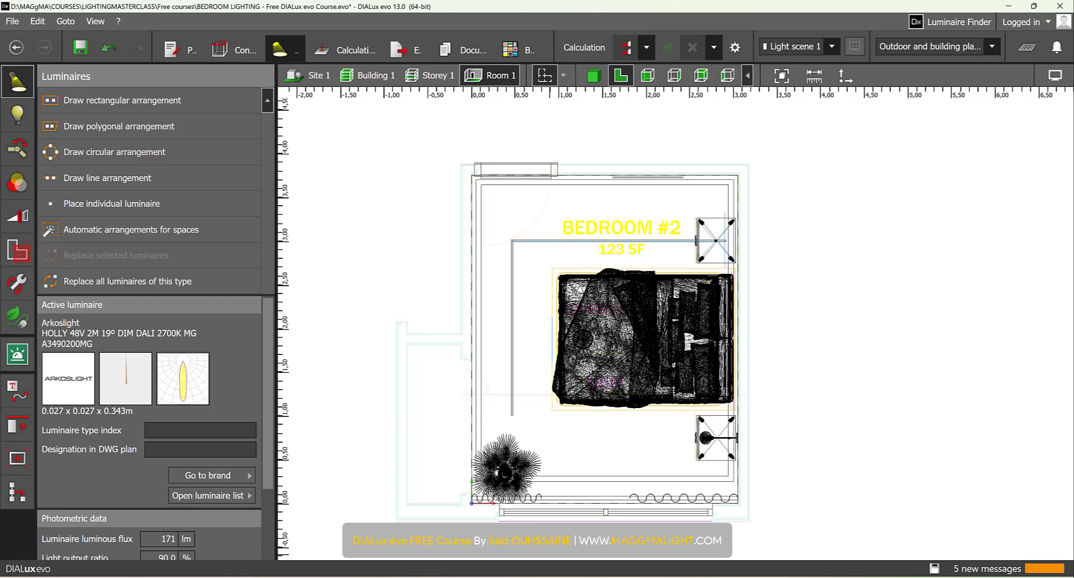
- Switch back to the LUMINAIRES folder and load the Arkoslight FIT 20 file A3440221G.uld into DIALux
key(alt+Tab)
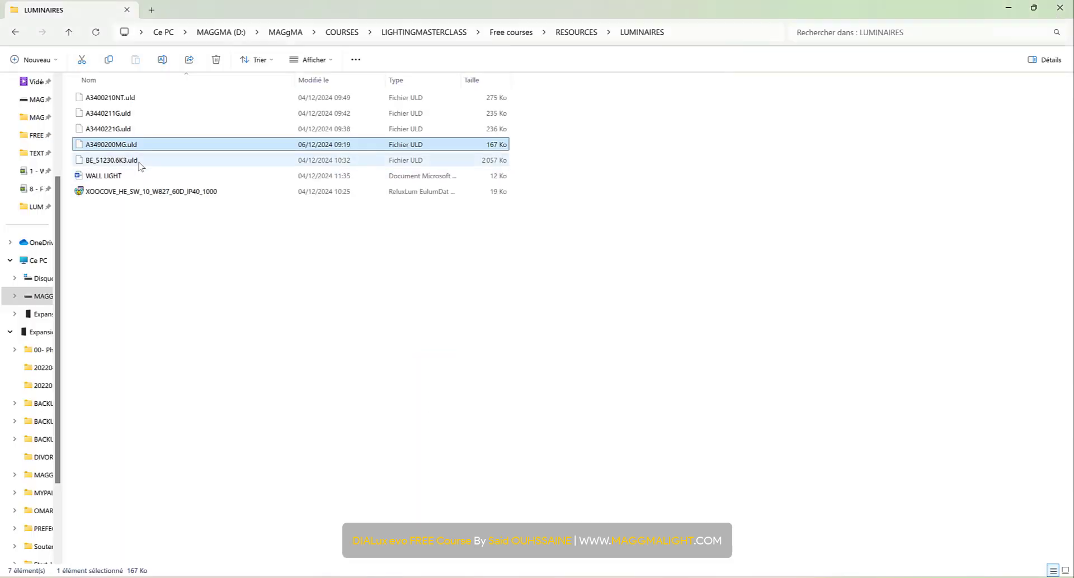
click(121, 132)
right_click(122, 133)
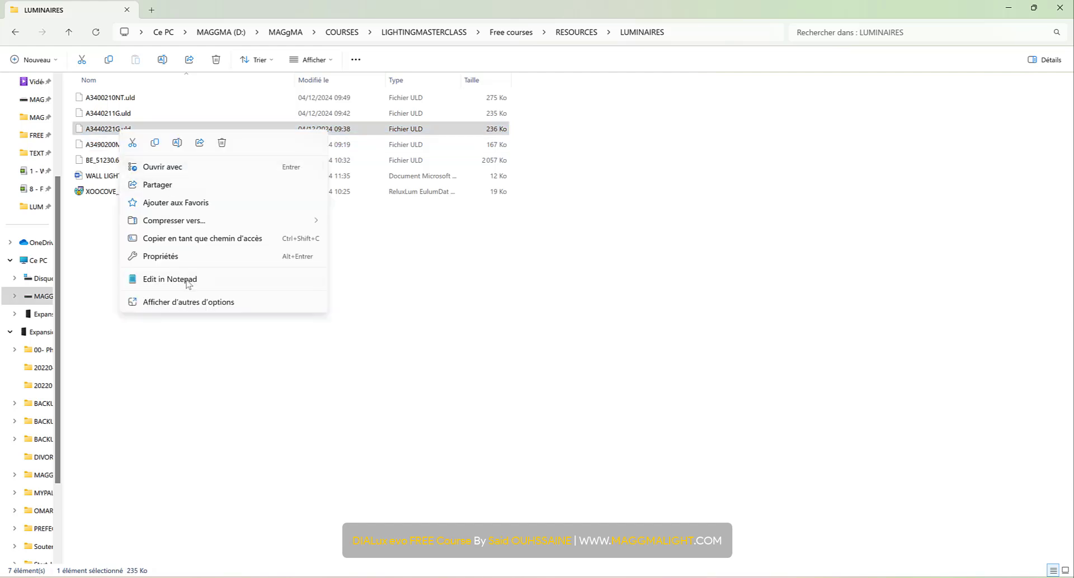
click(189, 302)
click(185, 175)
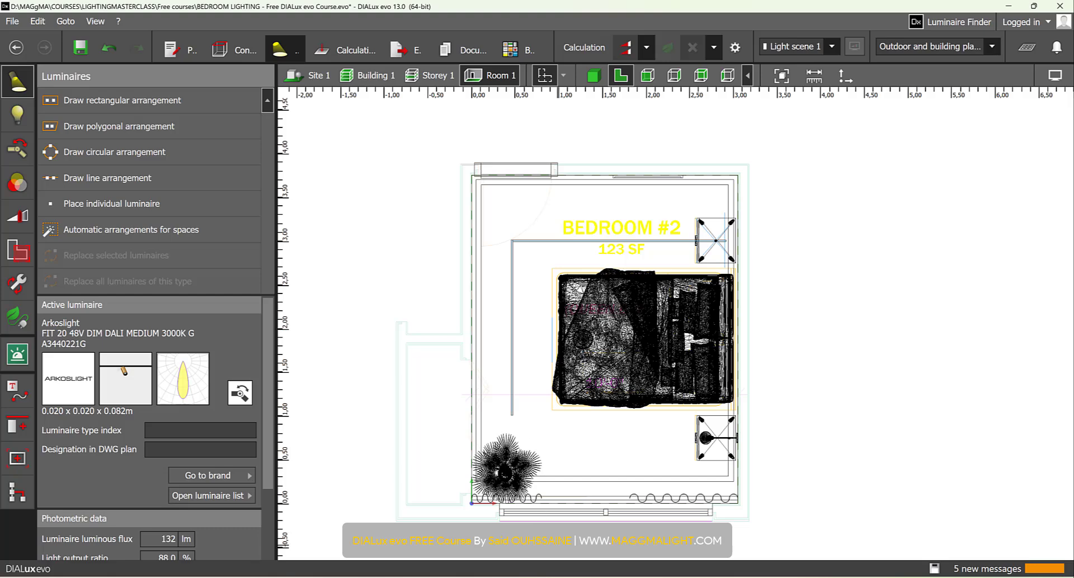
- Return to the LUMINAIRES folder and load the Arkoslight TOP MINI file A3400210NT.uld into DIALux
click(540, 577)
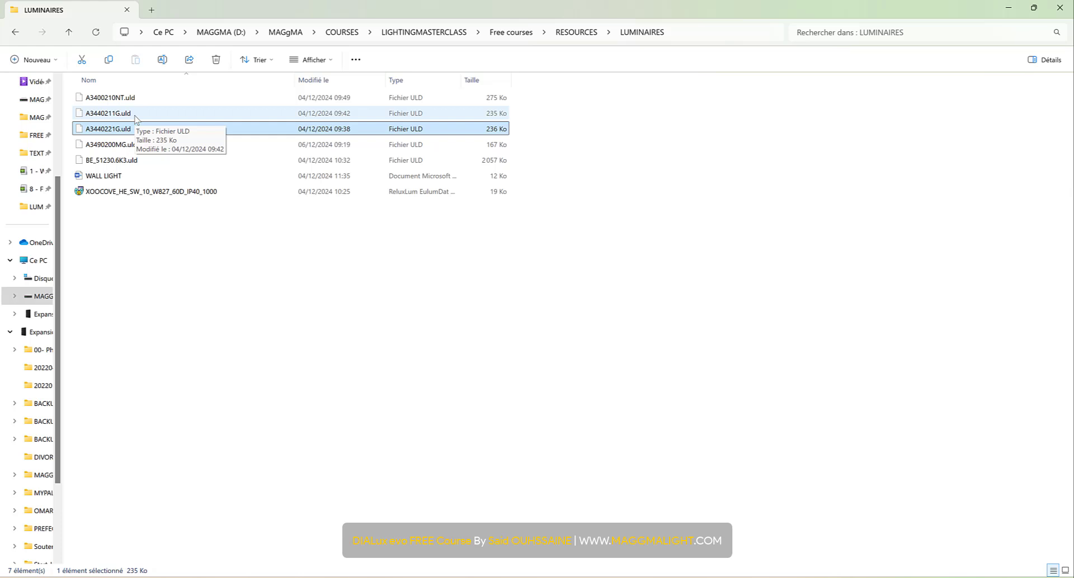
click(112, 114)
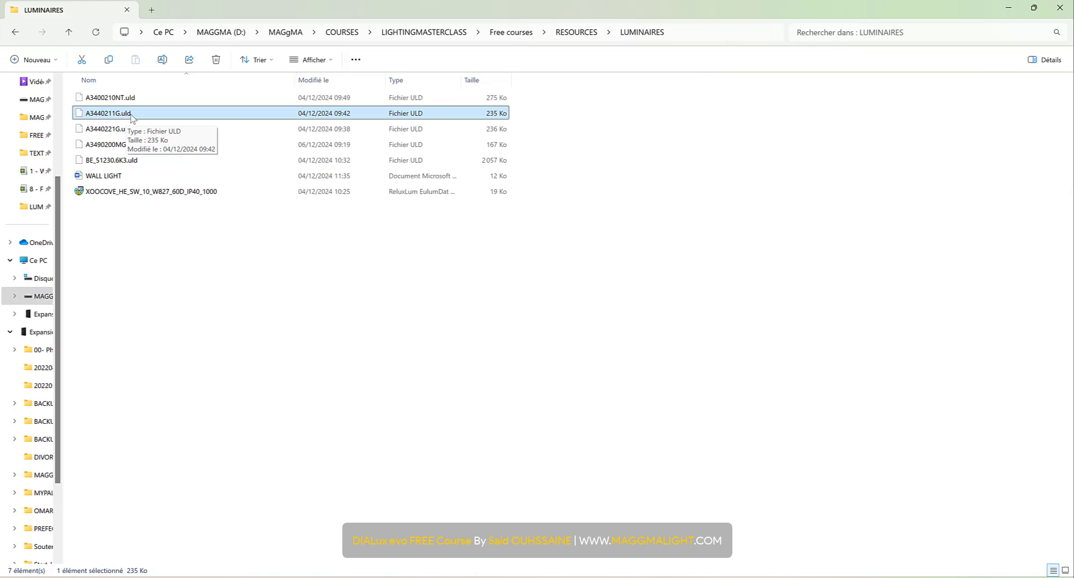
click(112, 98)
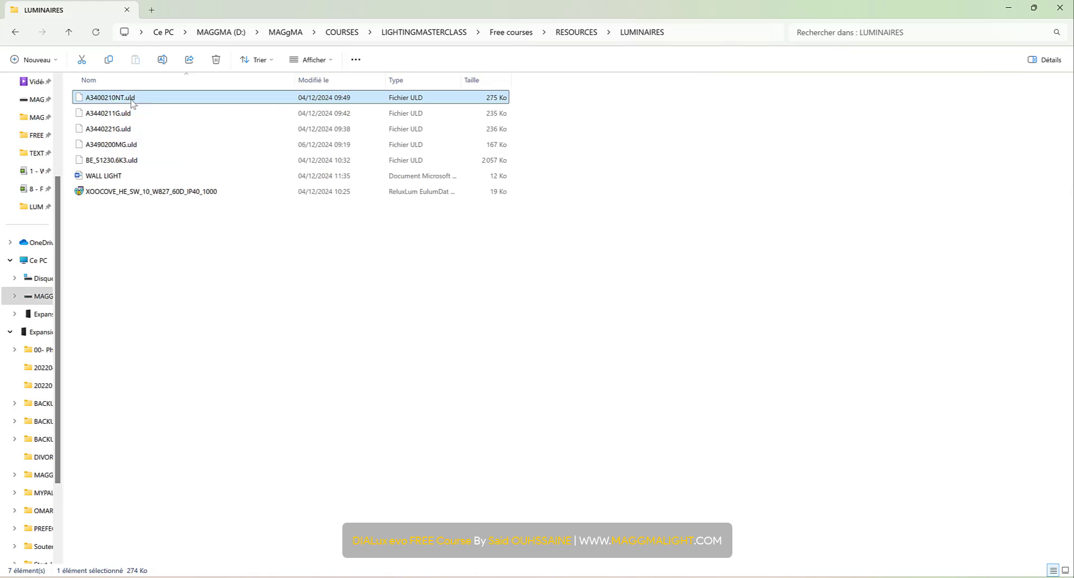
right_click(133, 104)
click(213, 272)
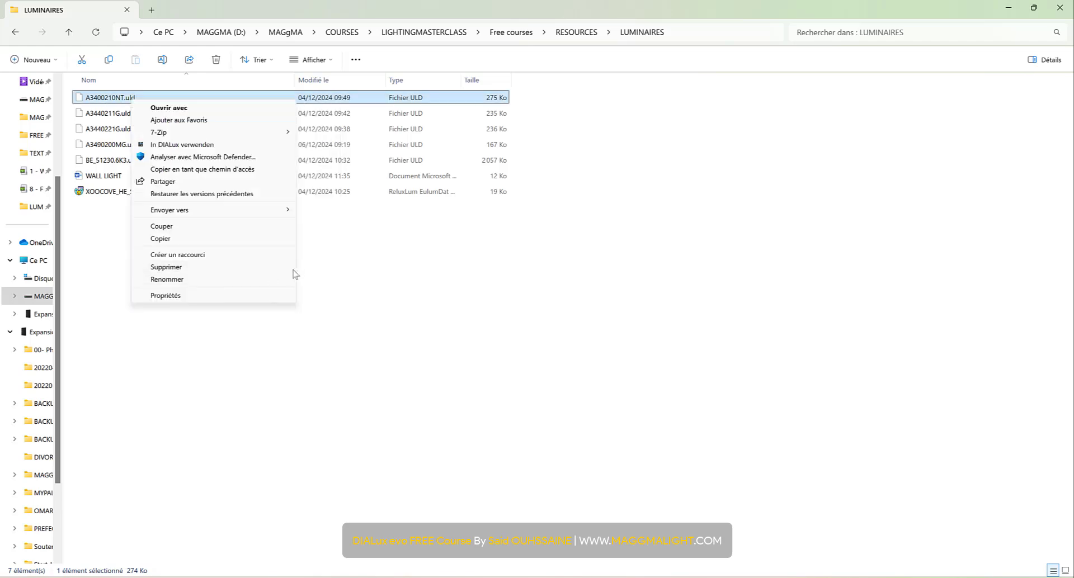
click(218, 146)
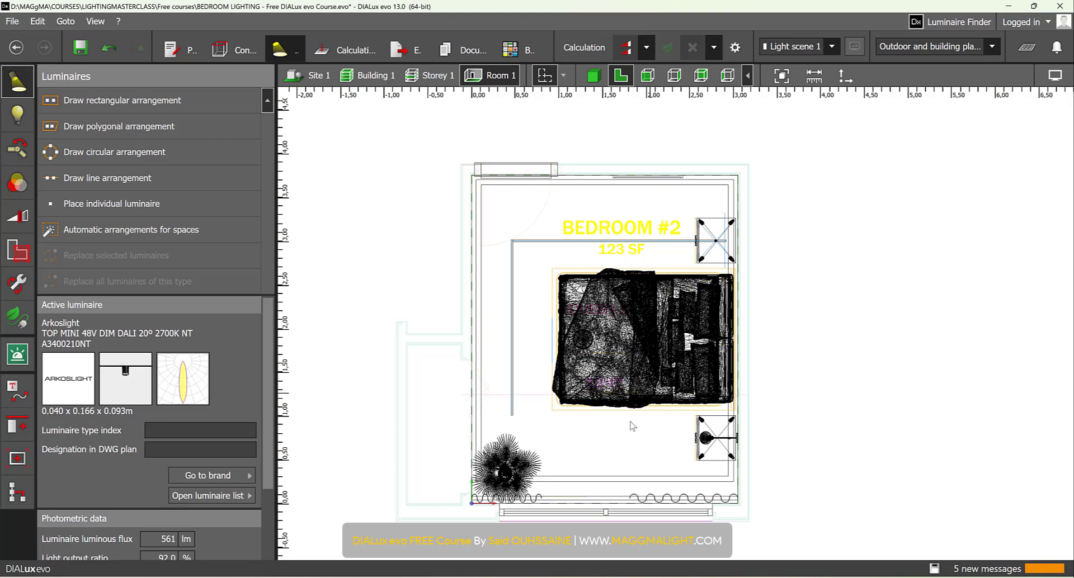
- Draw a line arrangement of the TOP MINI luminaire about 1.63 m long, centred on the track section beyond the foot of the bed
scroll(526, 347, up, 4)
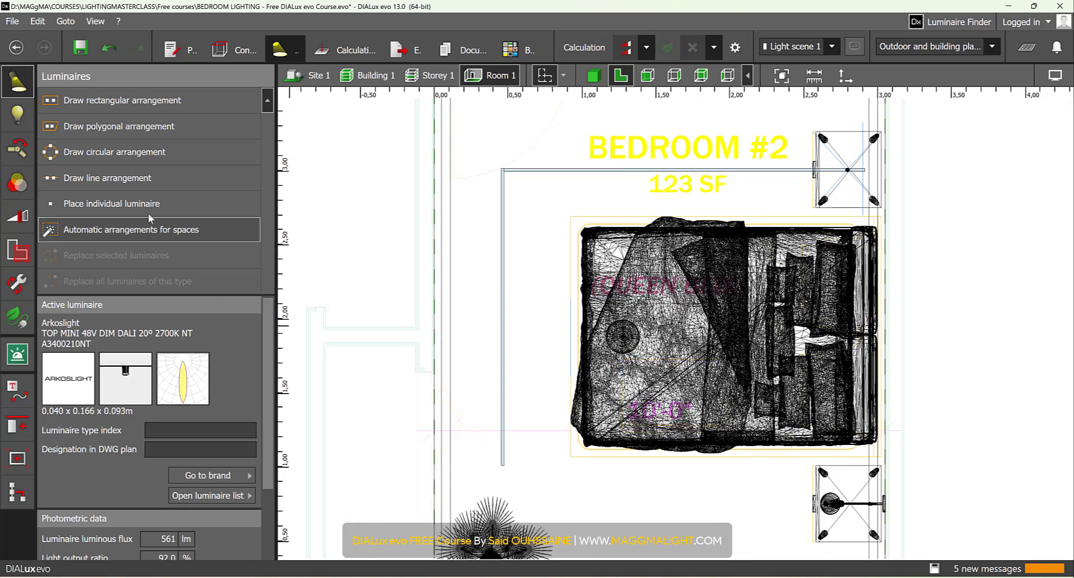
click(151, 180)
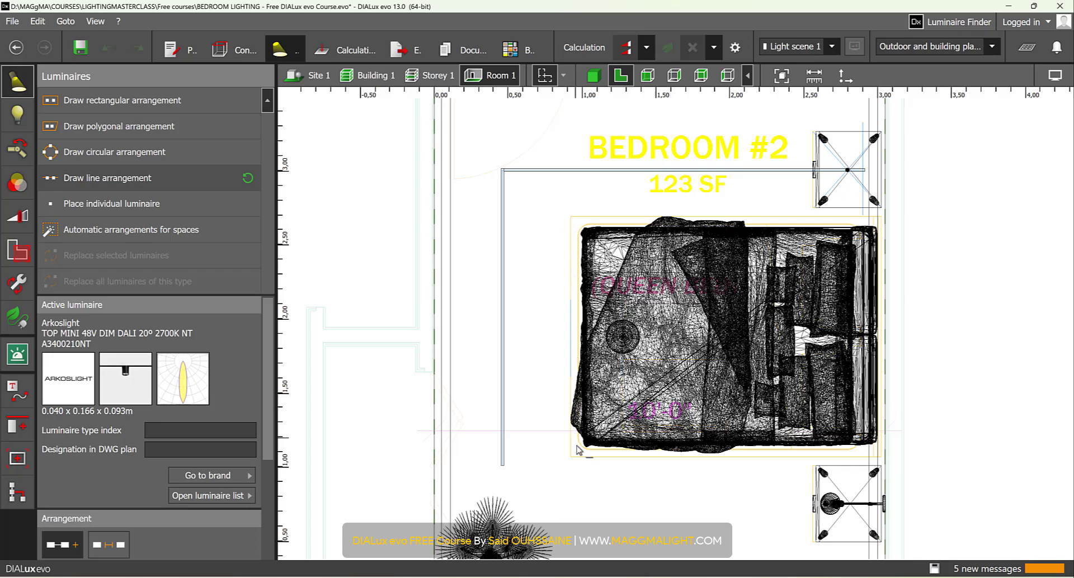
scroll(506, 213, up, 3)
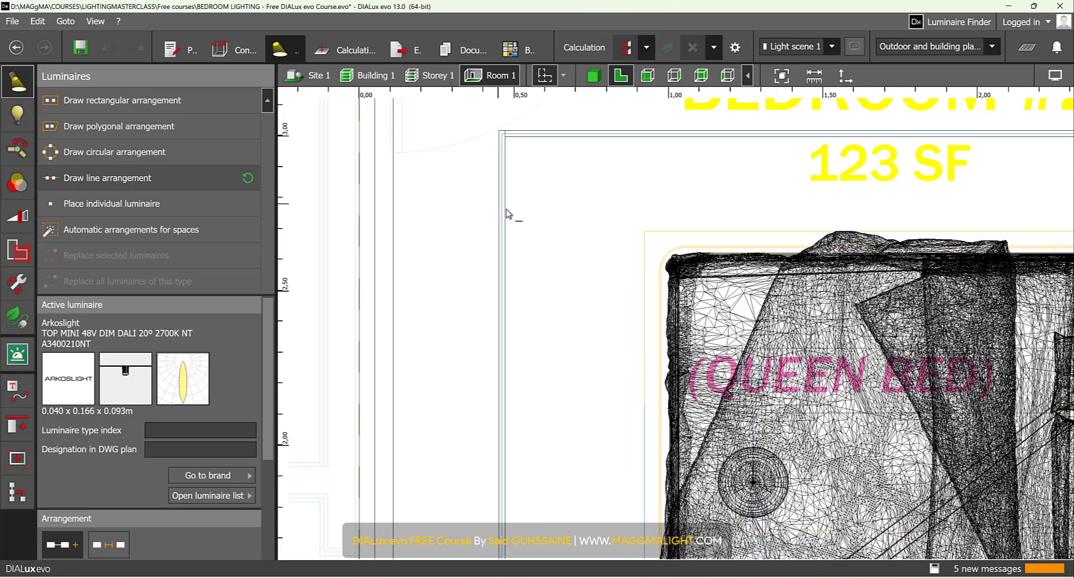
scroll(507, 213, up, 2)
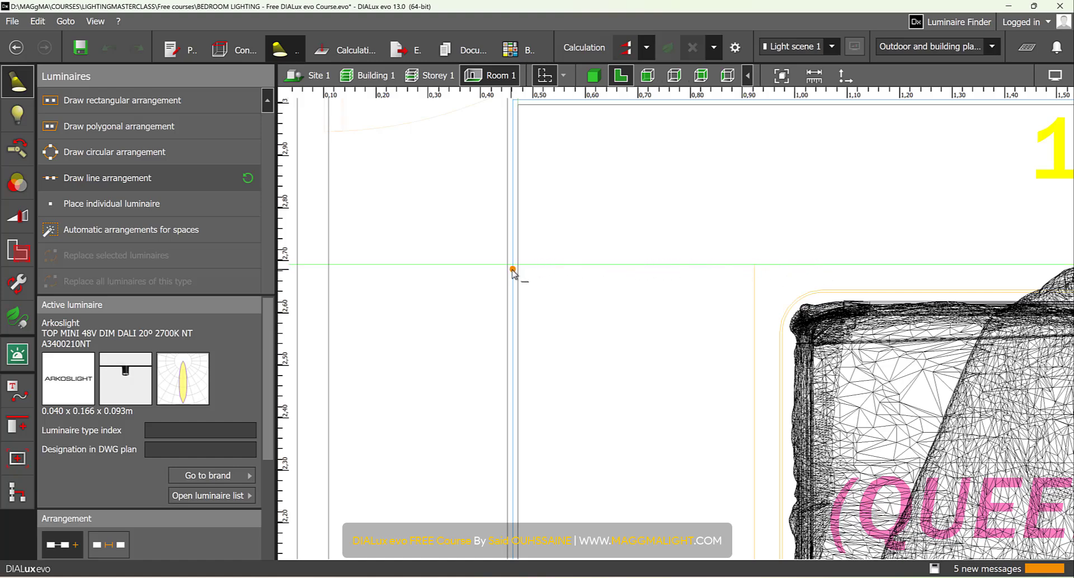
scroll(512, 270, up, 2)
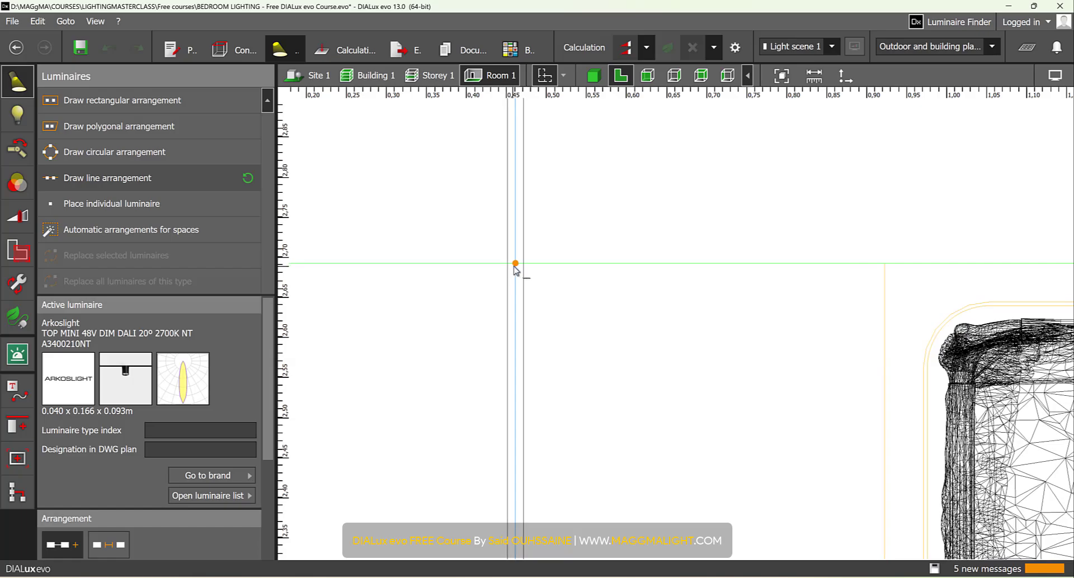
click(514, 266)
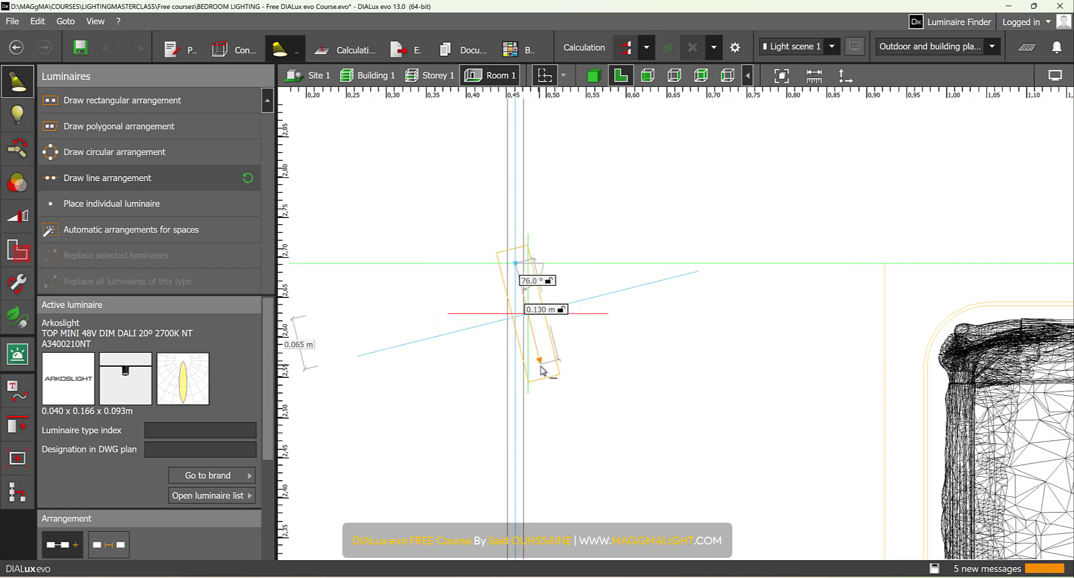
scroll(540, 366, down, 3)
middle_drag(546, 434, 620, 107)
scroll(647, 359, up, 4)
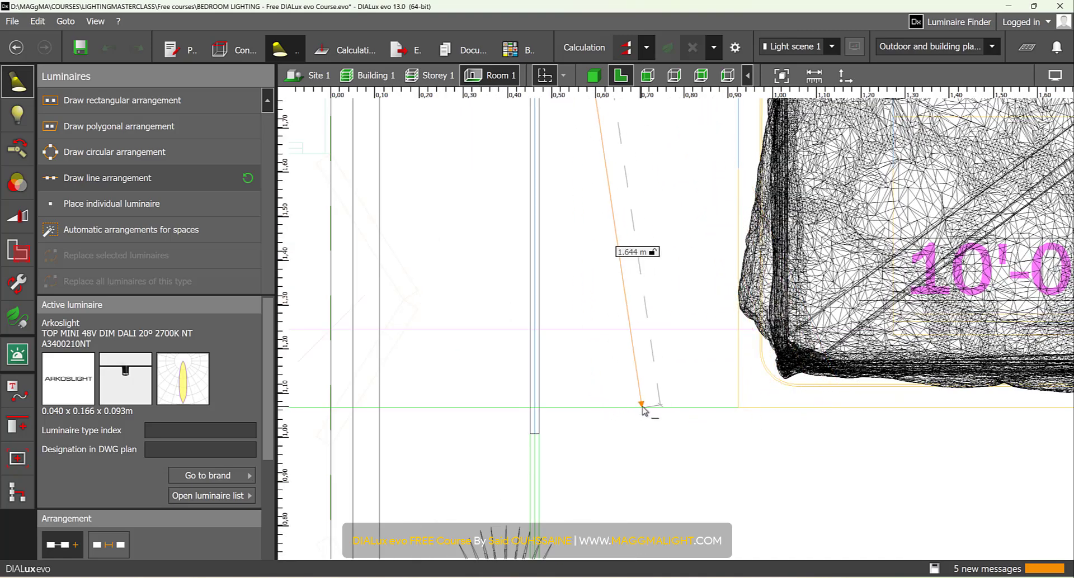
scroll(531, 411, up, 2)
scroll(530, 417, up, 1)
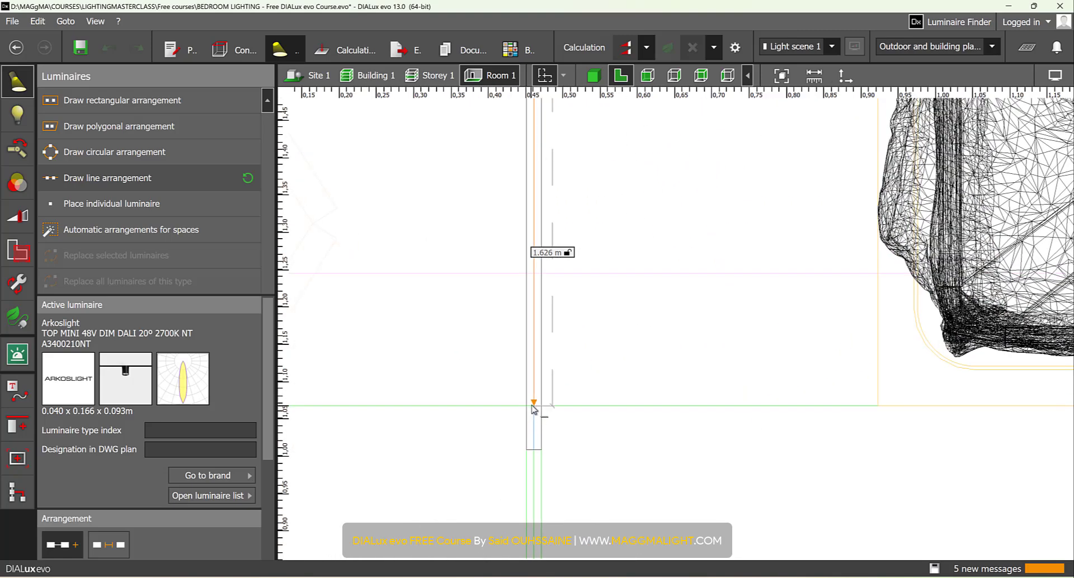
click(535, 407)
- Set the number of luminaires in the TOP MINI line arrangement to 2
scroll(427, 434, down, 7)
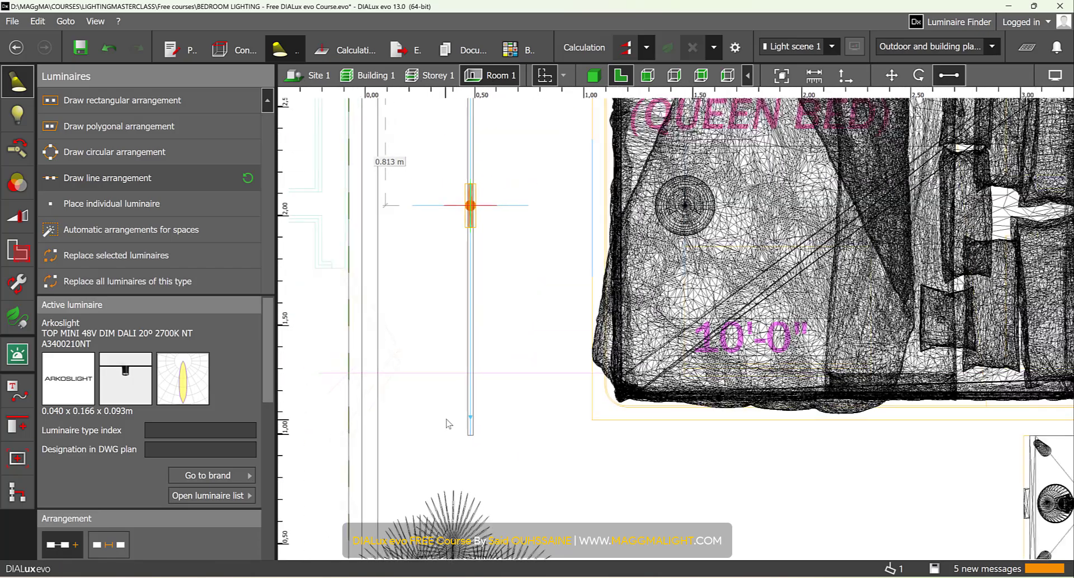
click(200, 430)
scroll(215, 464, down, 2)
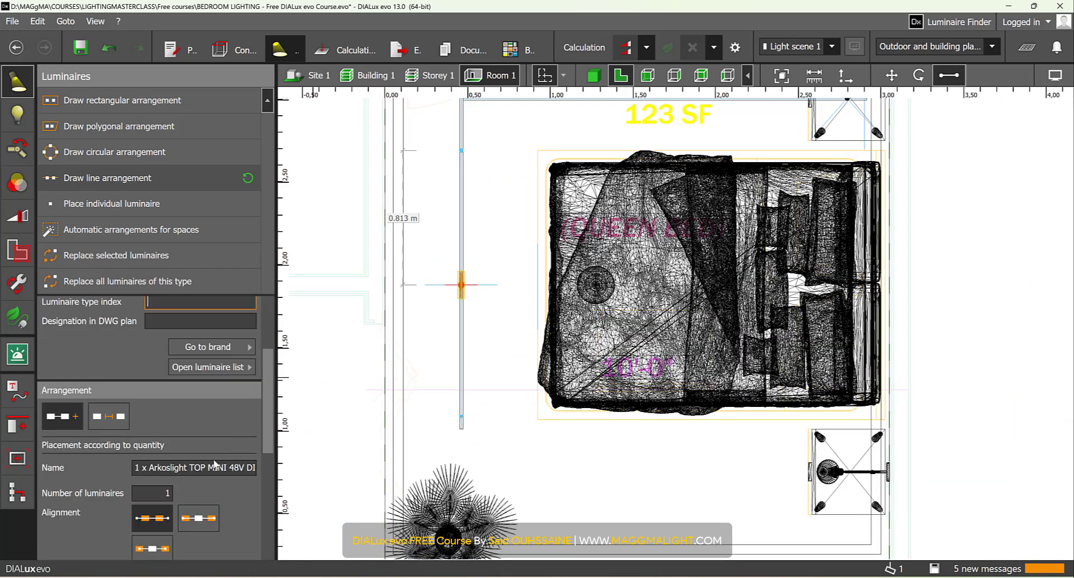
click(167, 494)
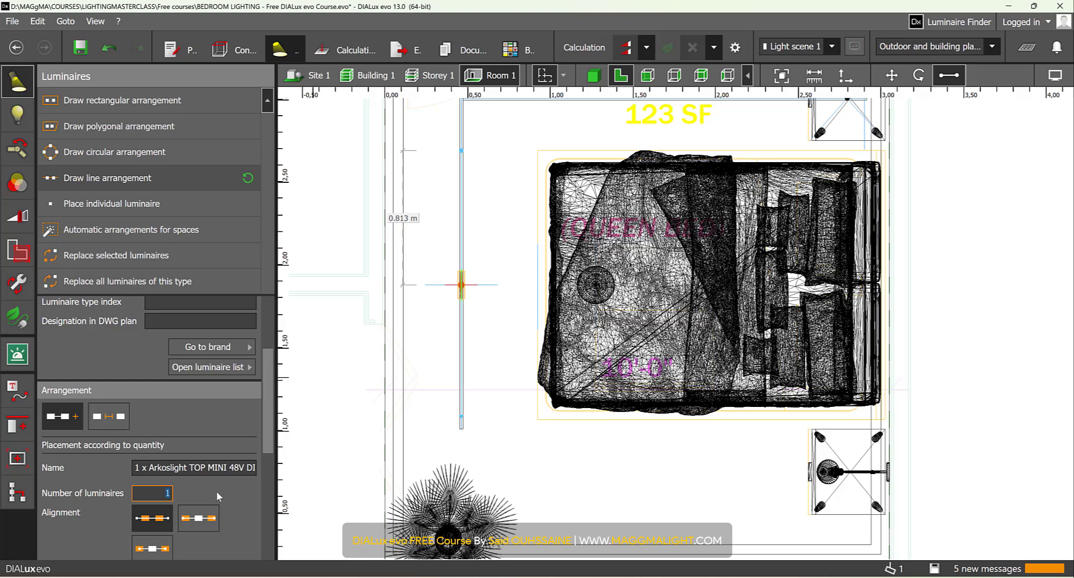
text(2)
key(Return)
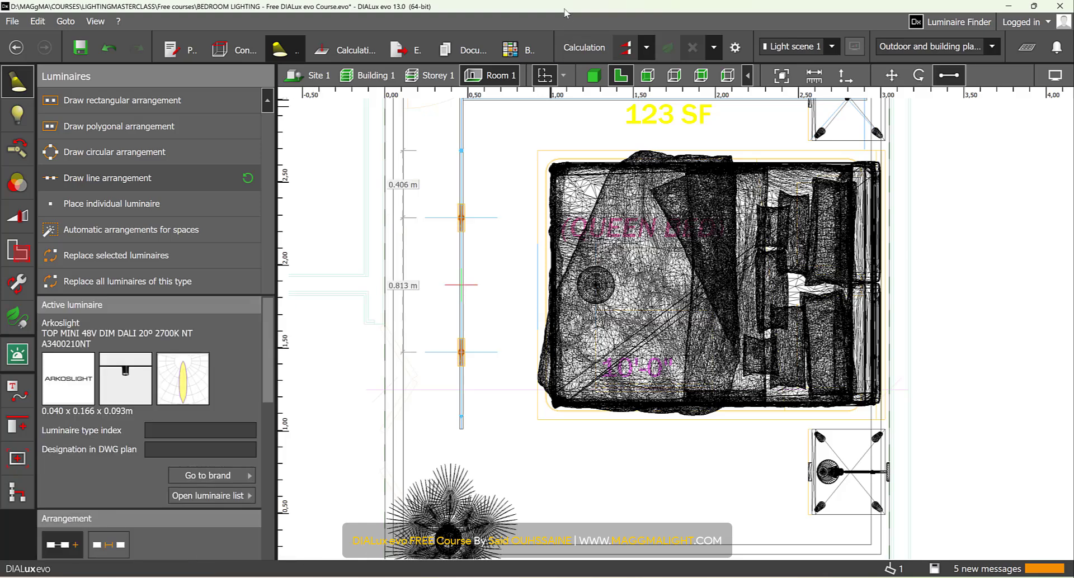
- In a side view facing the headboard, move the two TOP MINI luminaires slightly up so their adapters sit inside the ceiling track
click(648, 76)
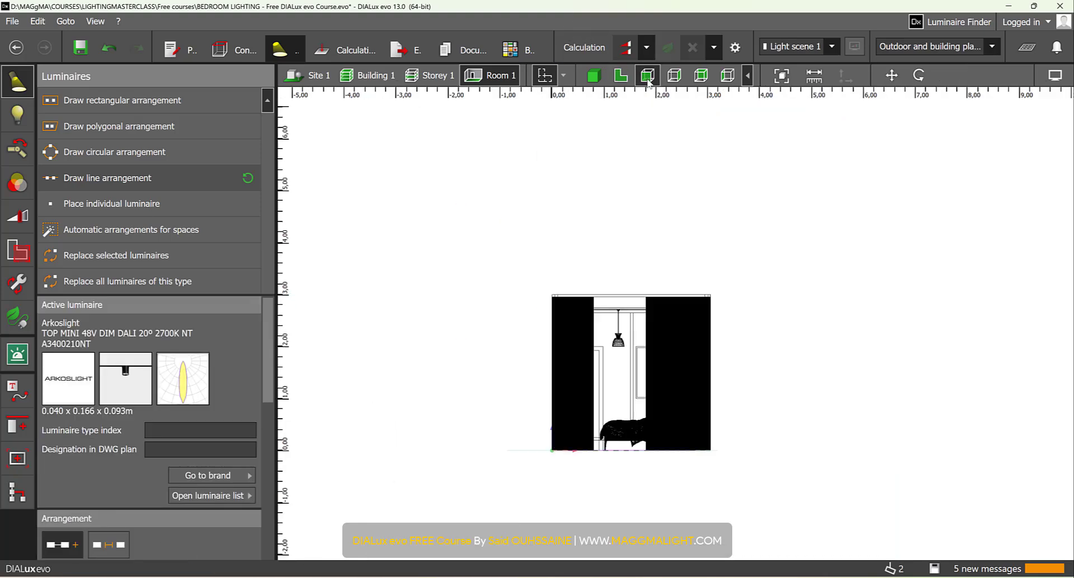
click(673, 77)
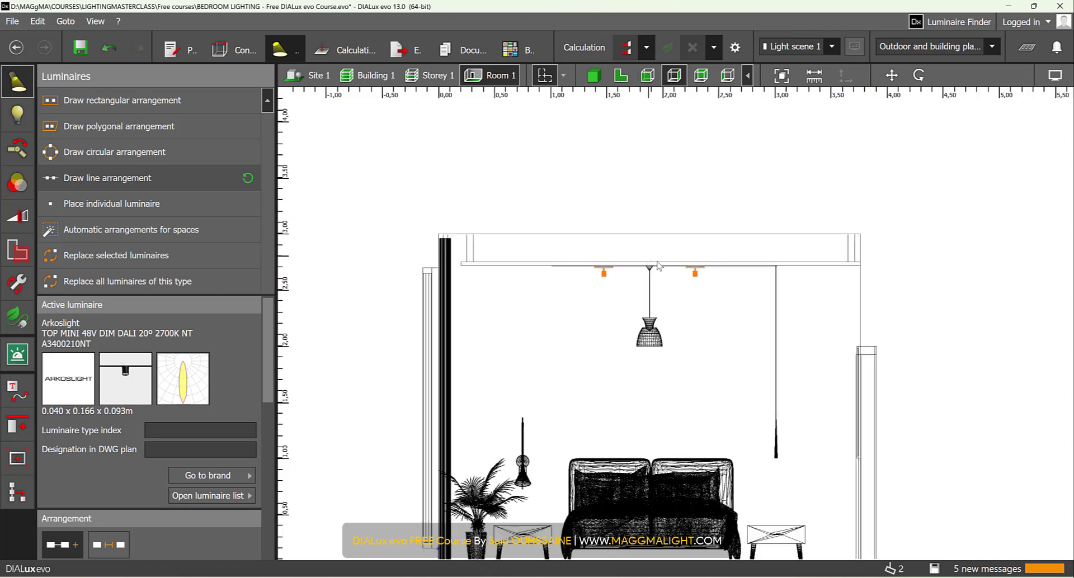
scroll(669, 264, up, 5)
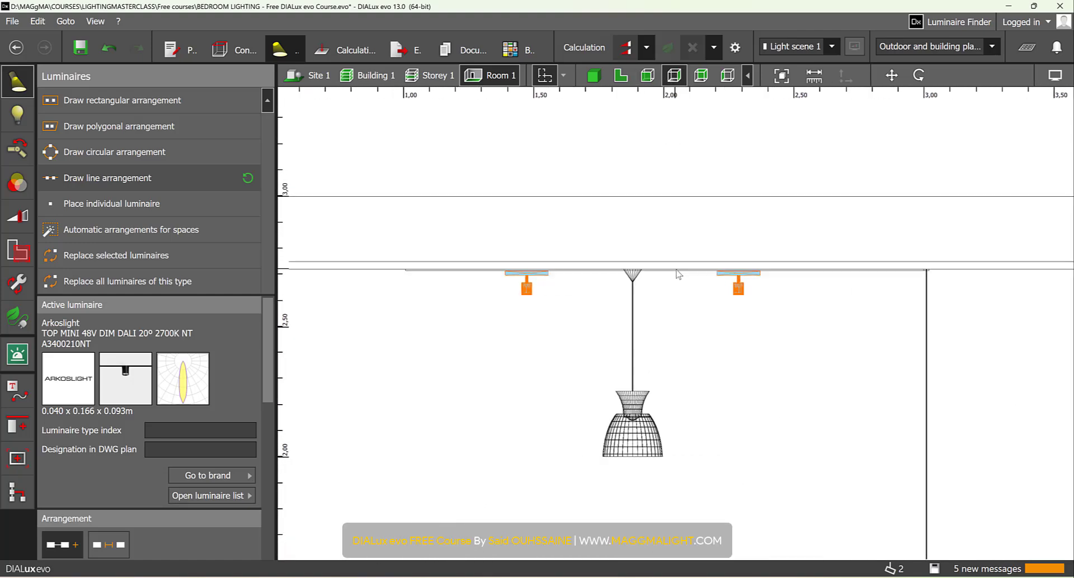
click(891, 75)
scroll(576, 259, up, 3)
middle_drag(579, 256, 686, 229)
scroll(686, 228, up, 1)
middle_drag(616, 230, 706, 249)
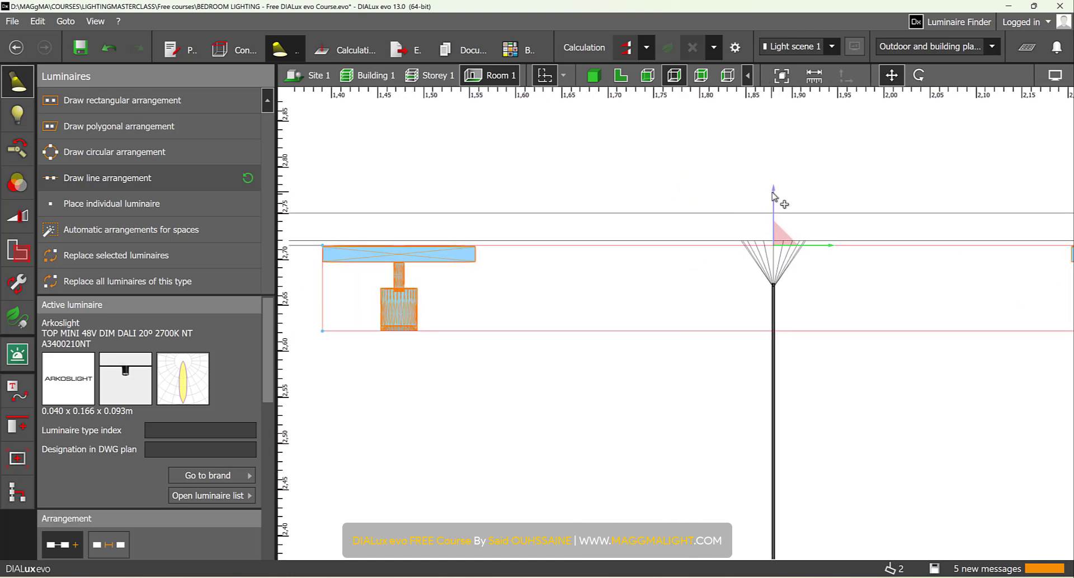
drag(774, 199, 774, 182)
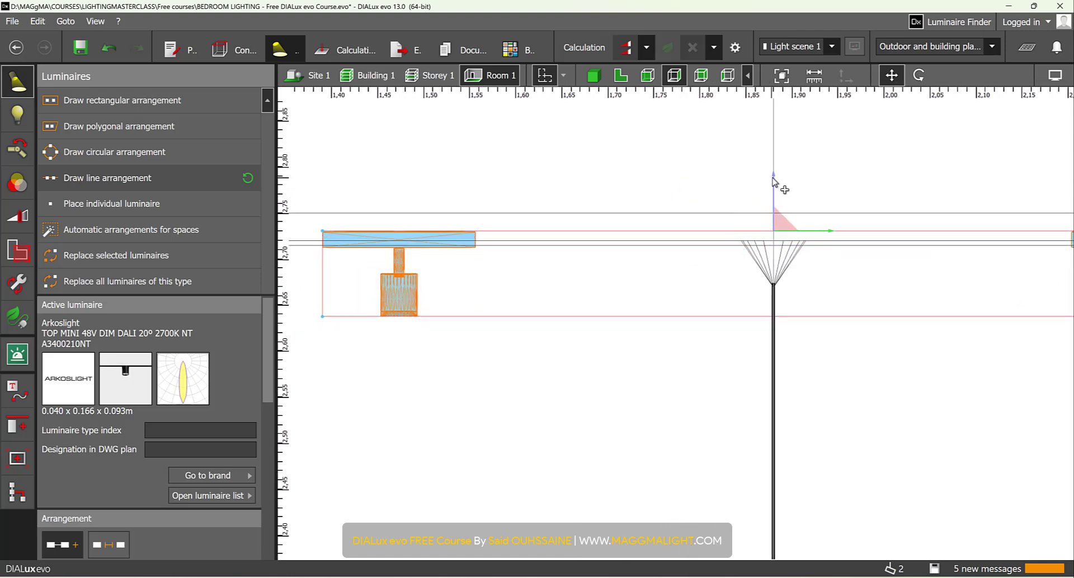
- Deselect the luminaires and examine the two TOP MINI spots on the ceiling track from inside the room in 3D
click(593, 75)
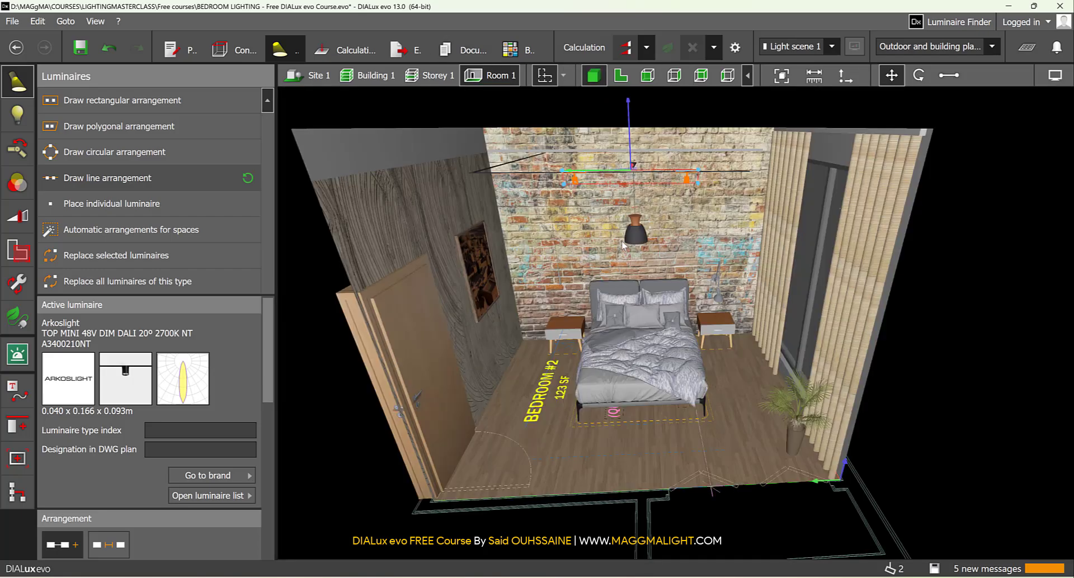
key(Escape)
right_drag(622, 241, 842, 274)
scroll(657, 212, up, 4)
right_drag(726, 382, 918, 469)
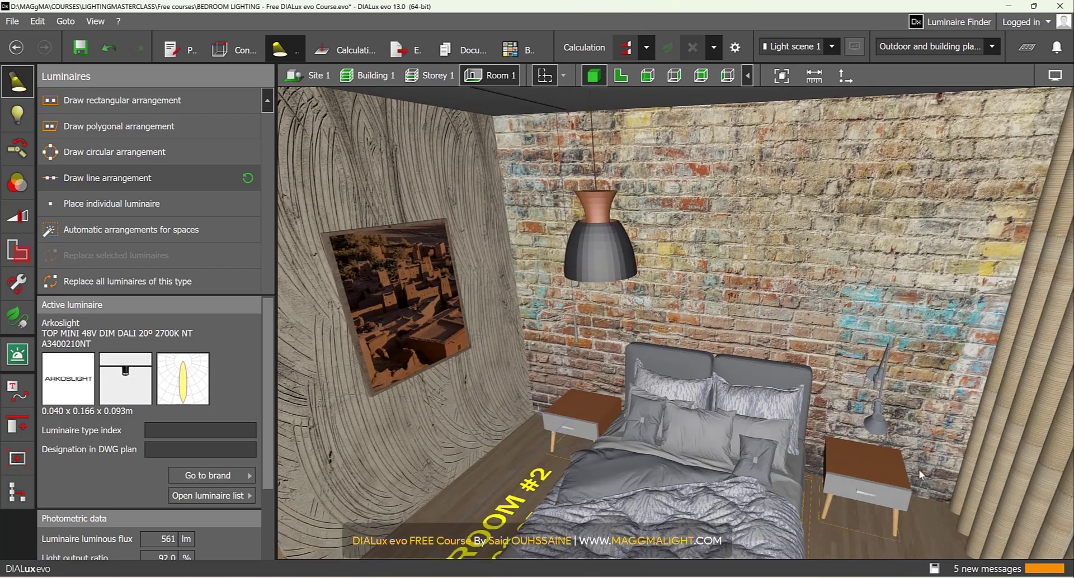
right_drag(882, 425, 656, 171)
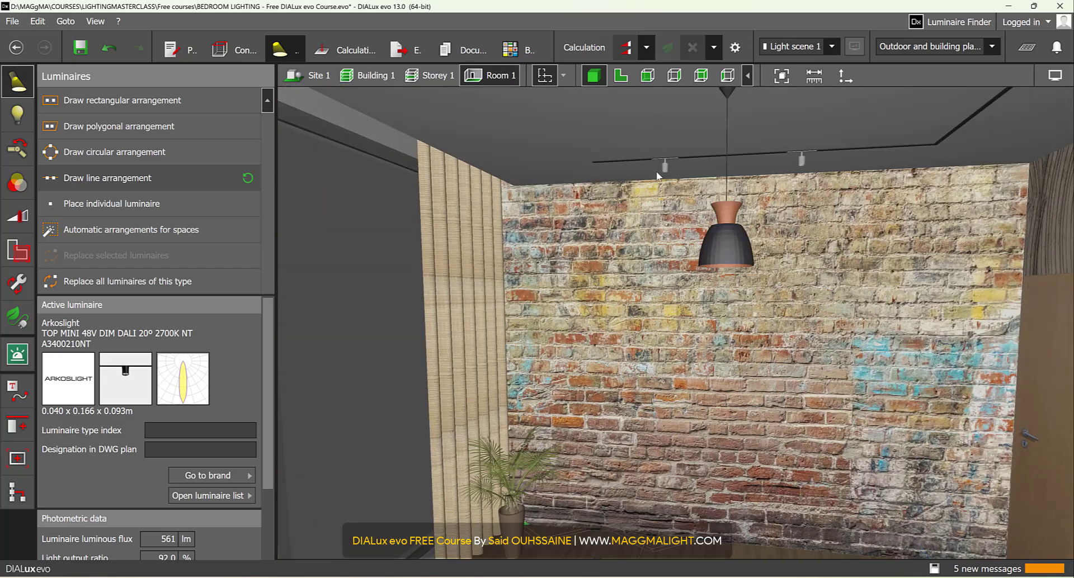
right_drag(763, 157, 566, 194)
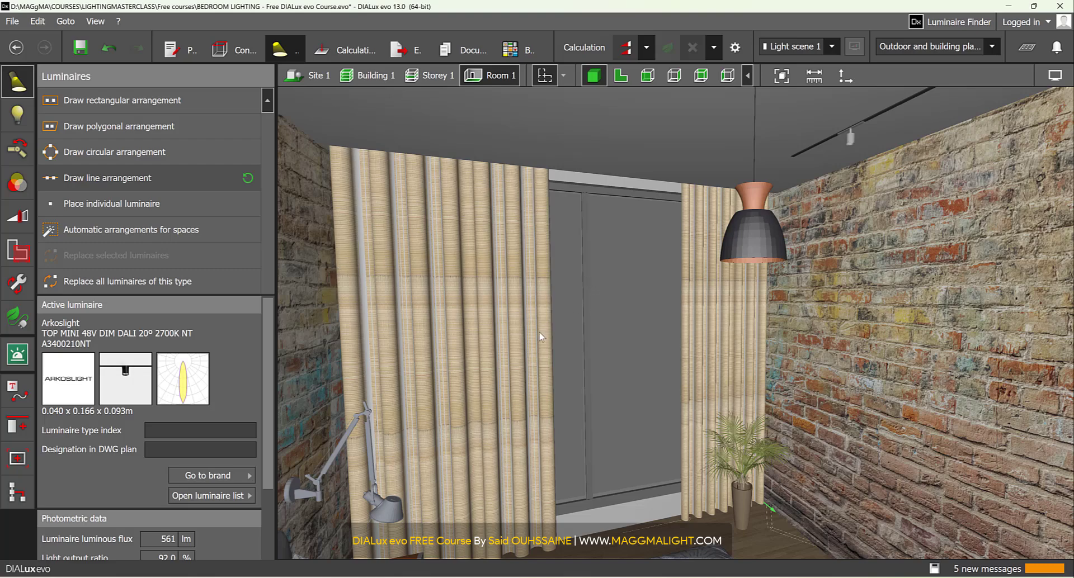
- Load XOOCOVE_HE_SW_10_W827_60D_IP40_1000 from the LUMINAIRES folder into DIALux as the active luminaire, with the room shown in plan view
click(621, 75)
scroll(643, 284, down, 3)
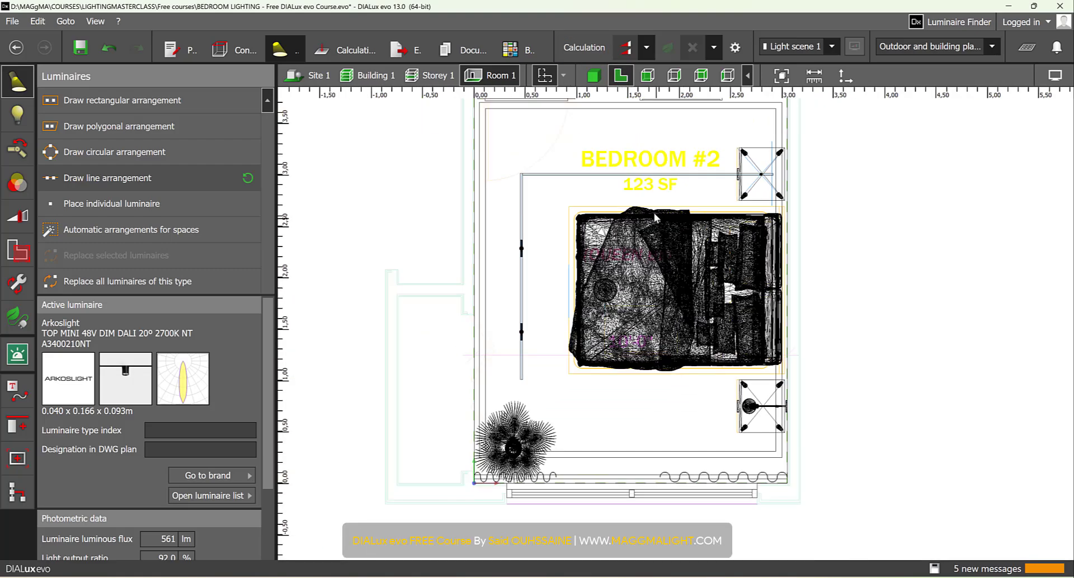
middle_drag(656, 217, 655, 154)
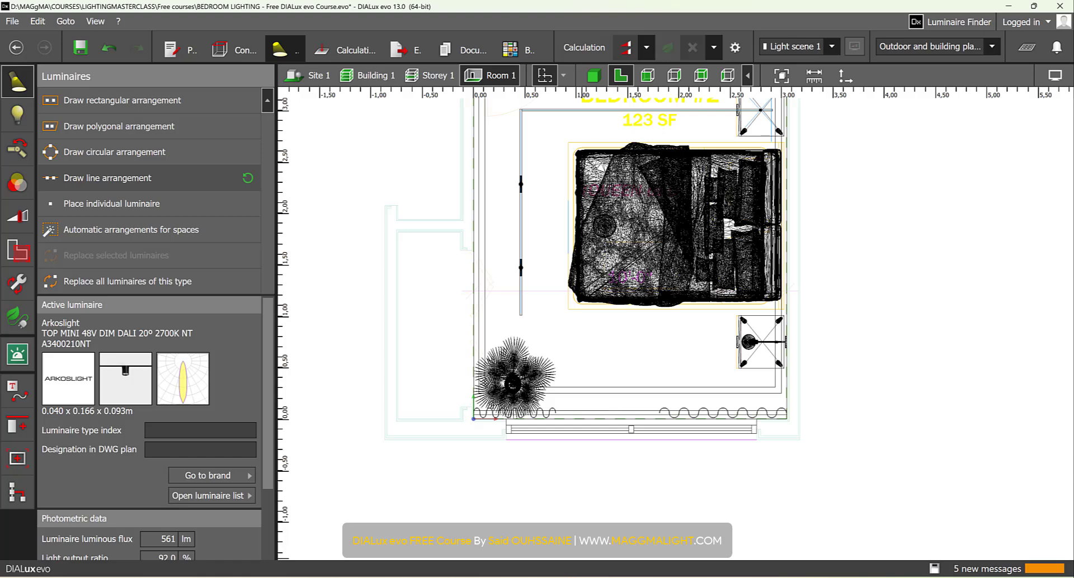
click(447, 577)
click(171, 192)
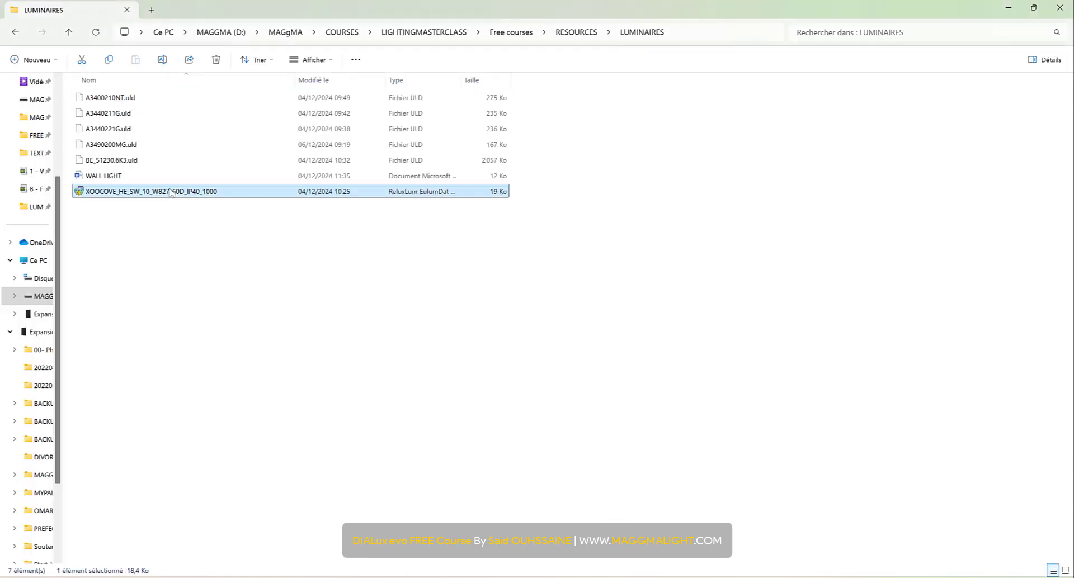
right_drag(171, 193, 170, 193)
click(156, 195)
right_click(155, 195)
click(218, 384)
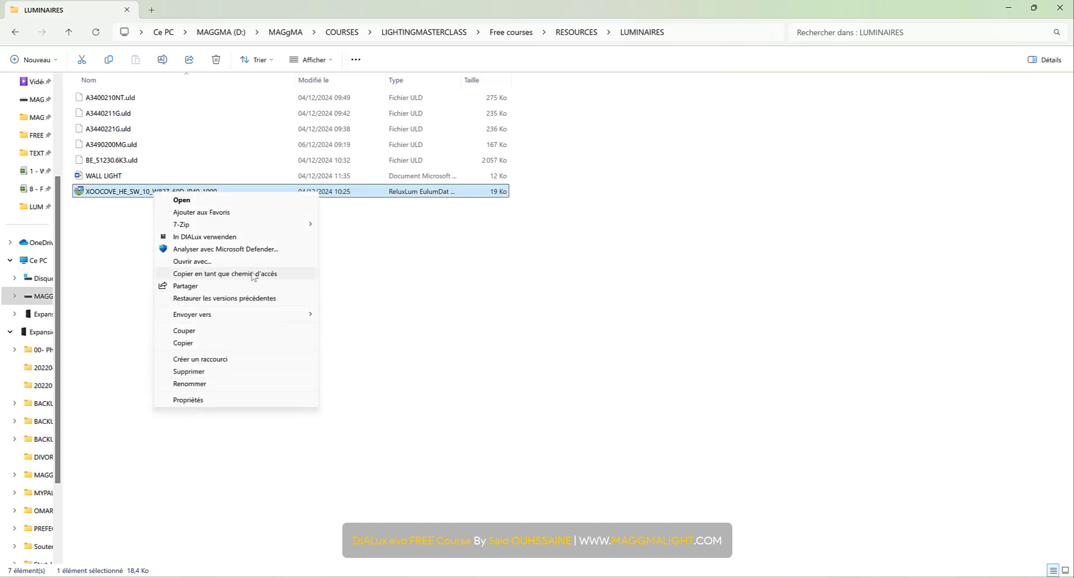
click(232, 235)
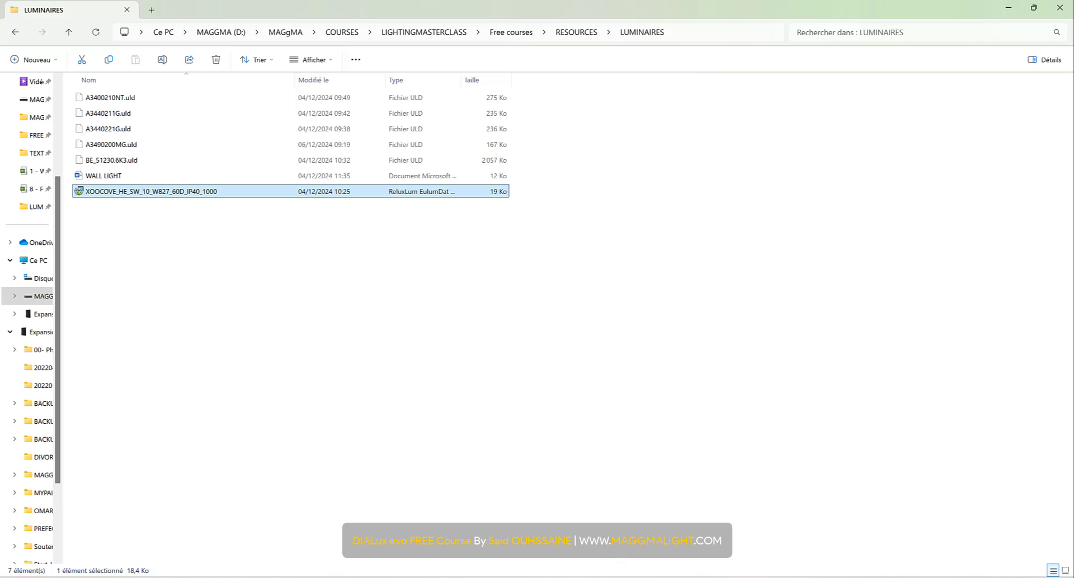
click(631, 518)
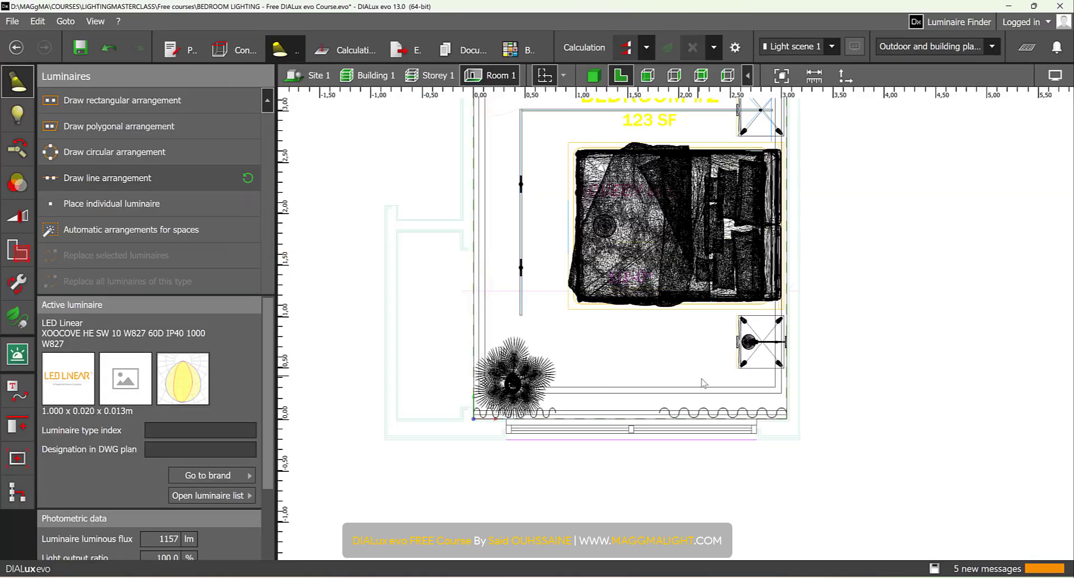
- Draw a line arrangement of the XOOCOVE luminaire about 3.05 m long, wall to wall, just inside the window curtains
scroll(751, 419, up, 1)
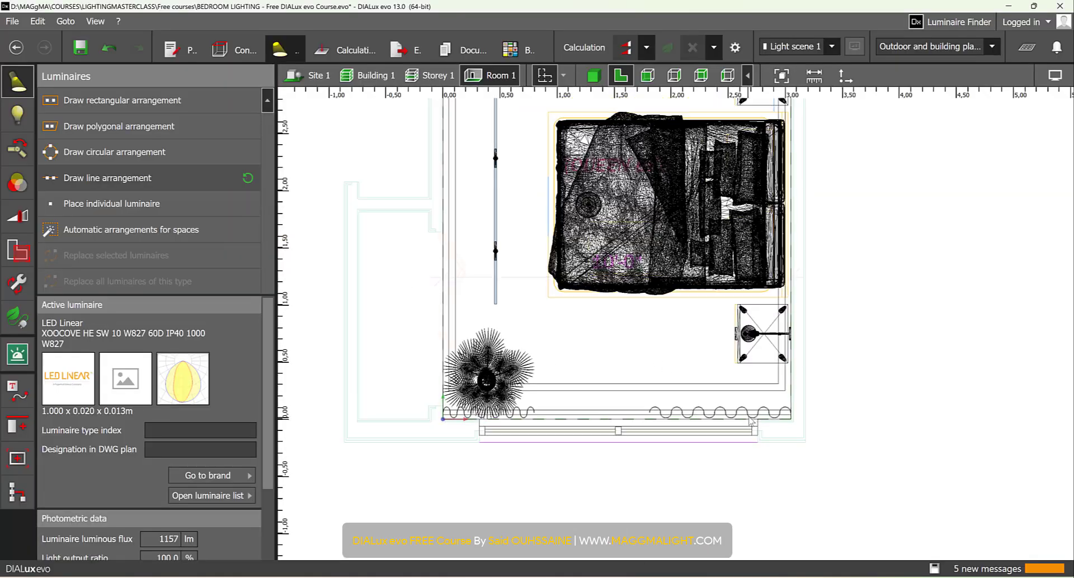
click(130, 179)
scroll(775, 407, up, 3)
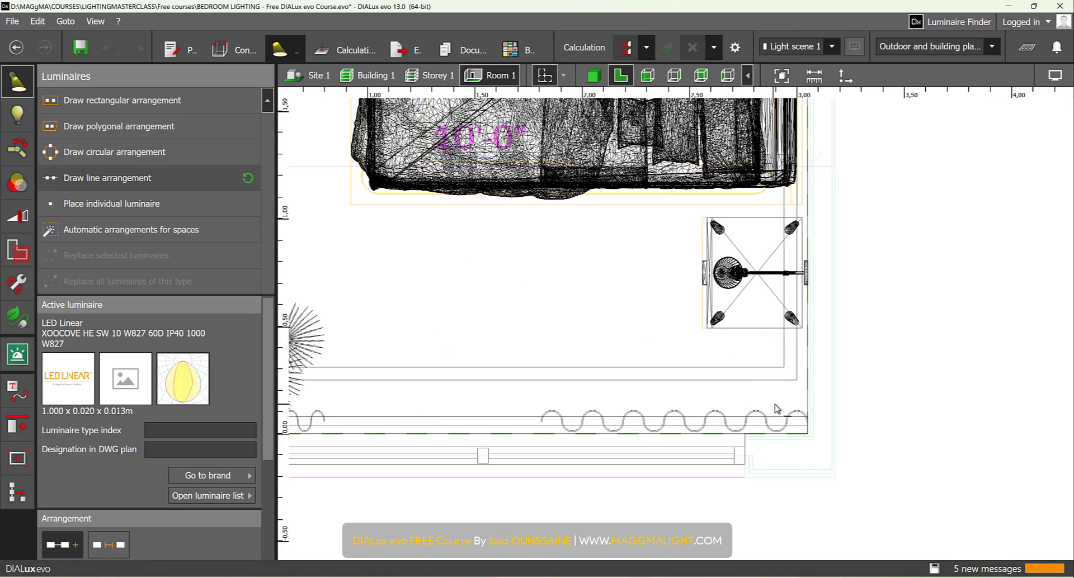
scroll(808, 380, up, 3)
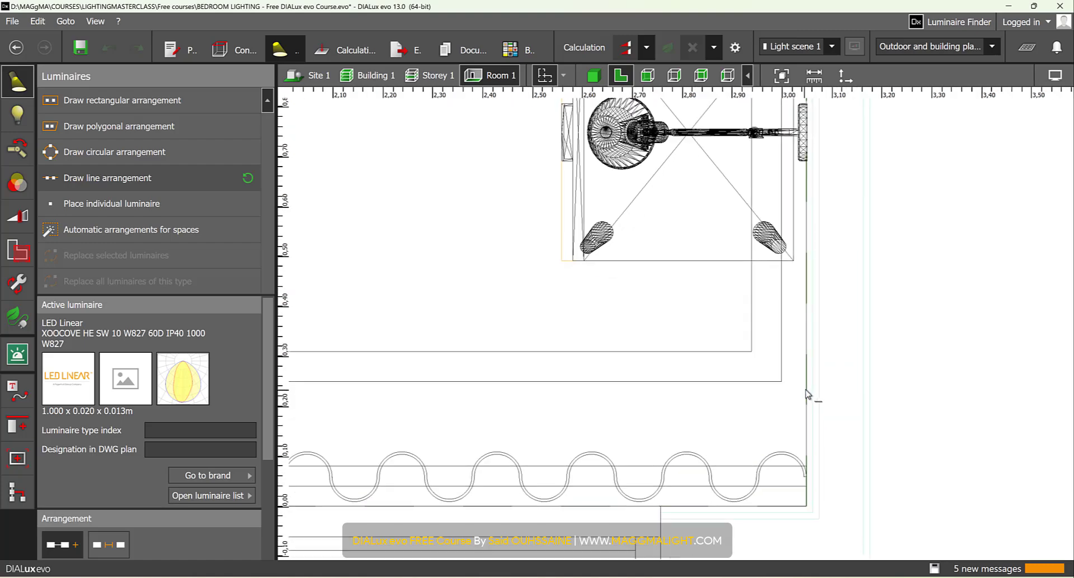
click(805, 395)
scroll(796, 399, down, 2)
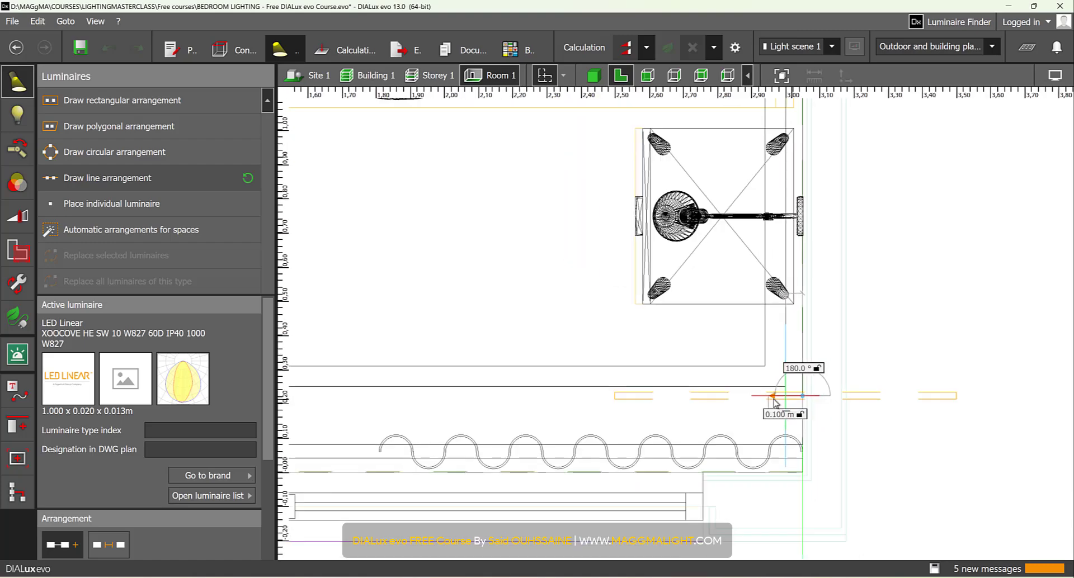
scroll(766, 399, down, 2)
middle_drag(623, 397, 969, 348)
scroll(484, 359, up, 2)
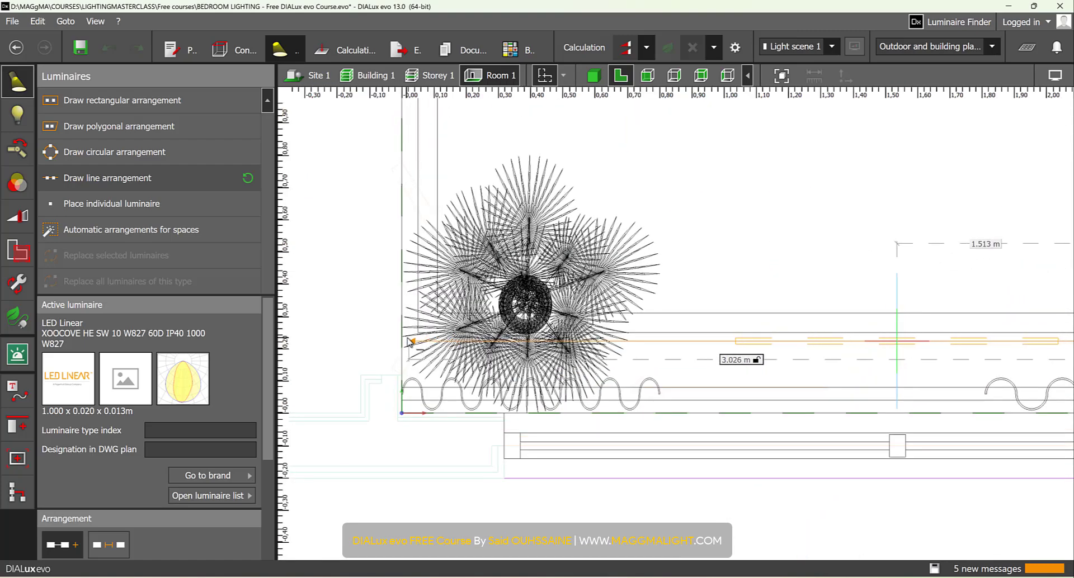
click(405, 342)
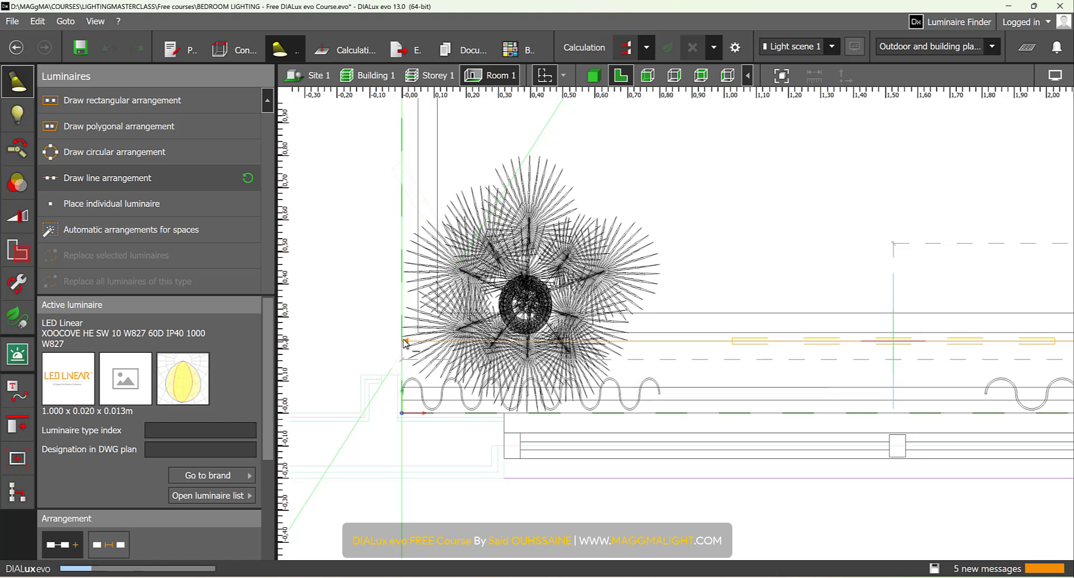
- Set the number of luminaires in the XOOCOVE line arrangement to 3
scroll(434, 350, down, 1)
scroll(581, 390, down, 2)
click(192, 427)
scroll(195, 437, down, 3)
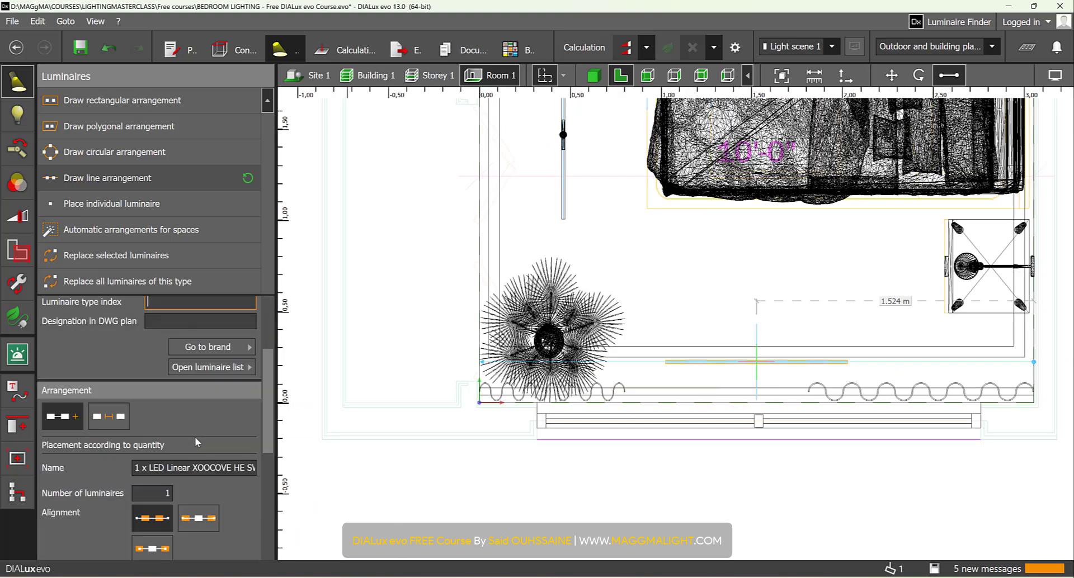
scroll(195, 442, up, 3)
scroll(193, 450, down, 4)
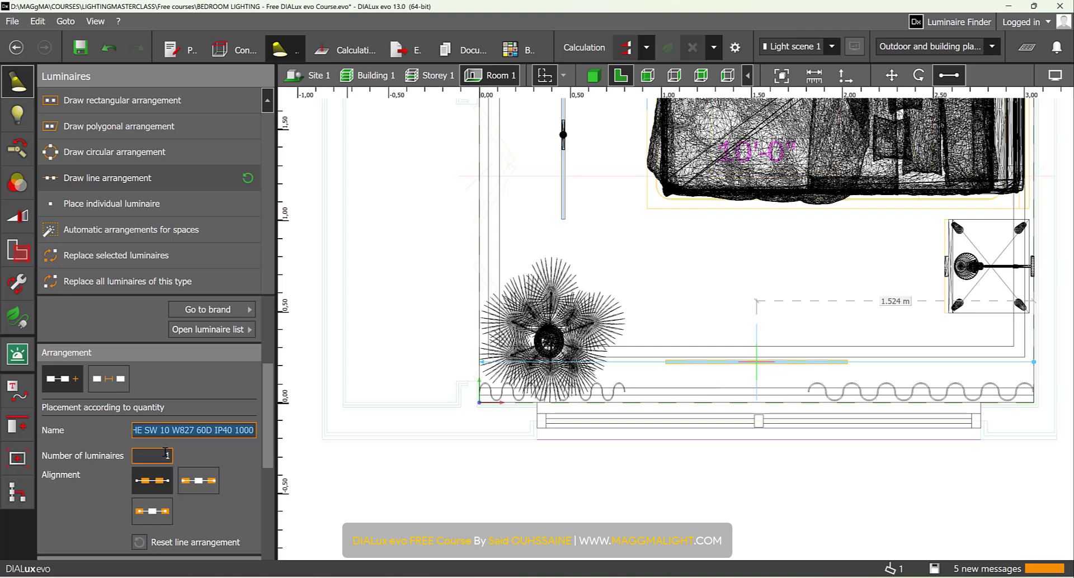
drag(160, 456, 230, 454)
text(3)
key(Return)
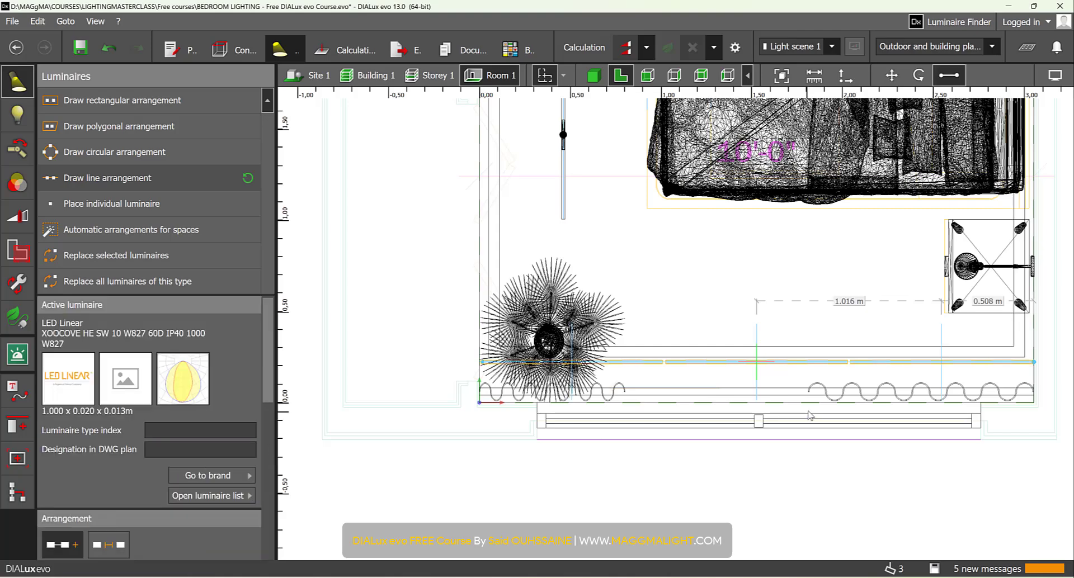
- Move the XOOCOVE luminaire at the nightstand end against the middle one to close the gap between them
scroll(805, 373, up, 1)
scroll(616, 372, up, 6)
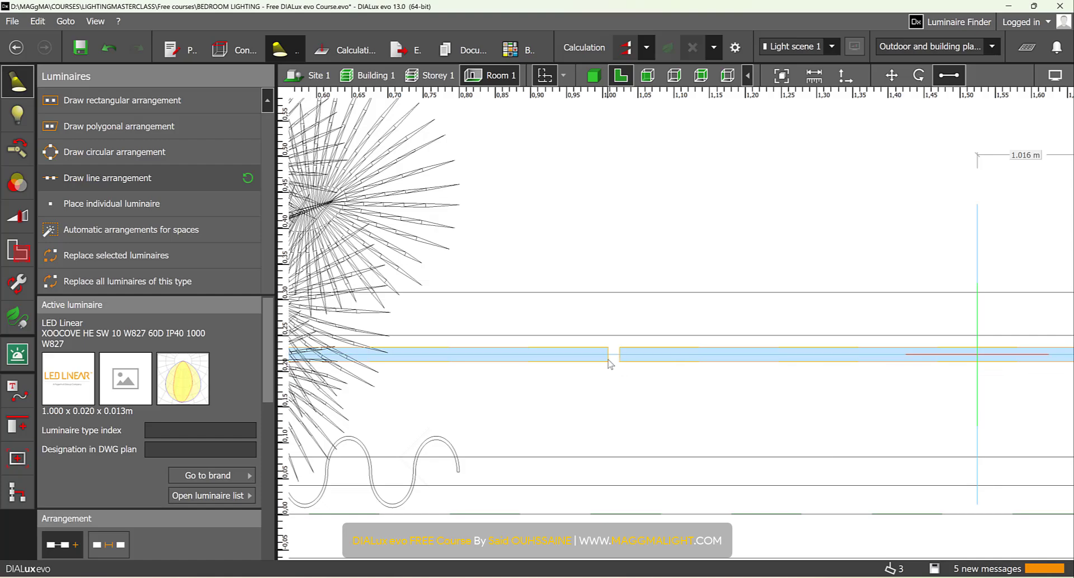
scroll(610, 363, down, 3)
scroll(817, 371, up, 5)
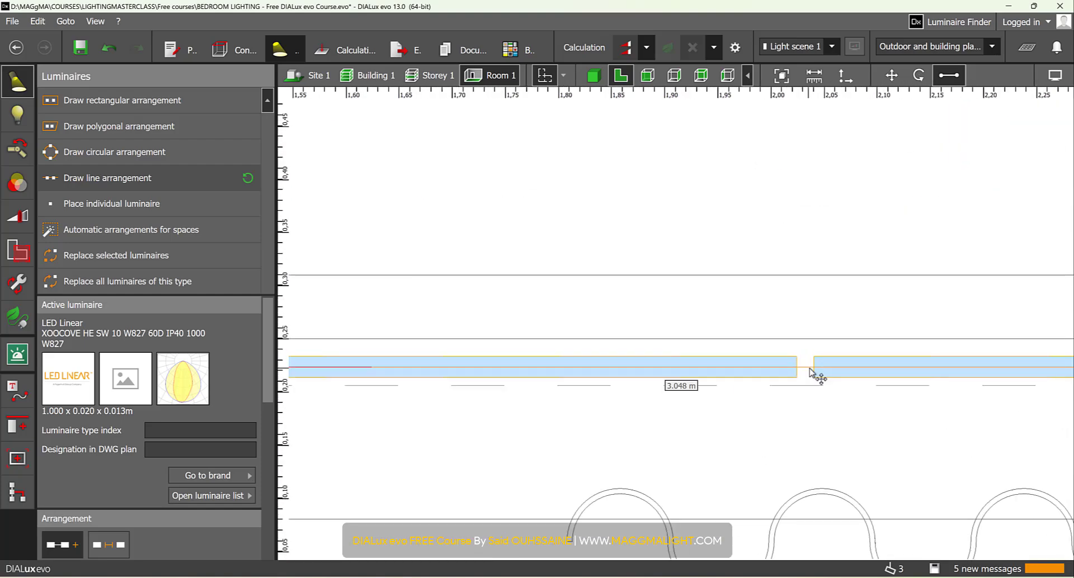
scroll(816, 385, down, 3)
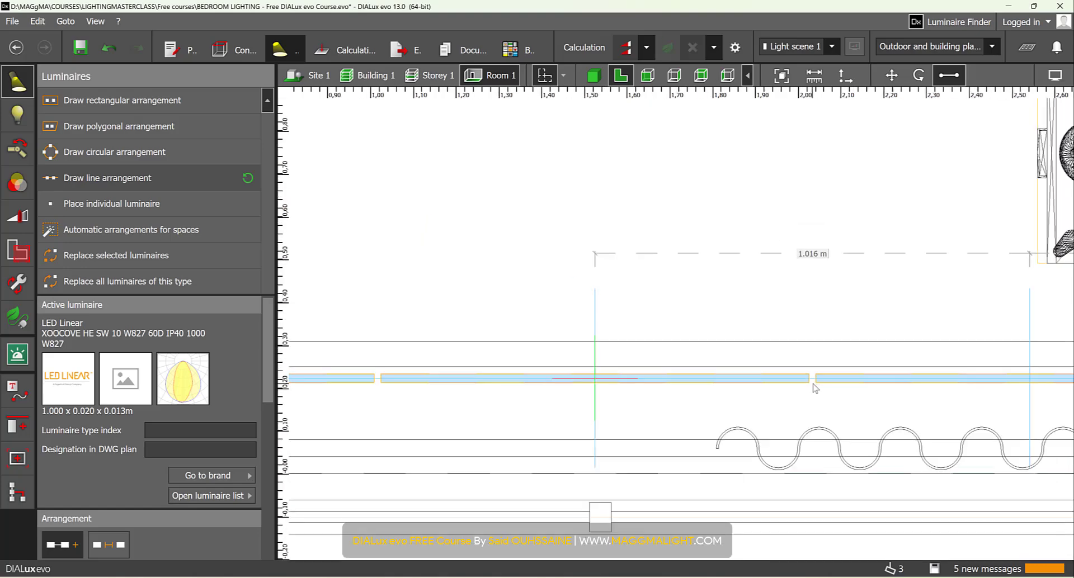
scroll(874, 391, up, 4)
scroll(838, 385, down, 5)
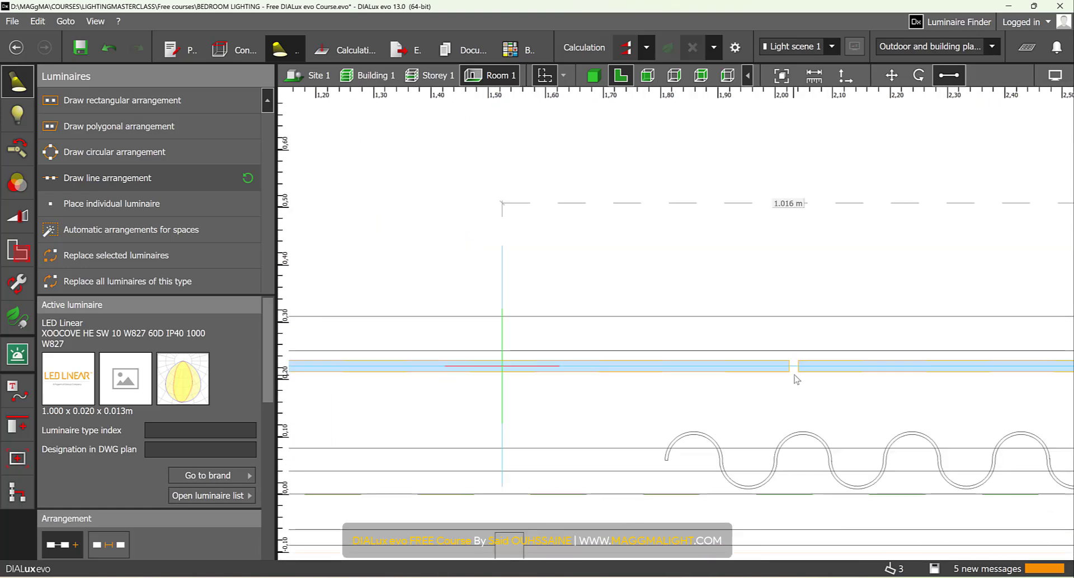
scroll(800, 382, up, 6)
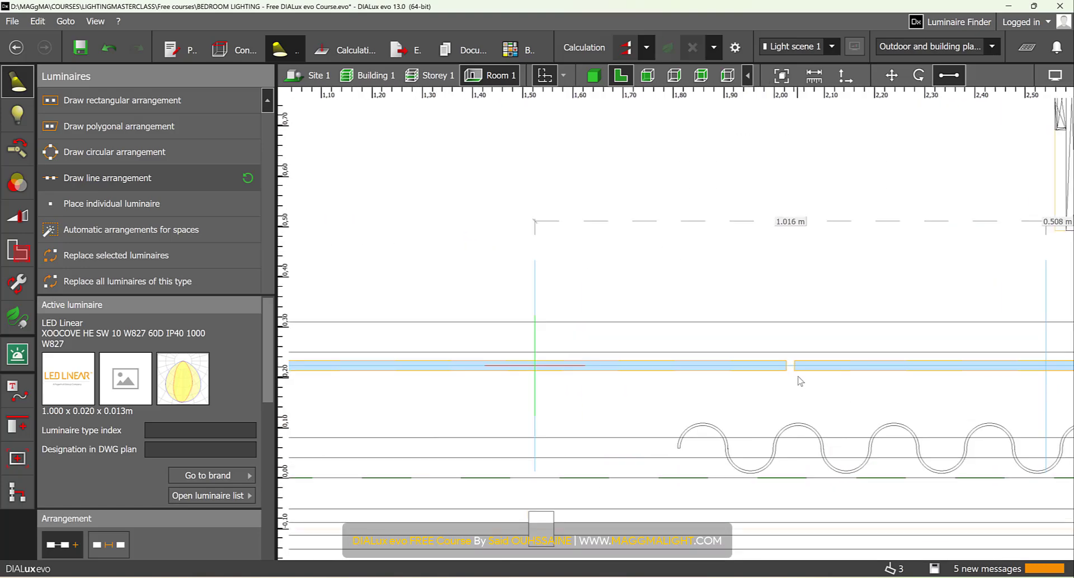
click(794, 352)
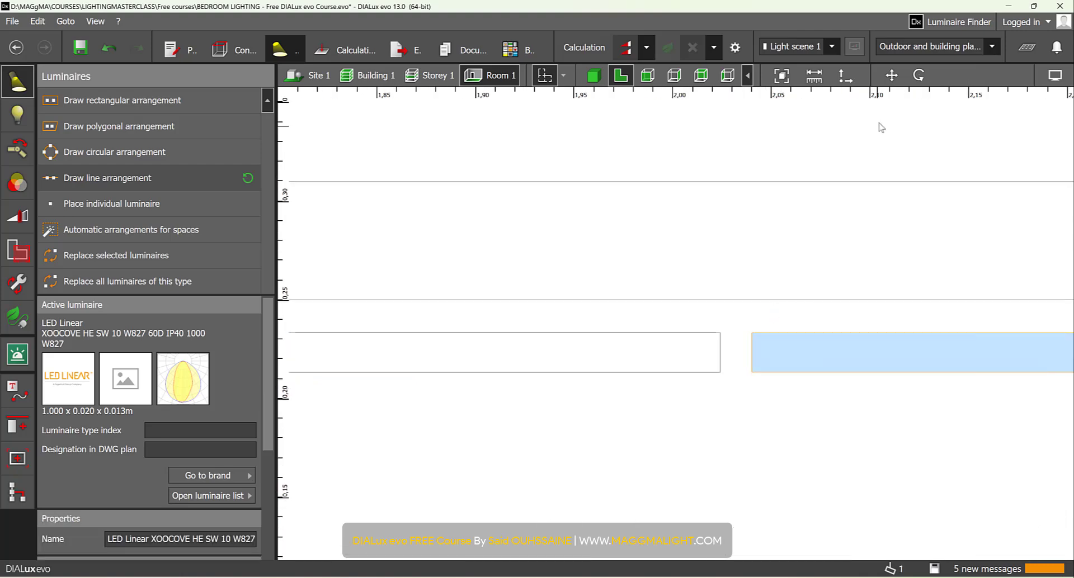
click(892, 75)
drag(750, 335, 729, 343)
- Move the XOOCOVE luminaire at the plant end until its edge meets the middle luminaire
scroll(695, 367, down, 6)
middle_drag(535, 404, 764, 385)
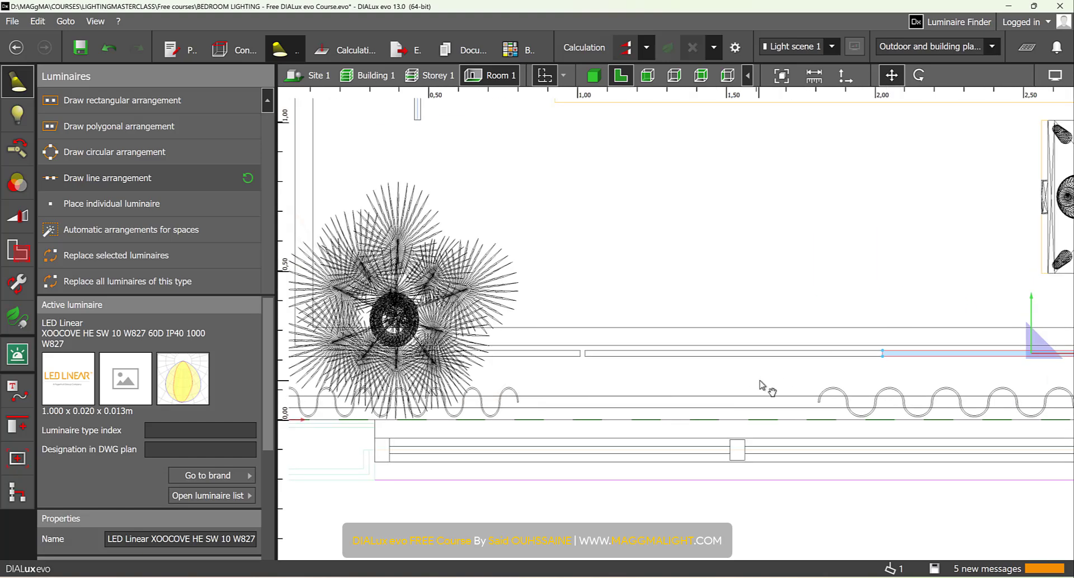
scroll(701, 366, up, 3)
scroll(479, 345, up, 3)
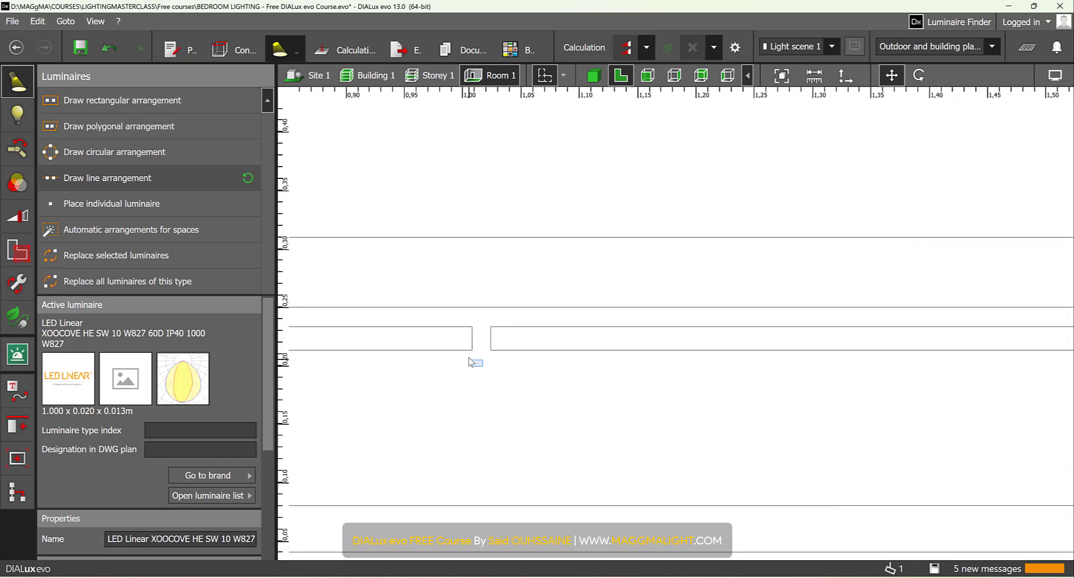
click(461, 340)
scroll(488, 339, up, 3)
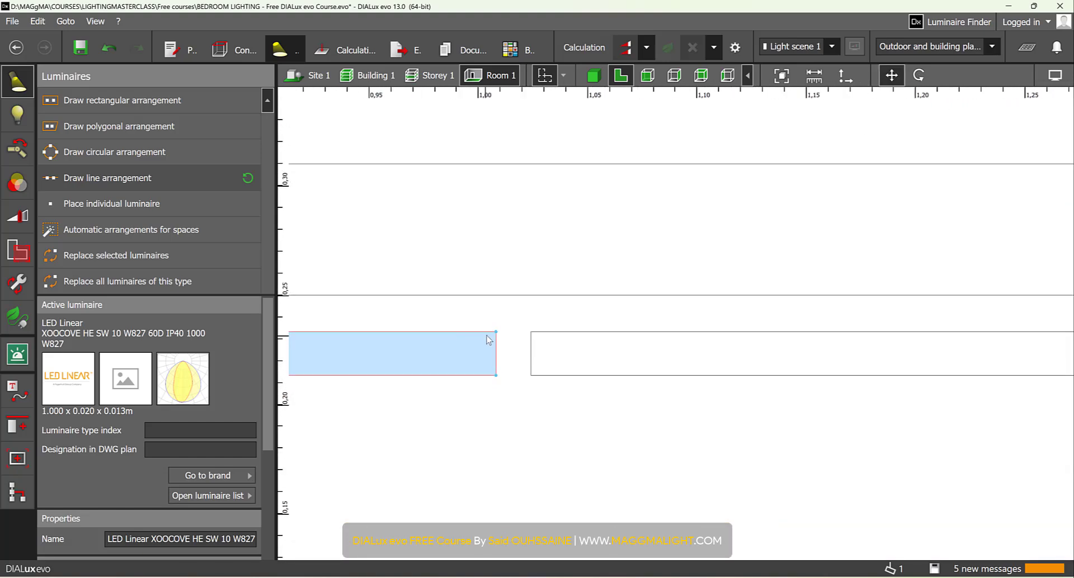
drag(496, 335, 542, 341)
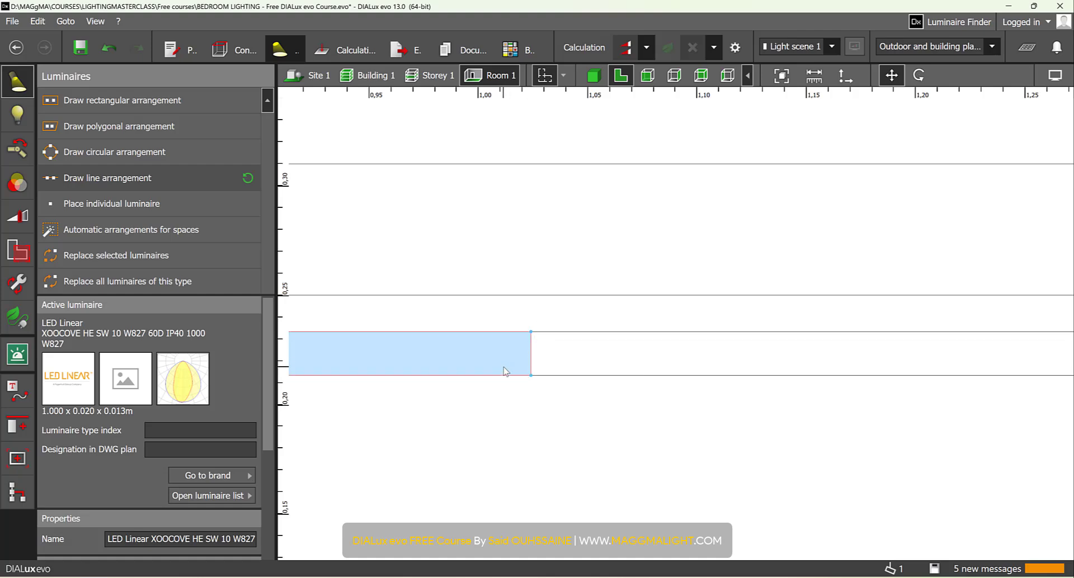
- Select all three XOOCOVE luminaires and bring their profile at the dropped ceiling's edge into close side view
scroll(505, 369, down, 5)
scroll(562, 363, down, 3)
drag(790, 372, 530, 342)
click(658, 76)
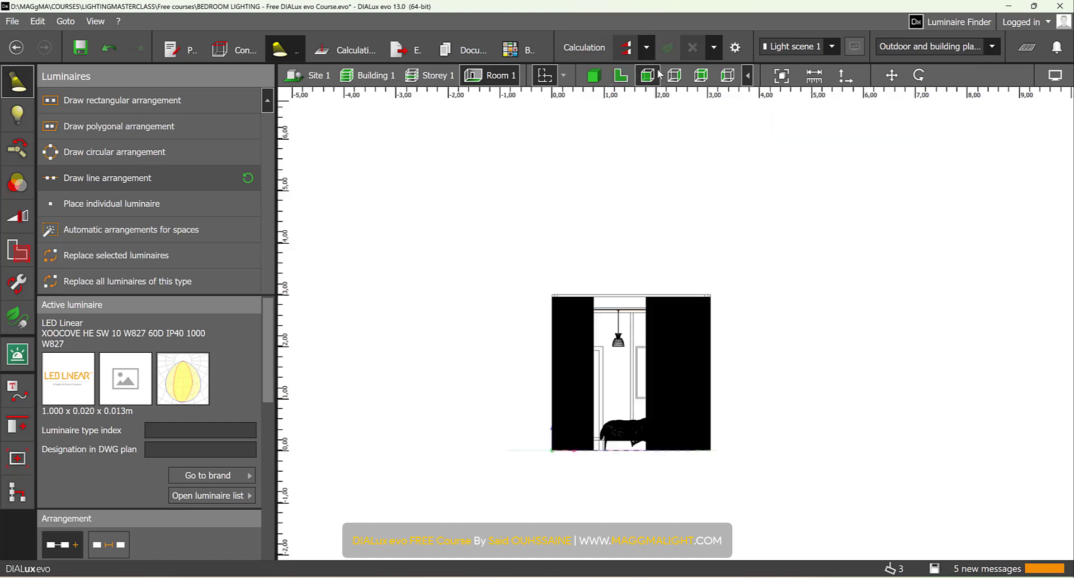
click(680, 76)
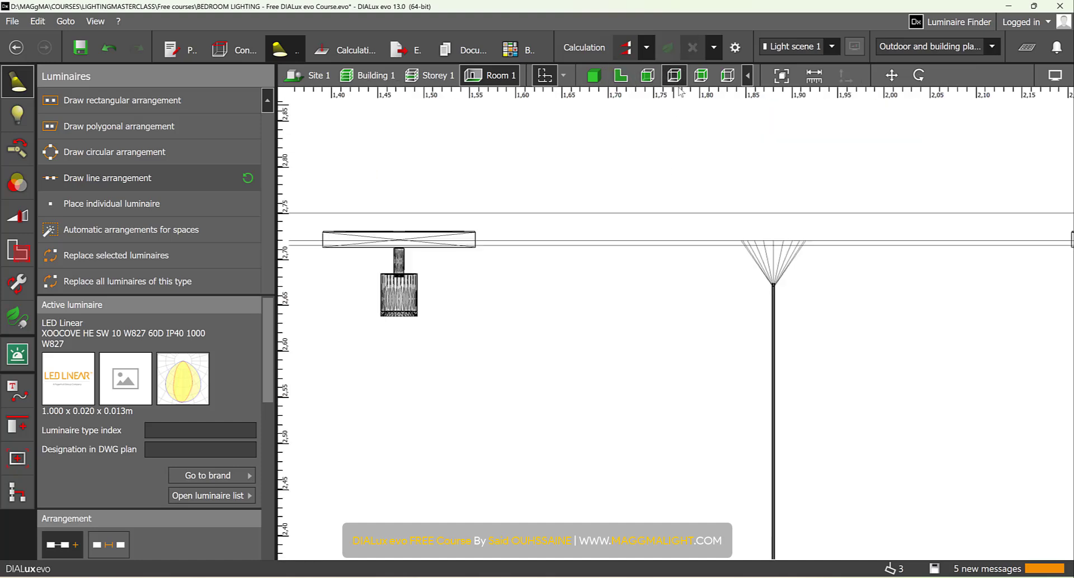
scroll(455, 307, up, 10)
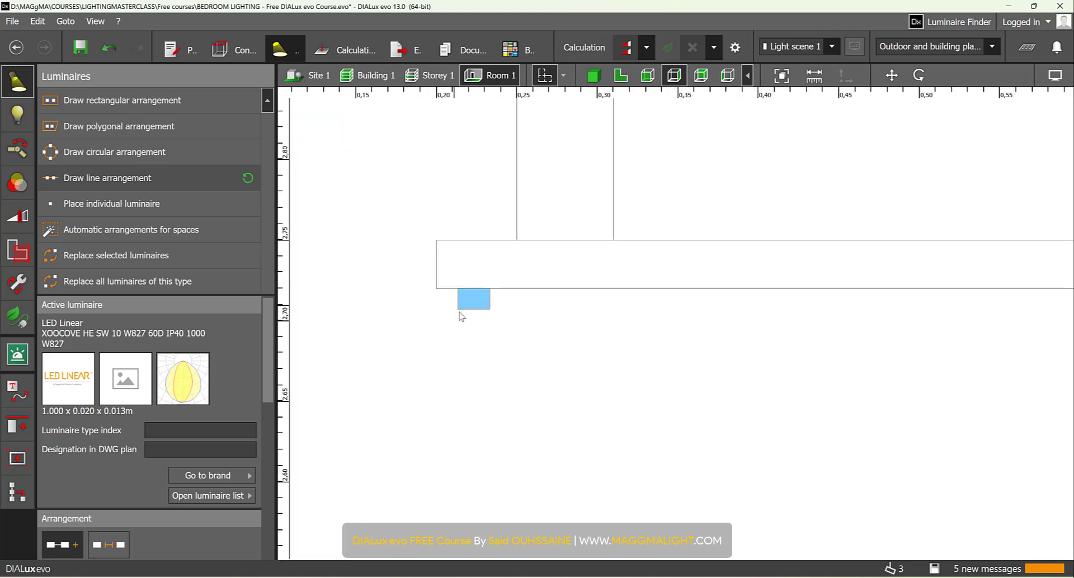
- Display the light distribution curves of the luminaires in the side view
click(1055, 77)
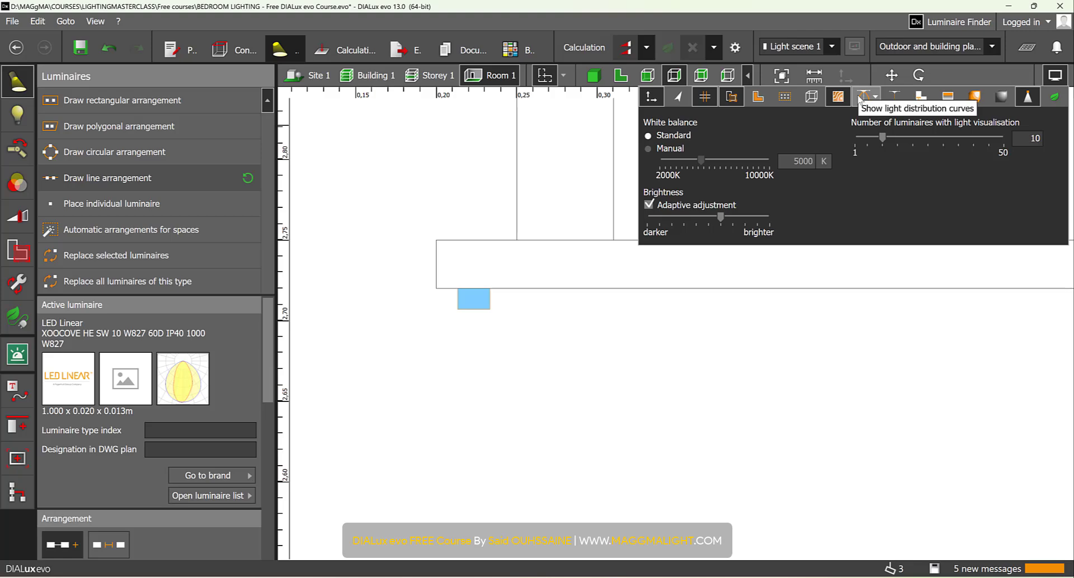
click(861, 97)
click(1057, 76)
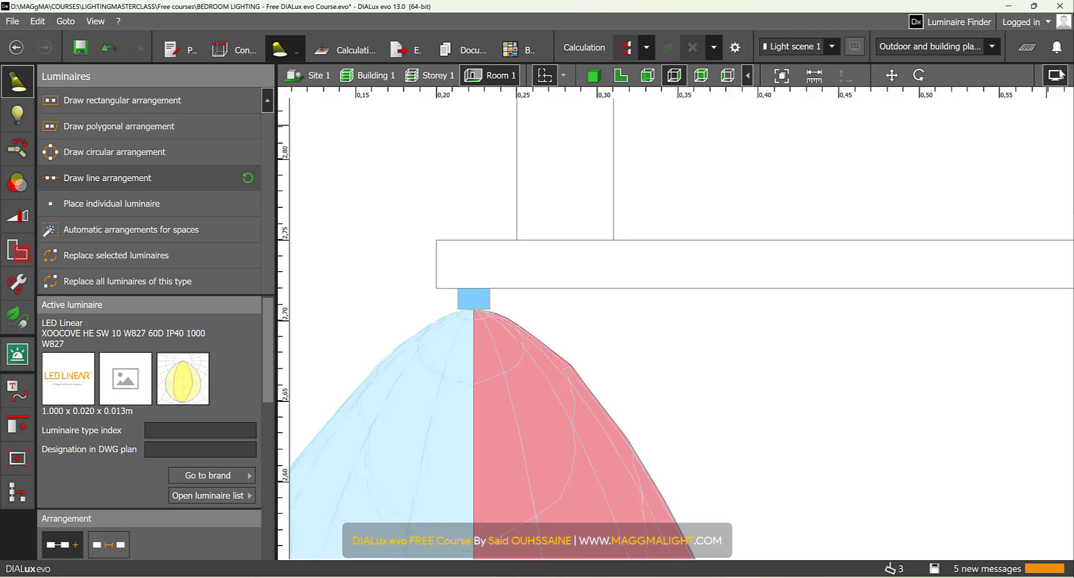
- Move the three XOOCOVE luminaires up about 0.06 m so they sit above the dropped ceiling's ledge
middle_drag(394, 360, 470, 330)
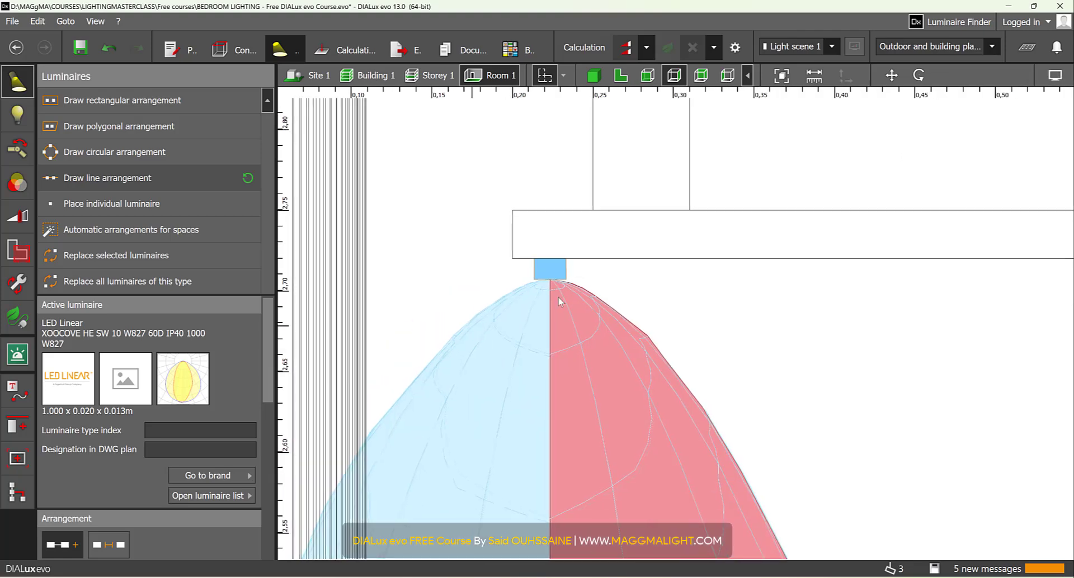
click(890, 77)
drag(551, 205, 551, 104)
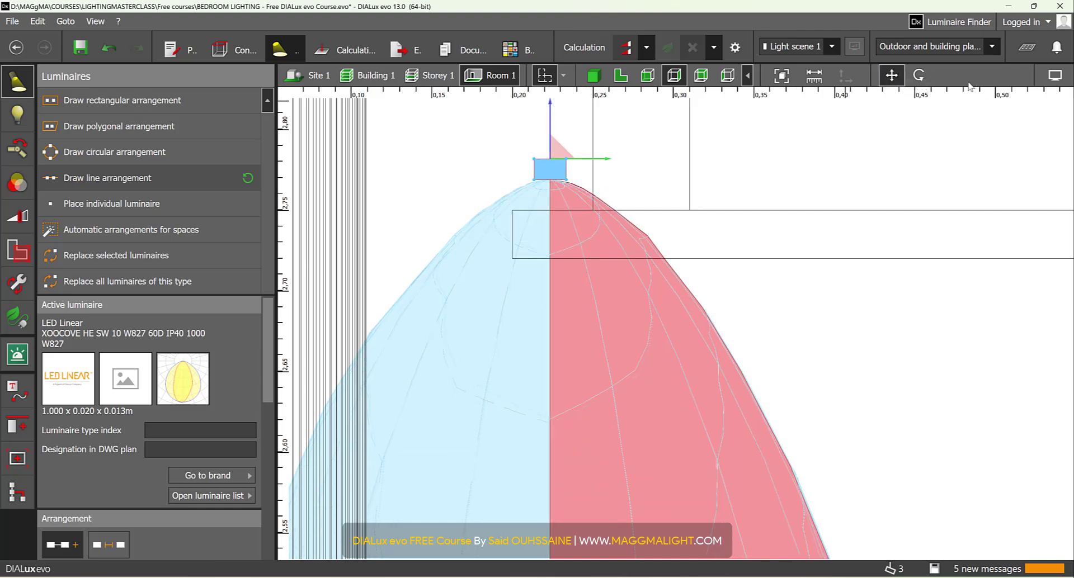
- Rotate the three XOOCOVE luminaires by 180° in the side view so they emit light upwards
click(916, 77)
middle_drag(589, 291, 612, 395)
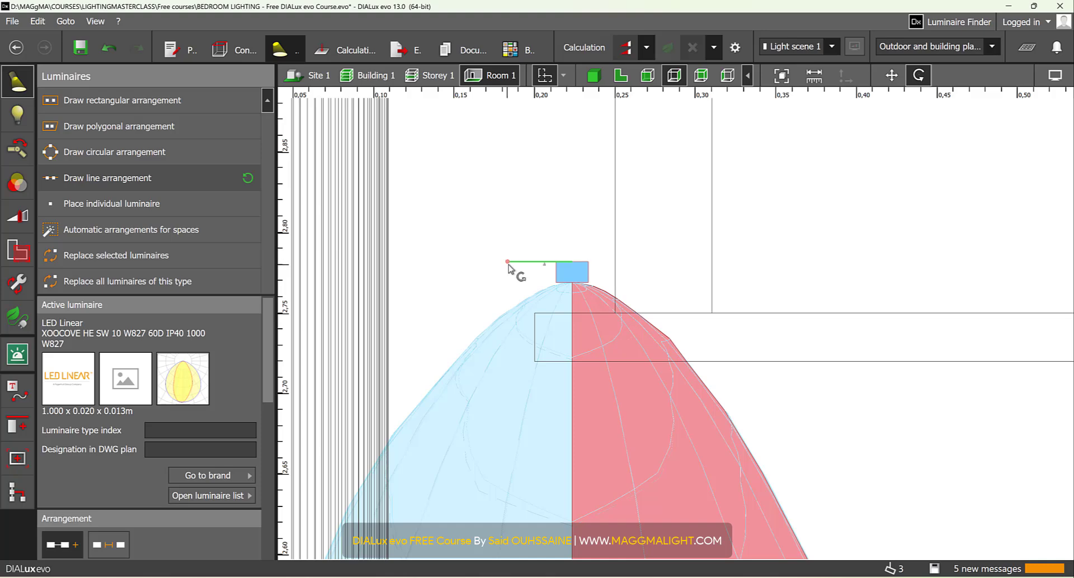
drag(508, 263, 774, 255)
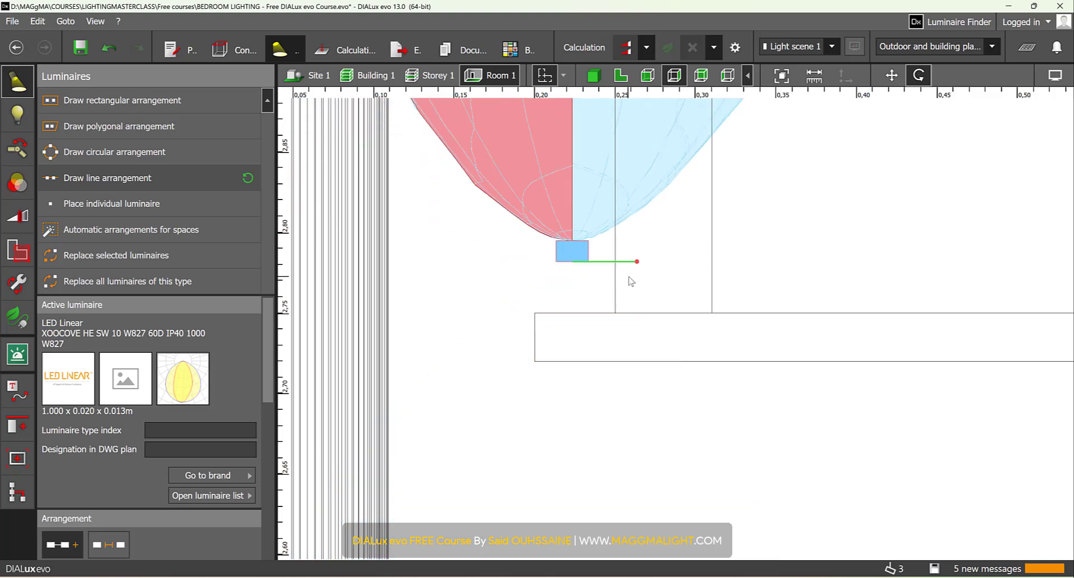
middle_drag(631, 281, 643, 331)
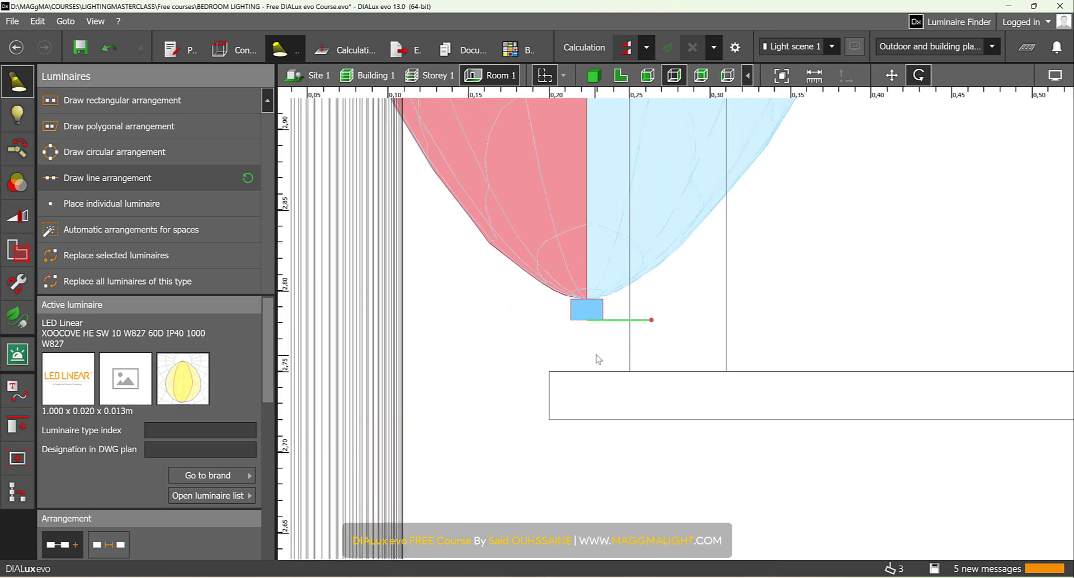
- Rotate the three XOOCOVE luminaires to -45° in the side view so they emit upwards towards the curtain
scroll(640, 329, down, 2)
scroll(623, 374, down, 1)
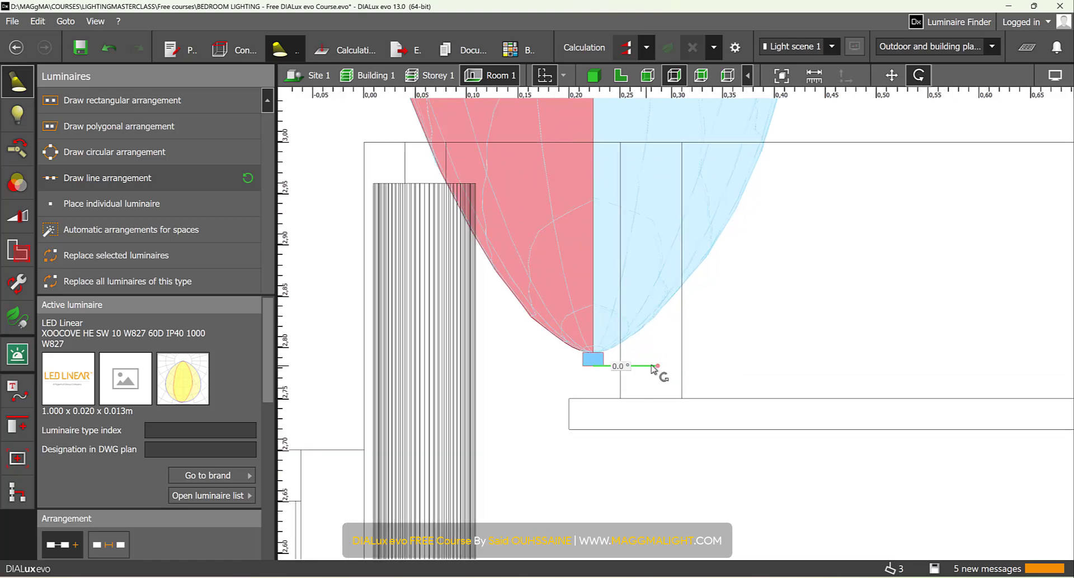
scroll(663, 372, up, 1)
drag(664, 369, 672, 288)
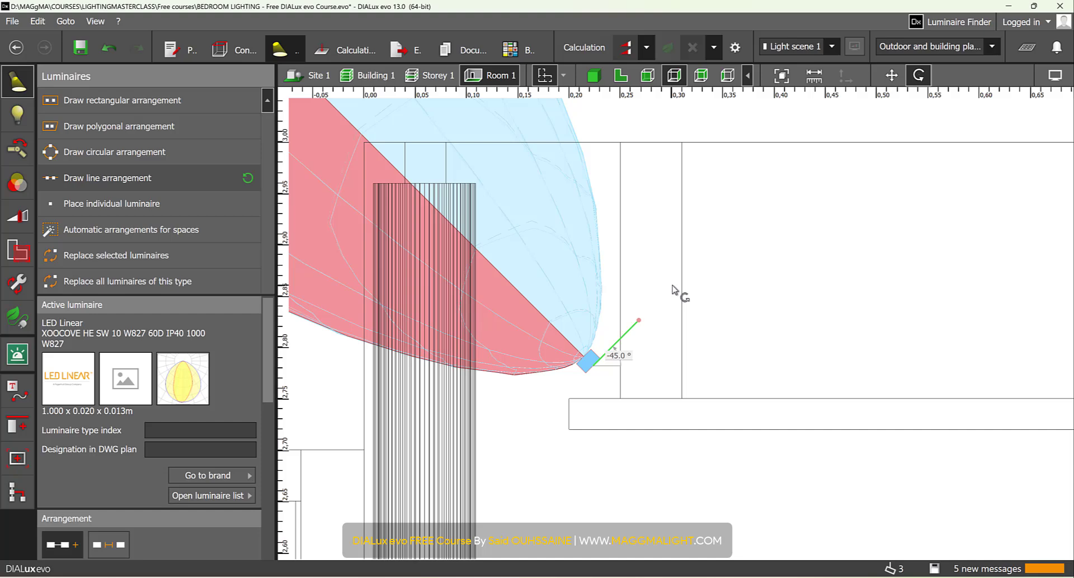
- Lower the tilted XOOCOVE luminaires about 0.02 m onto the dropped ceiling's ledge and shift them slightly away from the curtain
click(891, 75)
scroll(595, 369, up, 1)
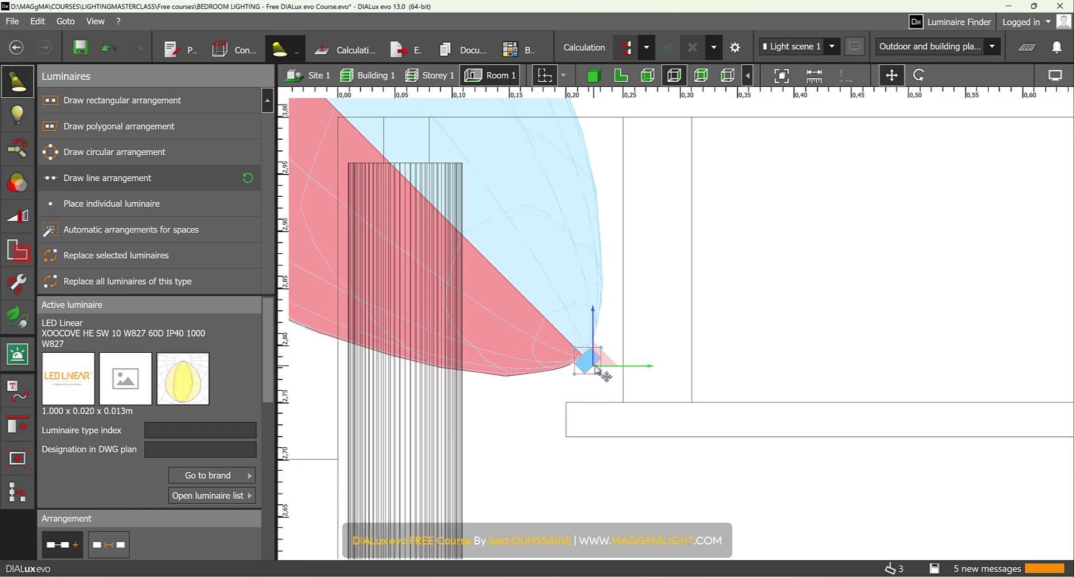
scroll(595, 367, up, 2)
drag(594, 323, 602, 360)
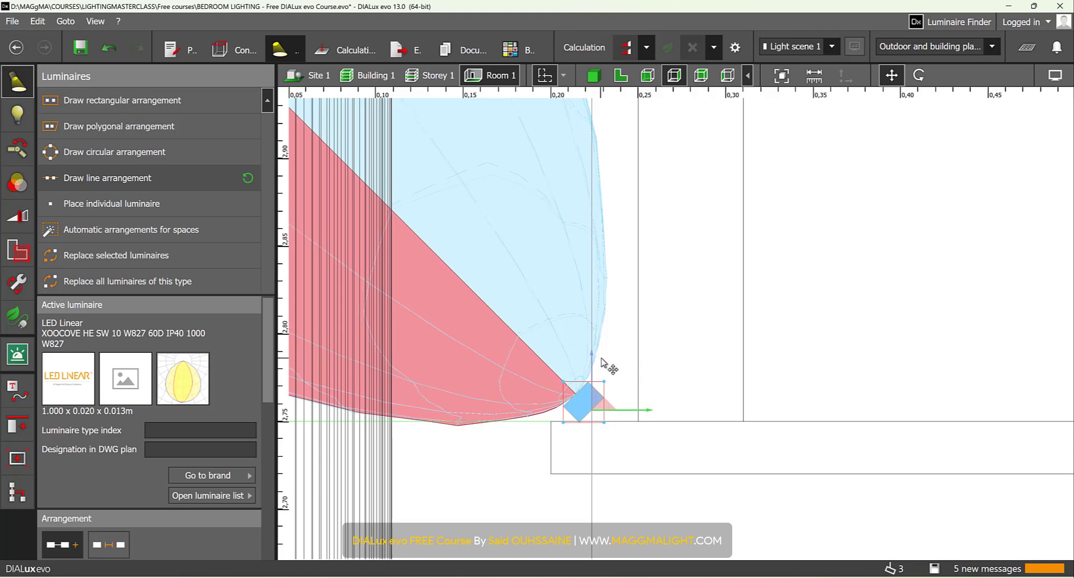
scroll(598, 366, up, 2)
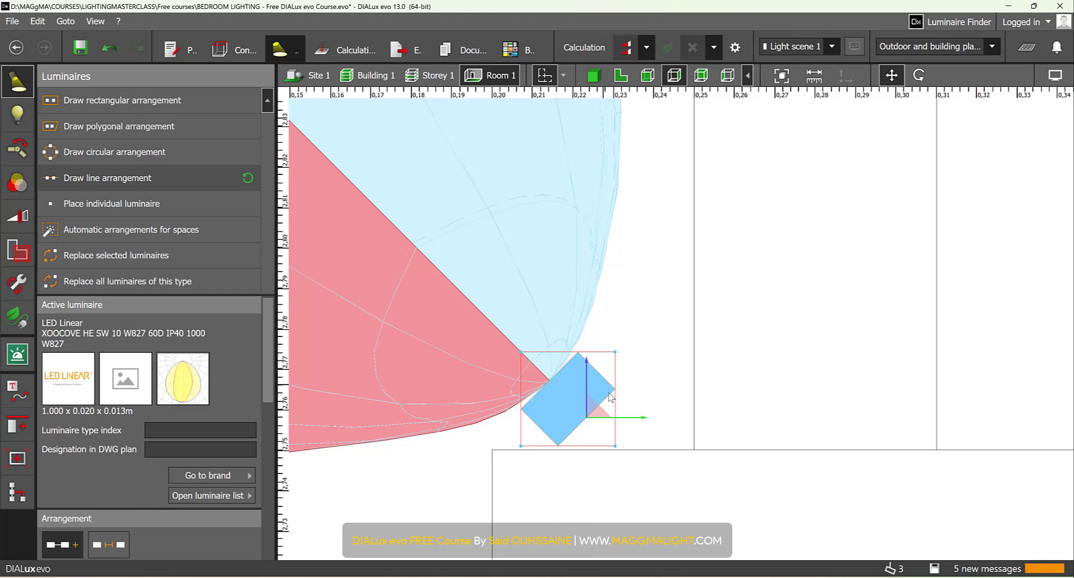
drag(642, 420, 670, 420)
scroll(670, 420, down, 6)
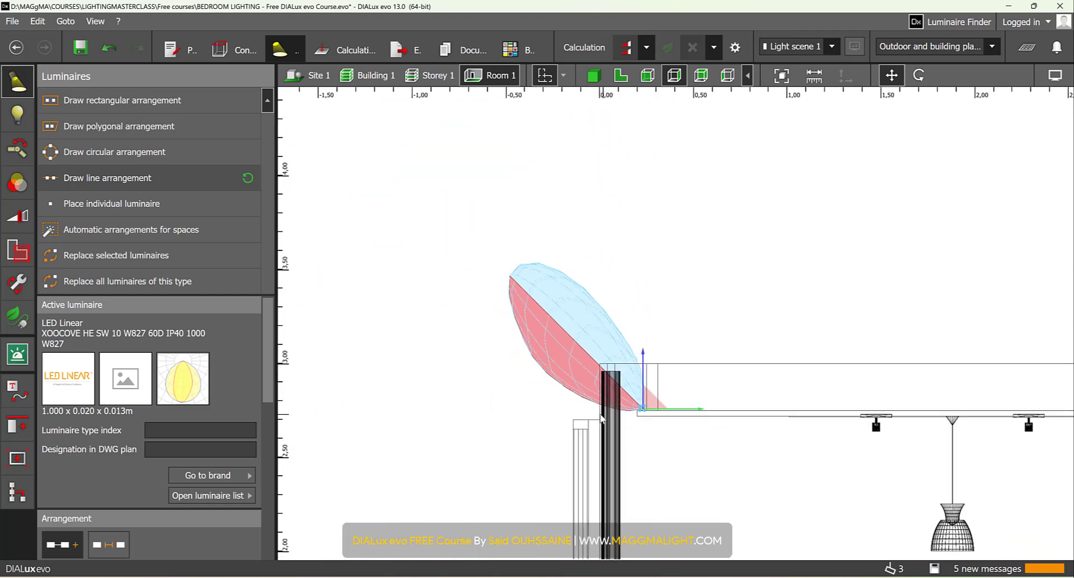
click(593, 75)
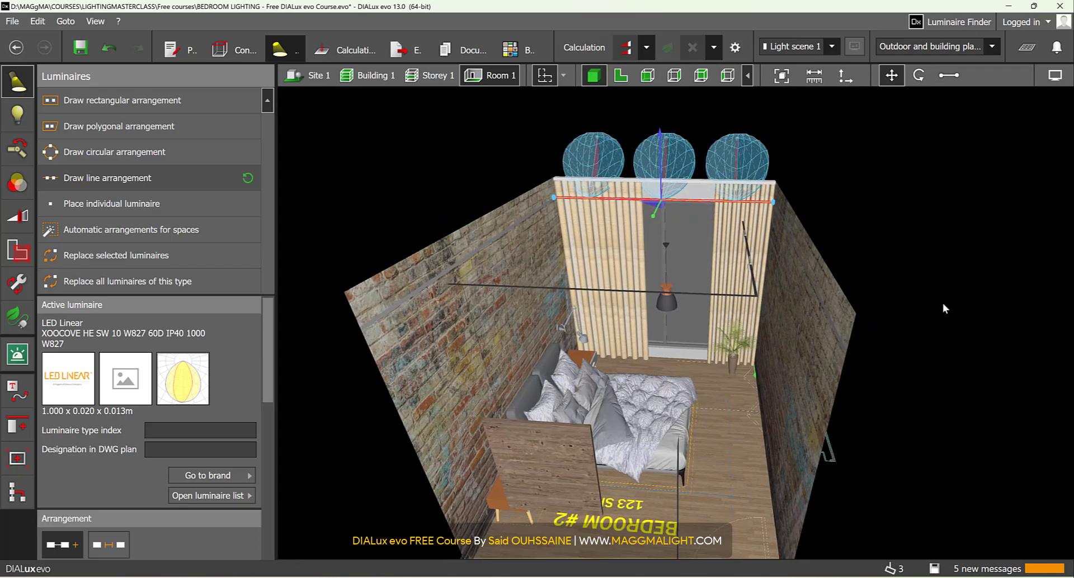
drag(765, 317, 748, 239)
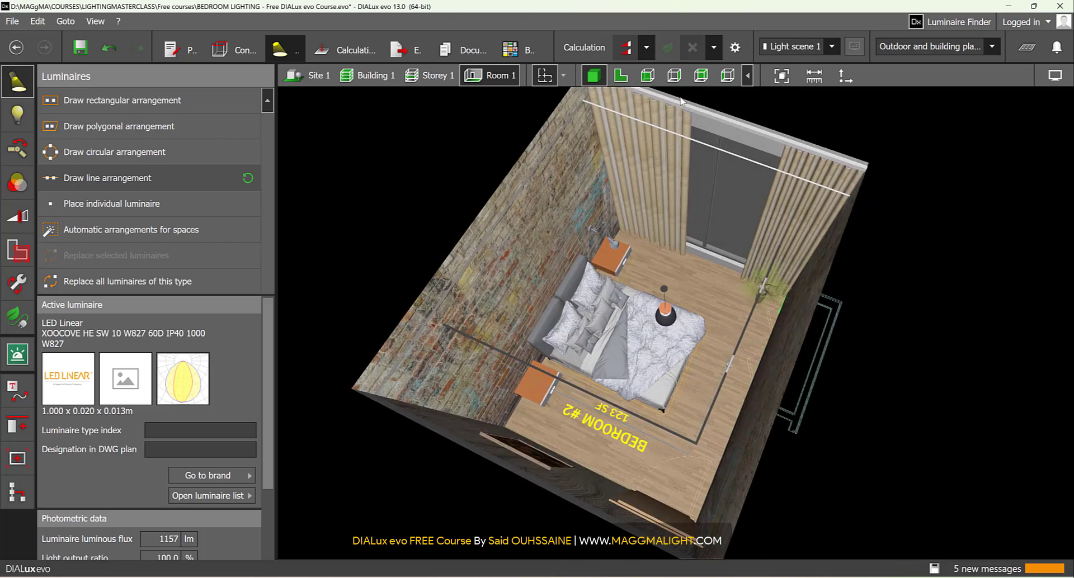
- Load the Arkoslight luminaire file A3440211G.uld from the LUMINAIRES folder into DIALux as the active luminaire
click(621, 76)
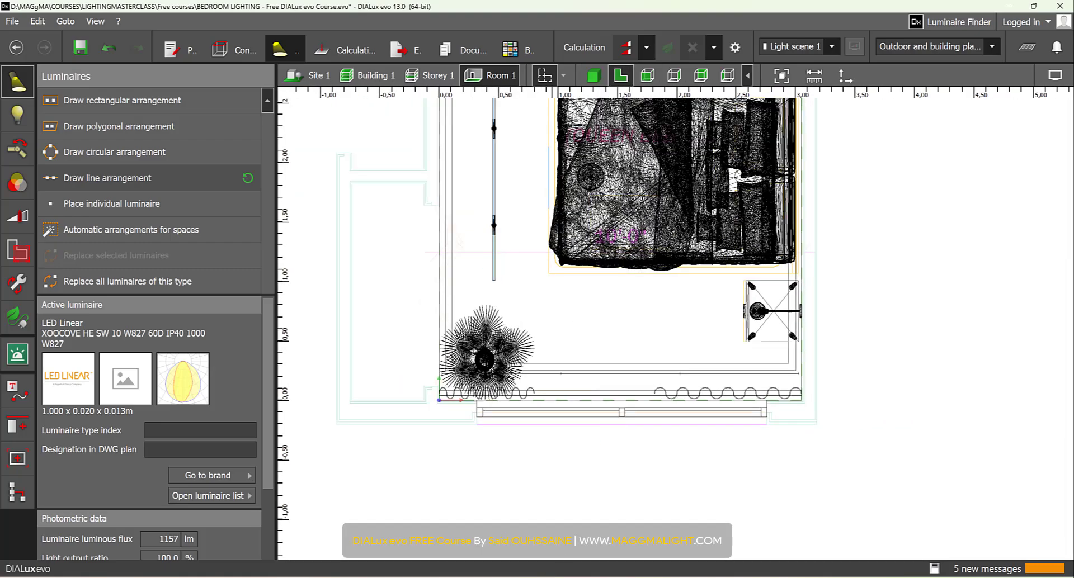
key(alt+Tab)
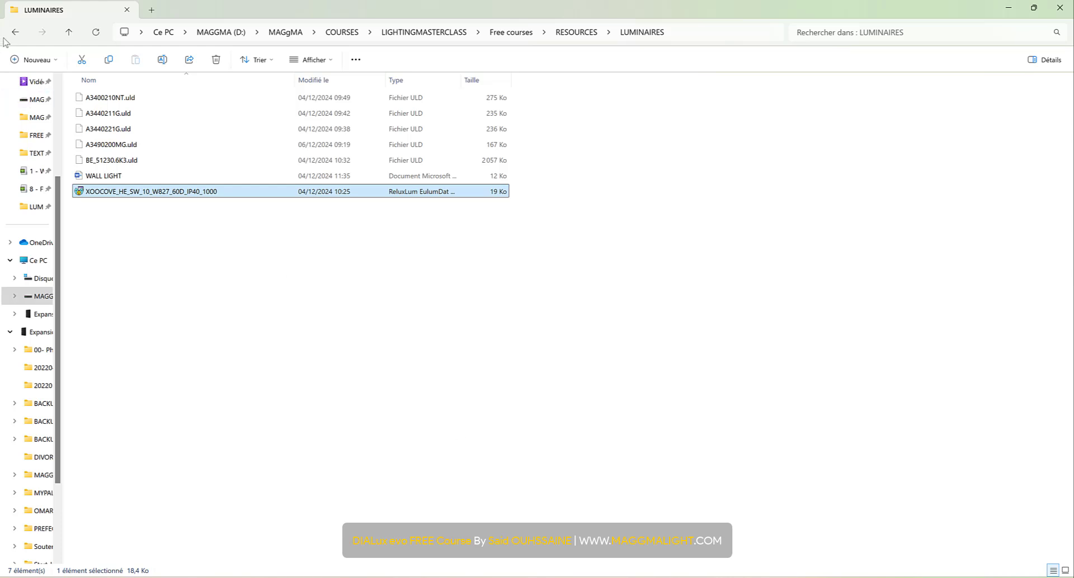
click(134, 114)
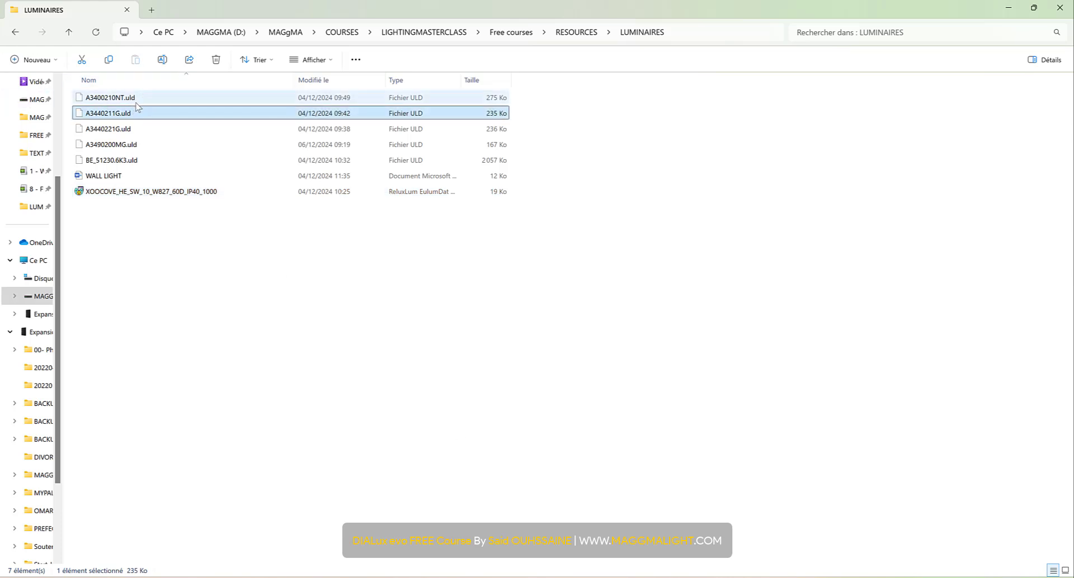
click(138, 101)
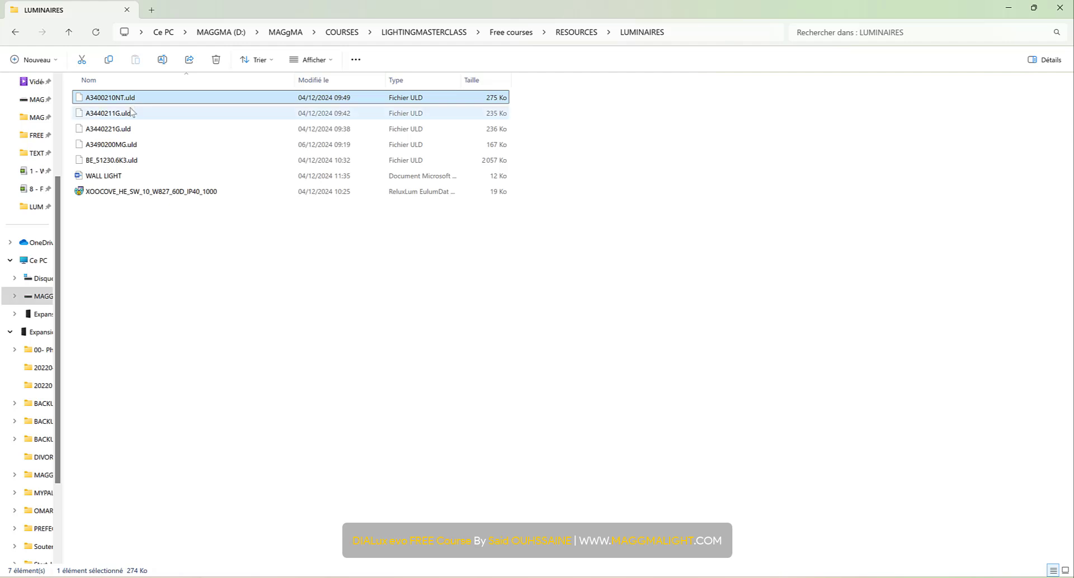
right_click(132, 112)
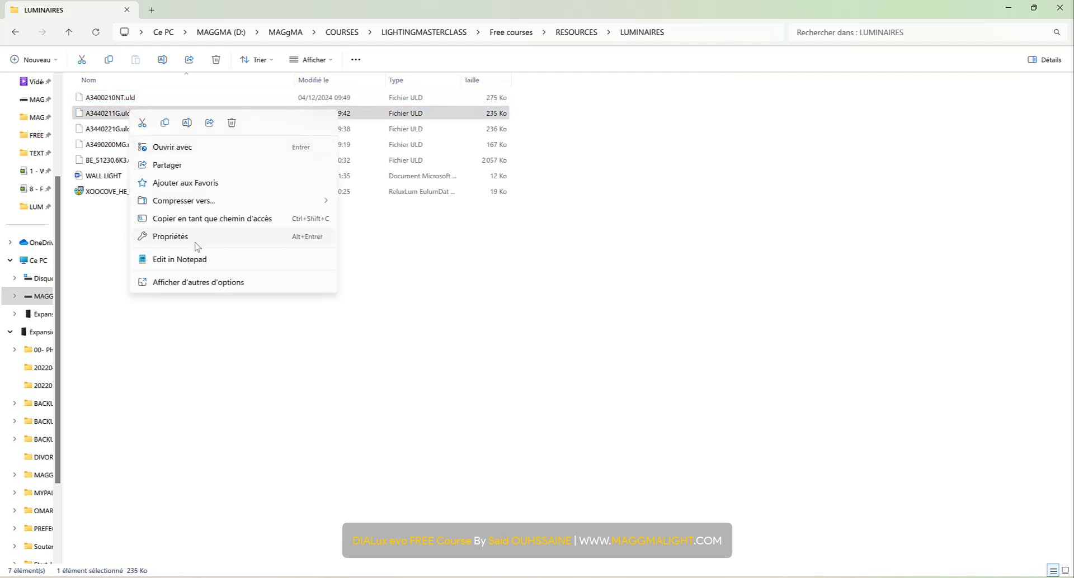
click(196, 286)
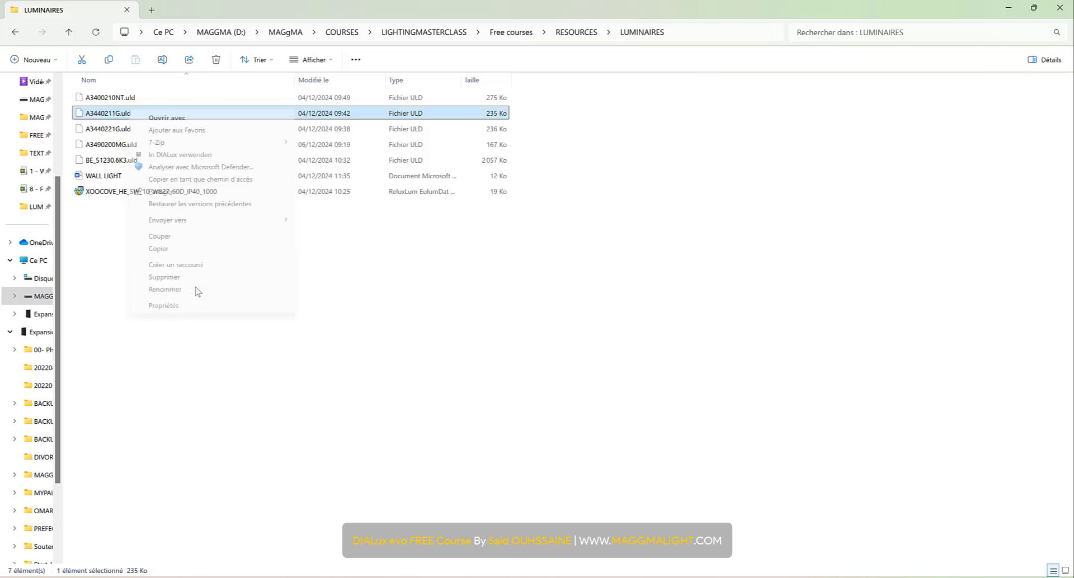
click(203, 156)
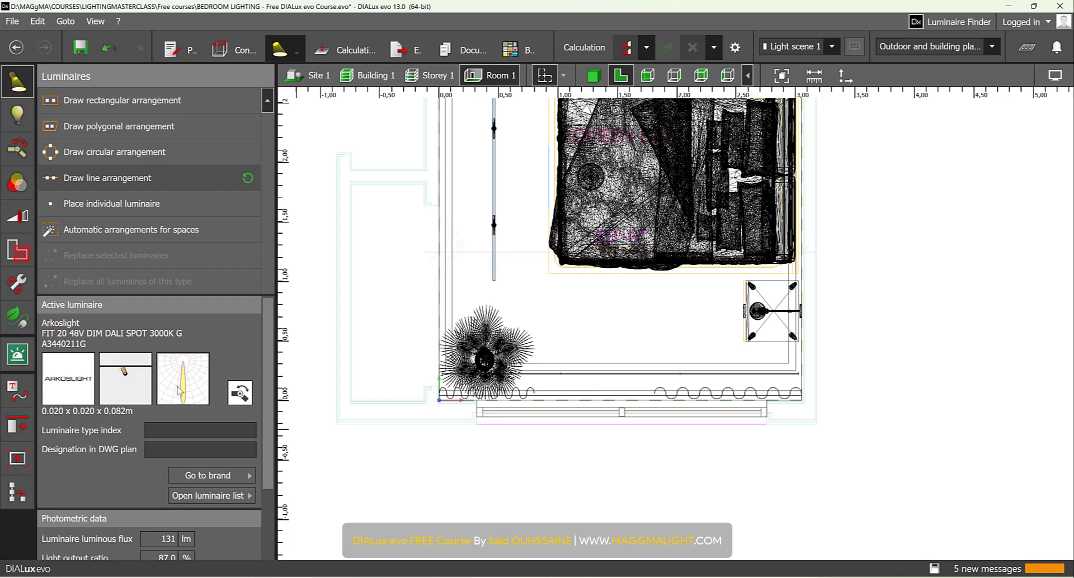
- Place one individual Arkoslight FIT 20 spot on the track in plan view, about 0.06 m from the track's end near the plant
scroll(556, 242, up, 5)
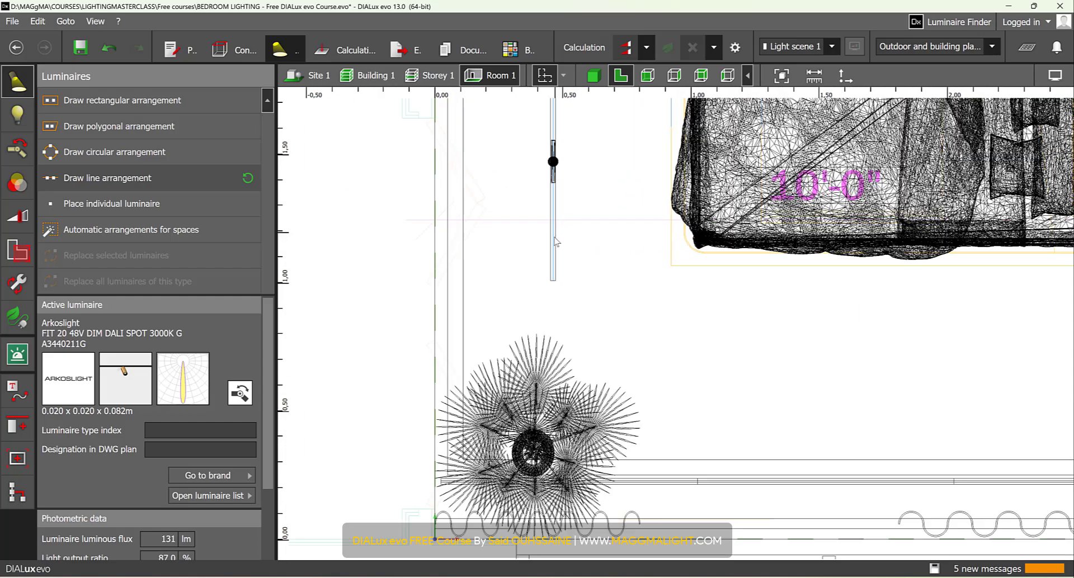
scroll(557, 241, up, 1)
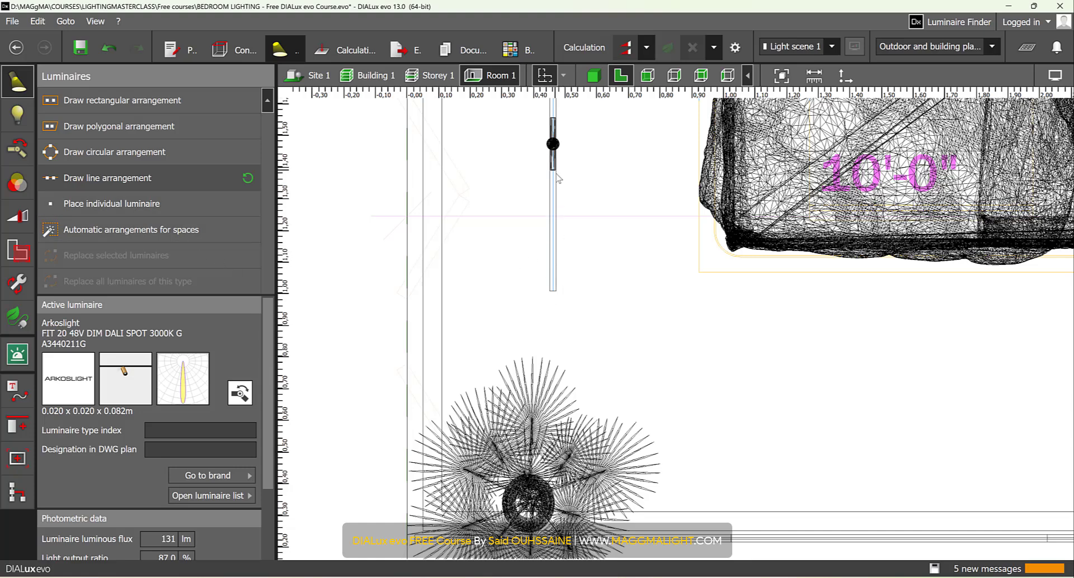
click(170, 197)
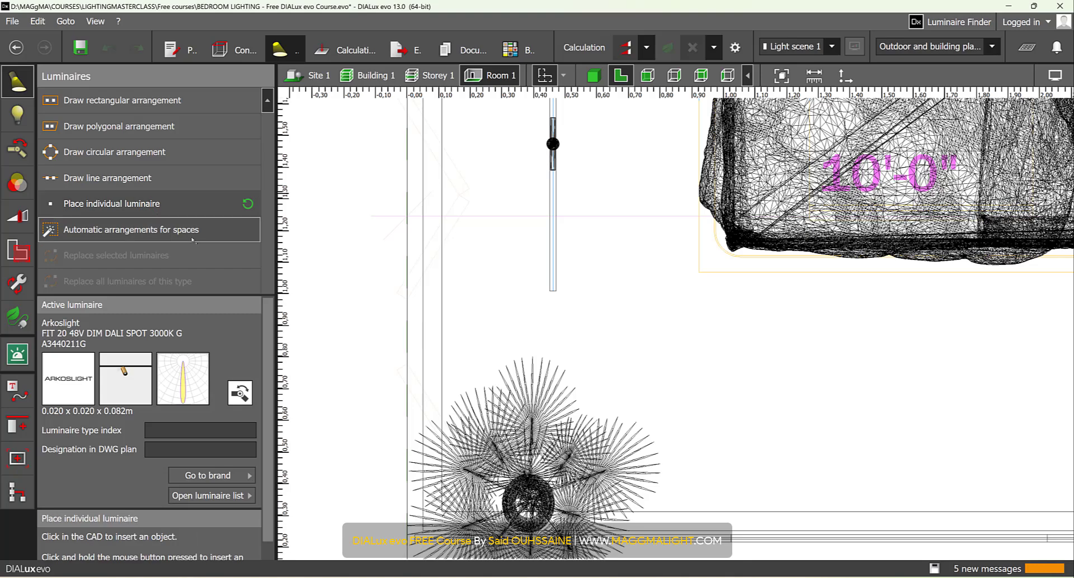
scroll(504, 255, up, 5)
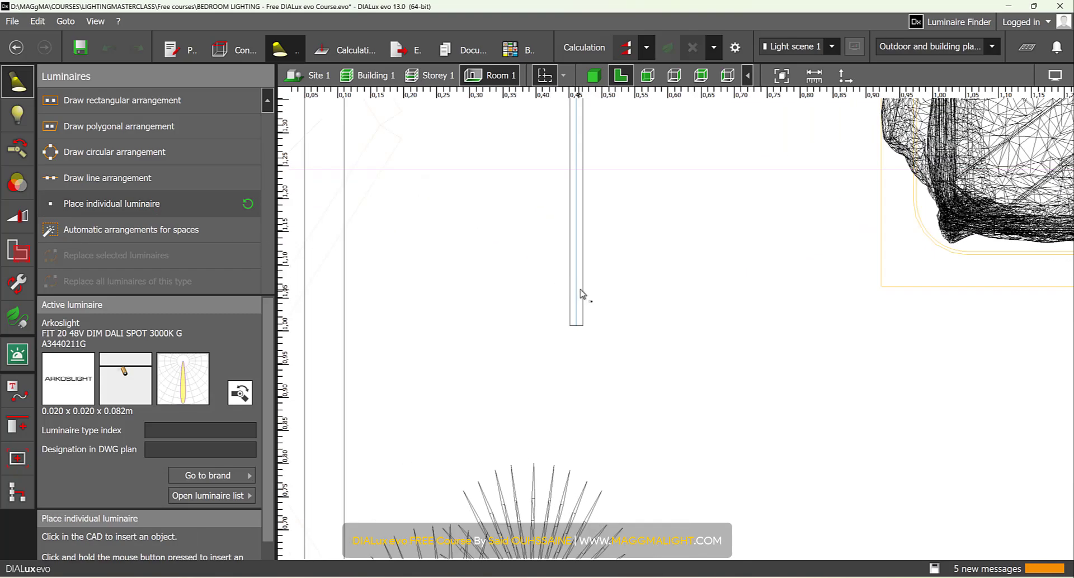
click(577, 287)
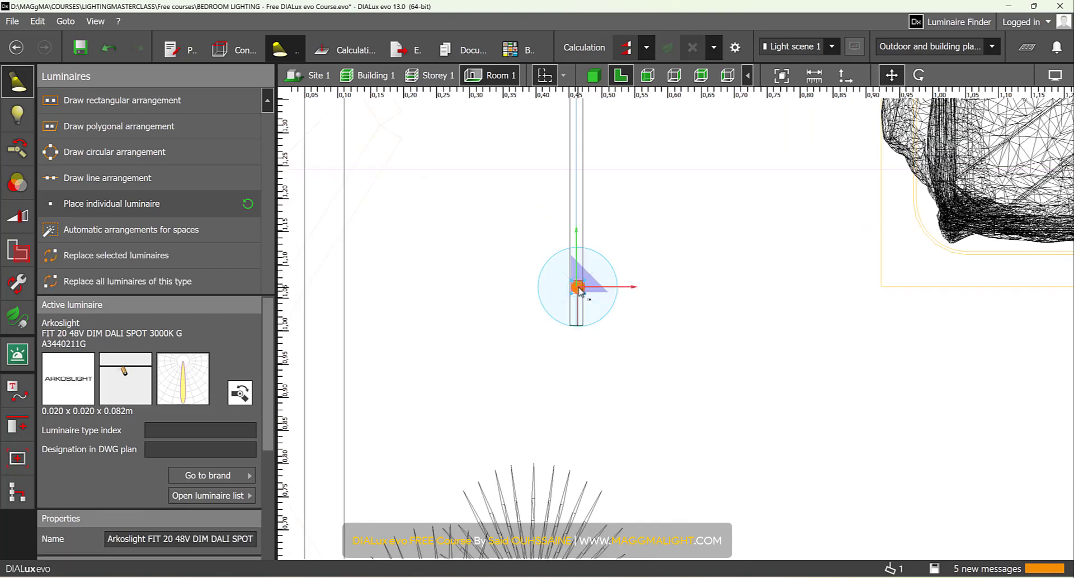
scroll(579, 290, up, 5)
scroll(580, 302, up, 3)
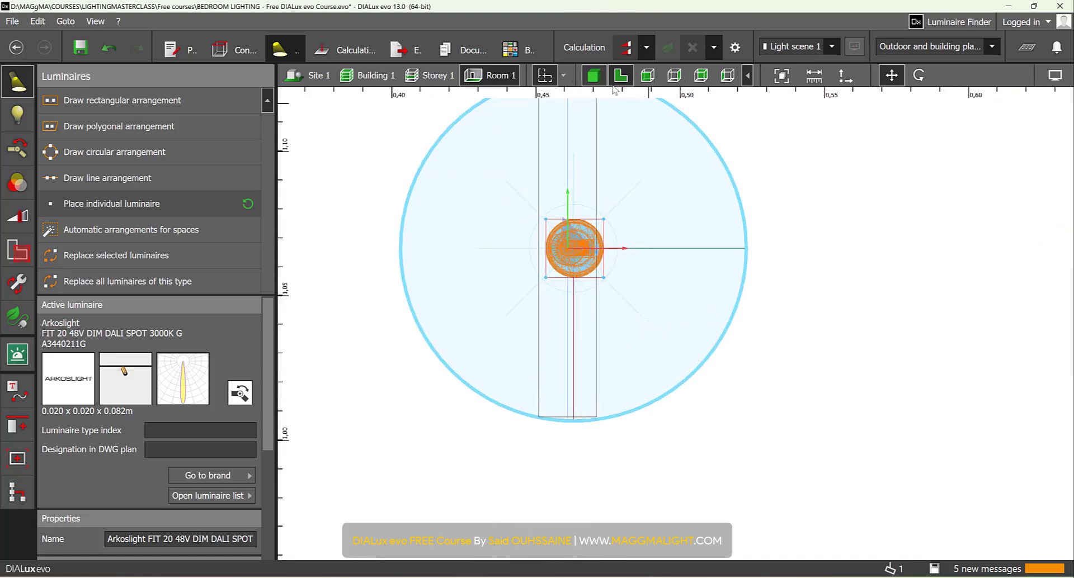
- Aim the new spot at the centre of the corner plant by setting its illumination point at about 1.25, 0.59, 0.46 m
click(593, 75)
scroll(699, 320, up, 10)
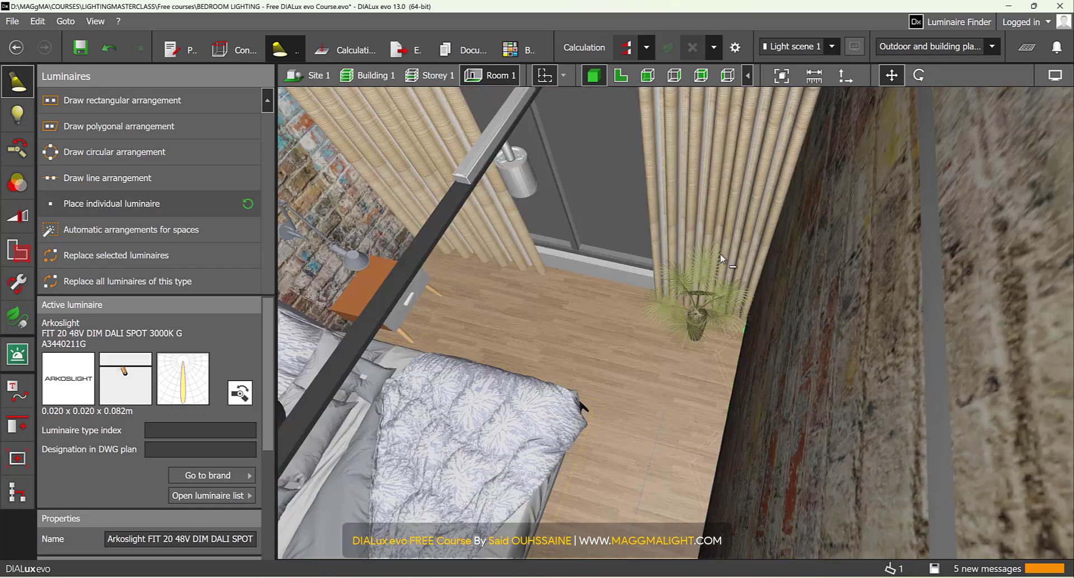
scroll(694, 301, up, 5)
right_drag(693, 301, 776, 297)
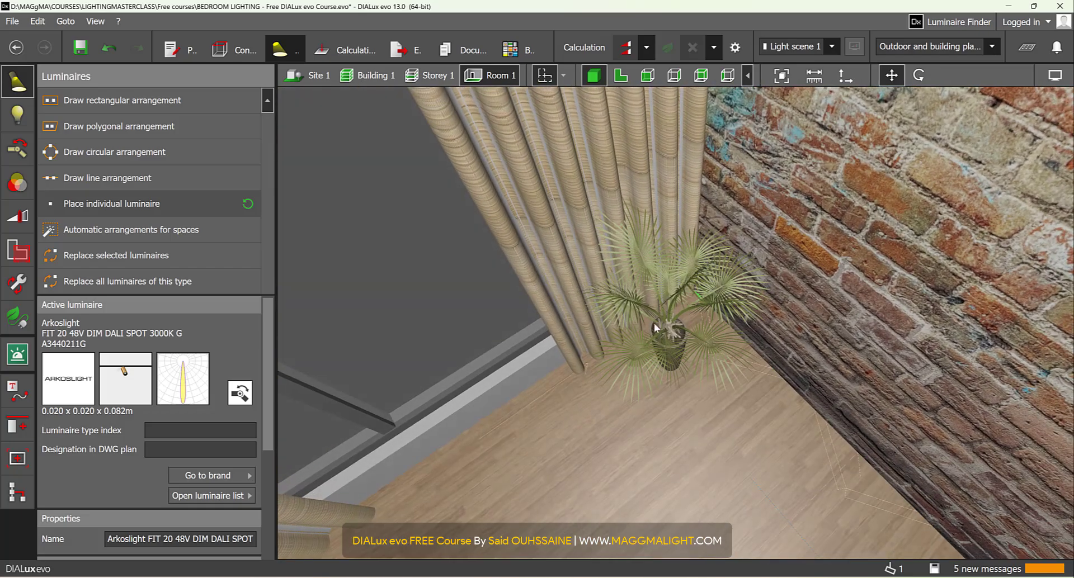
click(25, 159)
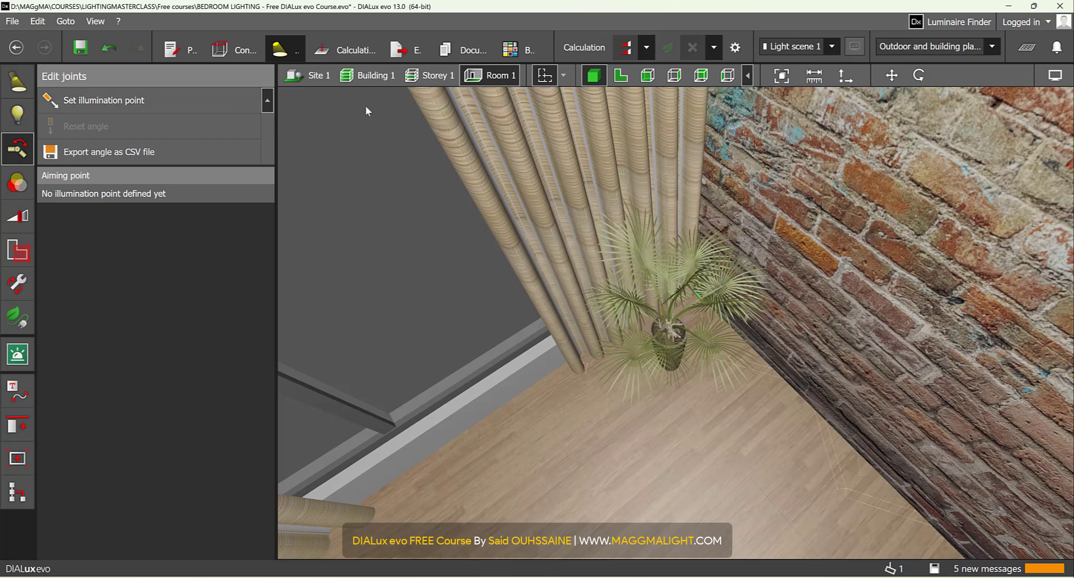
click(620, 75)
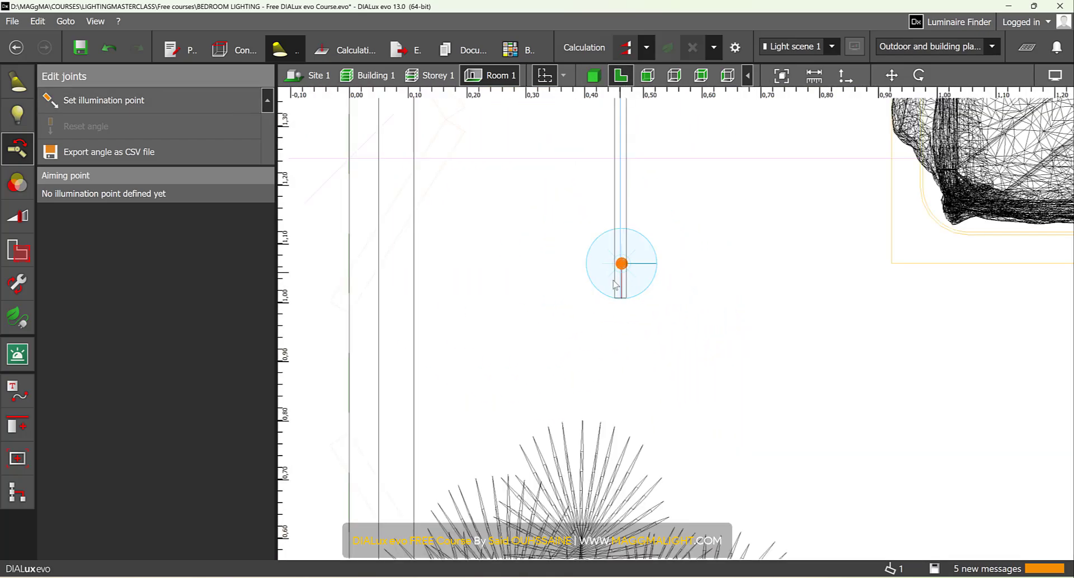
scroll(613, 282, down, 6)
scroll(608, 430, up, 5)
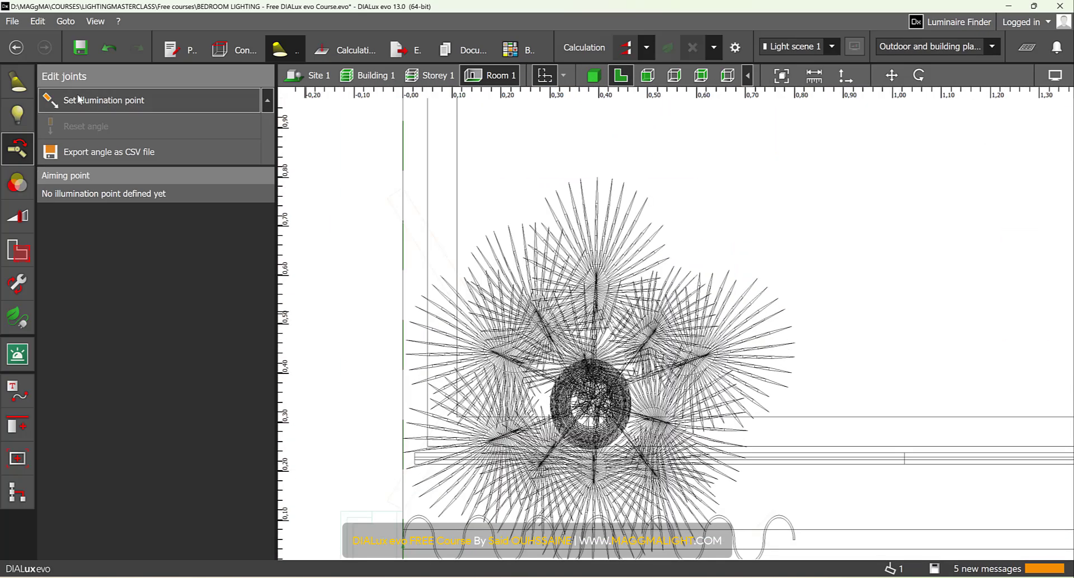
click(79, 99)
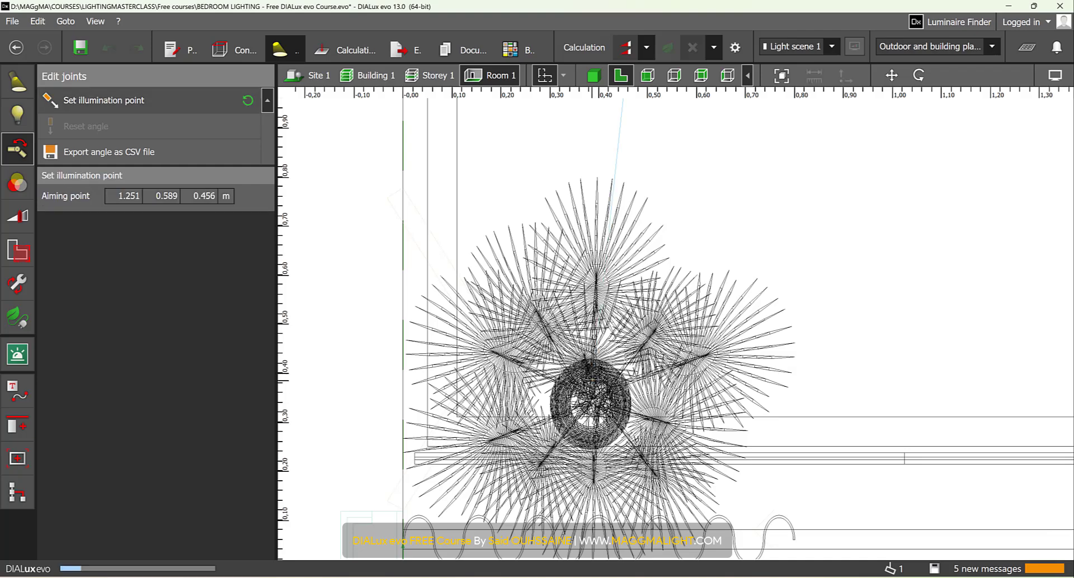
click(594, 385)
- Display the luminaires' light direction arrows in the 3D view and check the spot's aim at the corner plant
click(594, 76)
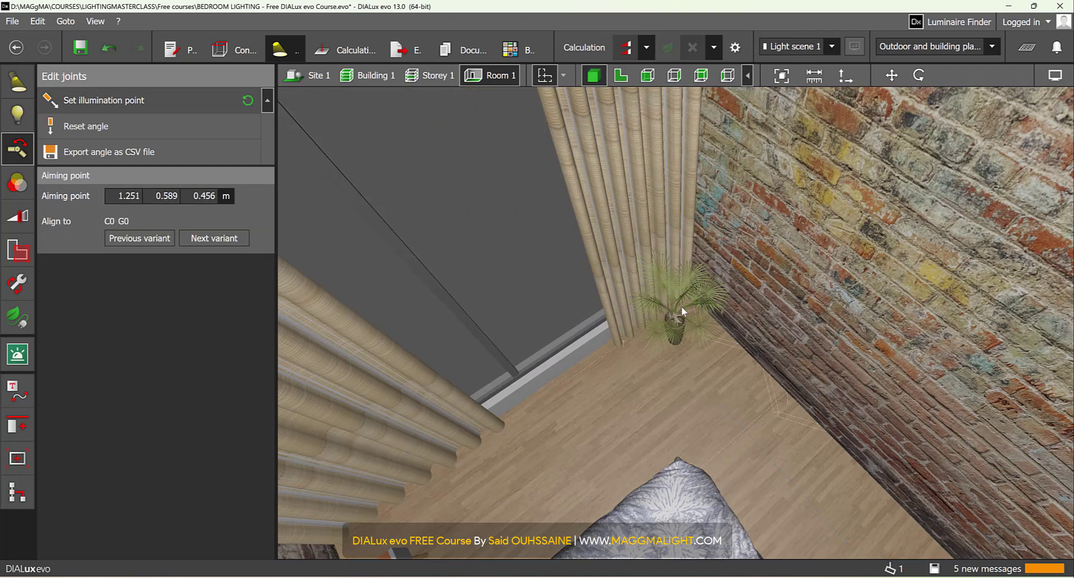
scroll(681, 308, down, 4)
right_drag(677, 321, 632, 292)
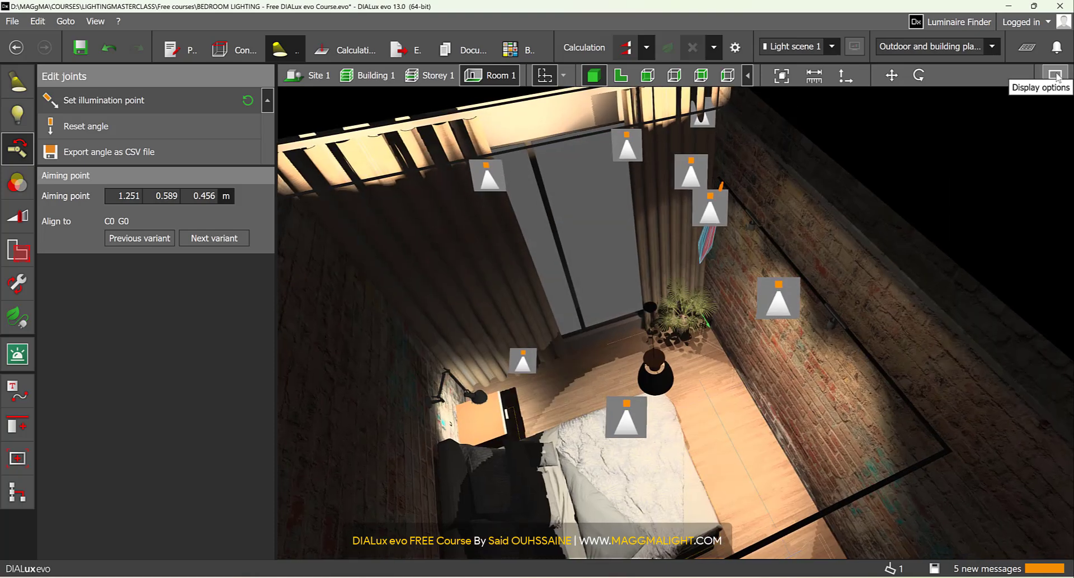
click(1055, 76)
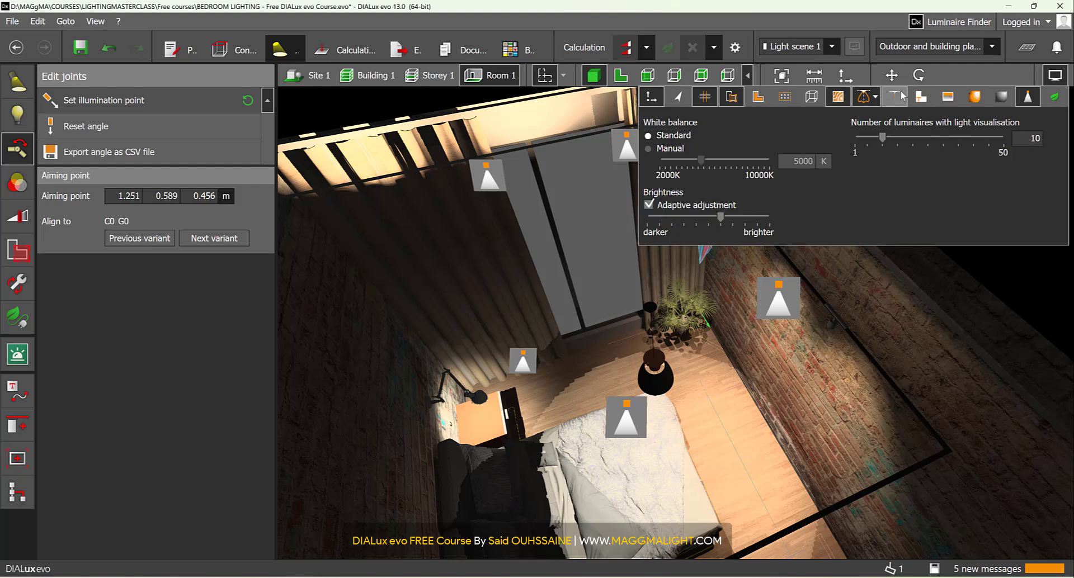
click(894, 97)
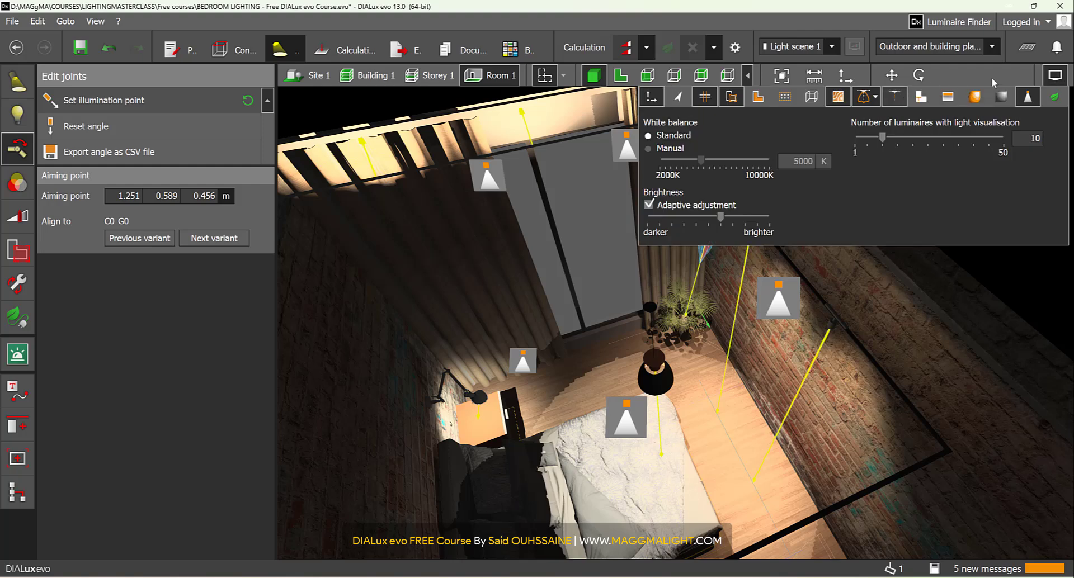
right_drag(643, 405, 715, 296)
scroll(680, 339, up, 5)
scroll(672, 351, down, 5)
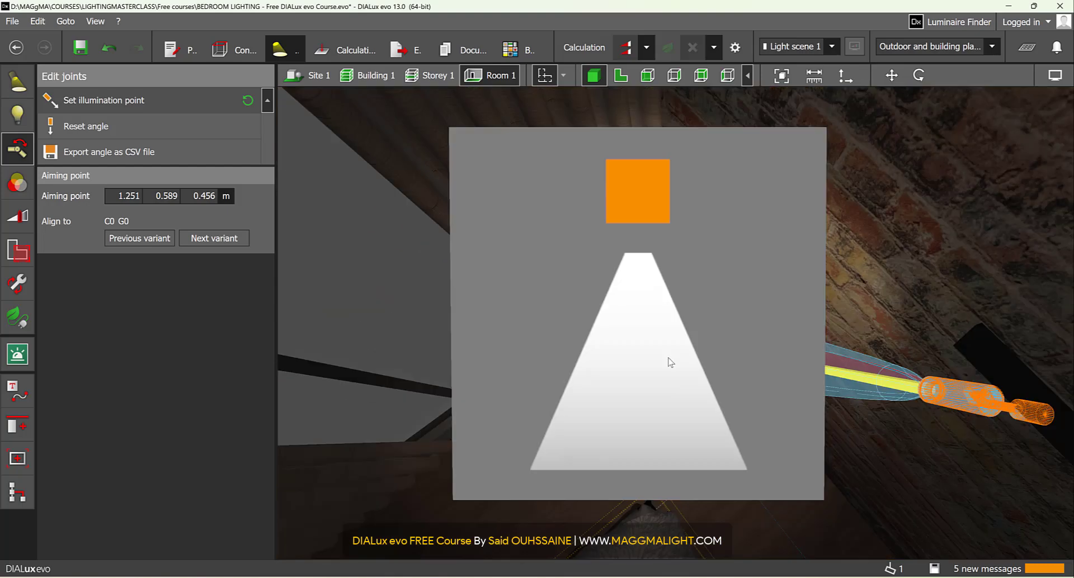
right_drag(957, 293, 934, 297)
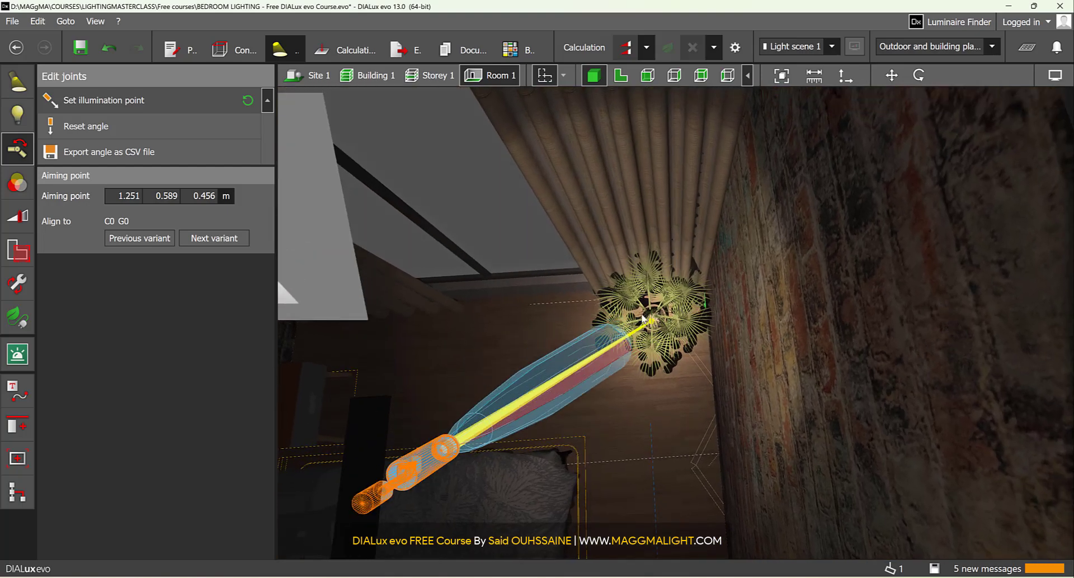
- Hide the luminaires' light direction arrows with the whole bedroom in view
scroll(677, 335, down, 10)
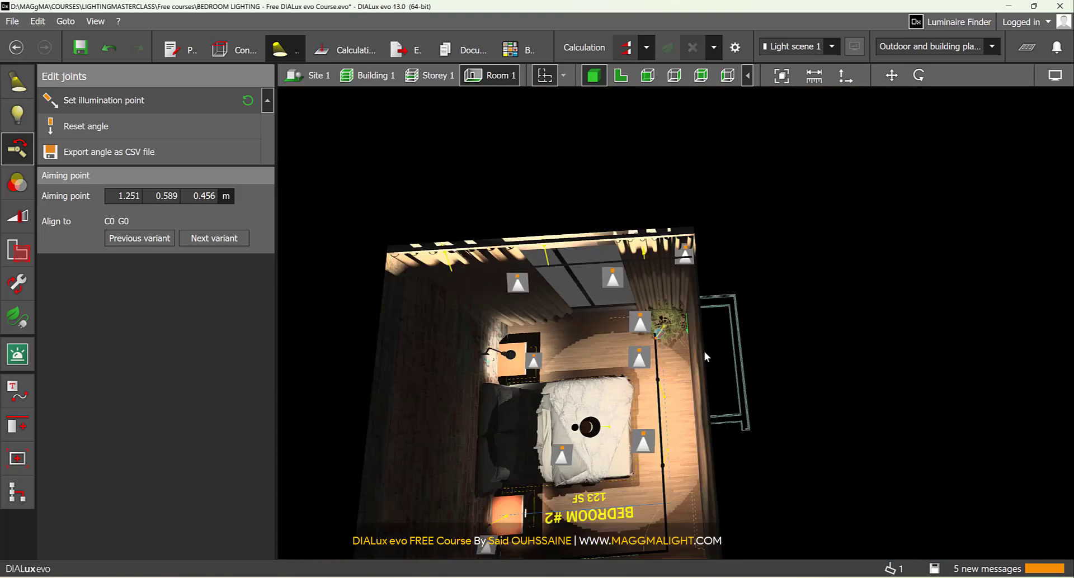
click(1055, 76)
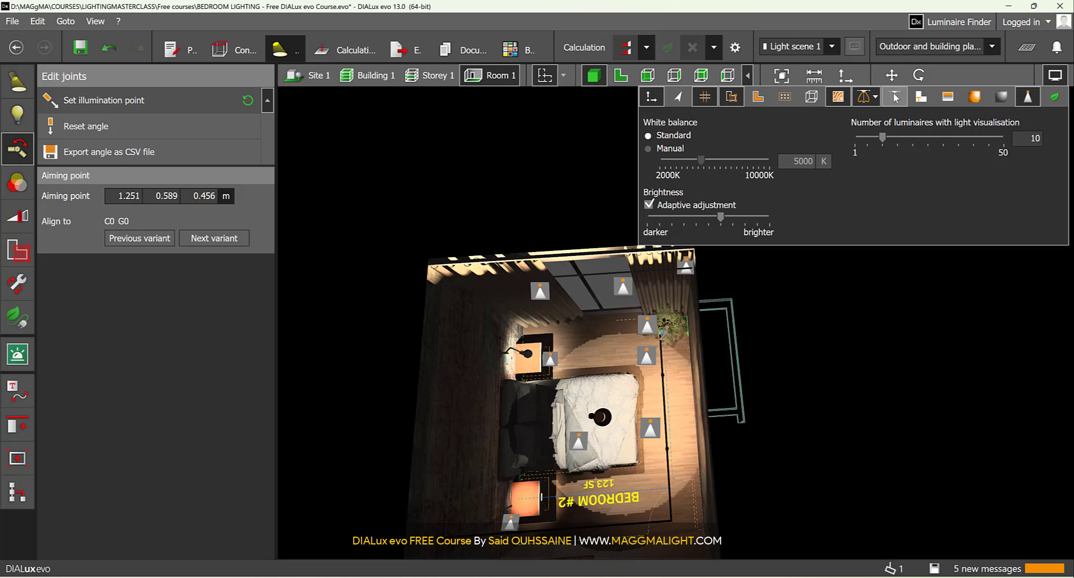
- Show the bedroom in plan view around the track run near the BEDROOM #2 label
click(620, 75)
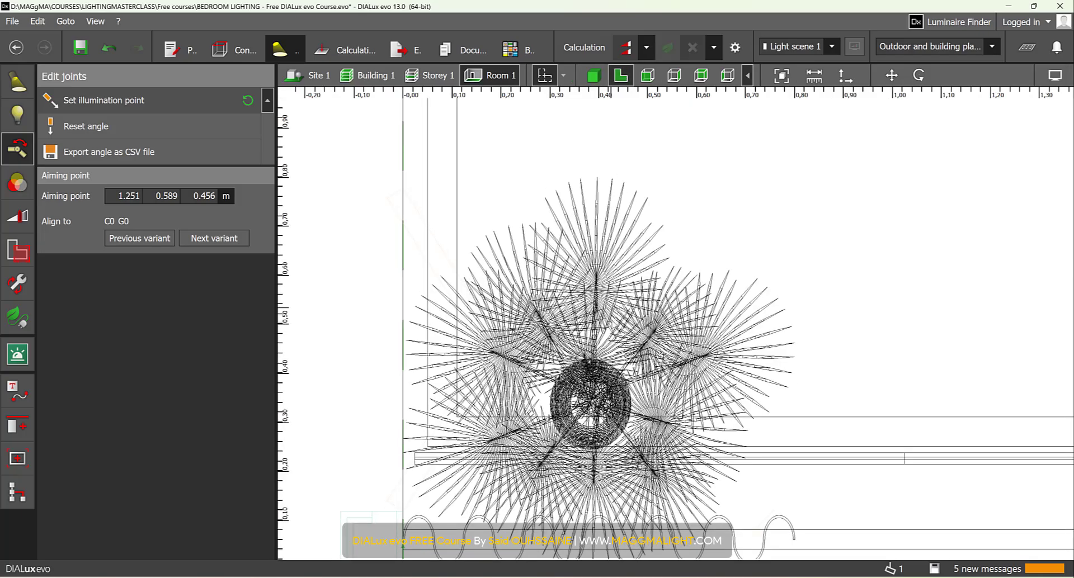
scroll(614, 339, down, 5)
scroll(614, 340, up, 8)
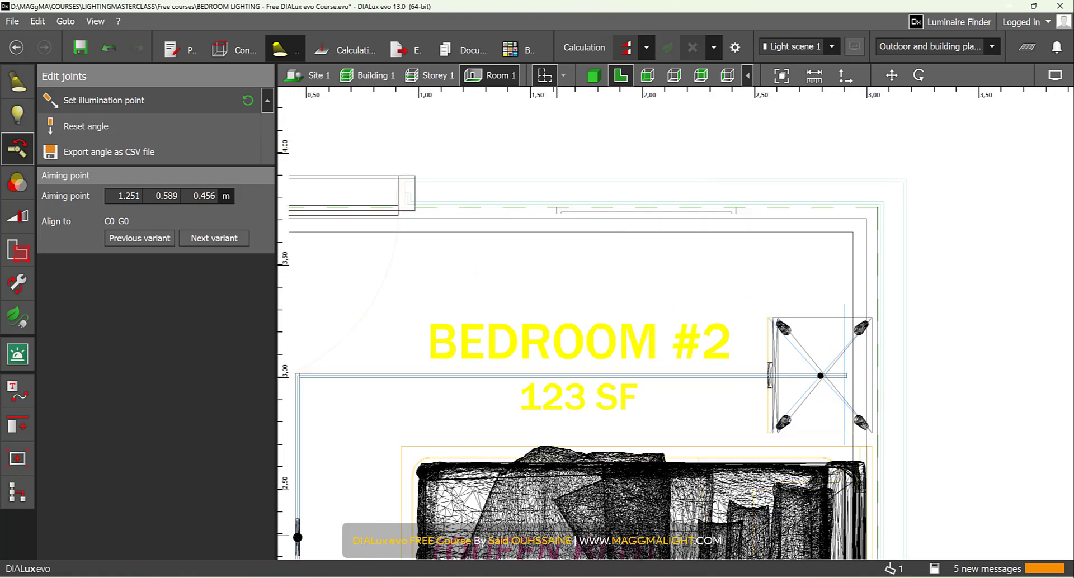
- Load the luminaire file A3490200MG.uld from the LUMINAIRES folder in File Explorer into DIALux evo
click(549, 577)
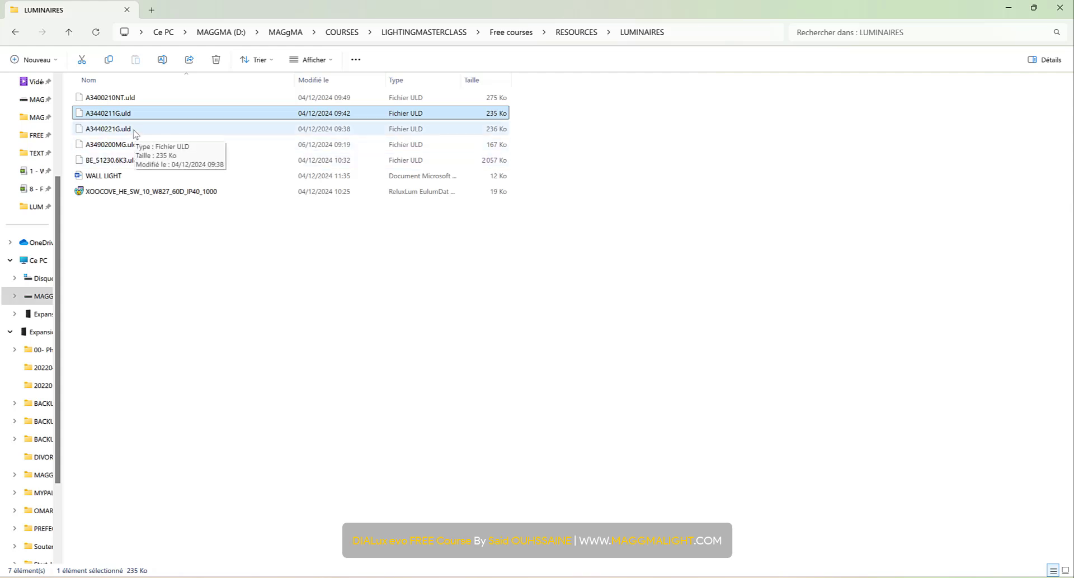
click(112, 129)
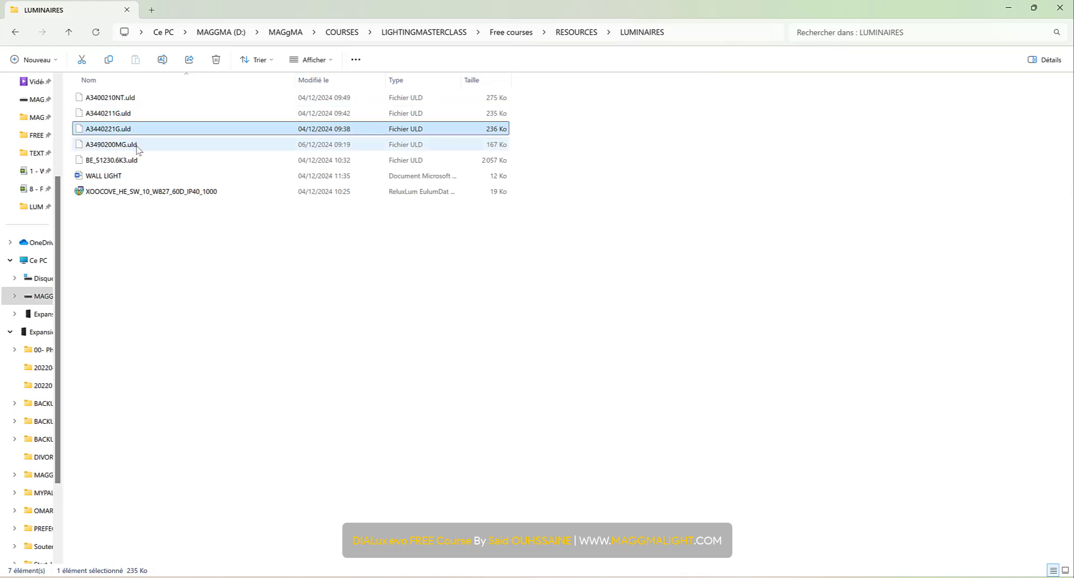
right_click(136, 146)
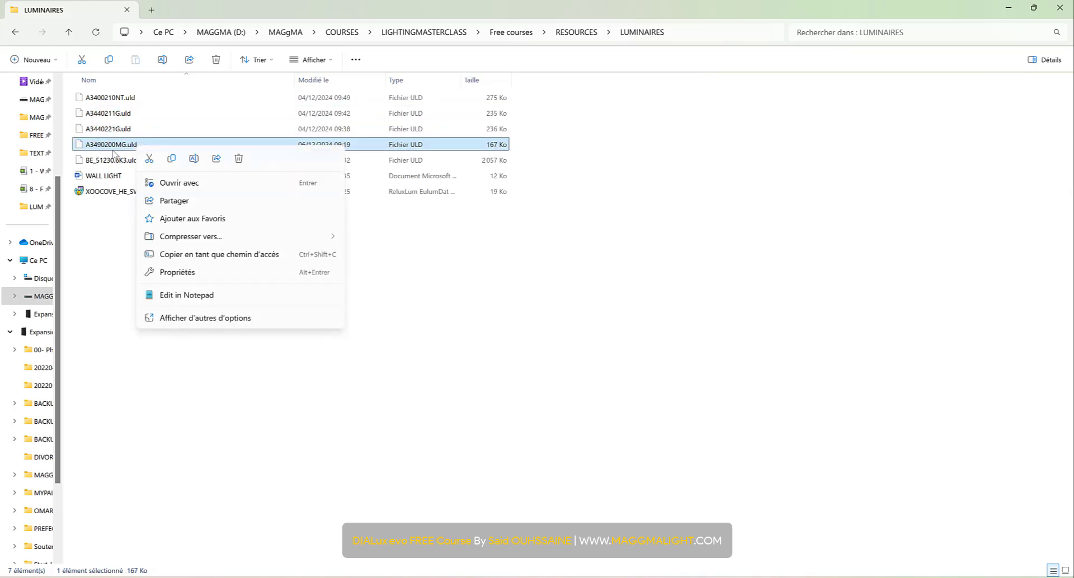
click(191, 318)
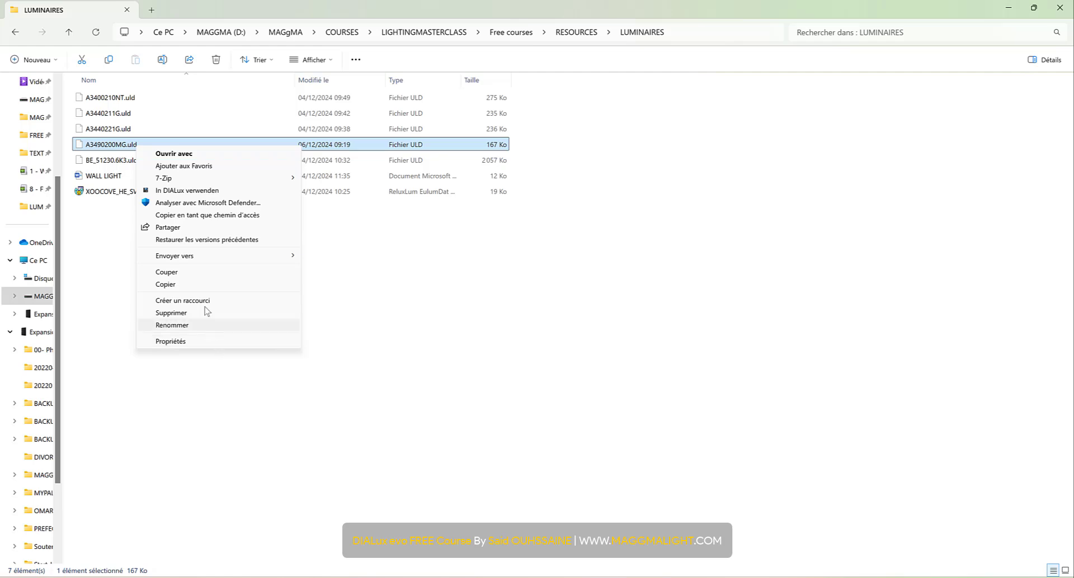
click(211, 193)
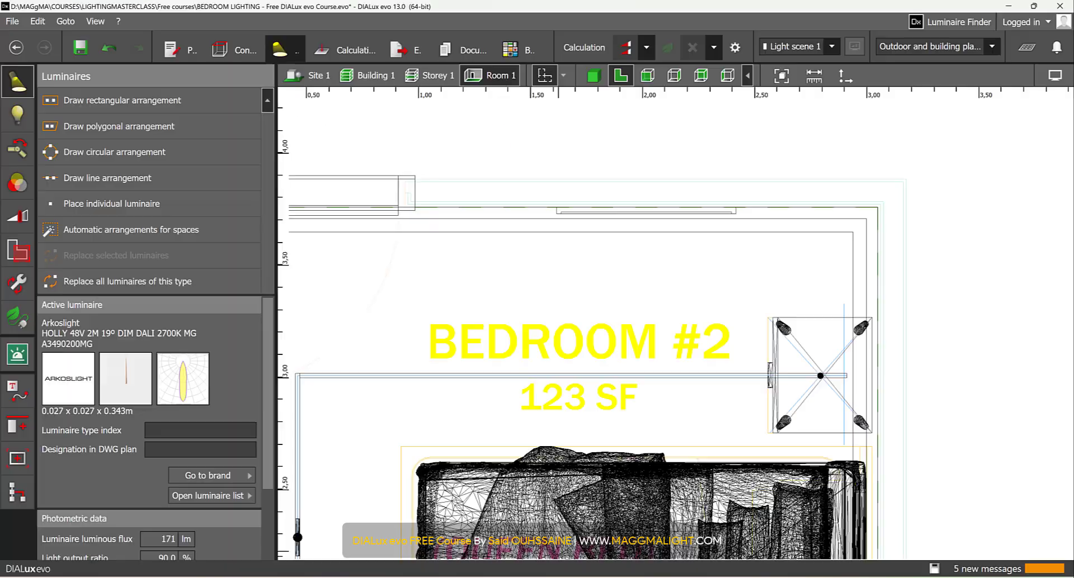
- Load A3440221G.uld from the LUMINAIRES folder into DIALux evo as the active luminaire
key(alt+Tab)
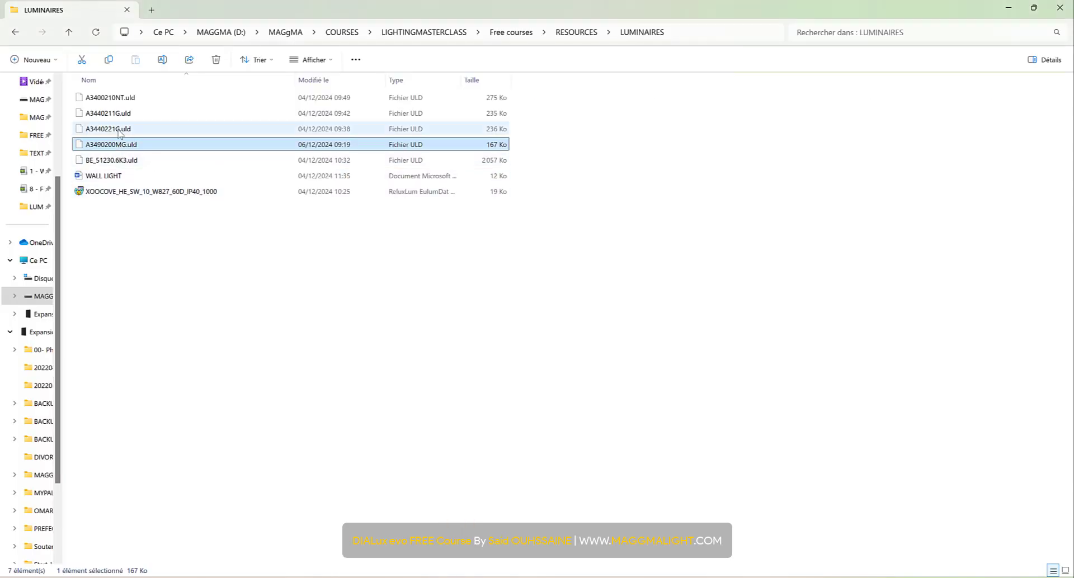
right_click(119, 128)
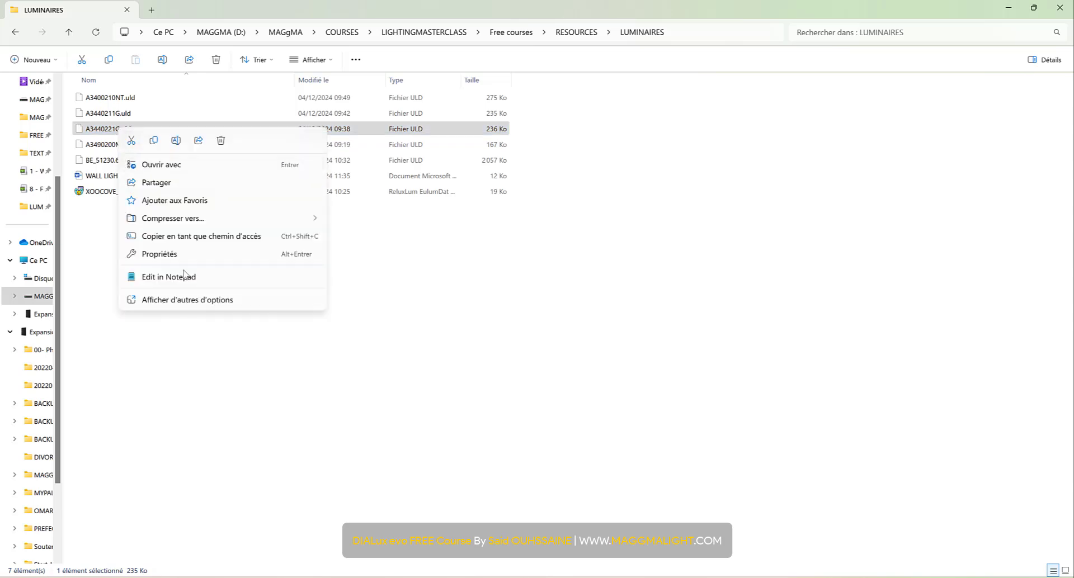
click(196, 299)
click(215, 172)
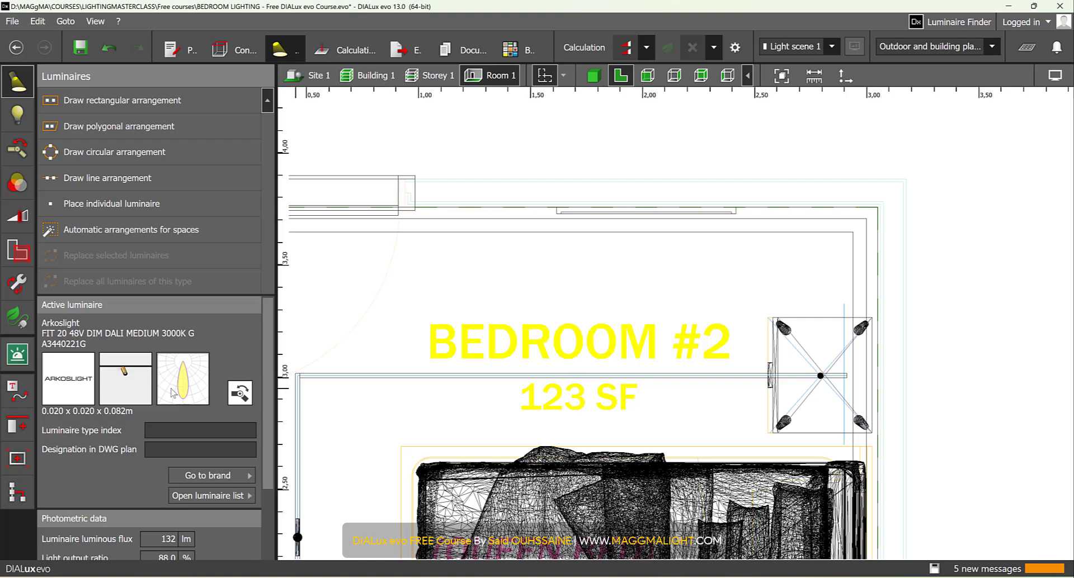
- Draw a line arrangement with one FIT 20 spot, about 0.72 m long, along the track run in front of the wall picture
scroll(551, 331, down, 5)
middle_drag(566, 329, 602, 260)
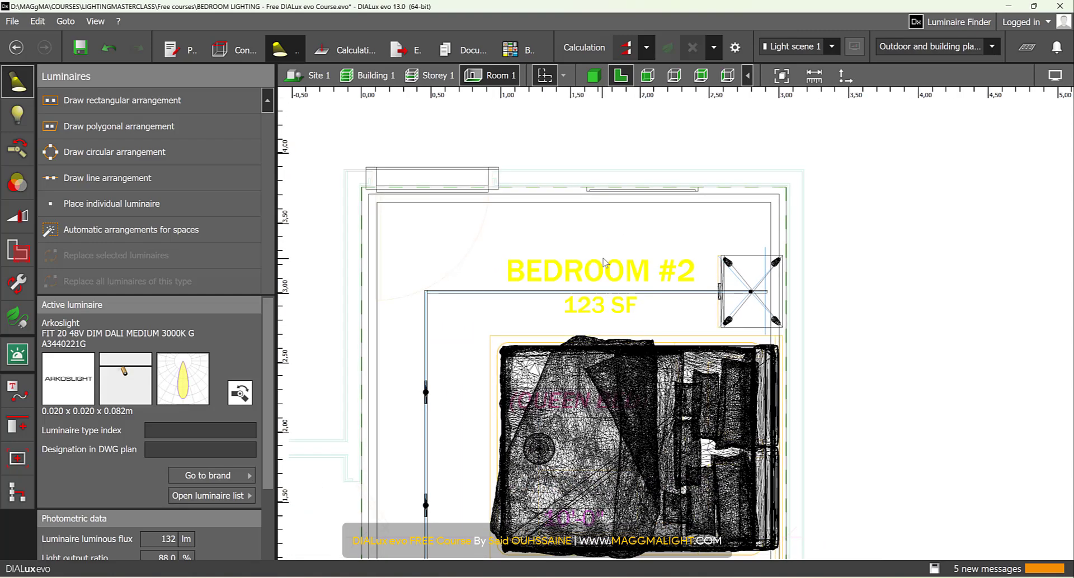
middle_drag(470, 384, 527, 181)
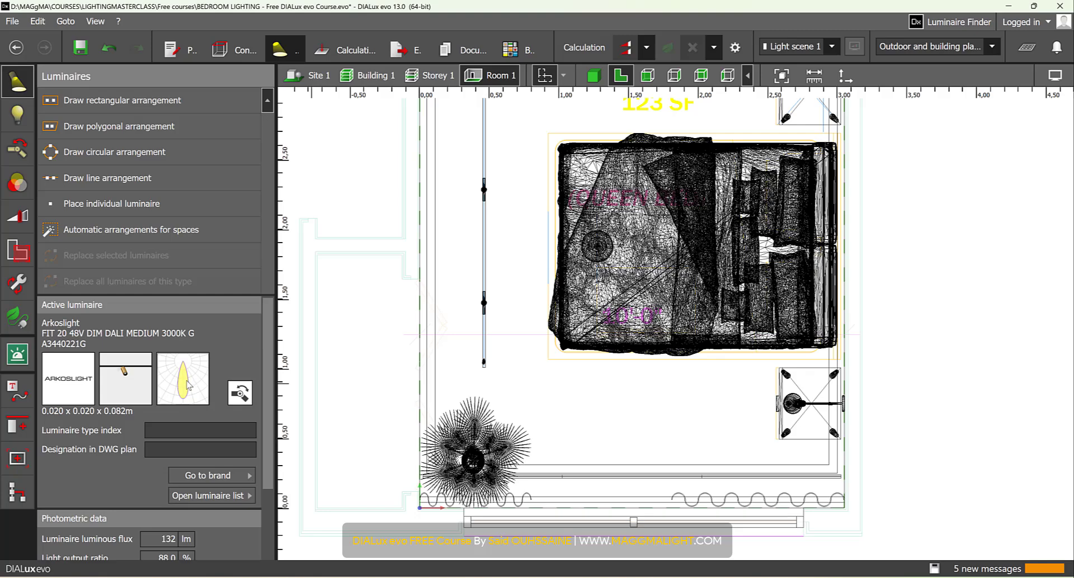
middle_drag(677, 218, 642, 349)
scroll(715, 183, up, 1)
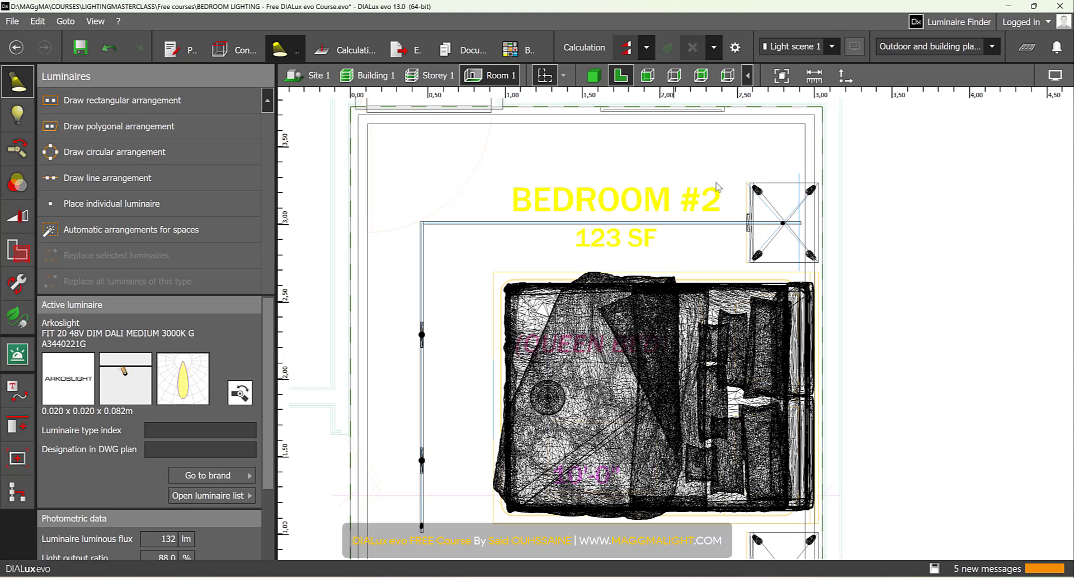
scroll(723, 112, up, 3)
middle_drag(723, 109, 720, 184)
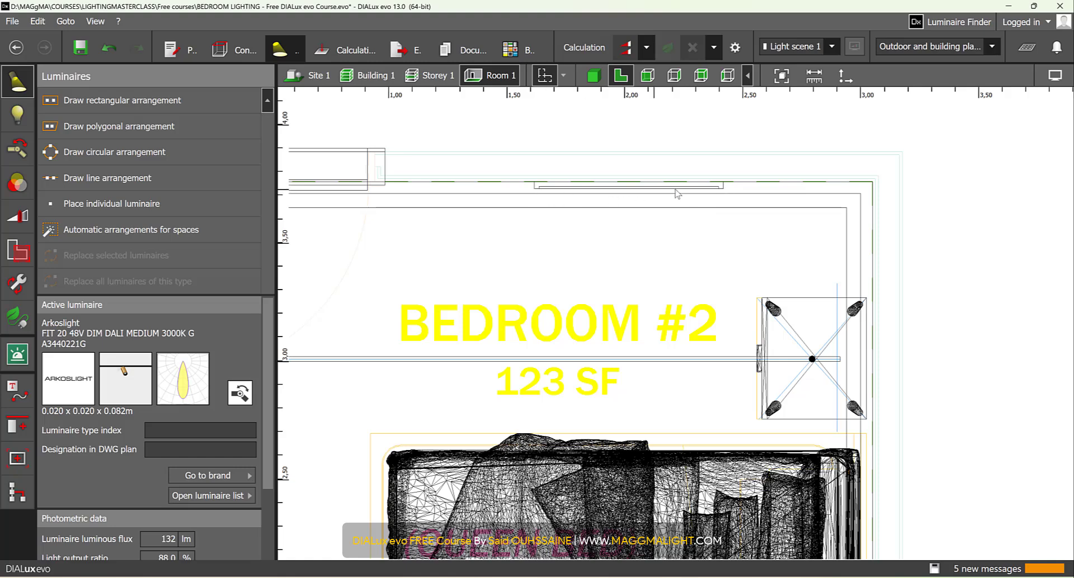
click(127, 178)
scroll(733, 185, up, 3)
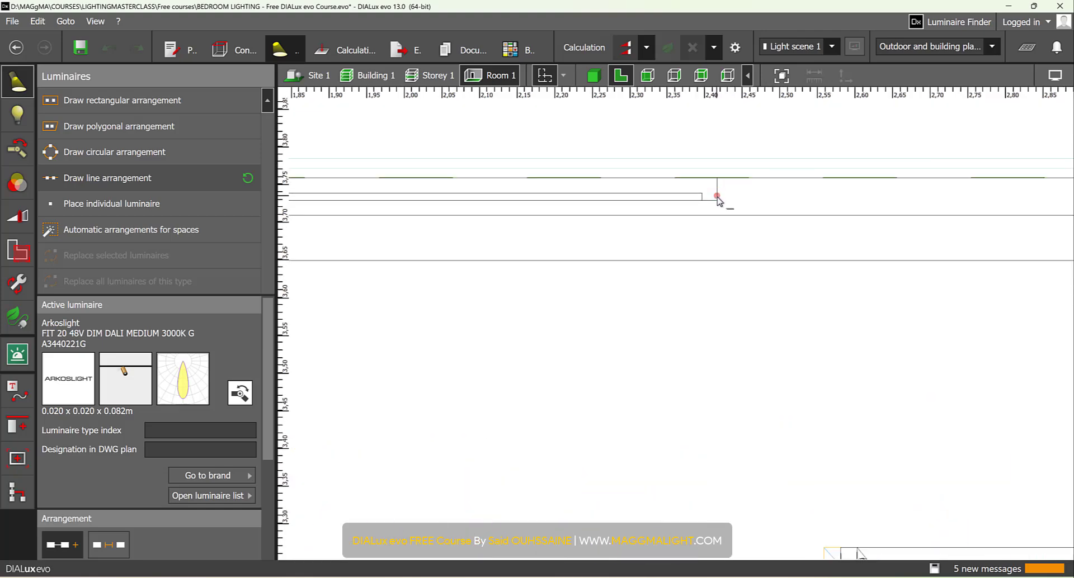
scroll(718, 193, up, 2)
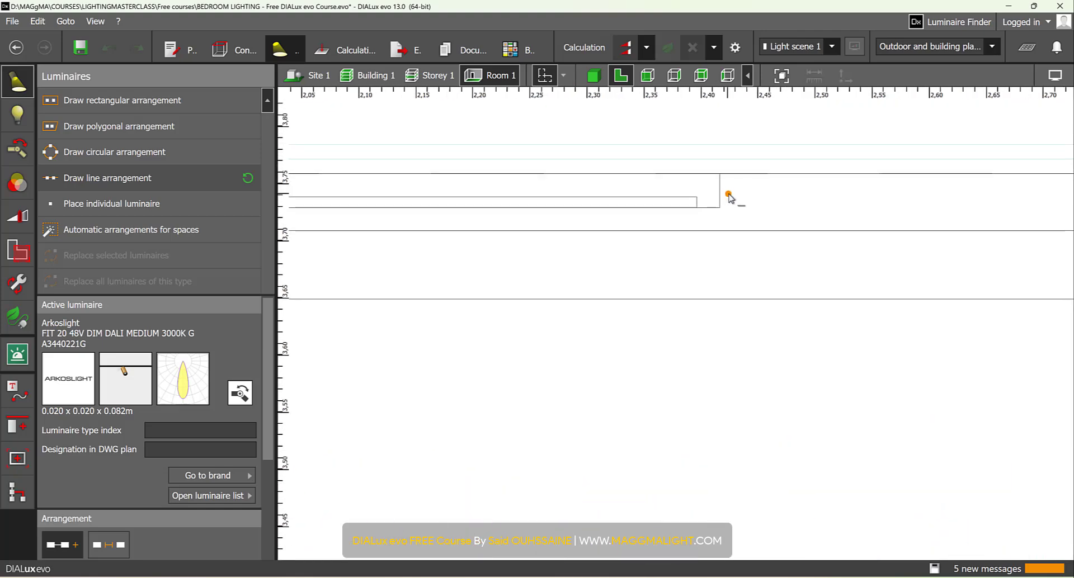
scroll(722, 189, up, 2)
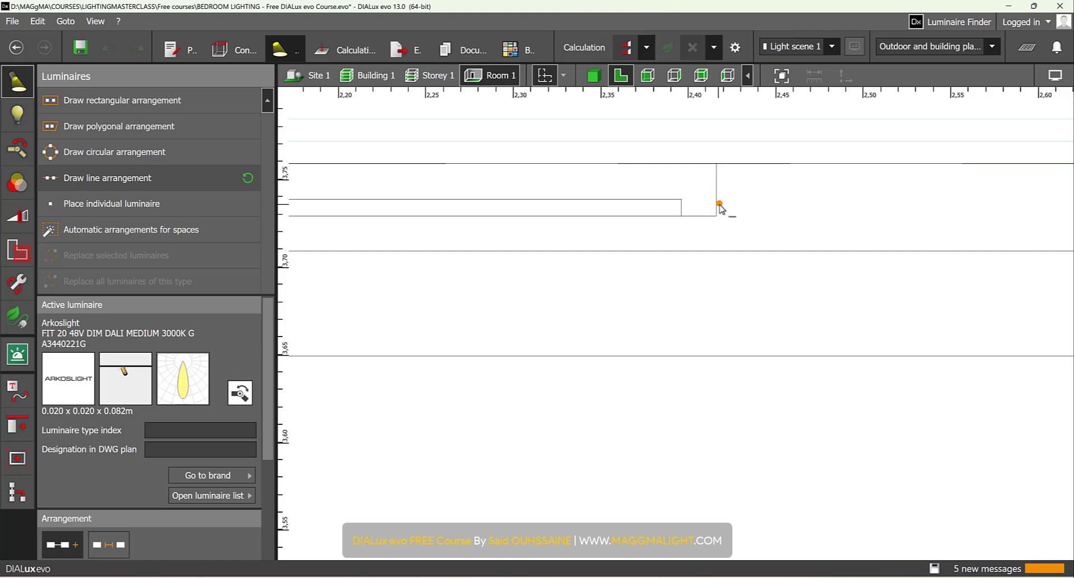
scroll(720, 208, down, 8)
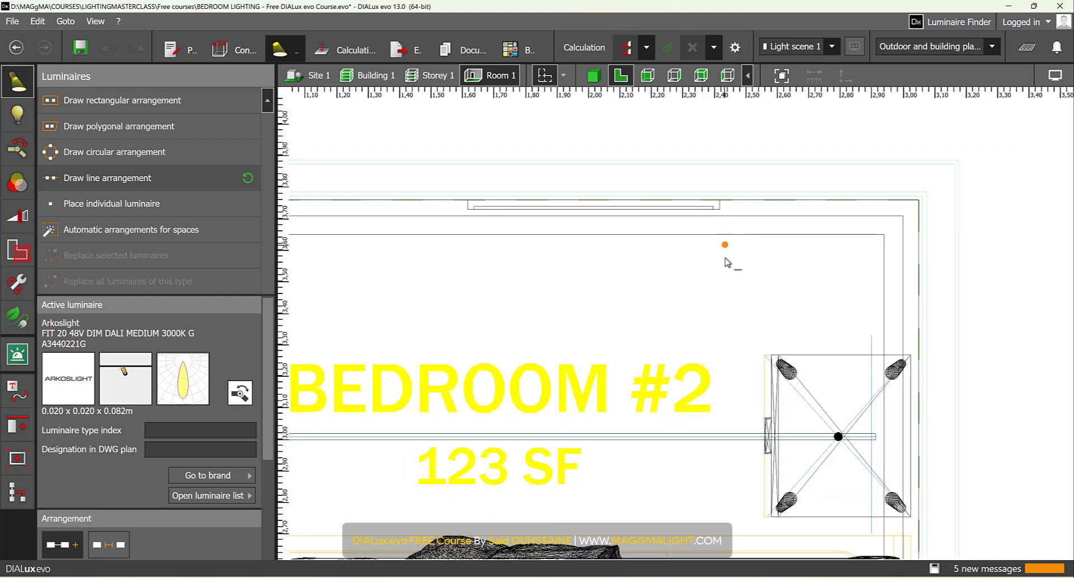
scroll(722, 439, up, 3)
click(724, 437)
scroll(722, 439, down, 4)
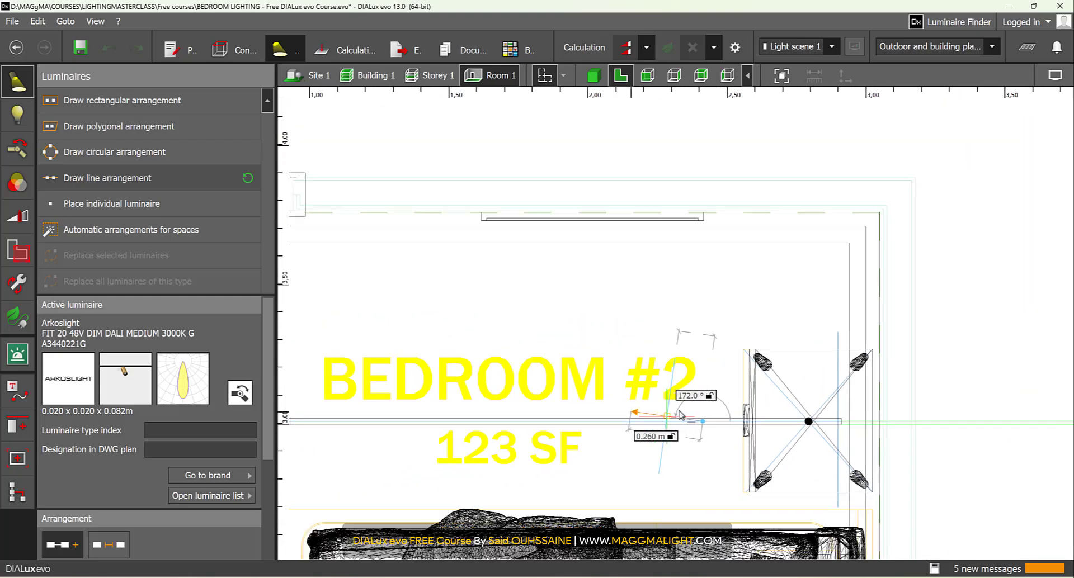
scroll(470, 427, up, 3)
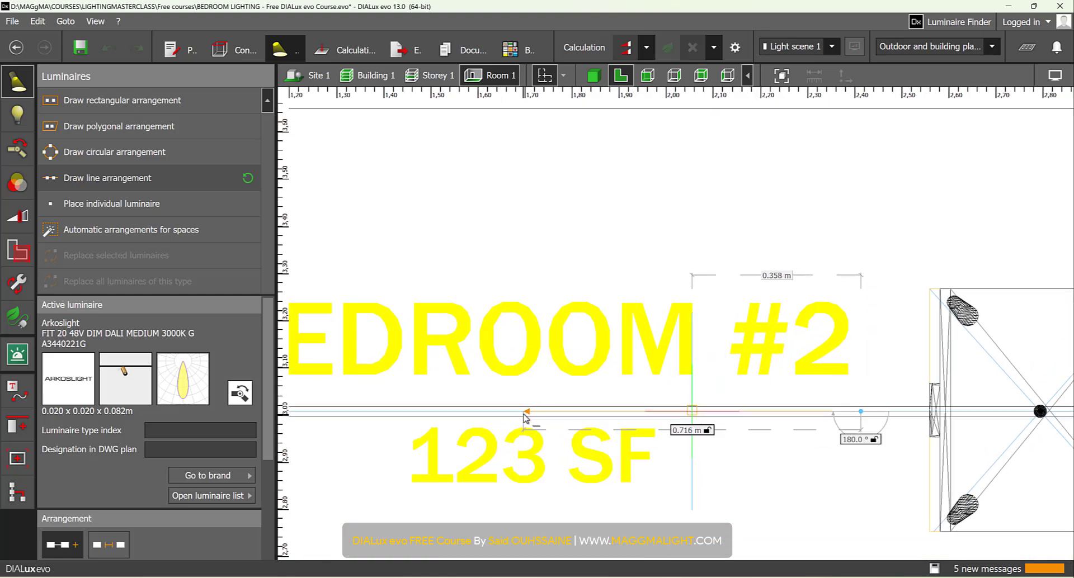
click(524, 415)
scroll(523, 430, down, 1)
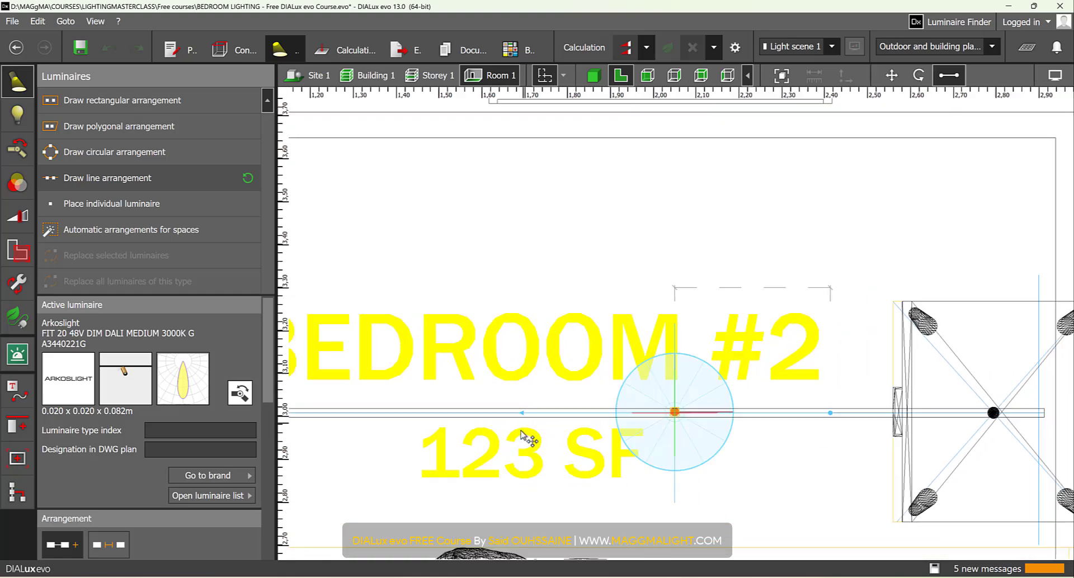
scroll(523, 437, down, 2)
click(164, 430)
- Draw a reference line about 0.78 m long from the wall picture's left corner, perpendicular to the wall and across the track
click(24, 402)
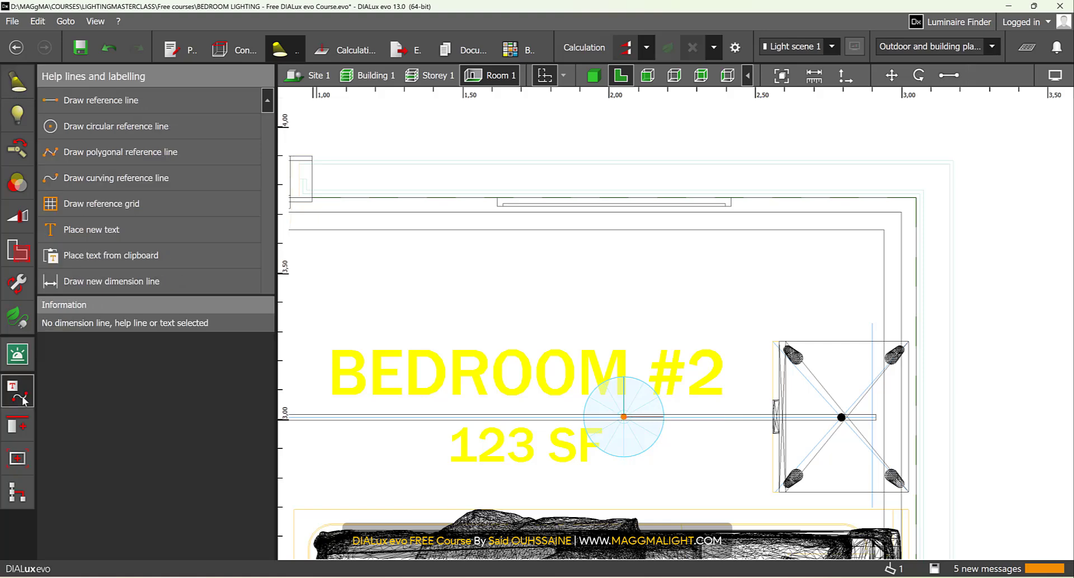
click(112, 100)
scroll(478, 174, up, 5)
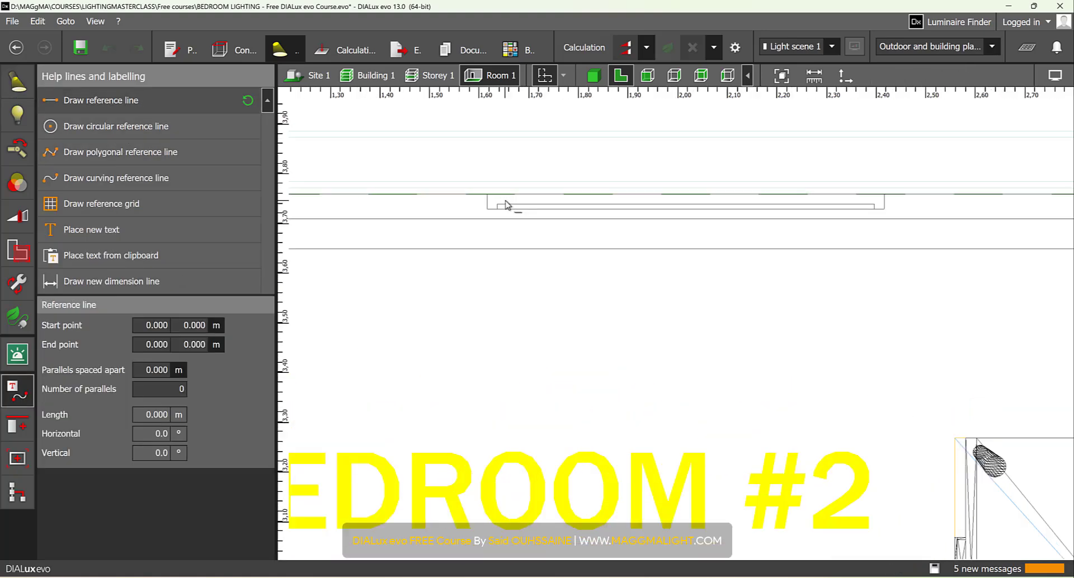
scroll(480, 302, down, 3)
middle_drag(481, 301, 488, 241)
scroll(489, 187, up, 3)
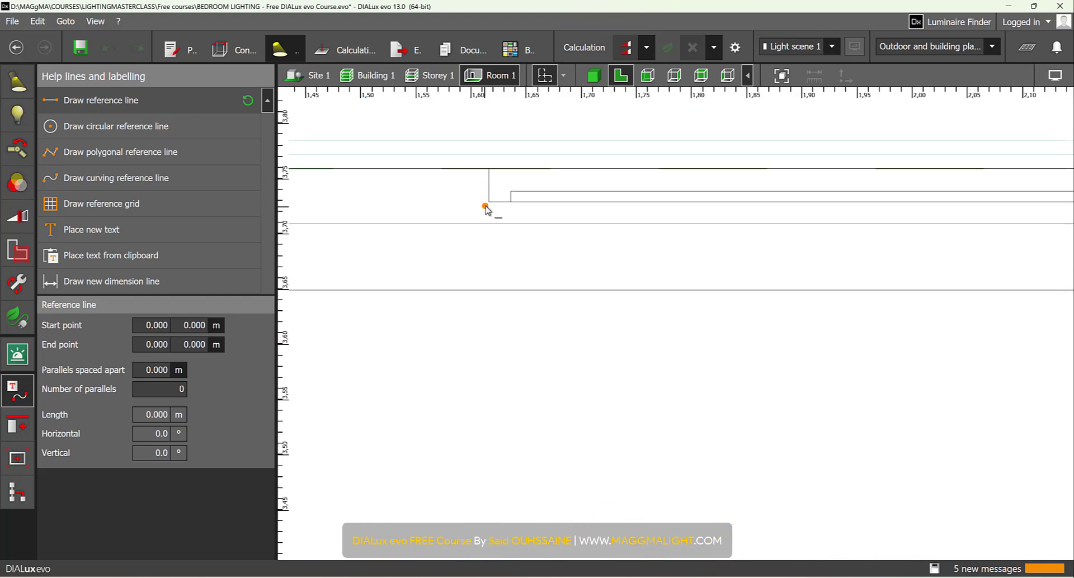
click(485, 207)
scroll(482, 335, down, 4)
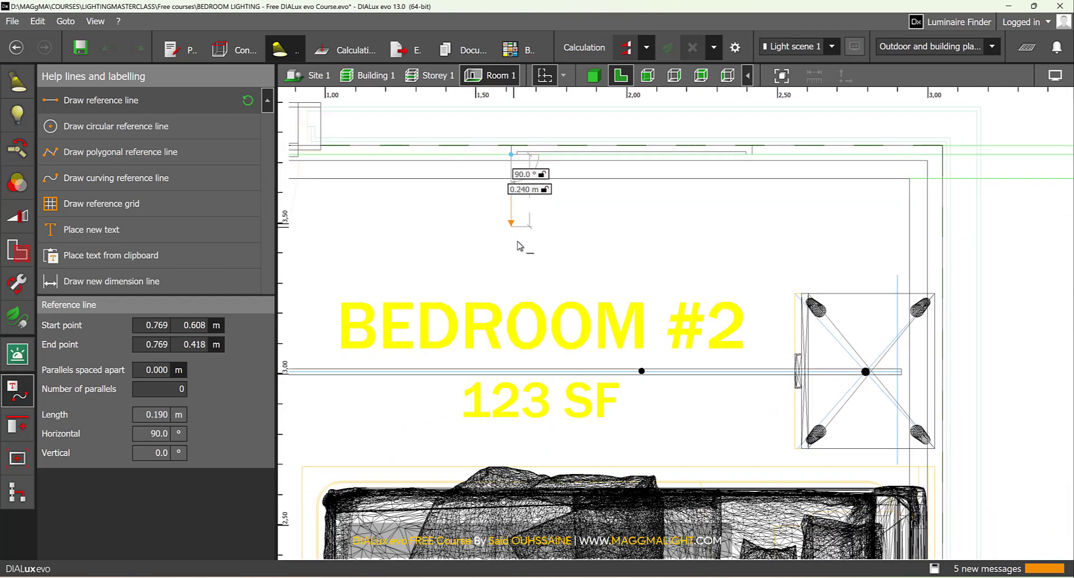
click(510, 388)
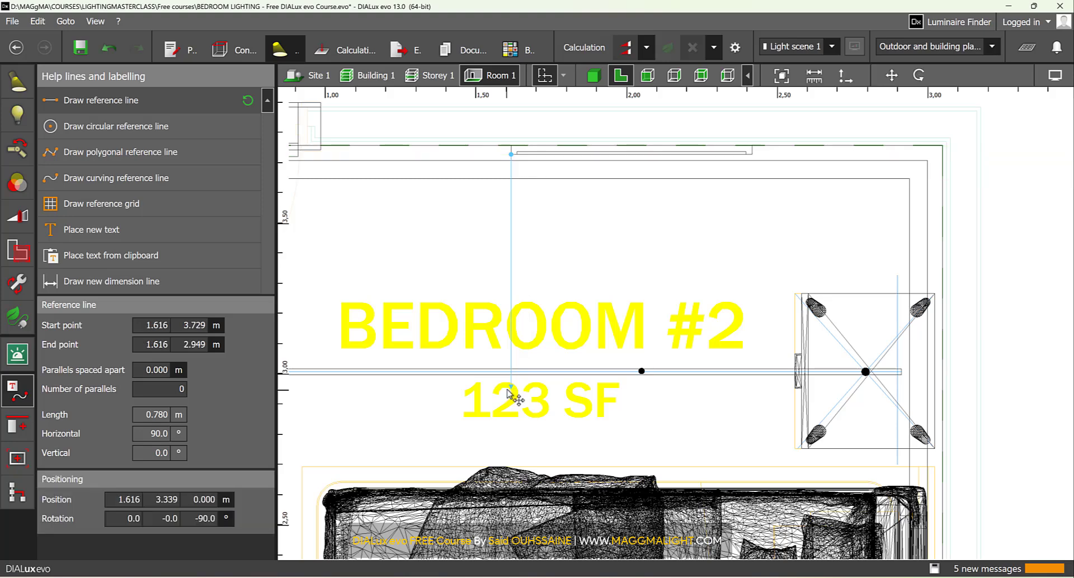
- Draw a second reference line about 0.8 m long from the wall picture's right corner, perpendicular to the wall and across the track
click(152, 105)
scroll(793, 145, up, 4)
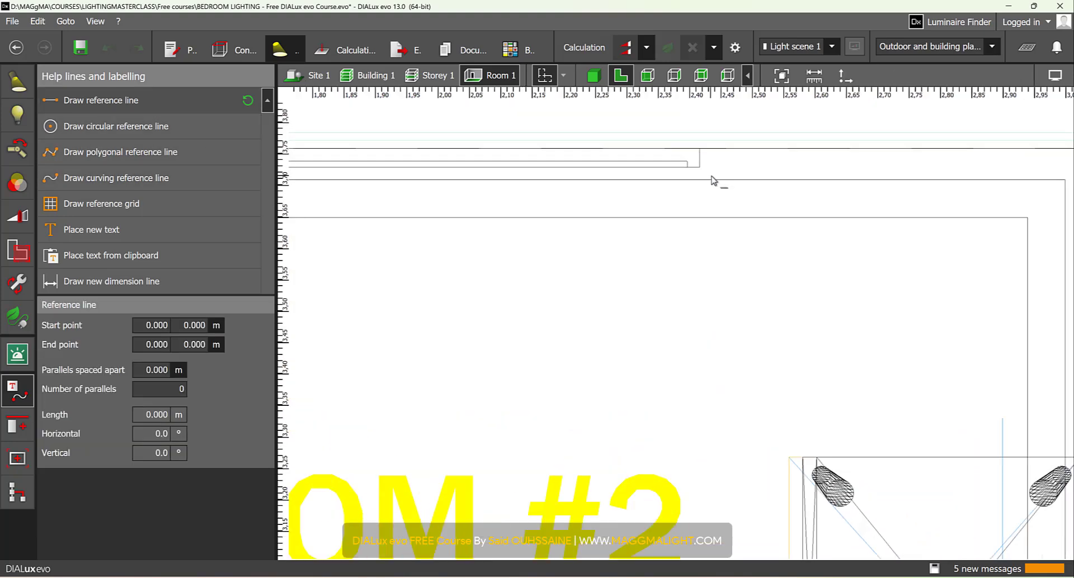
click(699, 167)
scroll(700, 167, down, 3)
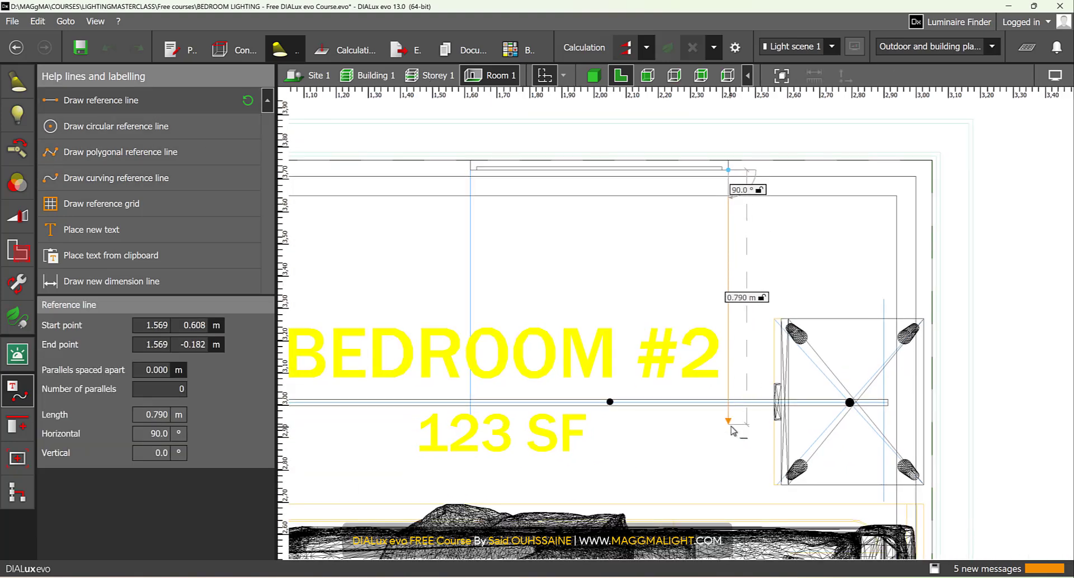
click(729, 437)
- Adjust the line arrangement's end points to the two reference lines, centring the spot on the picture with 0.400 m to the arrangement's end
scroll(613, 412, up, 2)
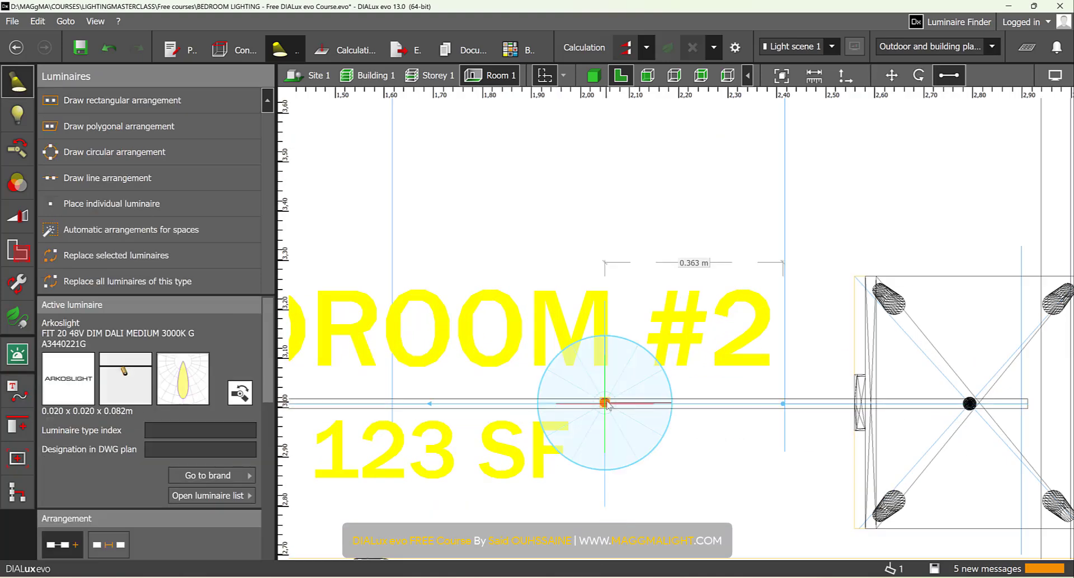
scroll(503, 407, up, 3)
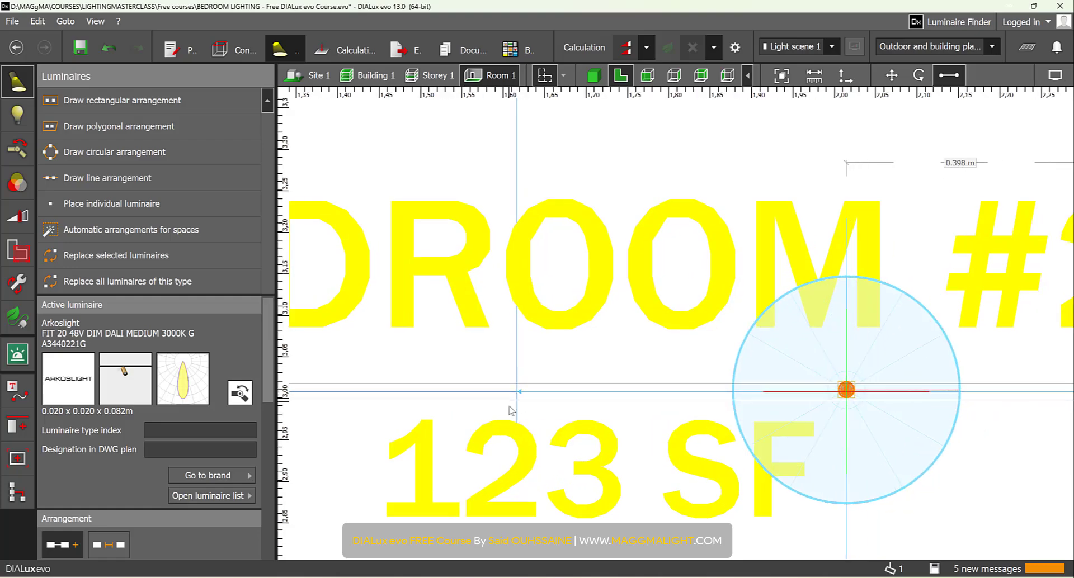
scroll(513, 397, down, 3)
scroll(718, 397, up, 5)
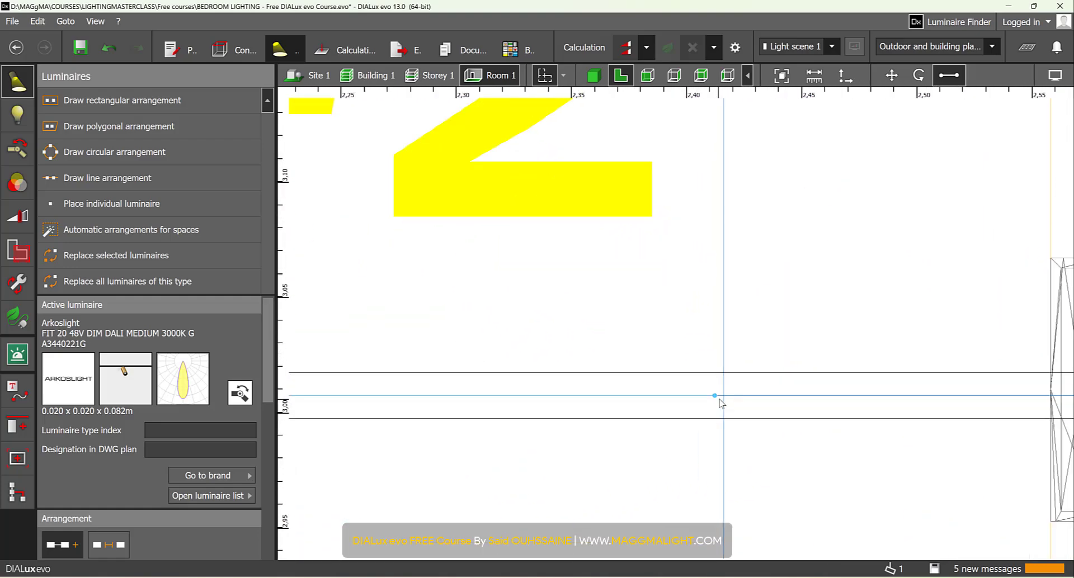
scroll(722, 398, down, 5)
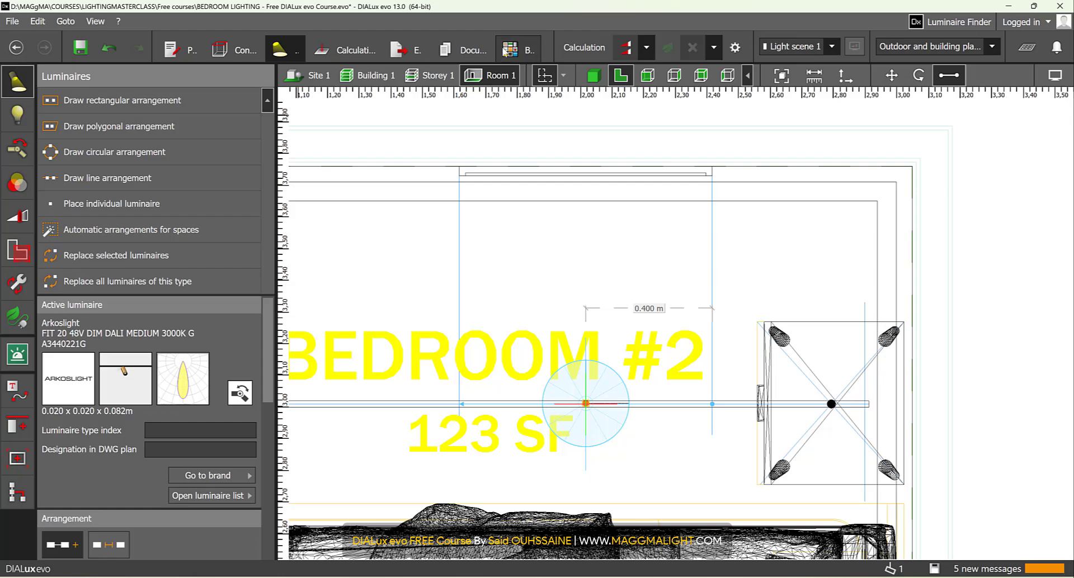
- Inspect the new spot and its light distribution in front of the wall picture in the 3D view
click(595, 75)
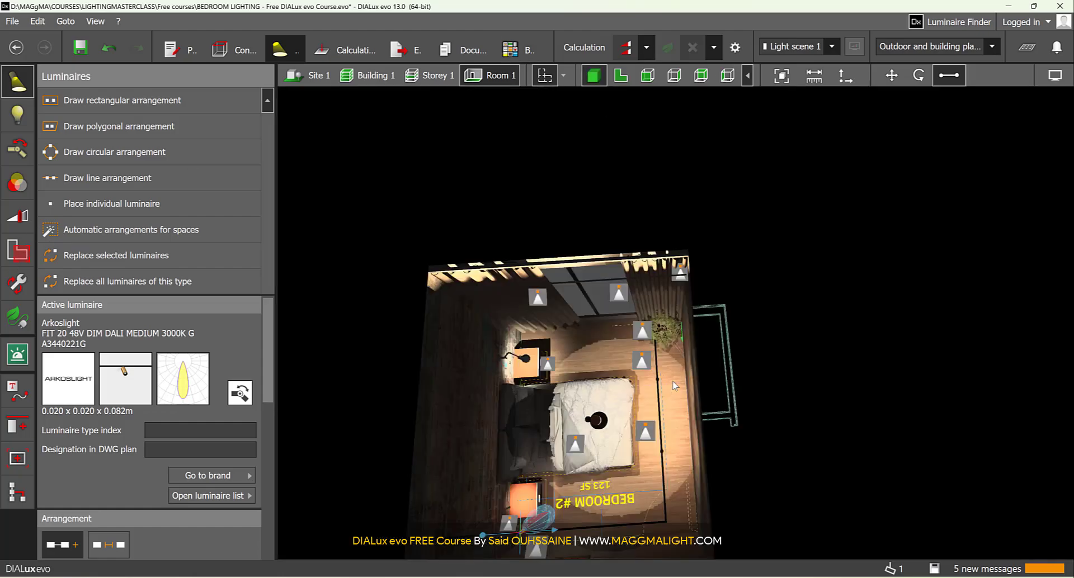
scroll(591, 419, up, 6)
right_drag(619, 391, 674, 218)
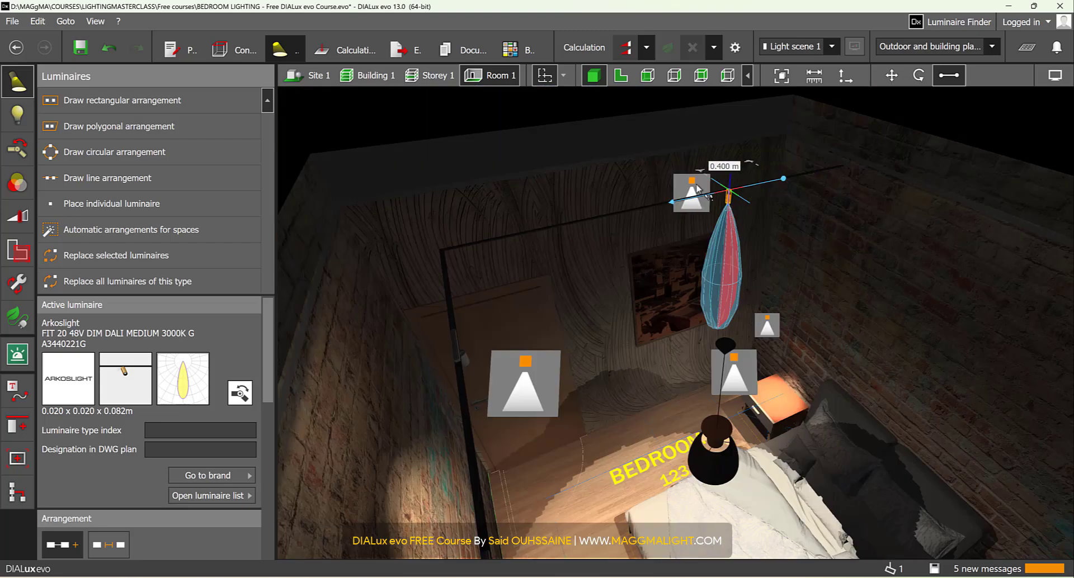
scroll(705, 235, up, 5)
right_drag(677, 271, 654, 265)
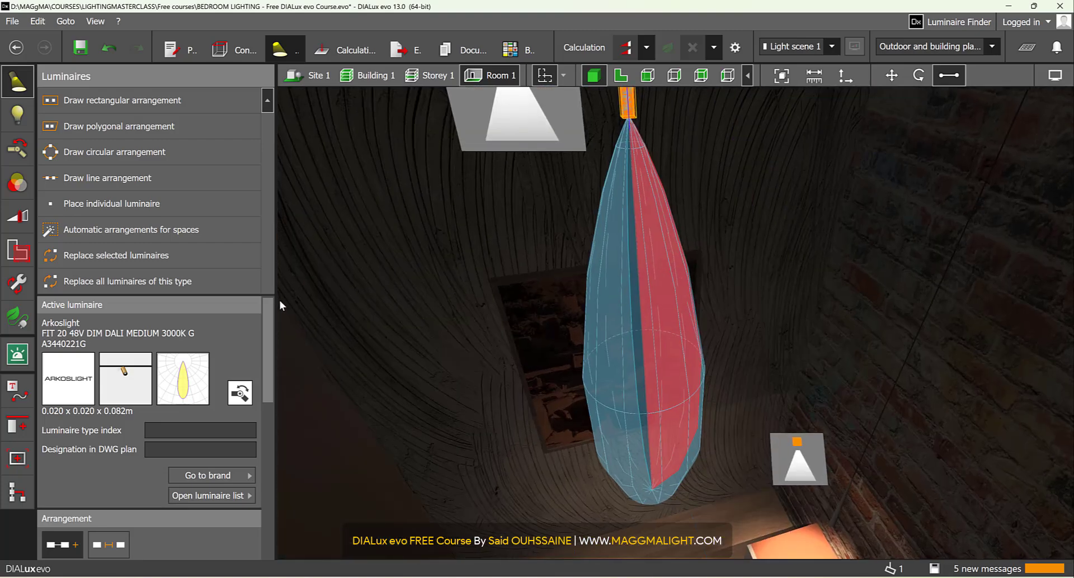
- Tilt the picture spot's joint toward the wall picture by about -31.2° and check the beam on the picture
click(17, 150)
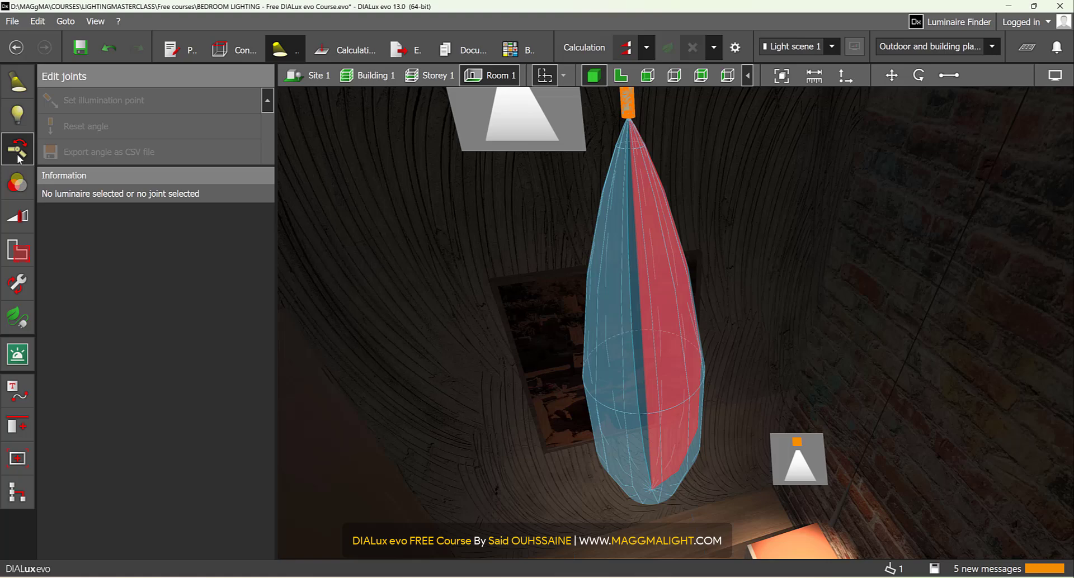
click(630, 101)
right_drag(503, 218, 979, 151)
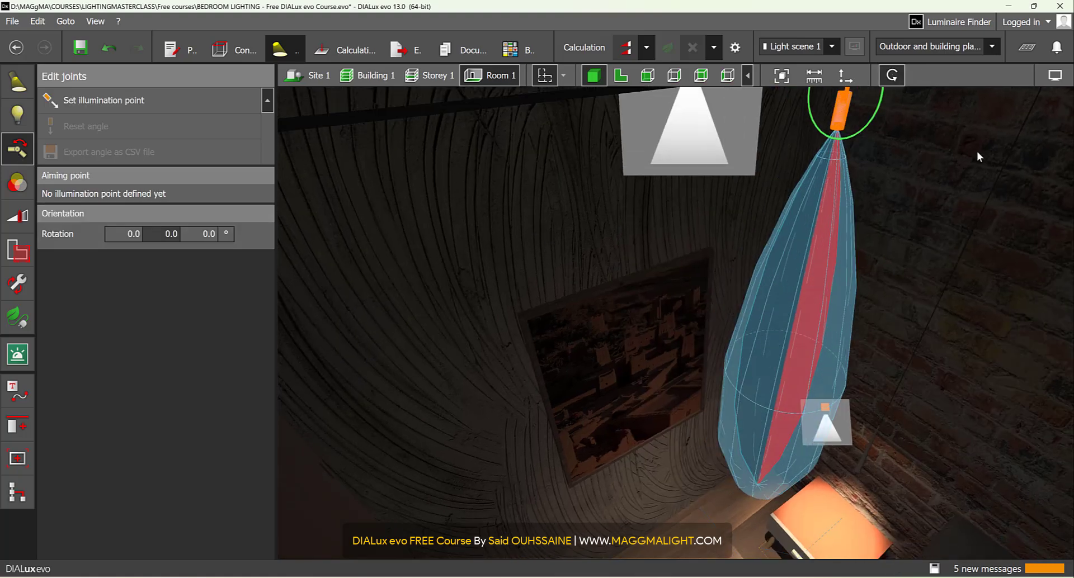
drag(880, 106, 868, 130)
scroll(660, 392, down, 5)
scroll(622, 394, up, 10)
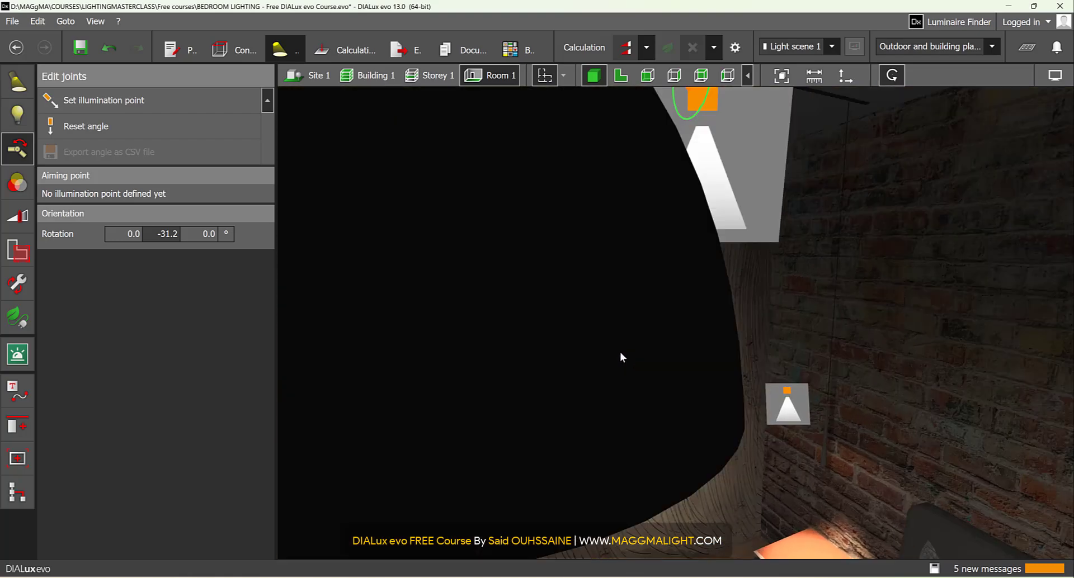
scroll(624, 350, up, 3)
scroll(633, 342, down, 2)
right_drag(530, 346, 641, 367)
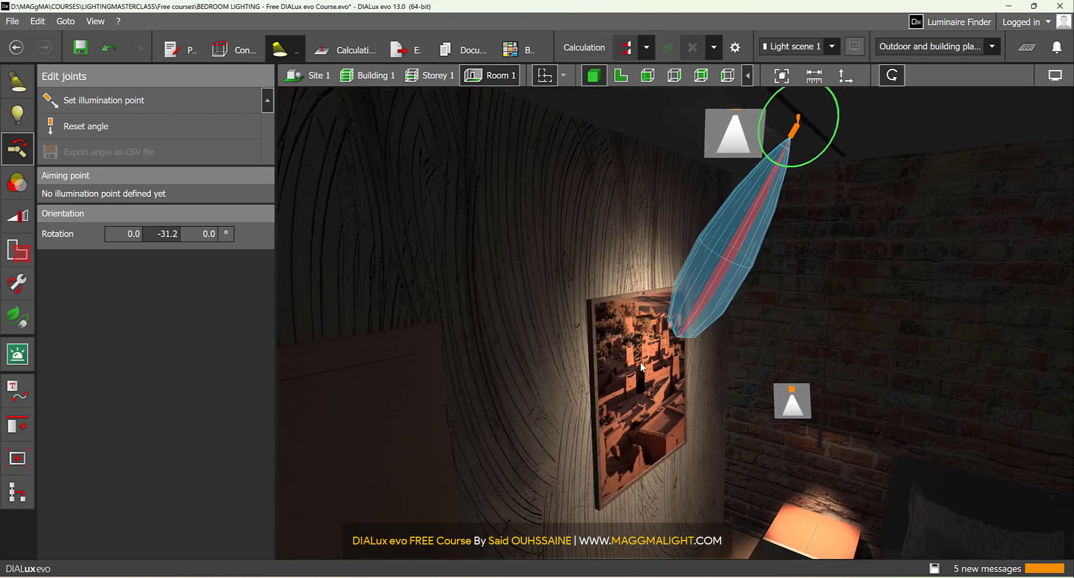
- Fine-tune the picture spot's tilt and set its joint rotation to exactly -30.0°
drag(832, 144, 837, 140)
text(-30)
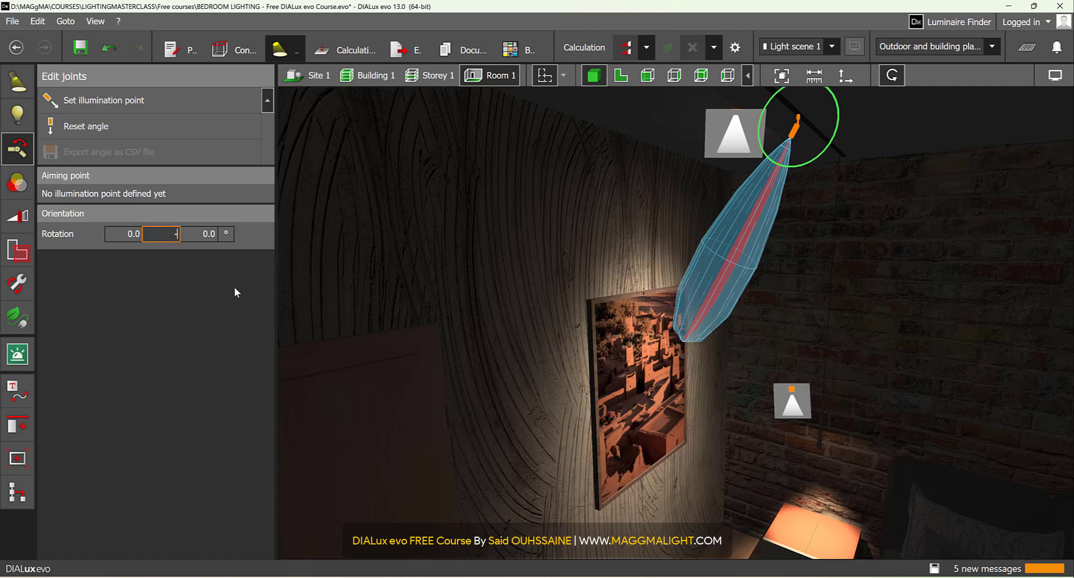
key(Return)
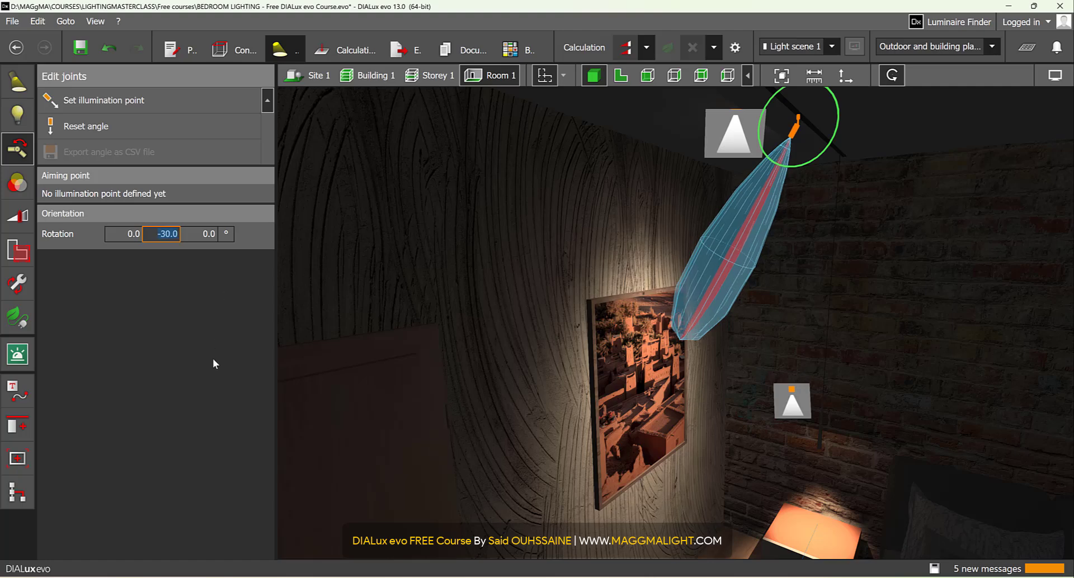
scroll(658, 427, down, 10)
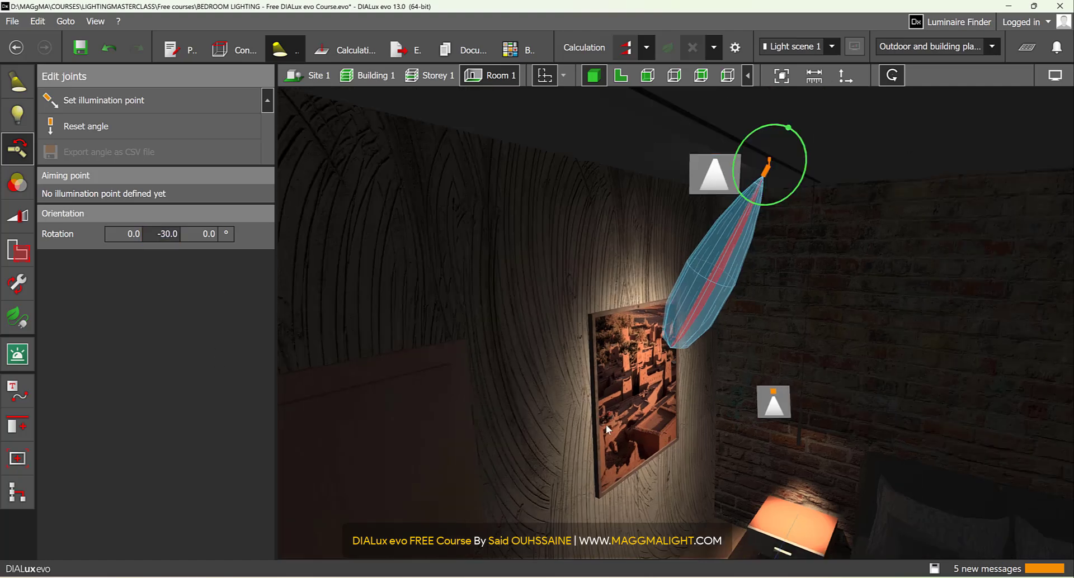